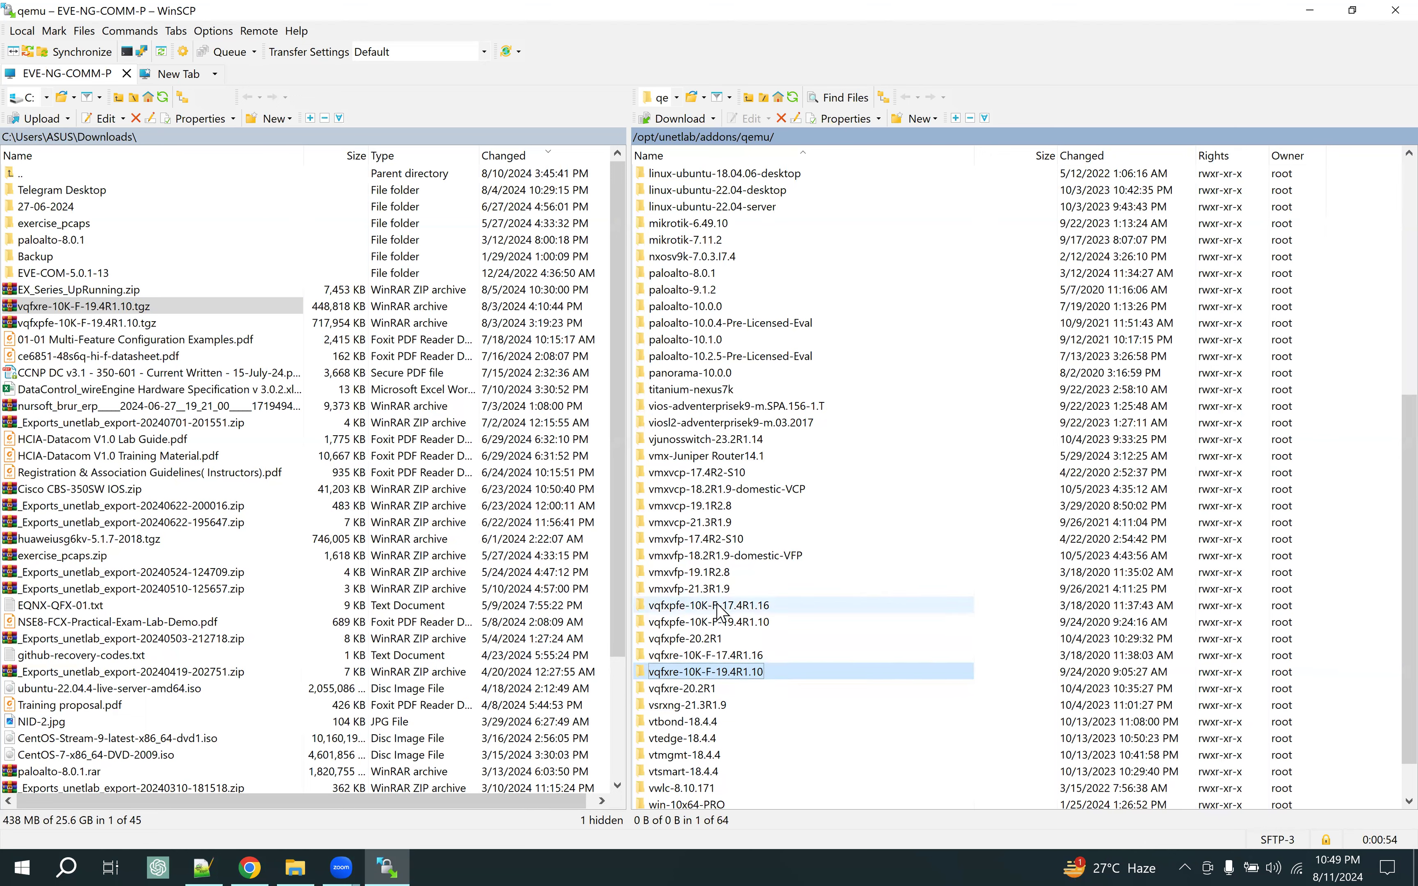
Select the vqfxpfe-10K-F-19.4R1.10 folder in the remote /opt/unetlab/addons/qemu/ listing
left_click(681, 625)
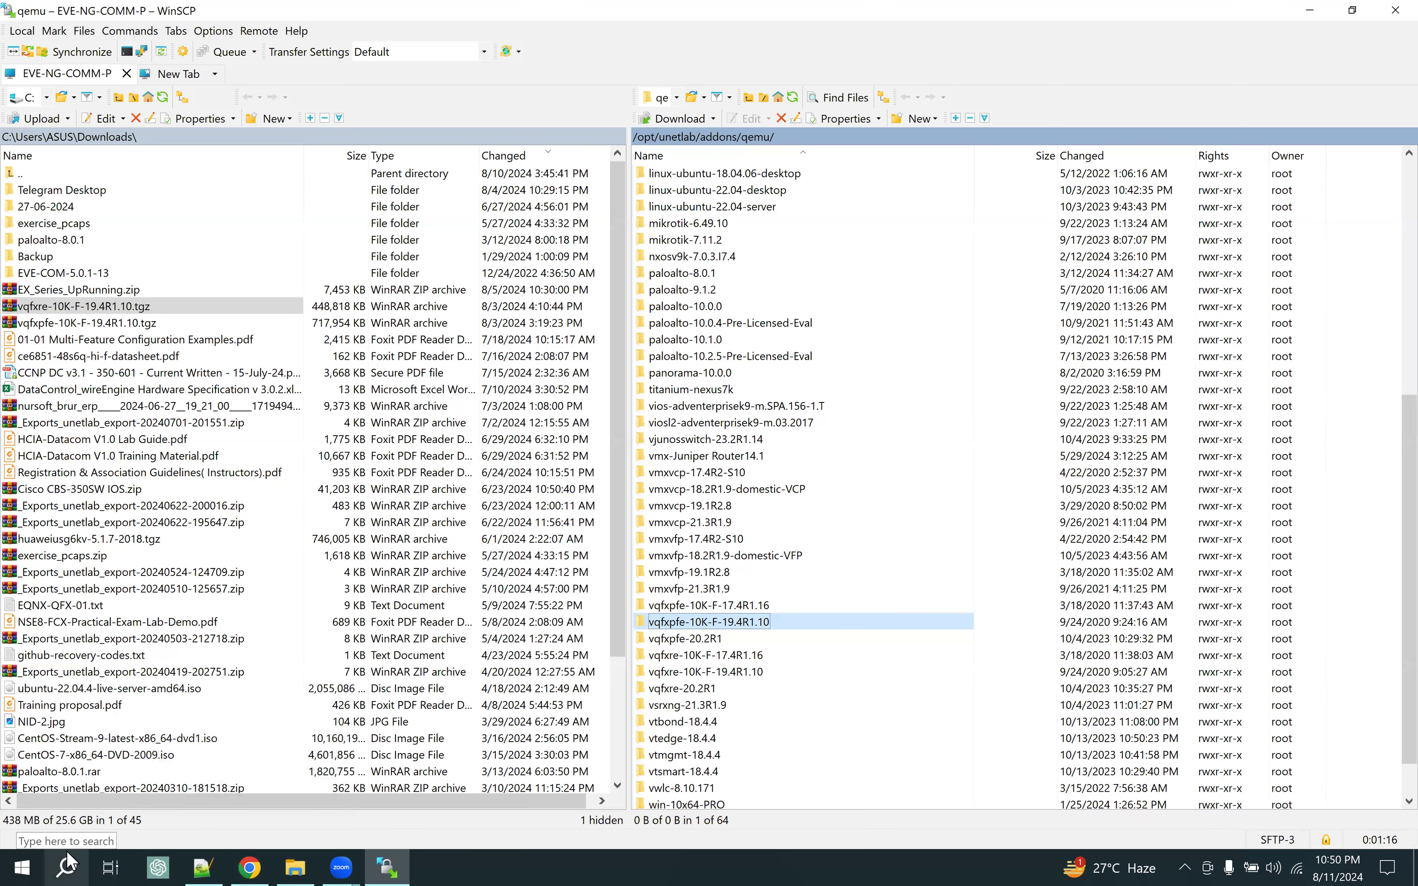
Launch PuTTY with the saved EVE server session and log in as root
left_click(67, 865)
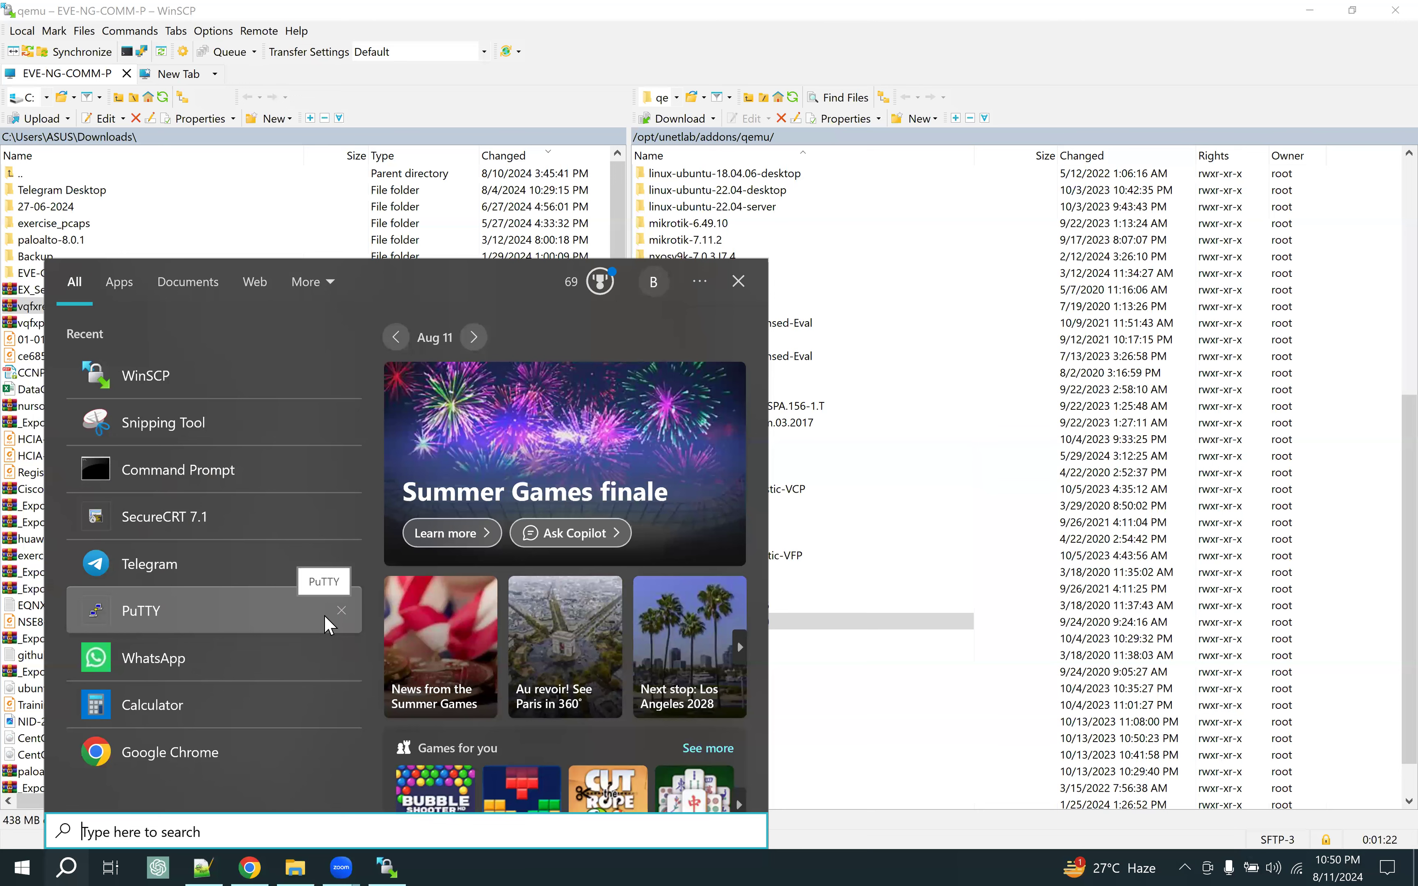
type("pu")
left_click(221, 372)
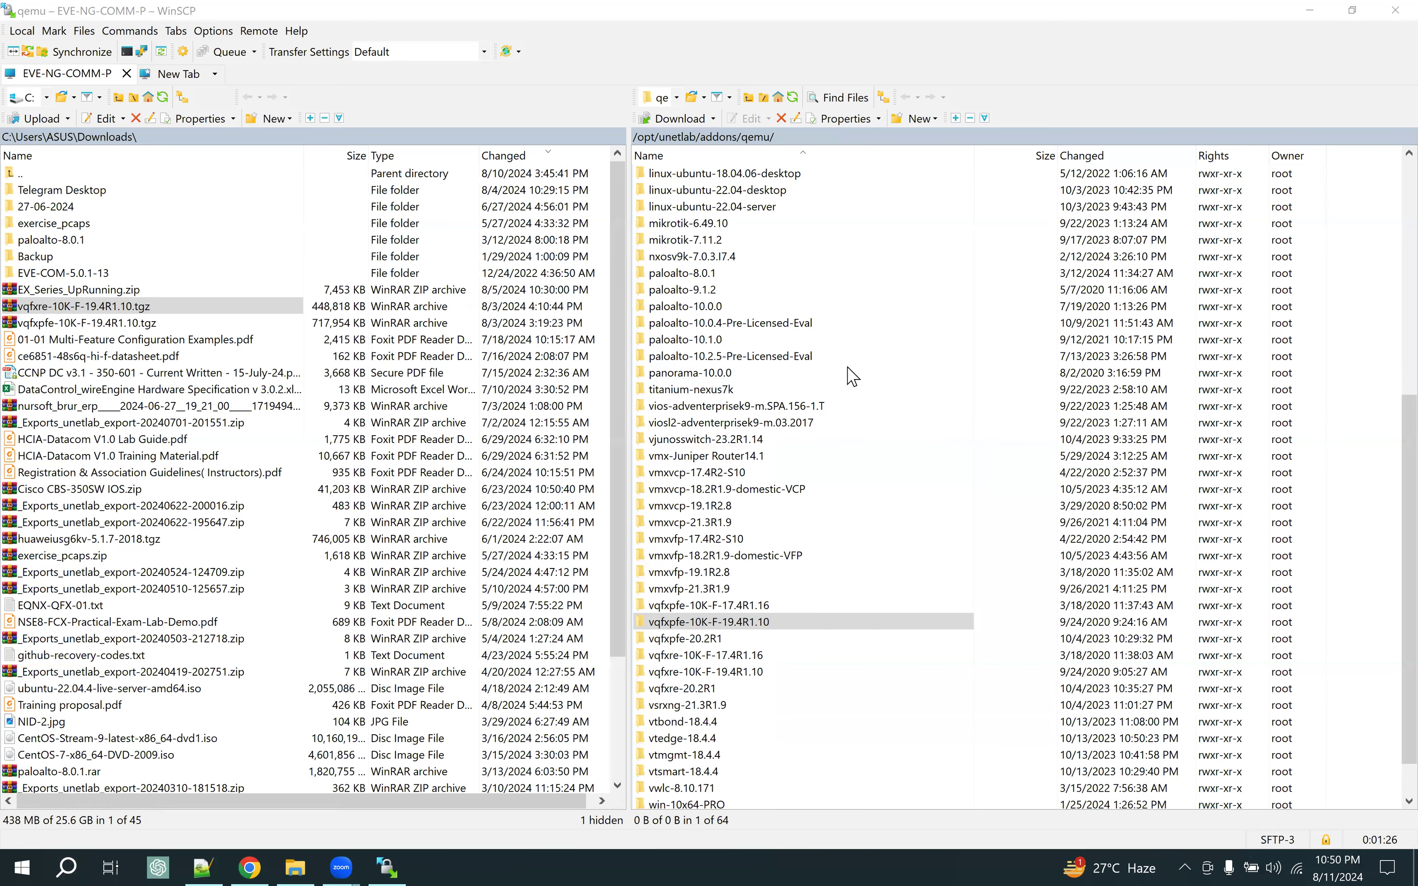
left_click(720, 526)
left_click(882, 471)
left_click(794, 620)
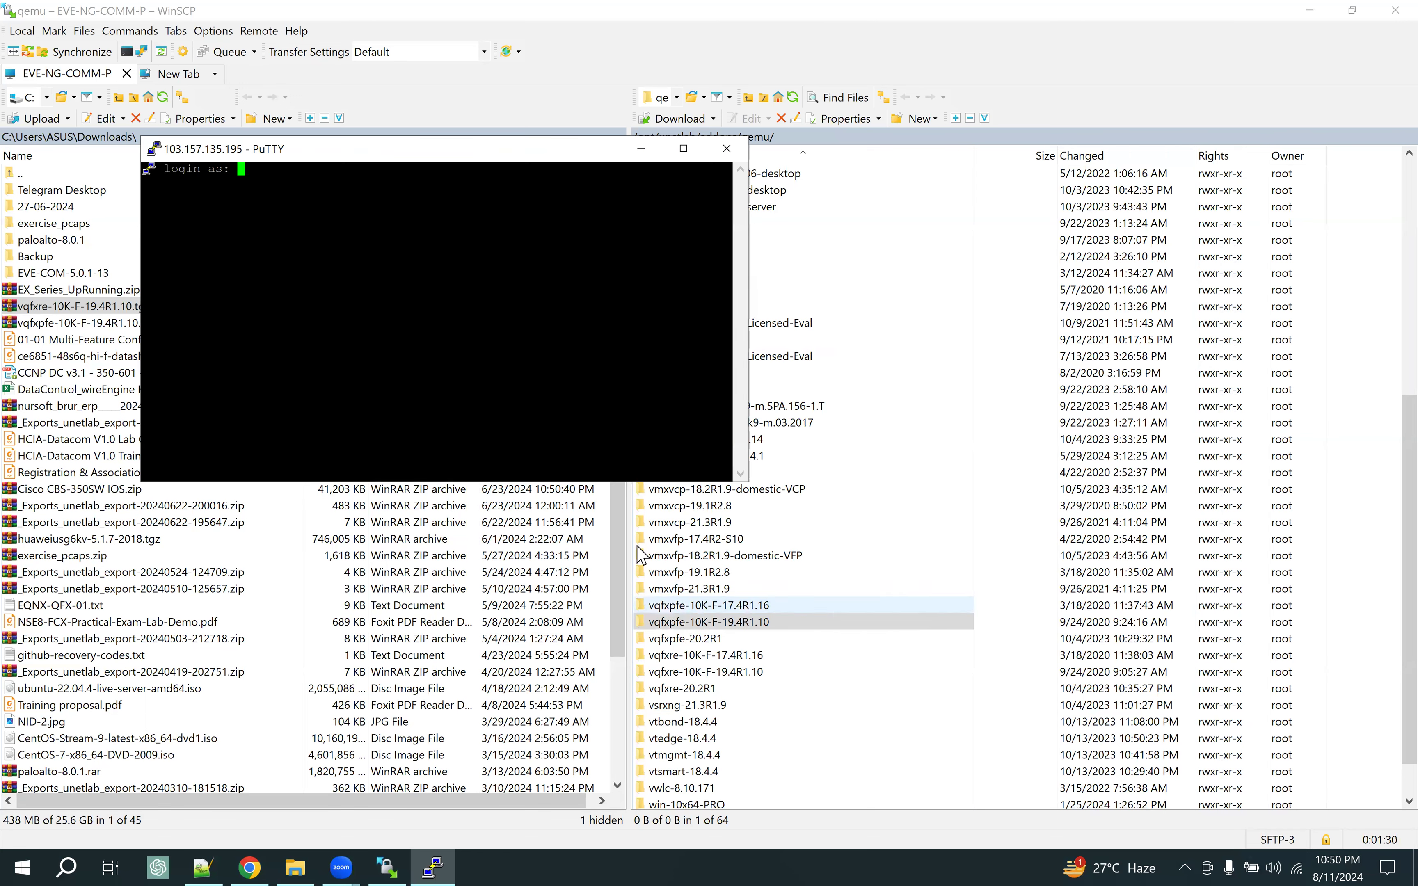
type("root")
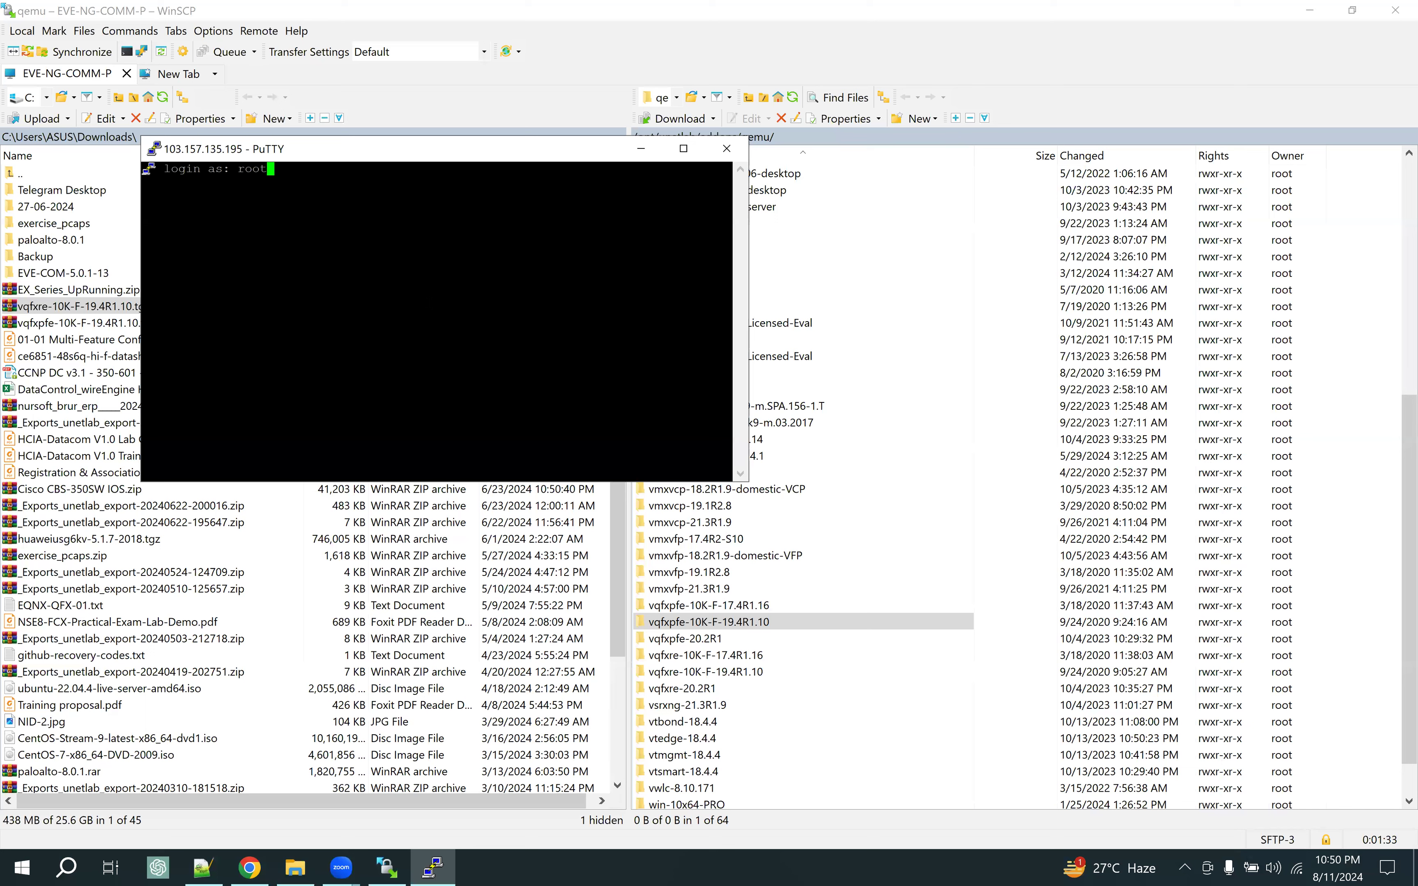
key("Return")
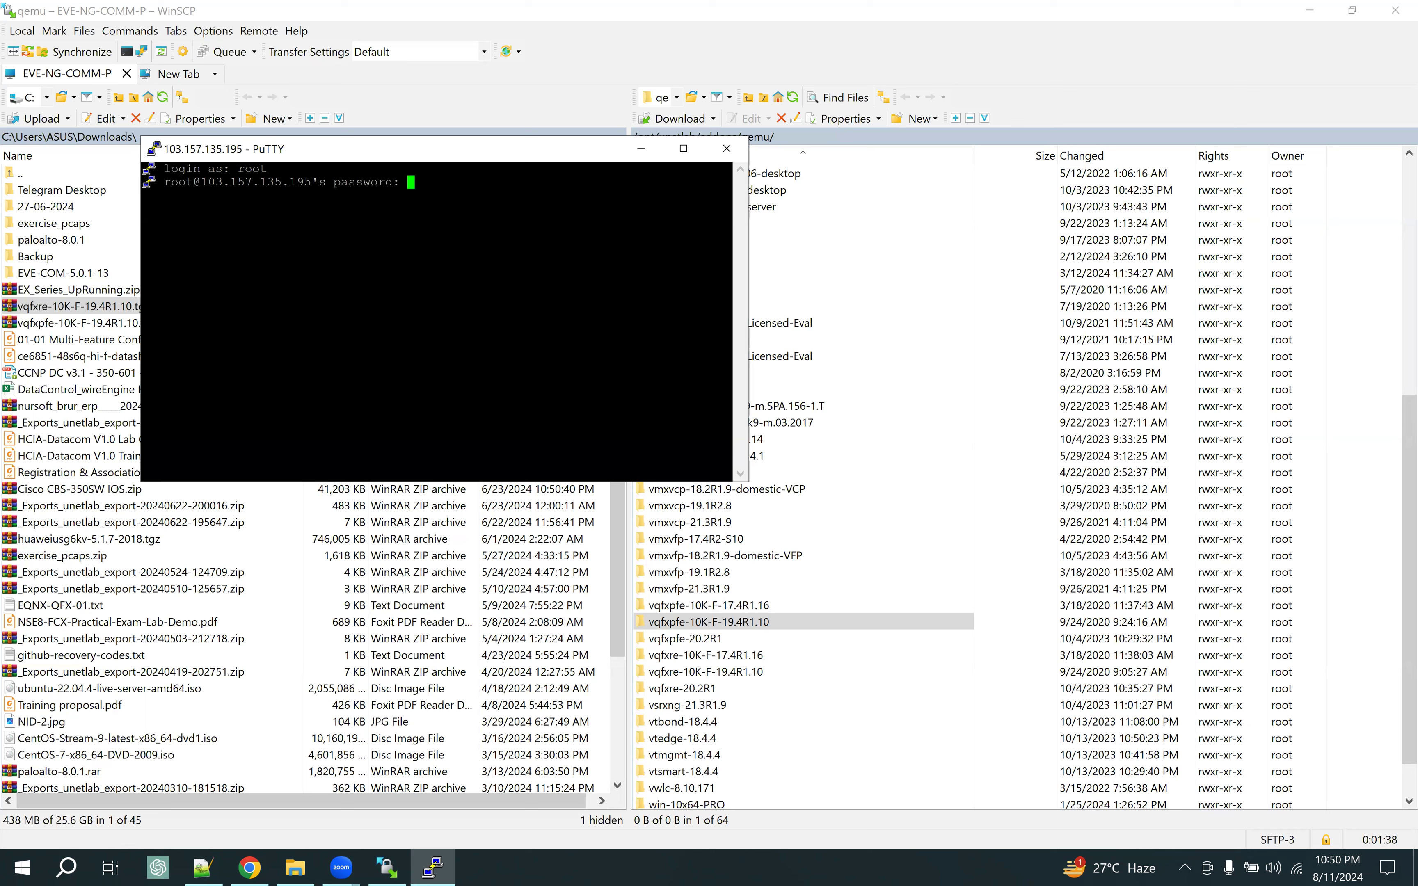
key("Return")
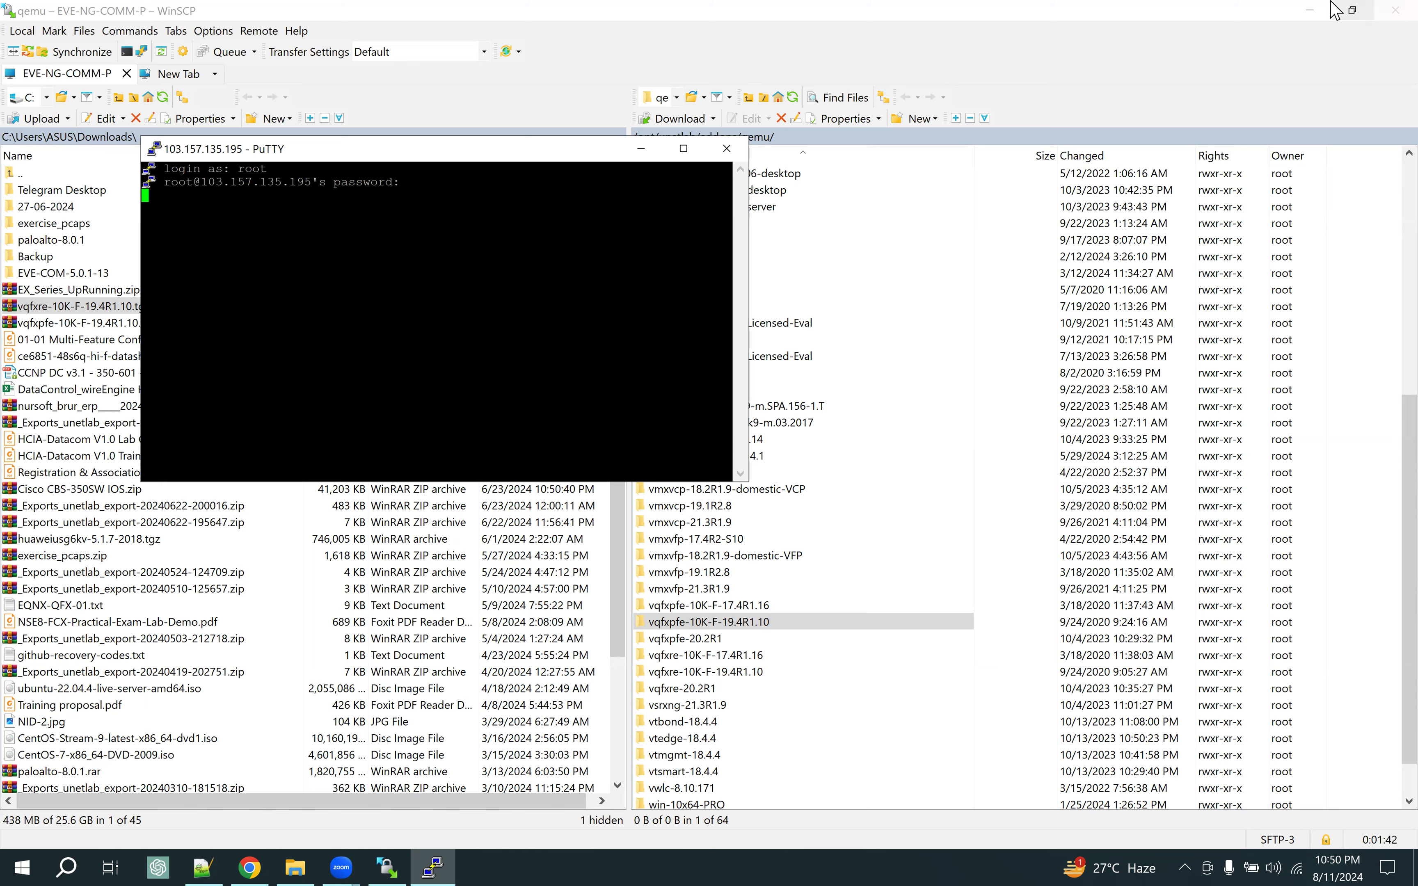
Maximize the terminal, set its font to Courier New 16-point, and clear the screen
left_click(1311, 18)
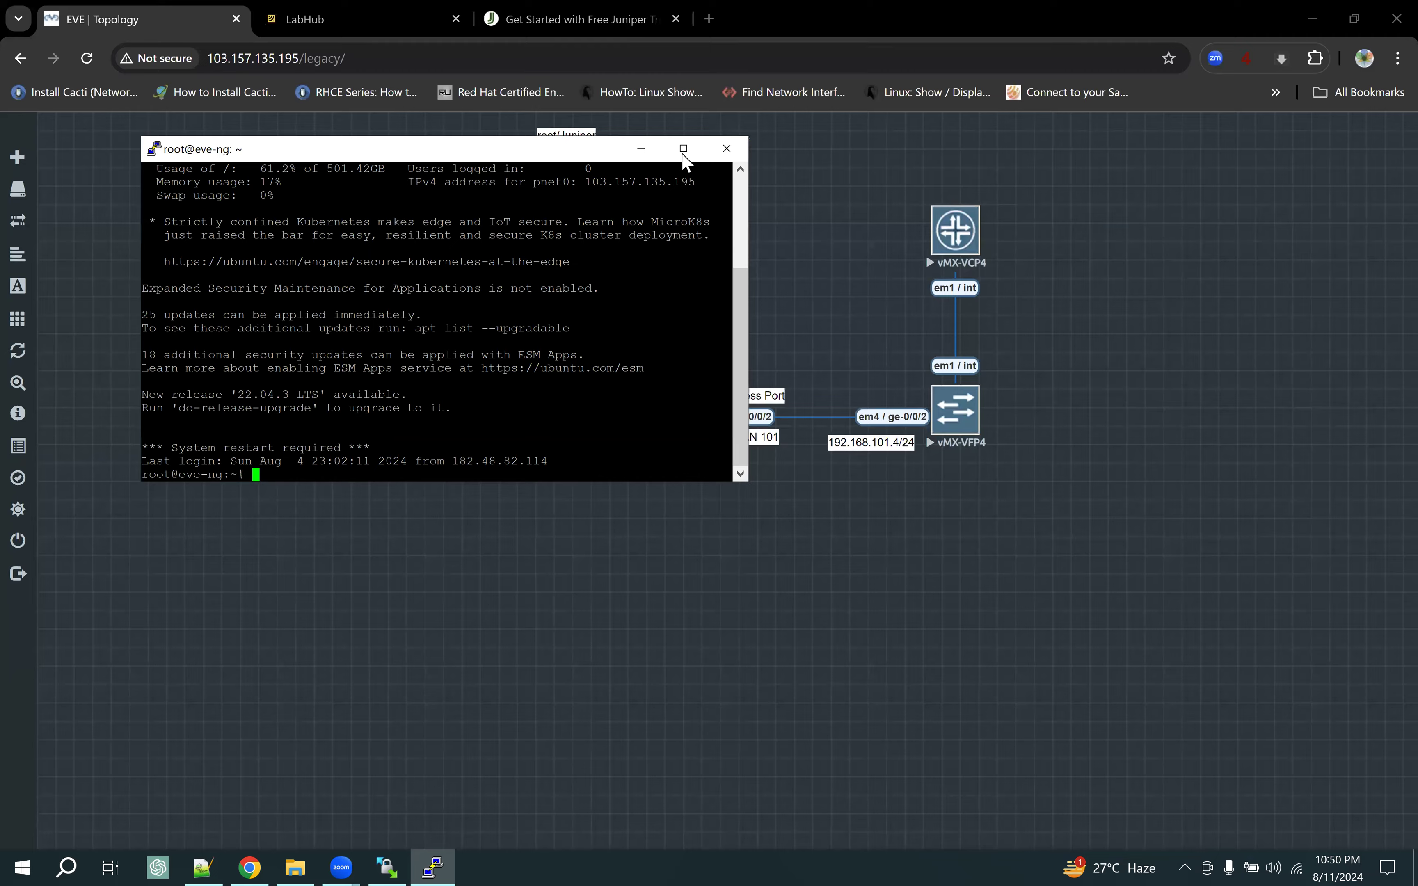
left_click(683, 149)
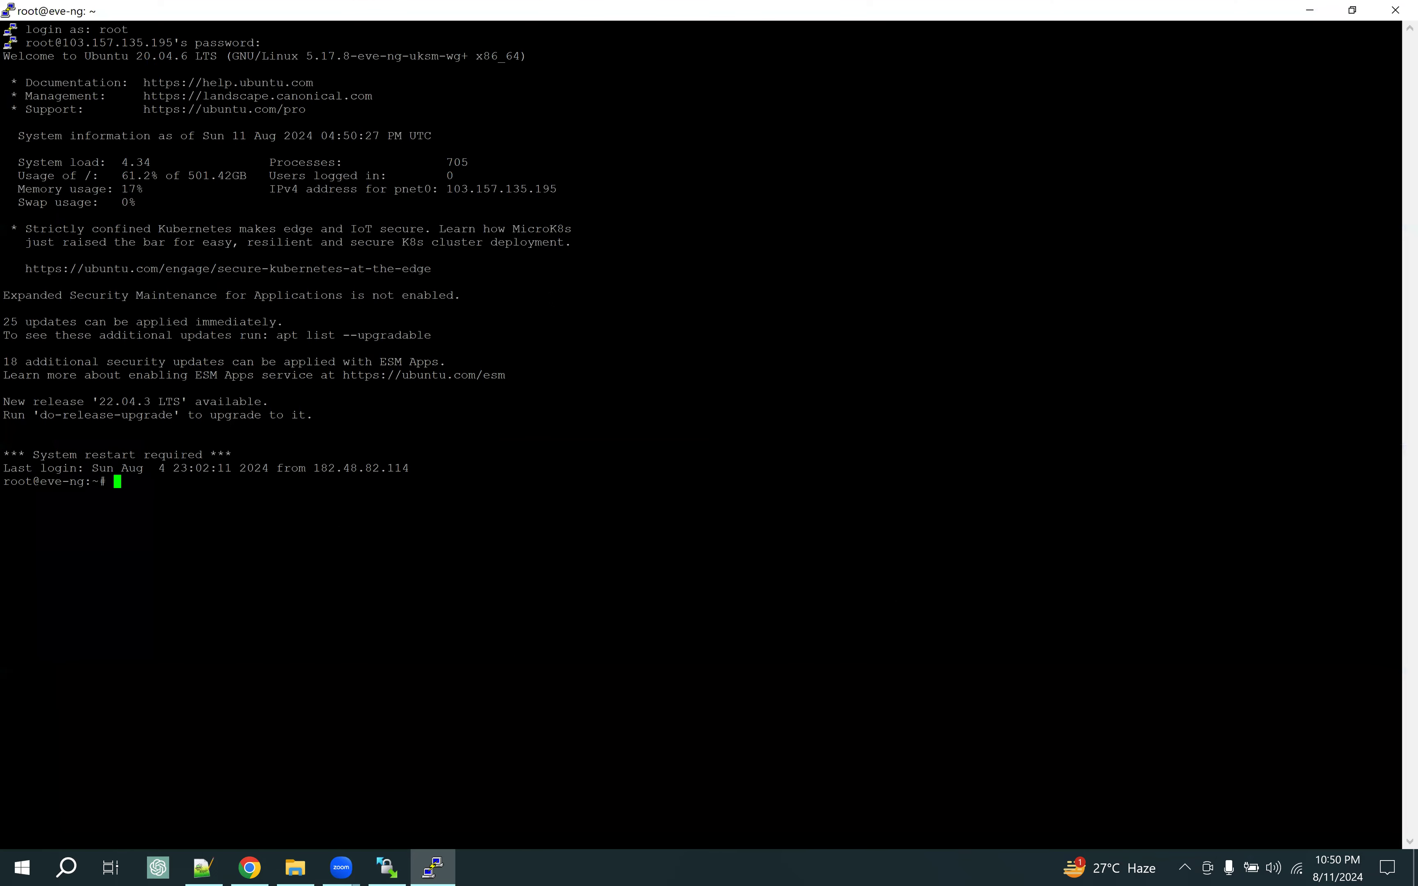
right_click(178, 14)
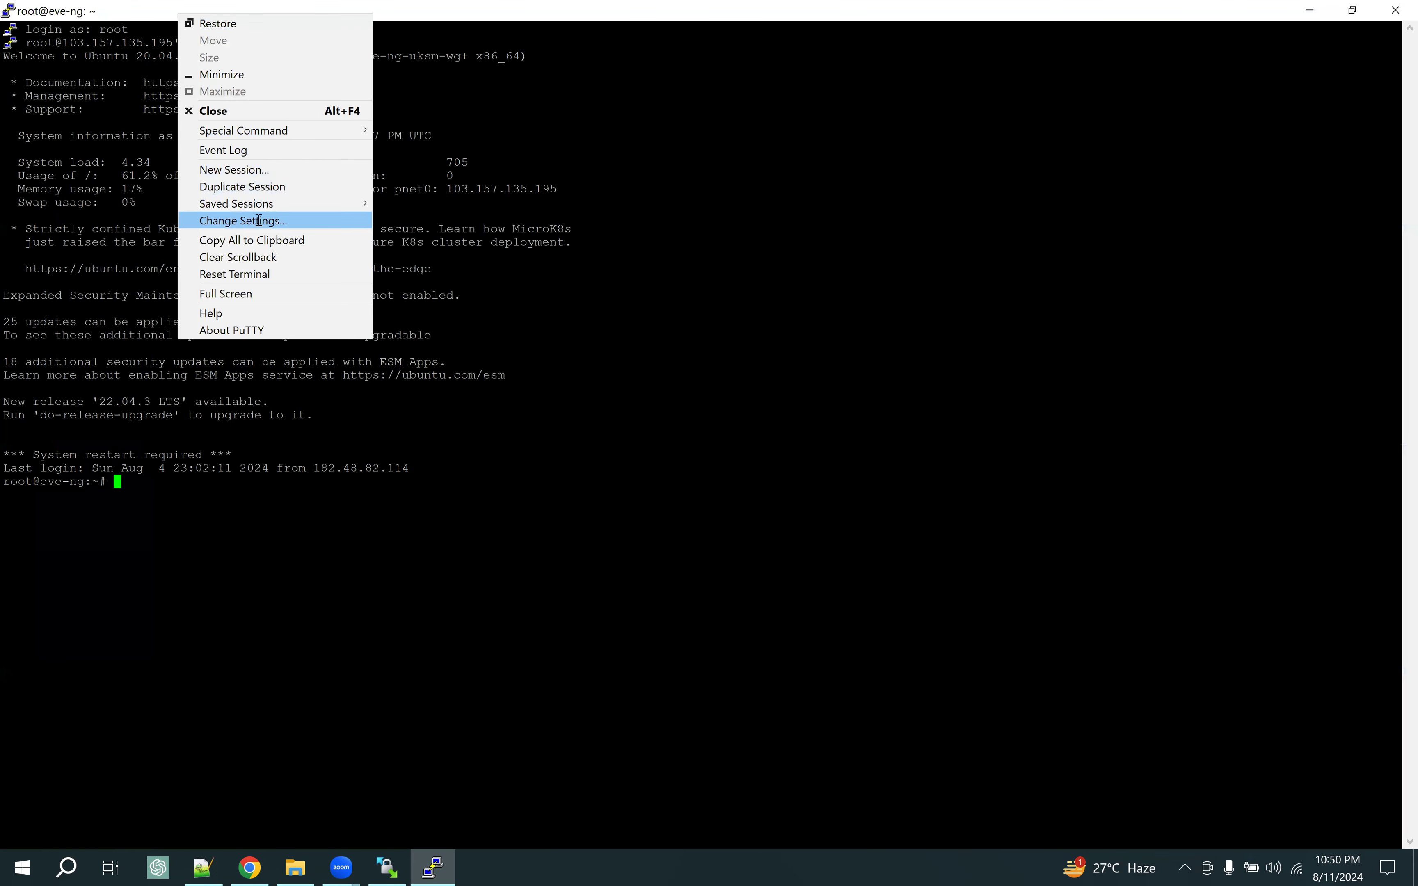
left_click(261, 222)
left_click(535, 388)
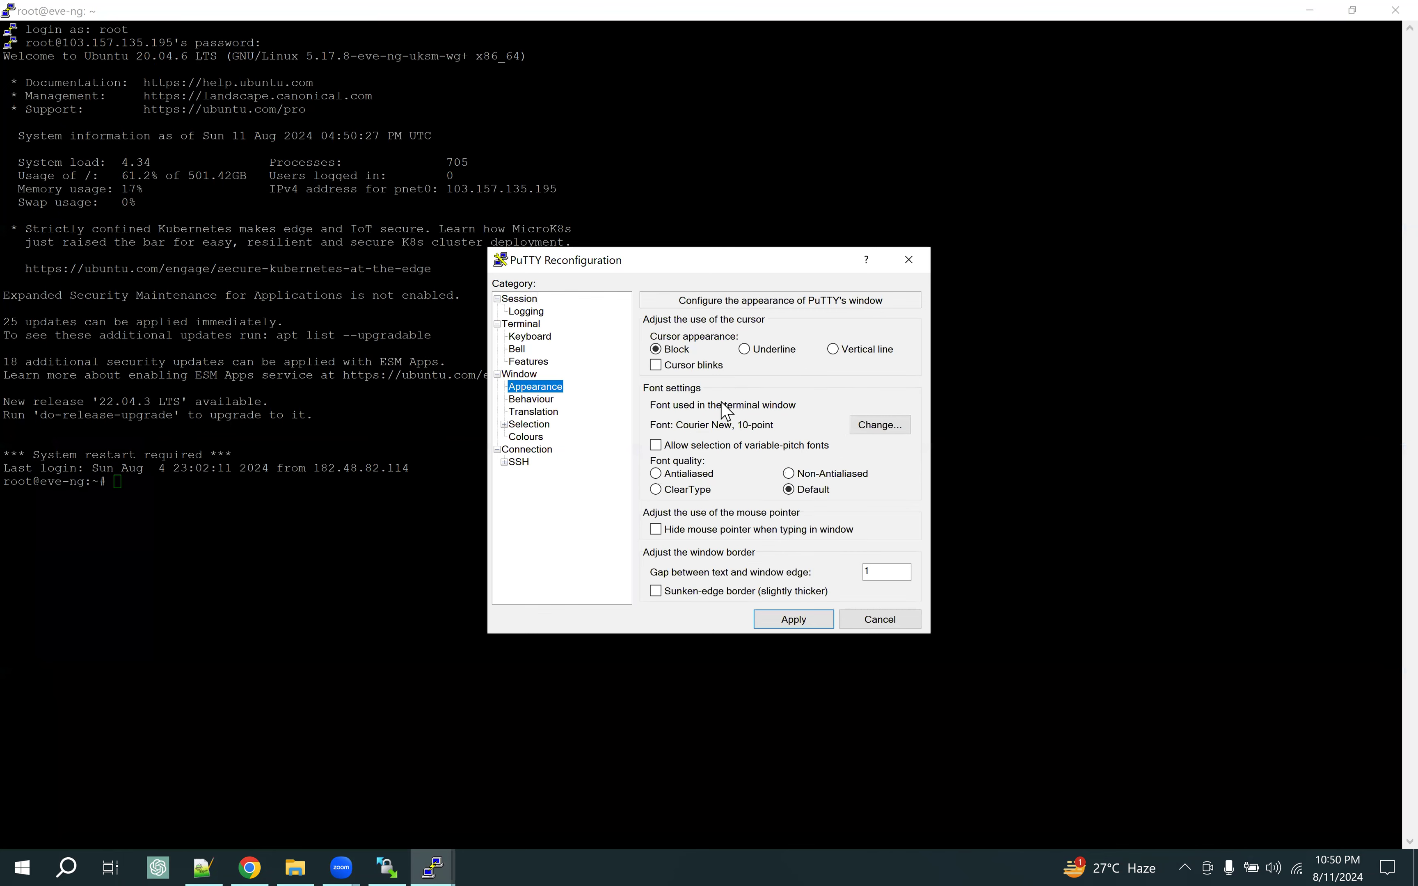
left_click(900, 422)
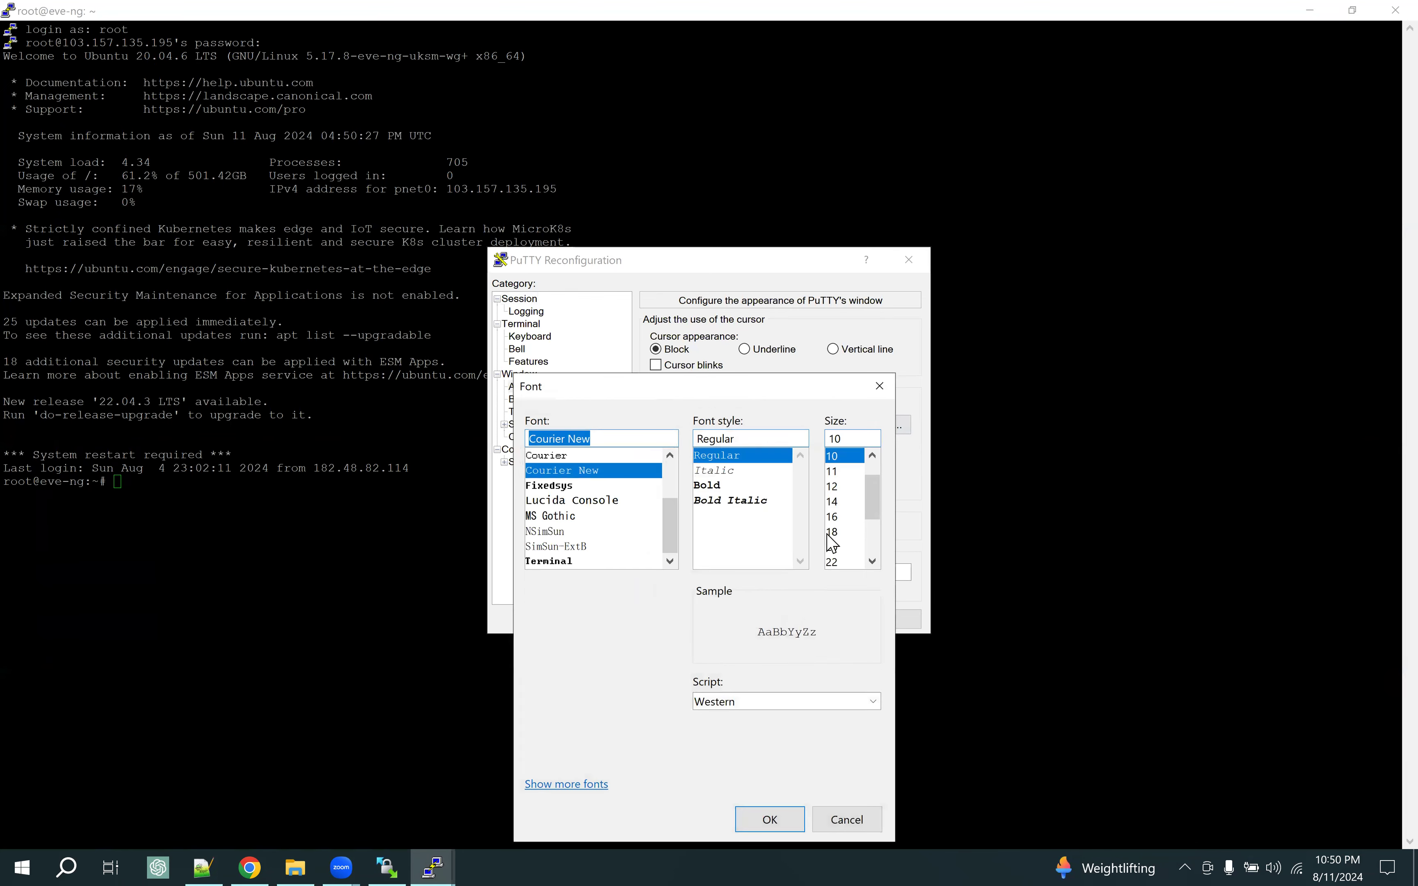
left_click(842, 546)
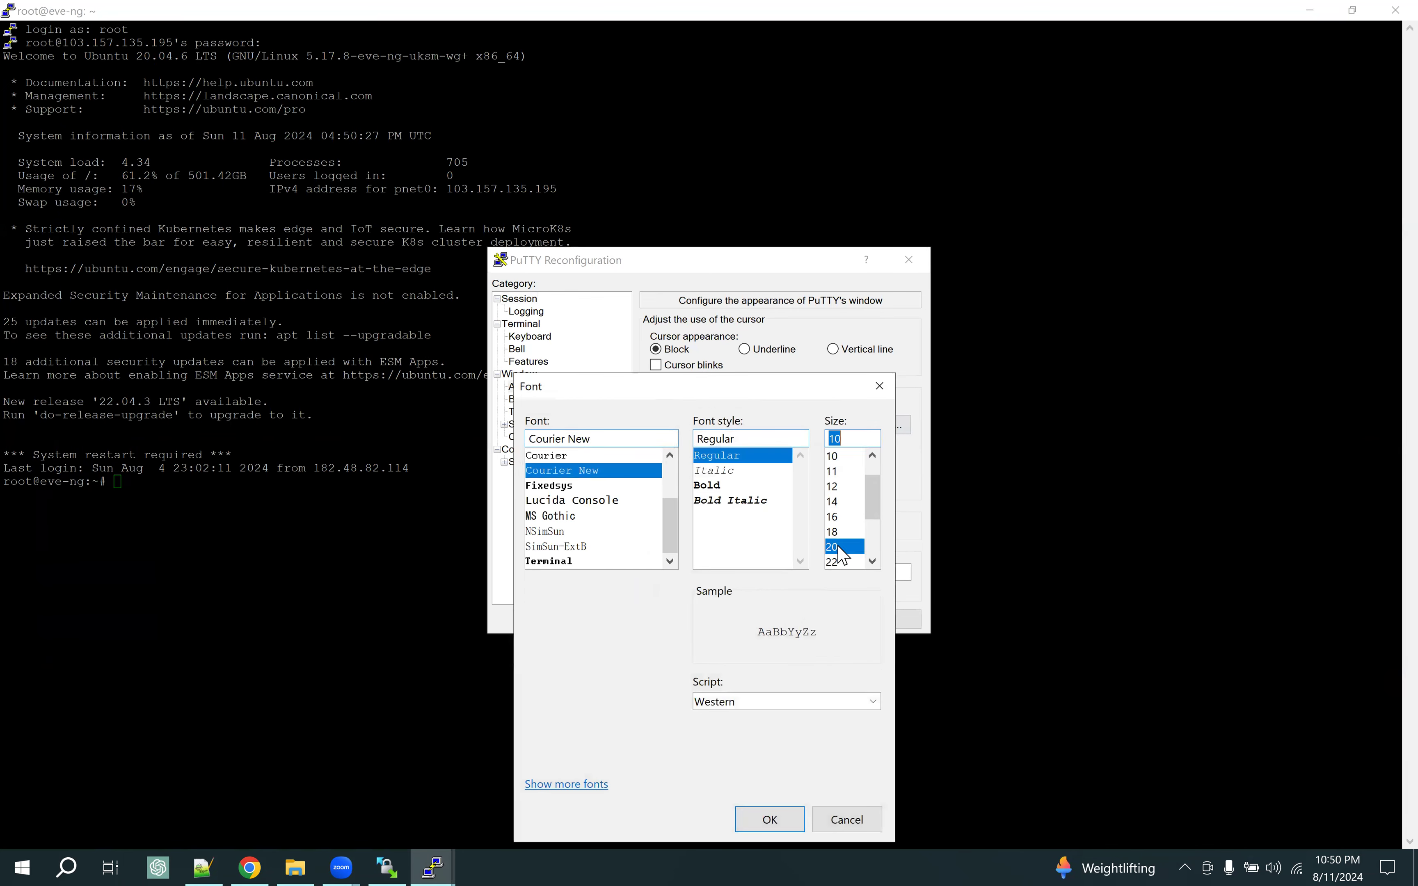
left_click(843, 517)
left_click(793, 819)
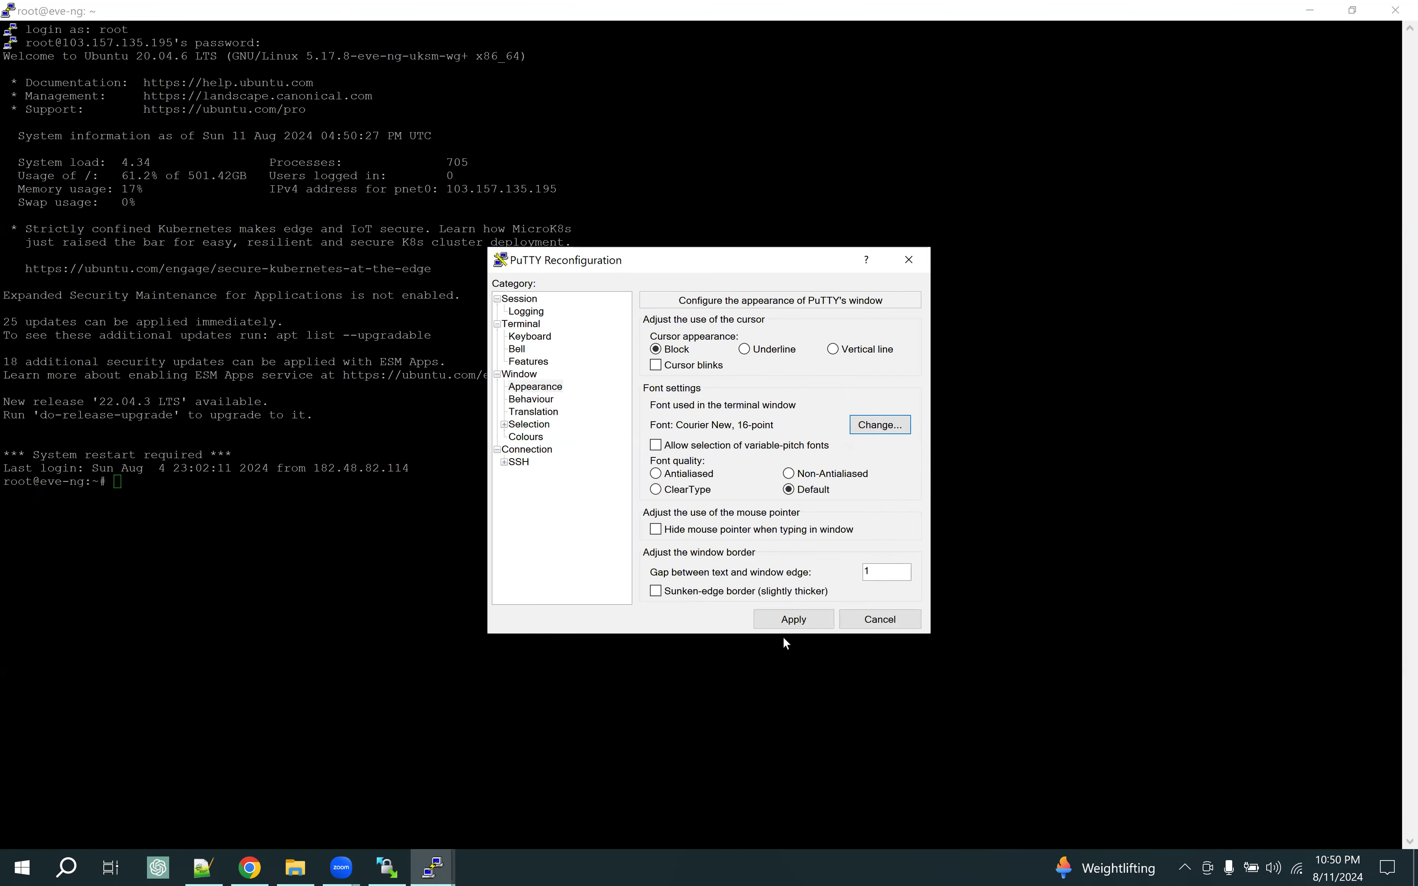
left_click(792, 619)
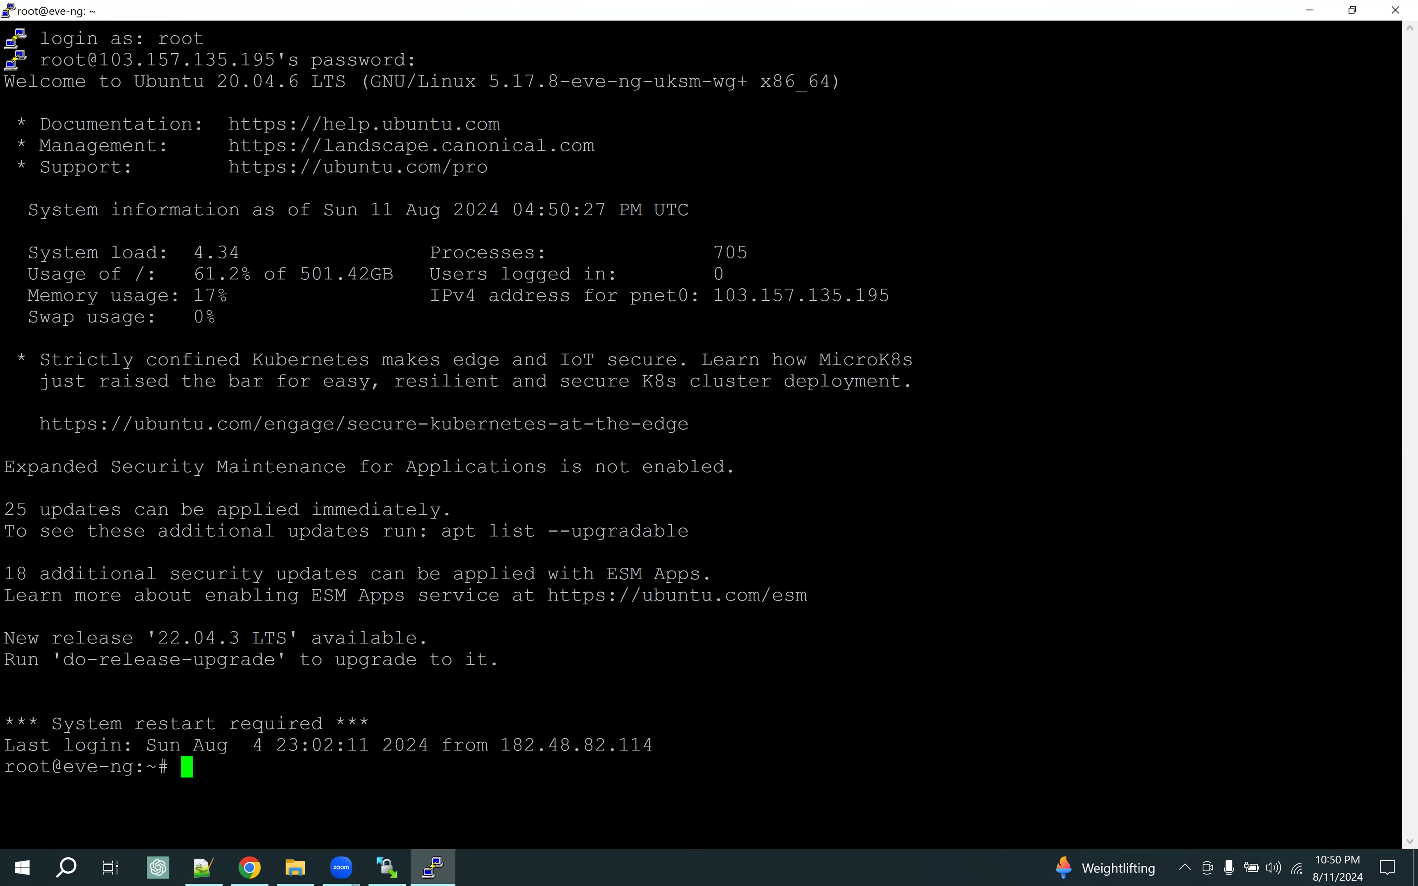
key("ctrl+l")
Run history and highlight the cd /opt/unetlab/addons/qemu/ and ls lines 518-519
type("history")
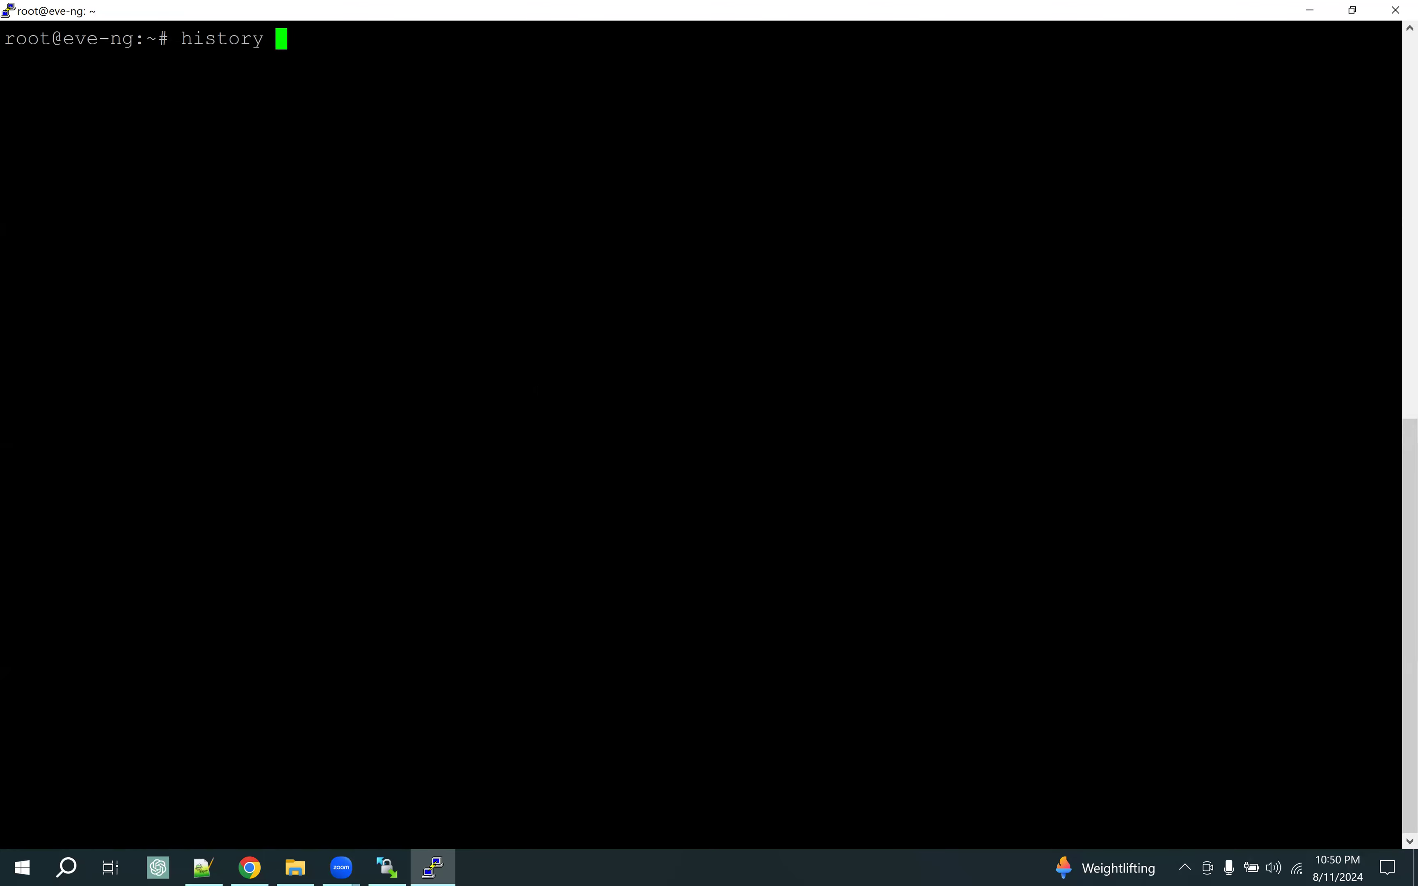
key("Return")
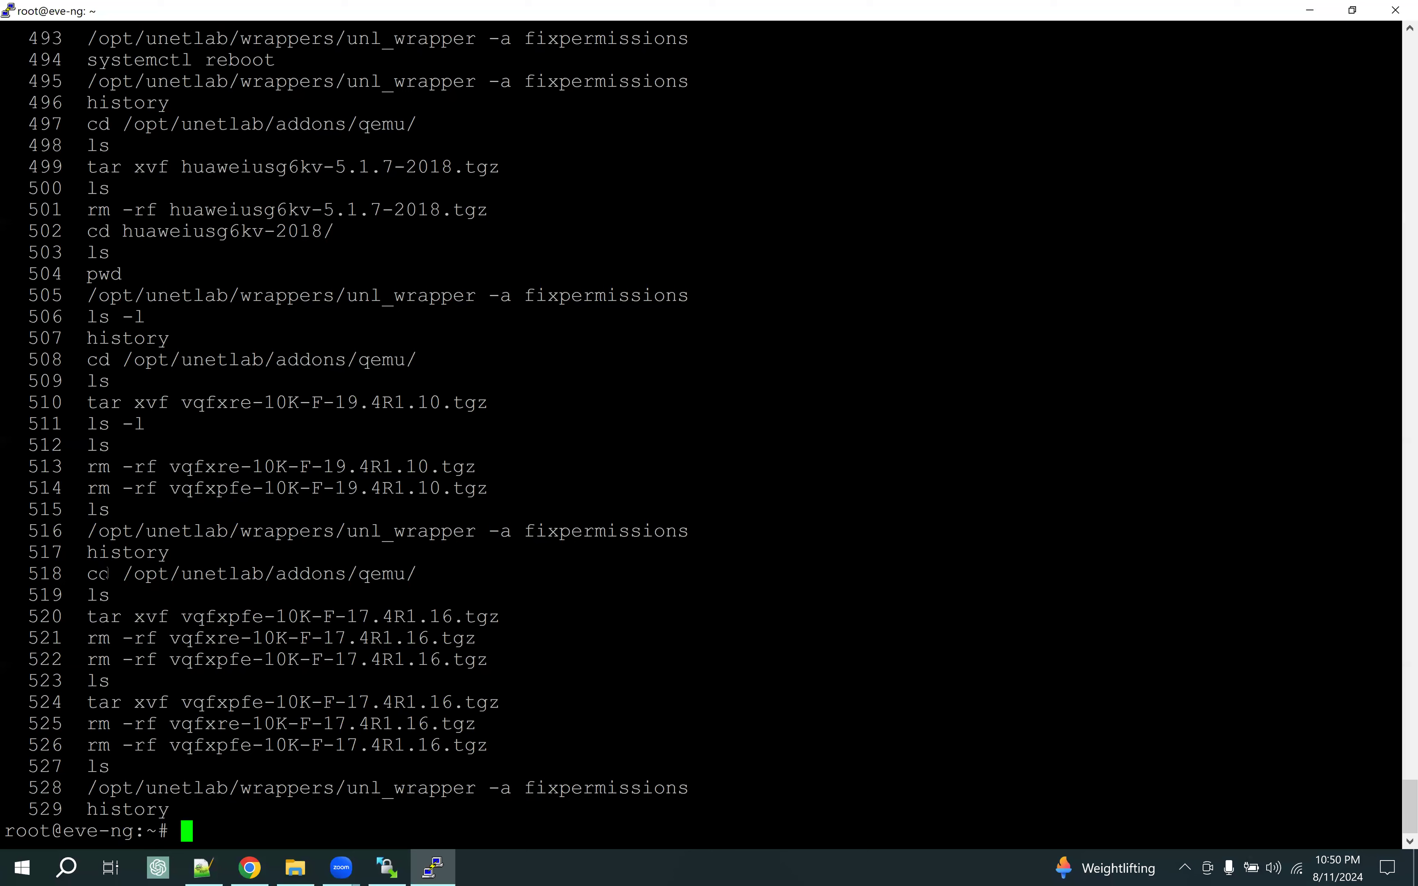
left_click_drag(89, 575, 416, 574)
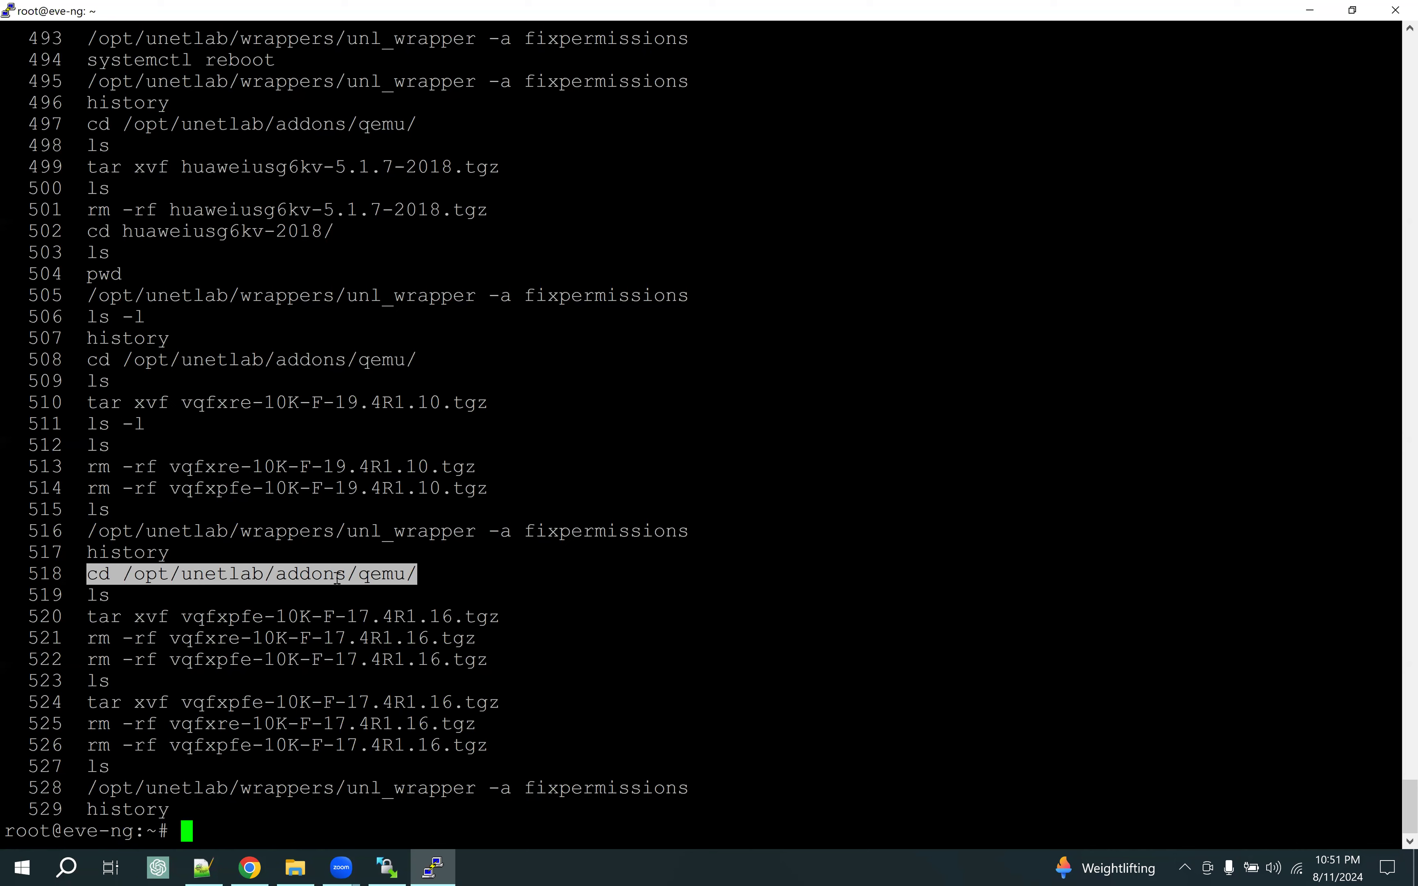
left_click_drag(90, 575, 417, 575)
left_click_drag(88, 595, 110, 595)
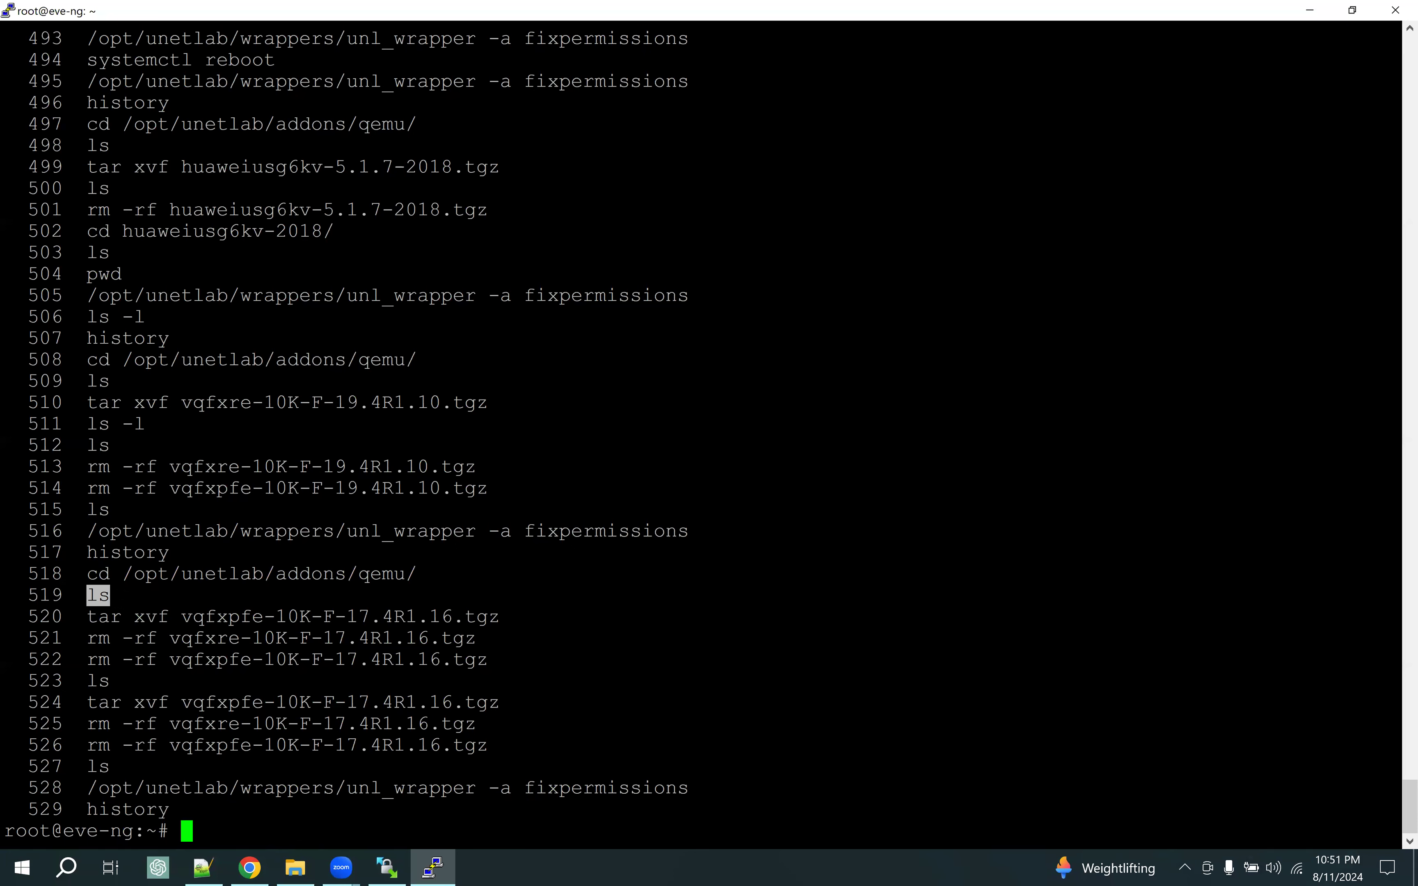
Highlight the tar xvf vqfxpfe-10K-F-17.4R1.16.tgz and rm -rf commands, then return to WinSCP
left_click_drag(93, 619, 498, 617)
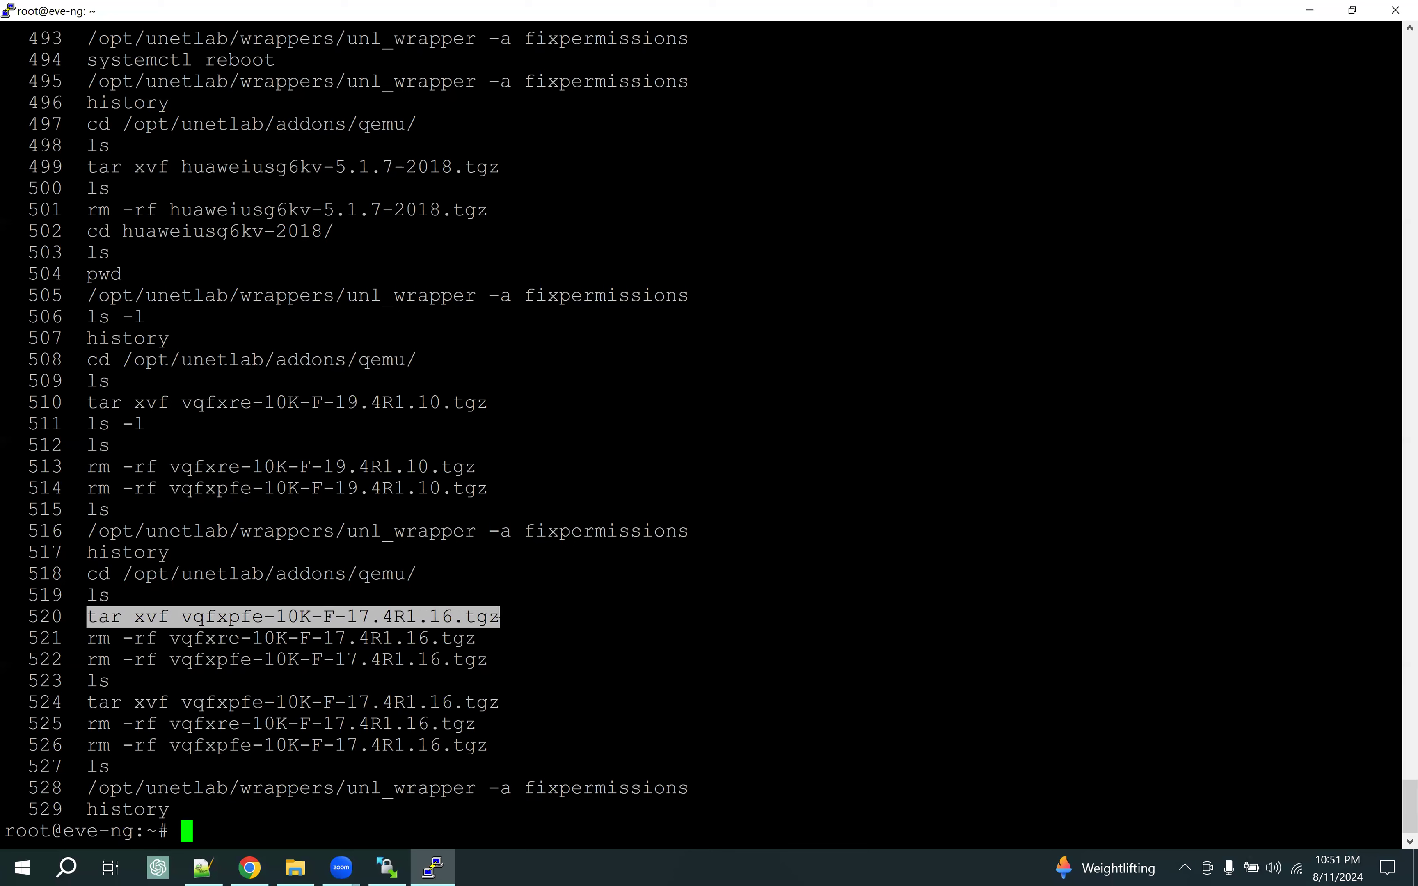
double_click(104, 617)
double_click(161, 618)
left_click_drag(181, 617, 491, 620)
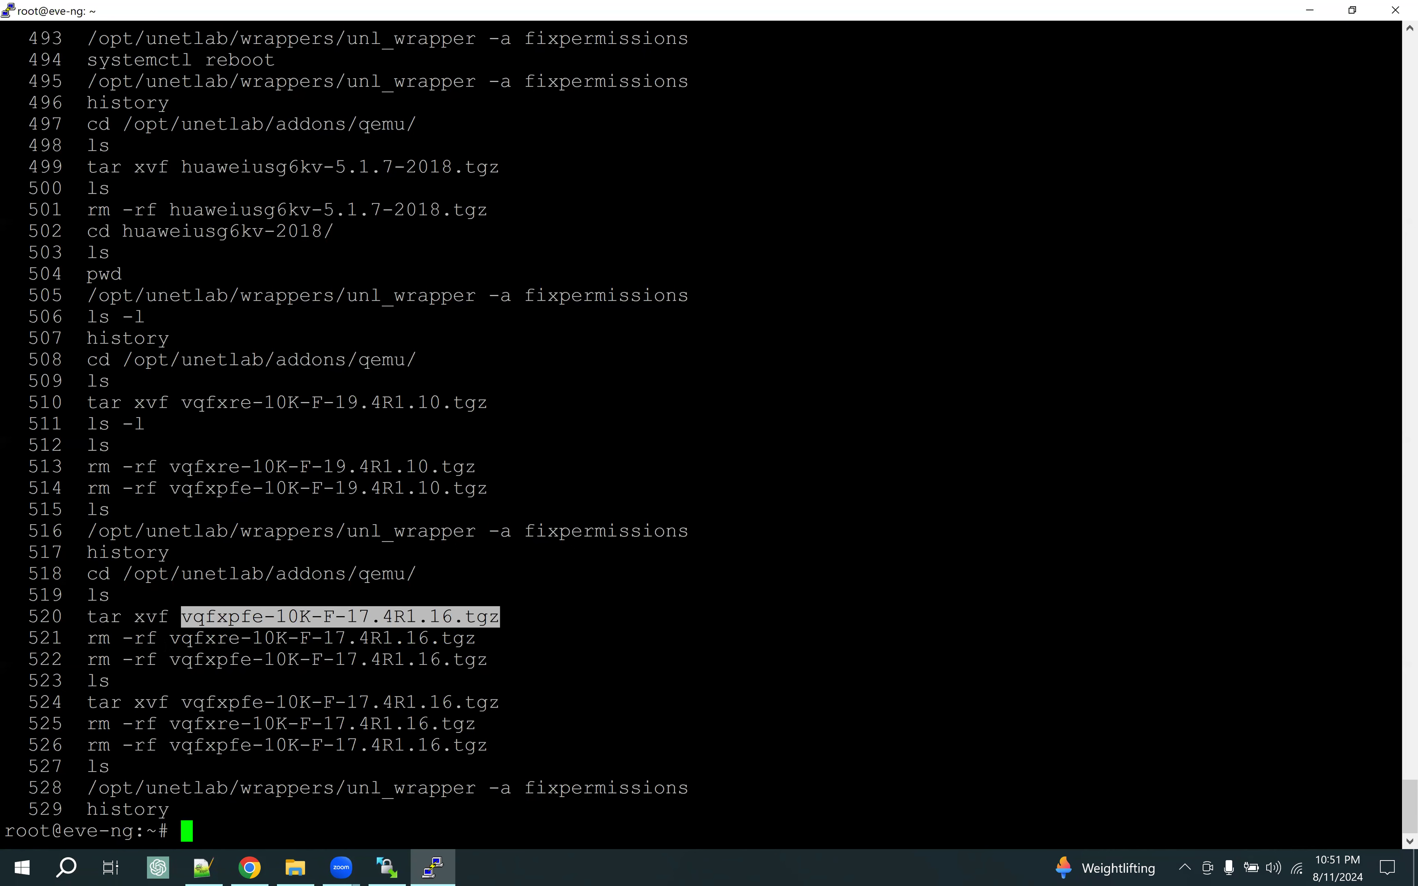
left_click_drag(88, 638, 470, 639)
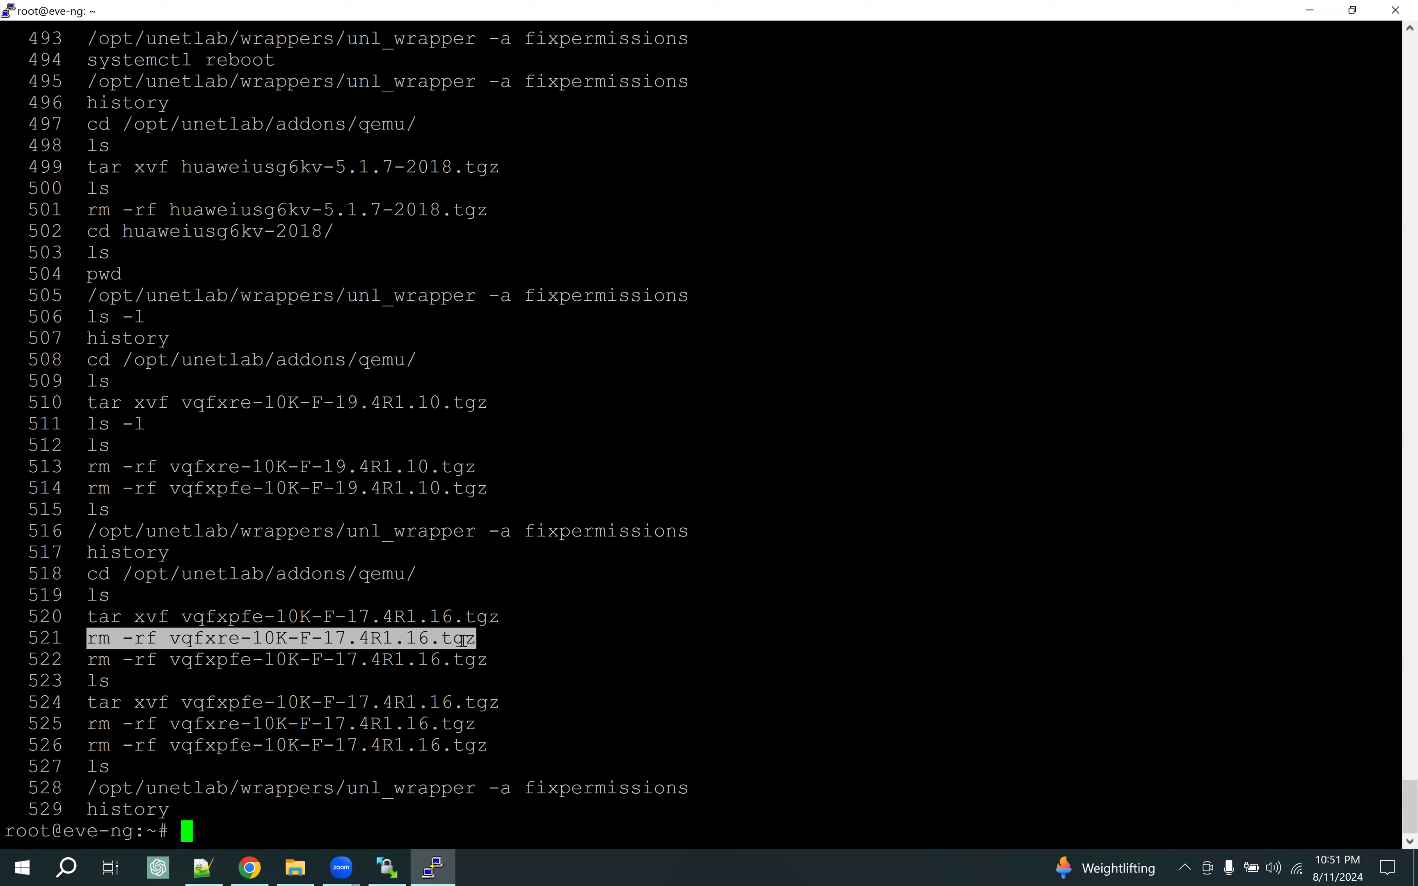
left_click(386, 868)
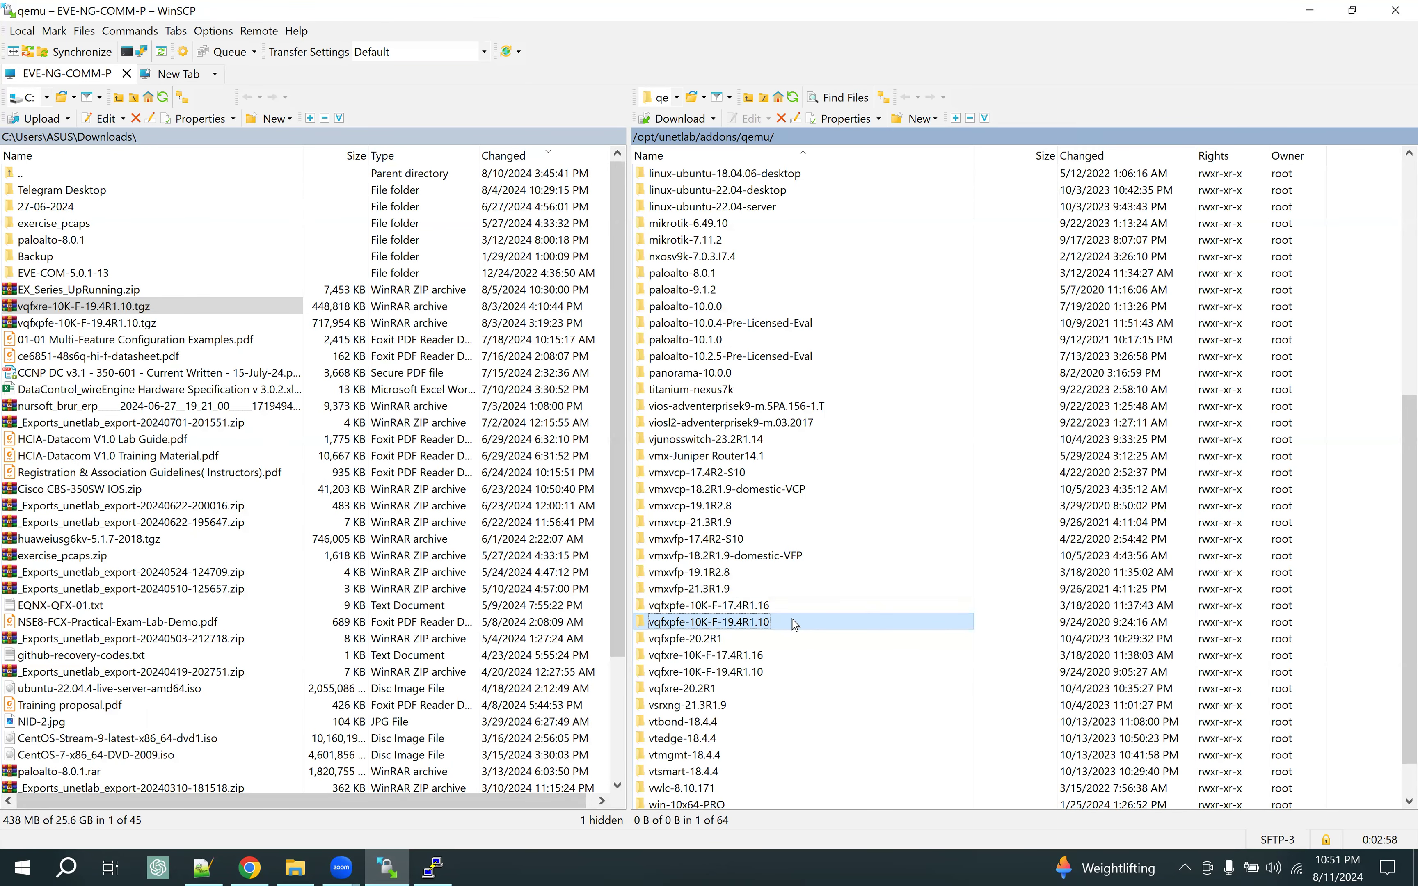
Open vqfxpfe-10K-F-19.4R1.10 to confirm hda.qcow2, go back up to qemu, and return to PuTTY
double_click(794, 622)
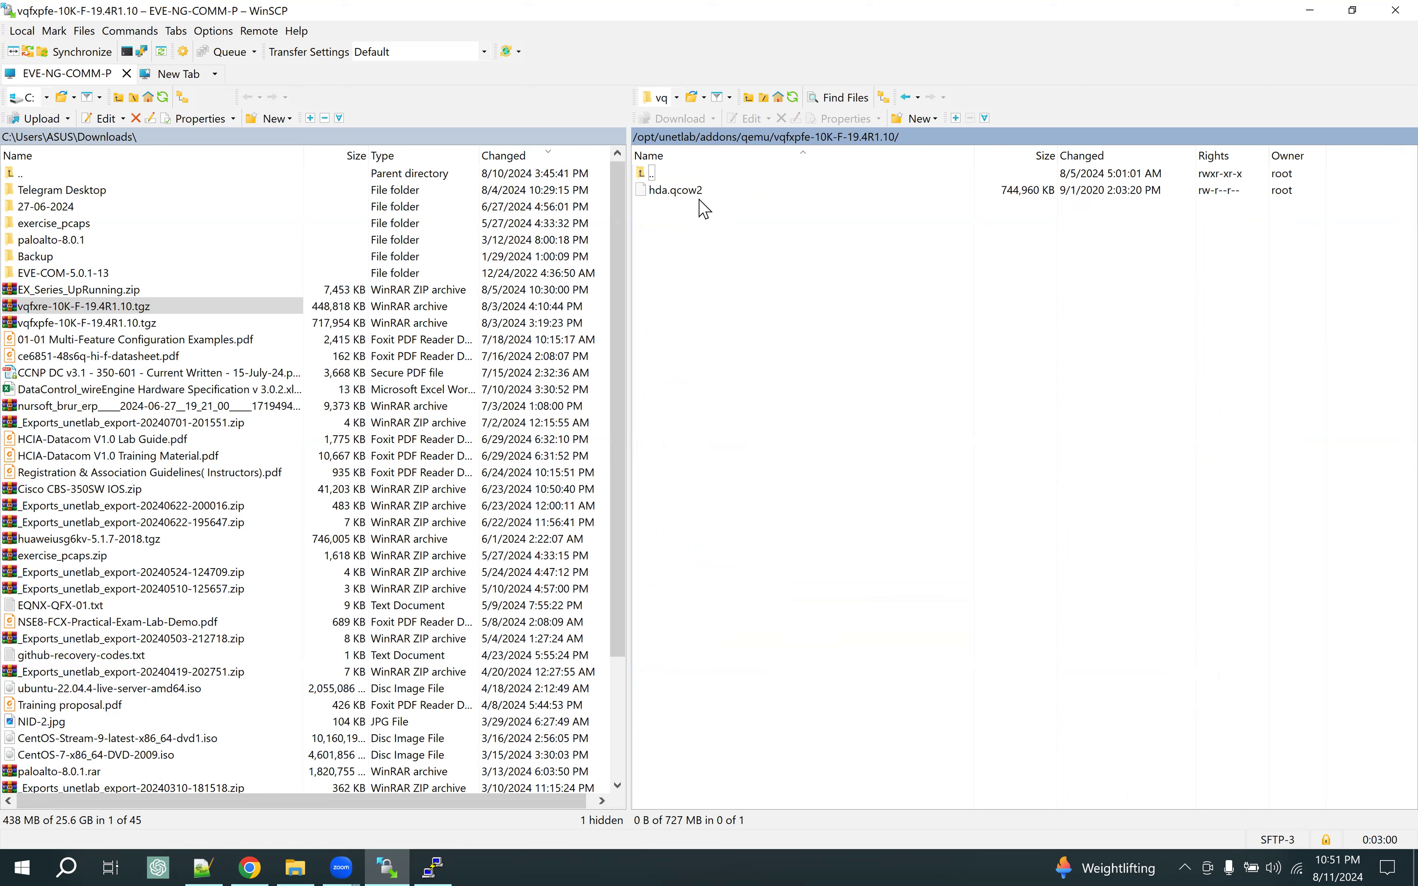
left_click(762, 141)
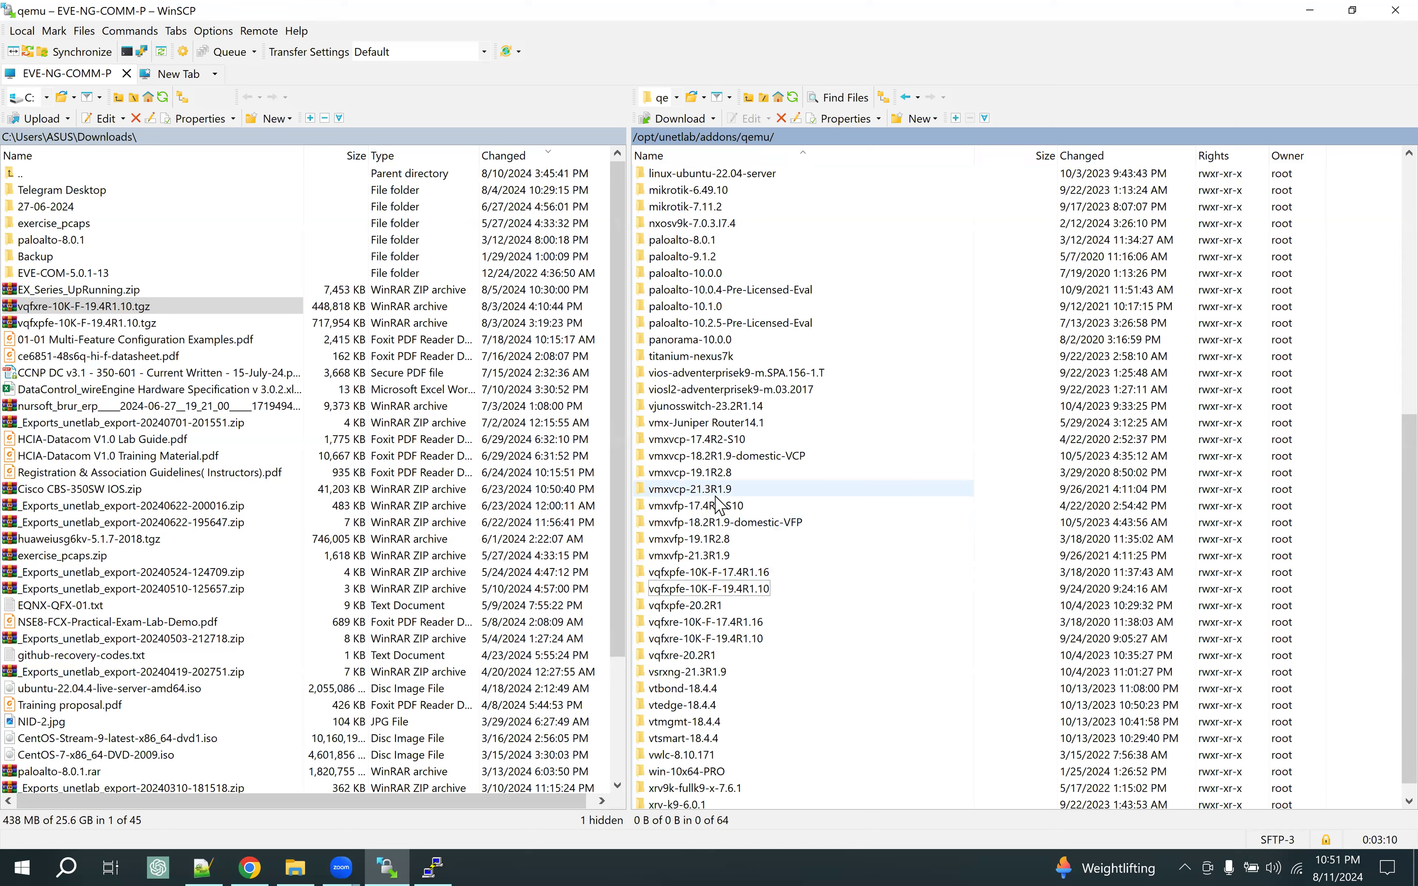
left_click(432, 866)
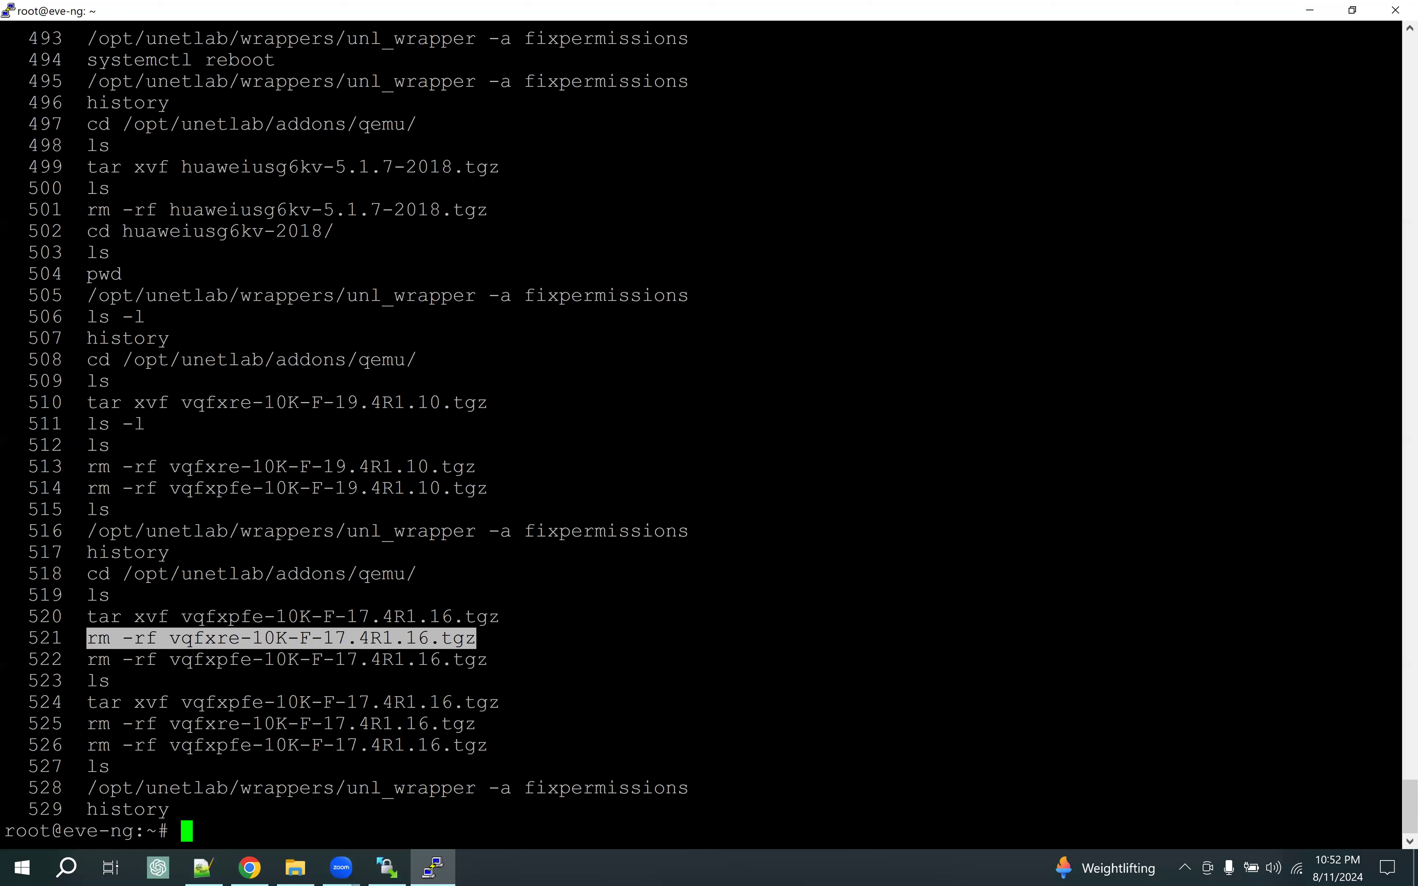
Highlight history lines 518, 520, 521 and 528 (cd, tar, rm -rf, fixpermissions), then switch to Chrome
left_click_drag(88, 574, 414, 574)
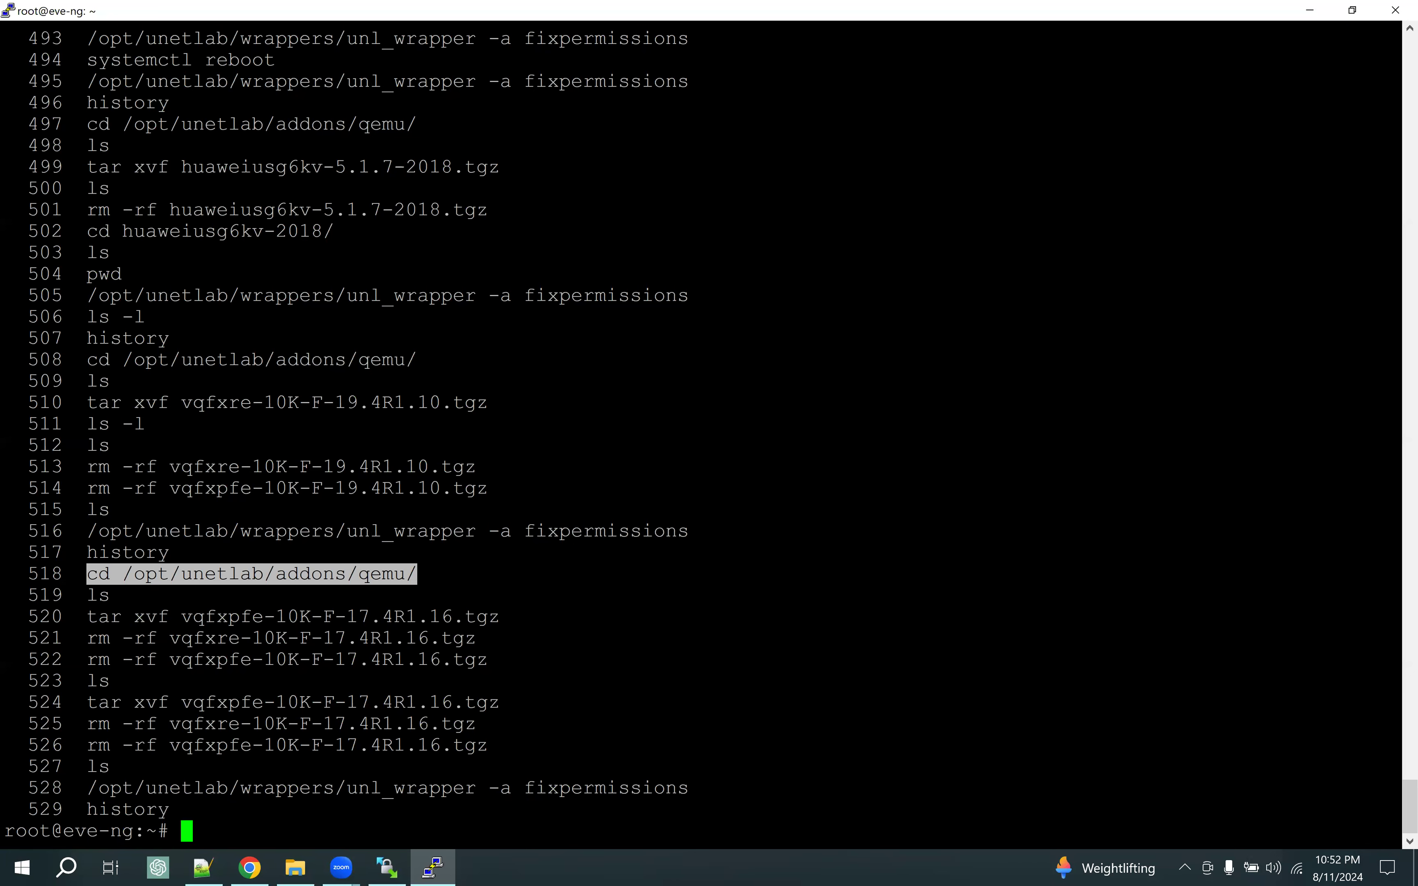
left_click_drag(88, 617, 496, 617)
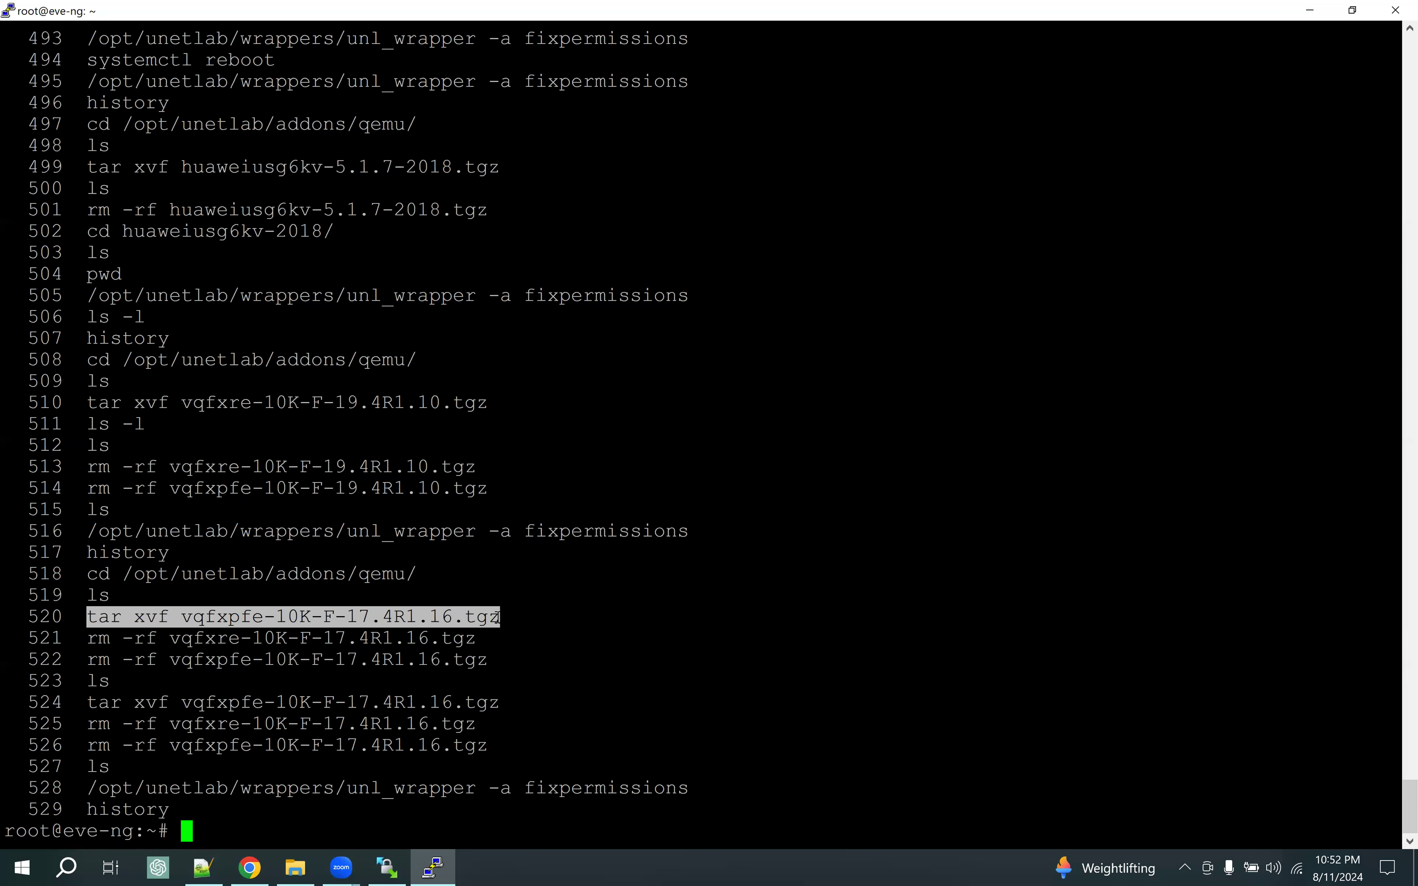
left_click_drag(76, 638, 472, 640)
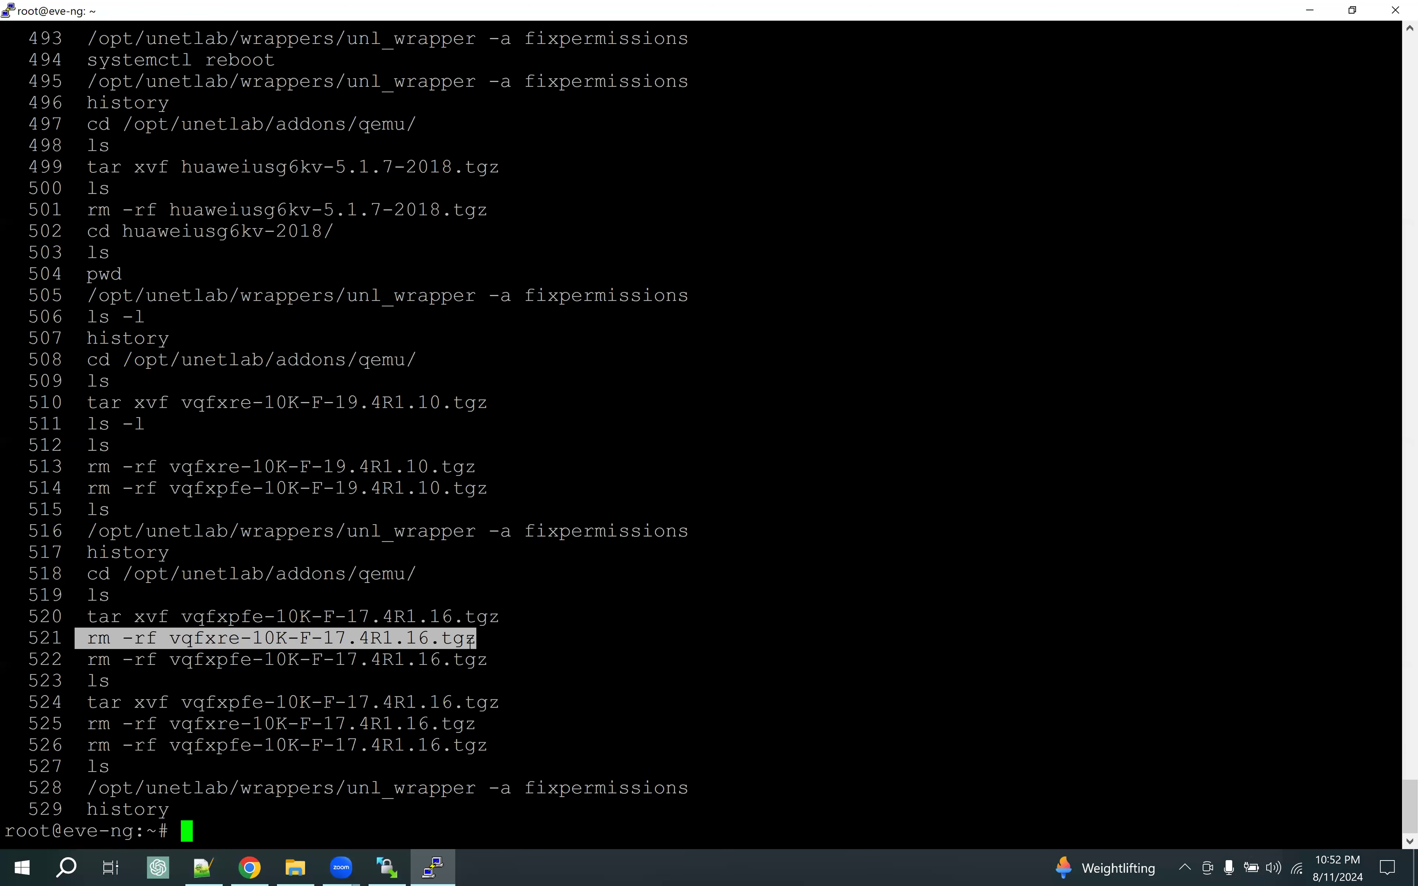
left_click_drag(88, 788, 688, 788)
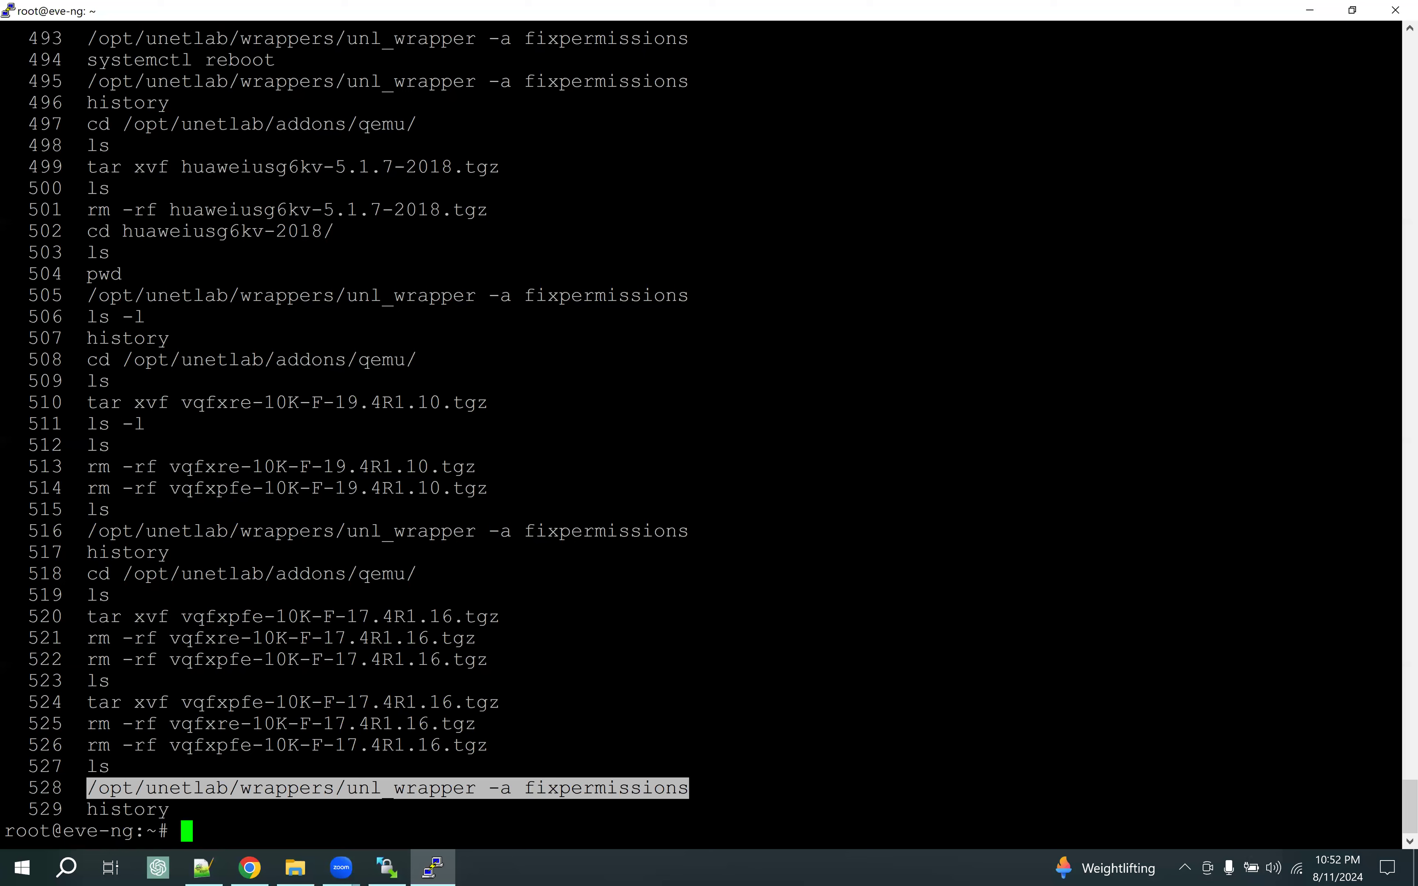
left_click(249, 868)
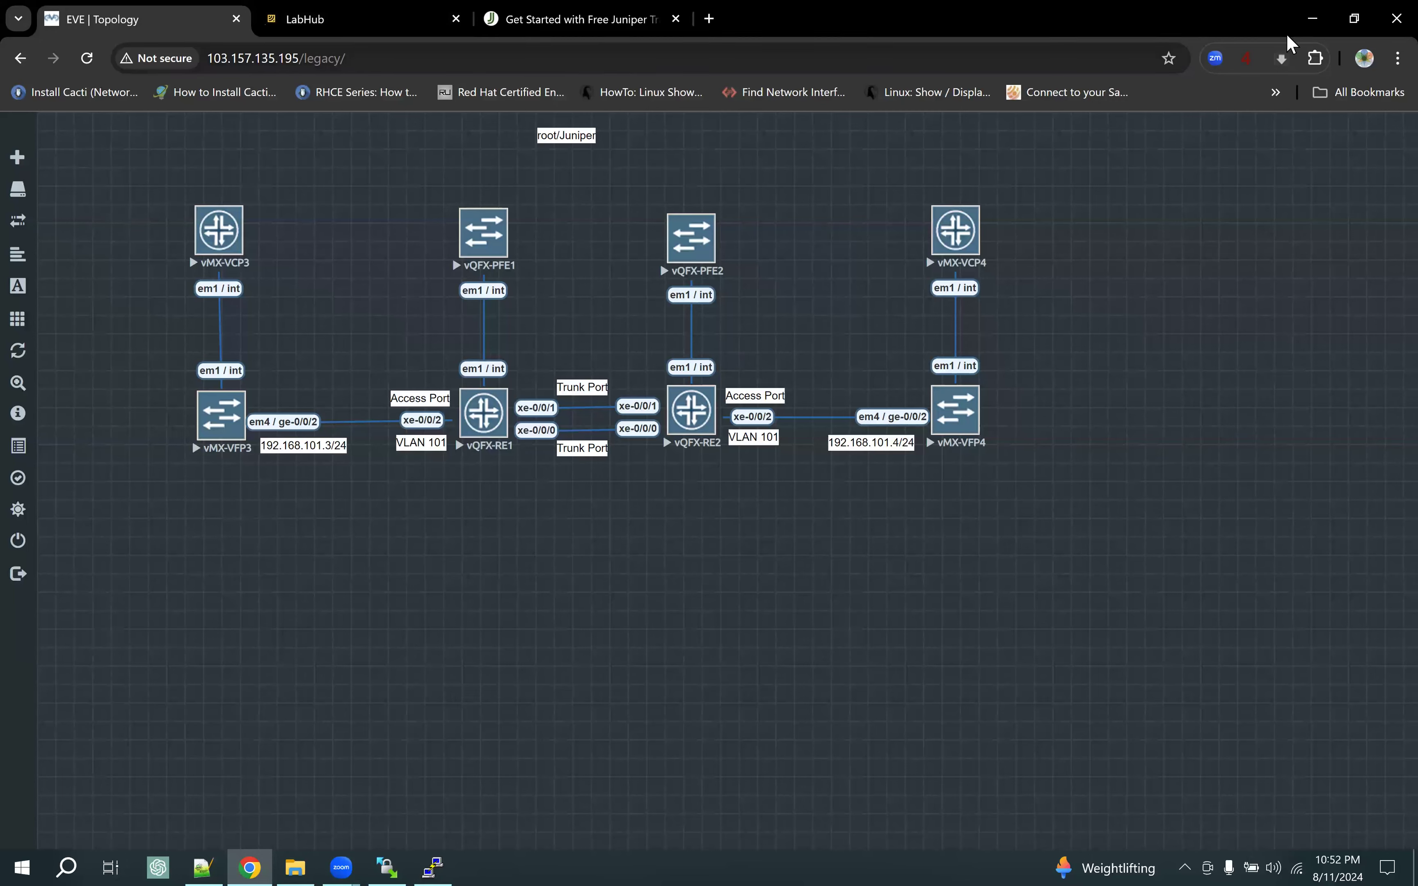
Search 'how to add vmx in eve-ng' in a new tab and open the EVE-NG vMX 16.X, 17.X guide
left_click(1353, 23)
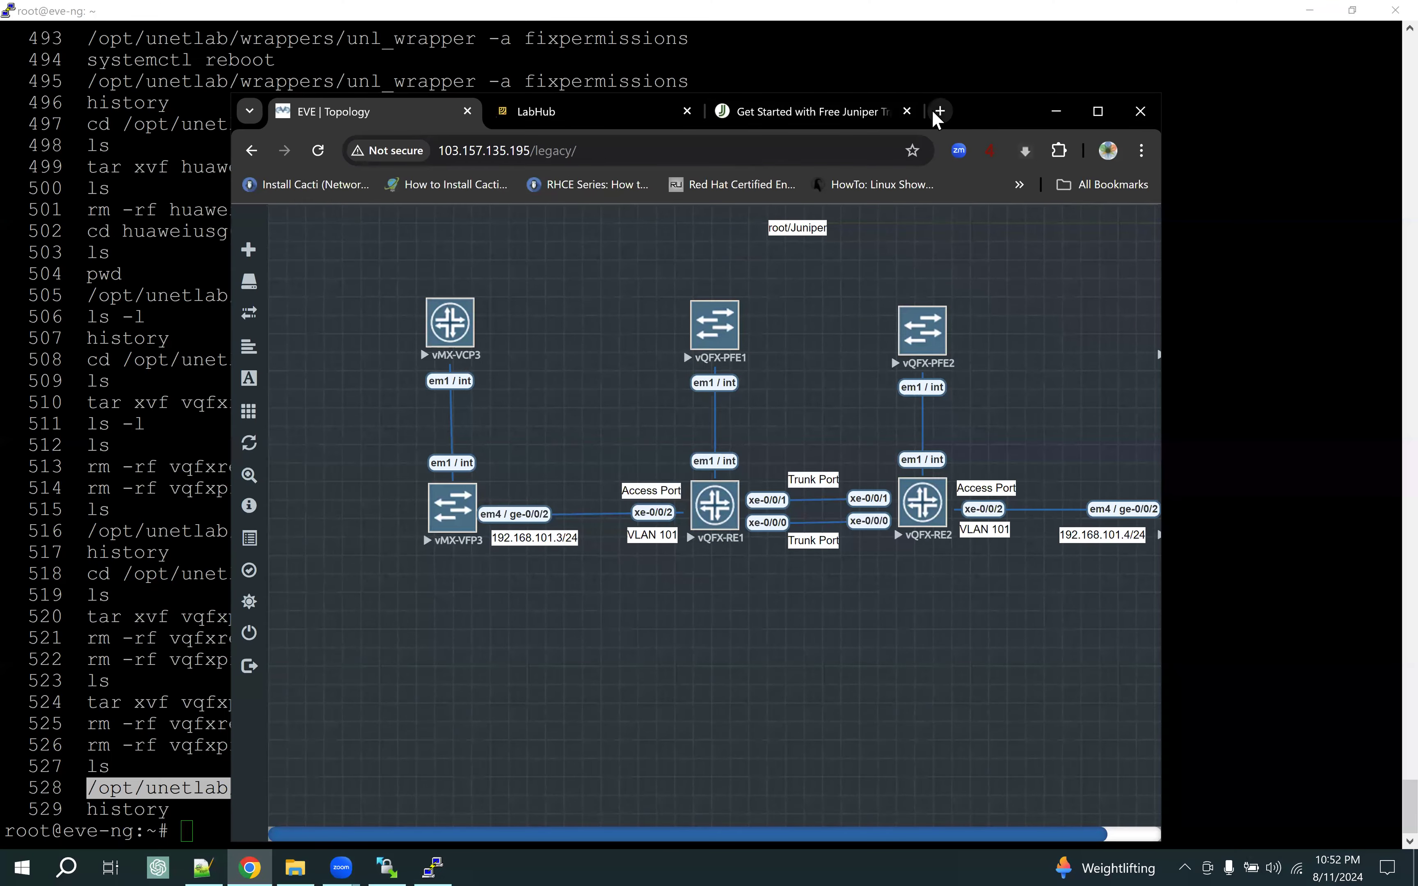
left_click(937, 111)
type("how")
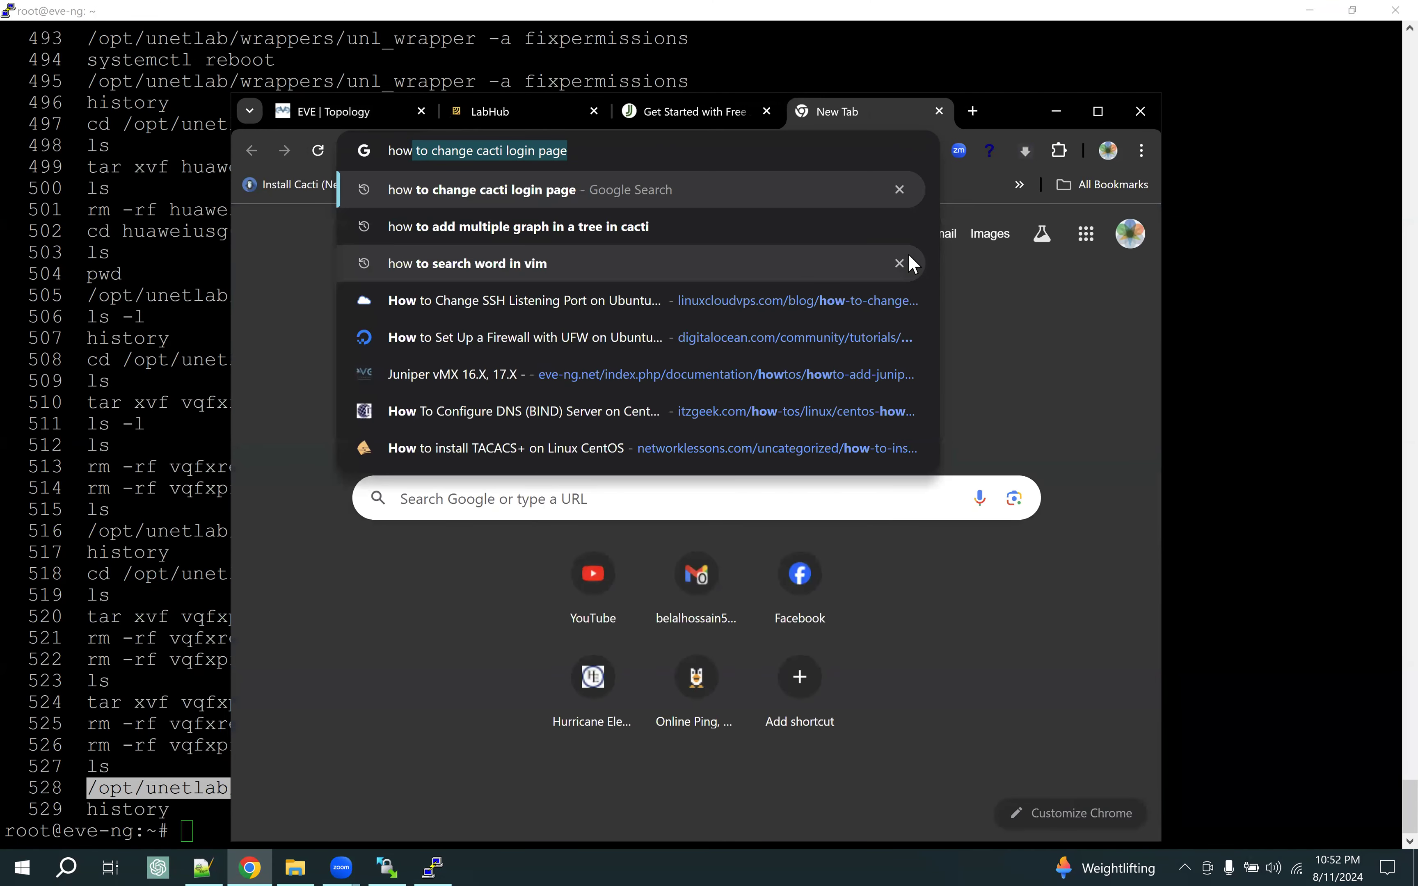
type(" to ")
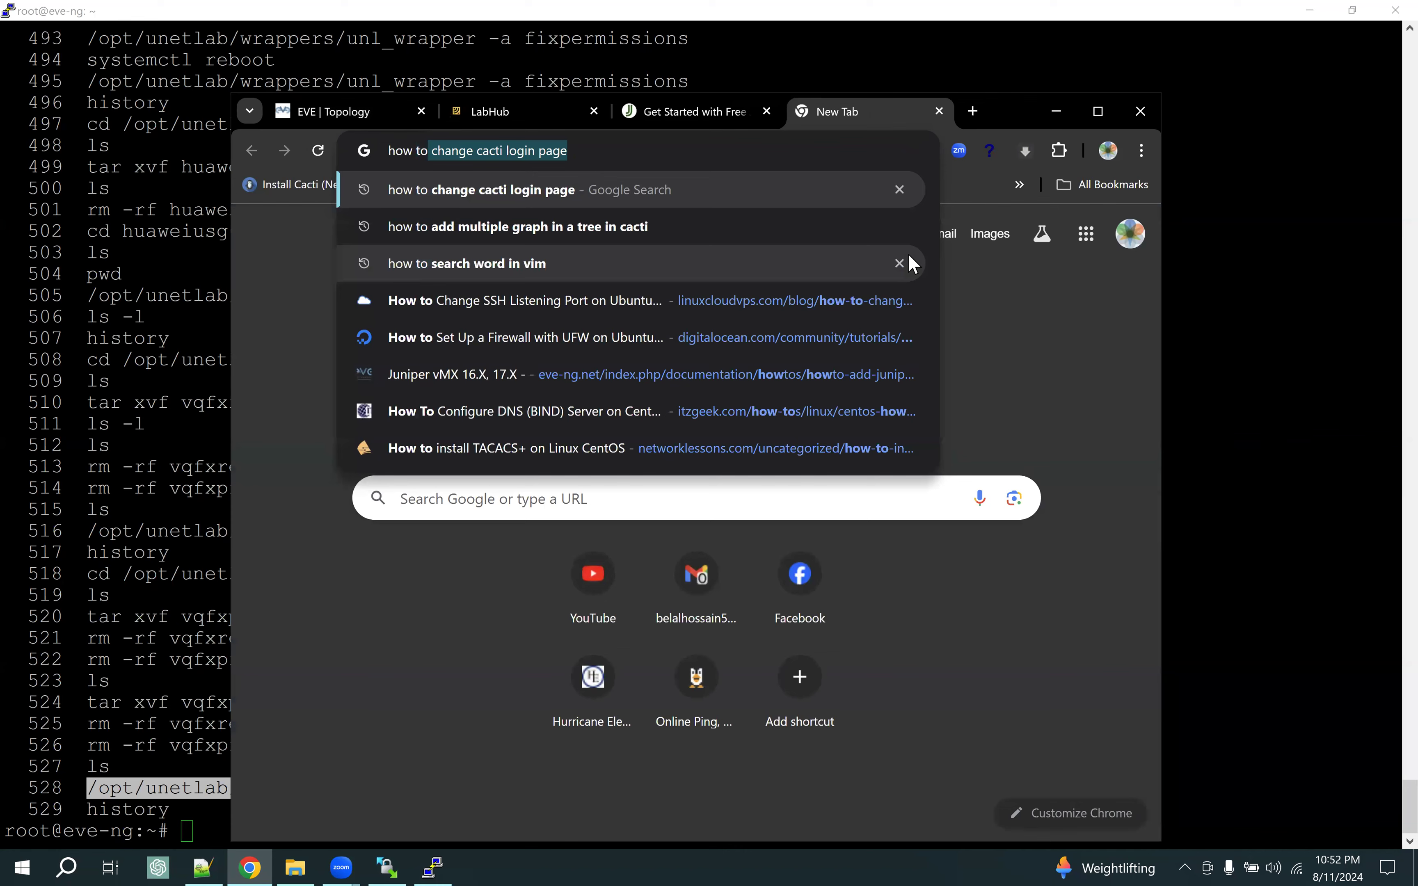
type("add")
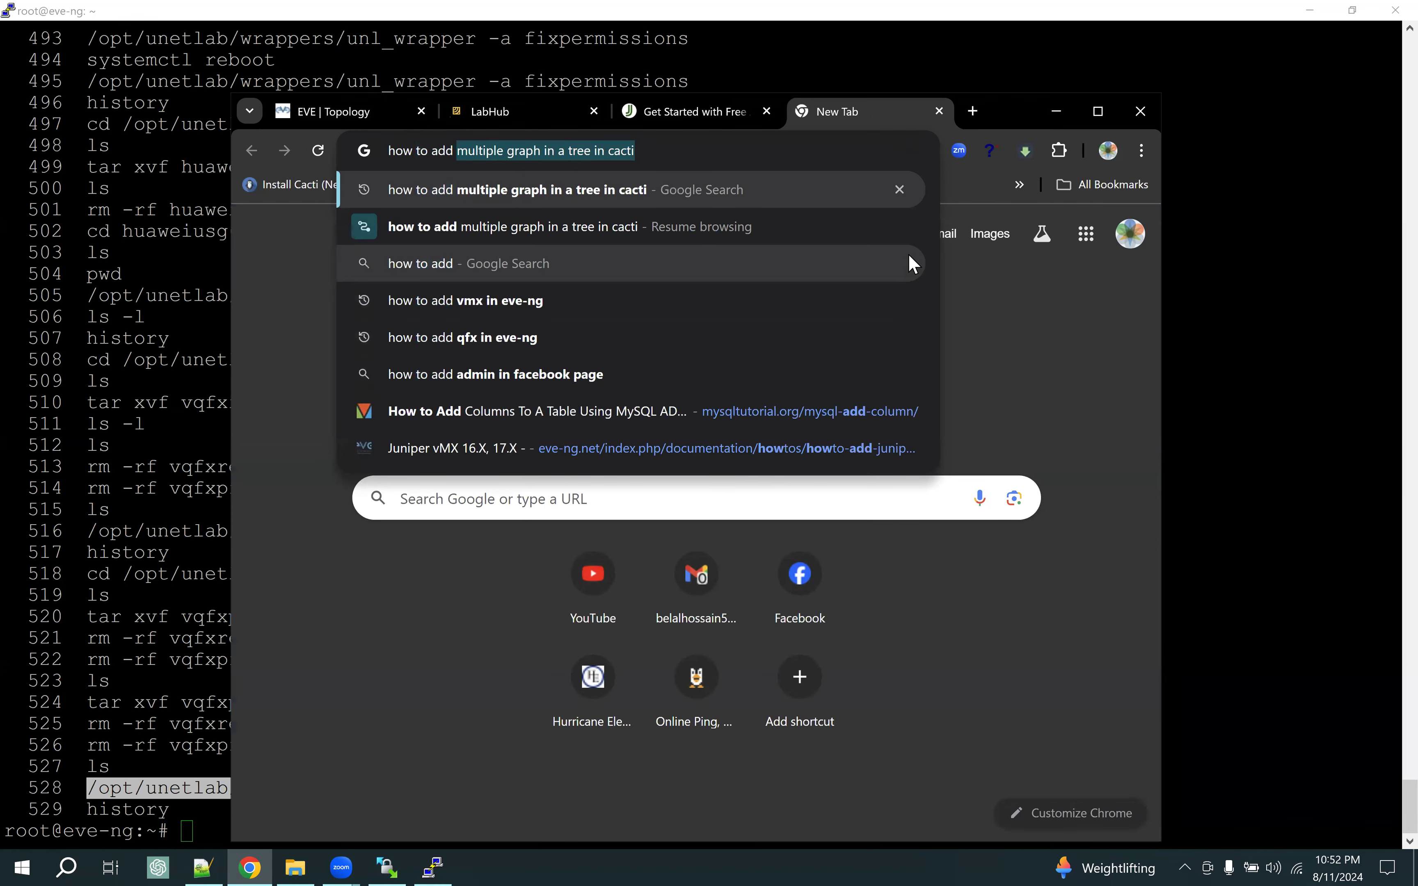
type(" vmx ")
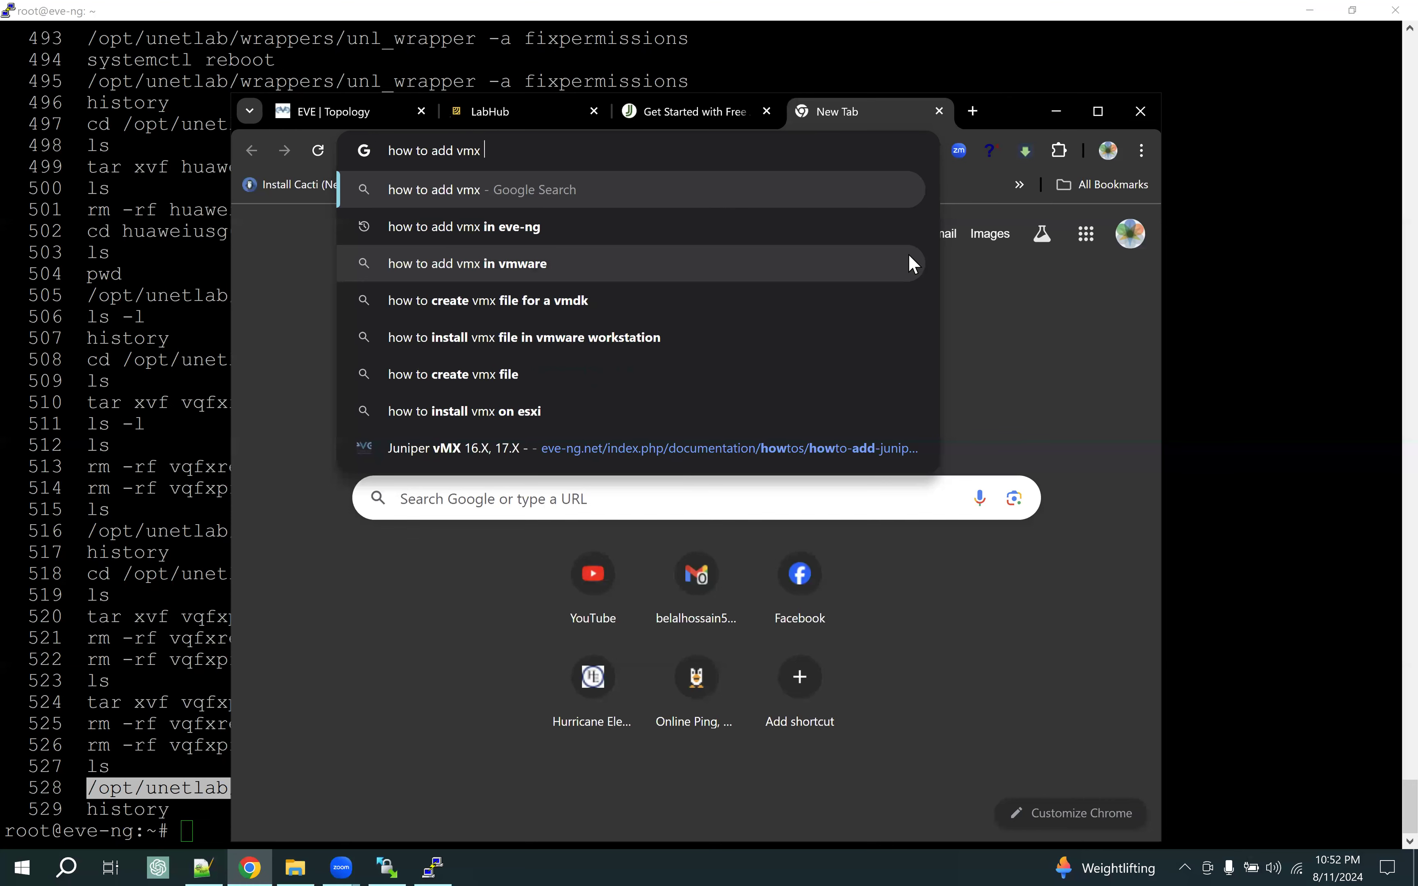
type("in")
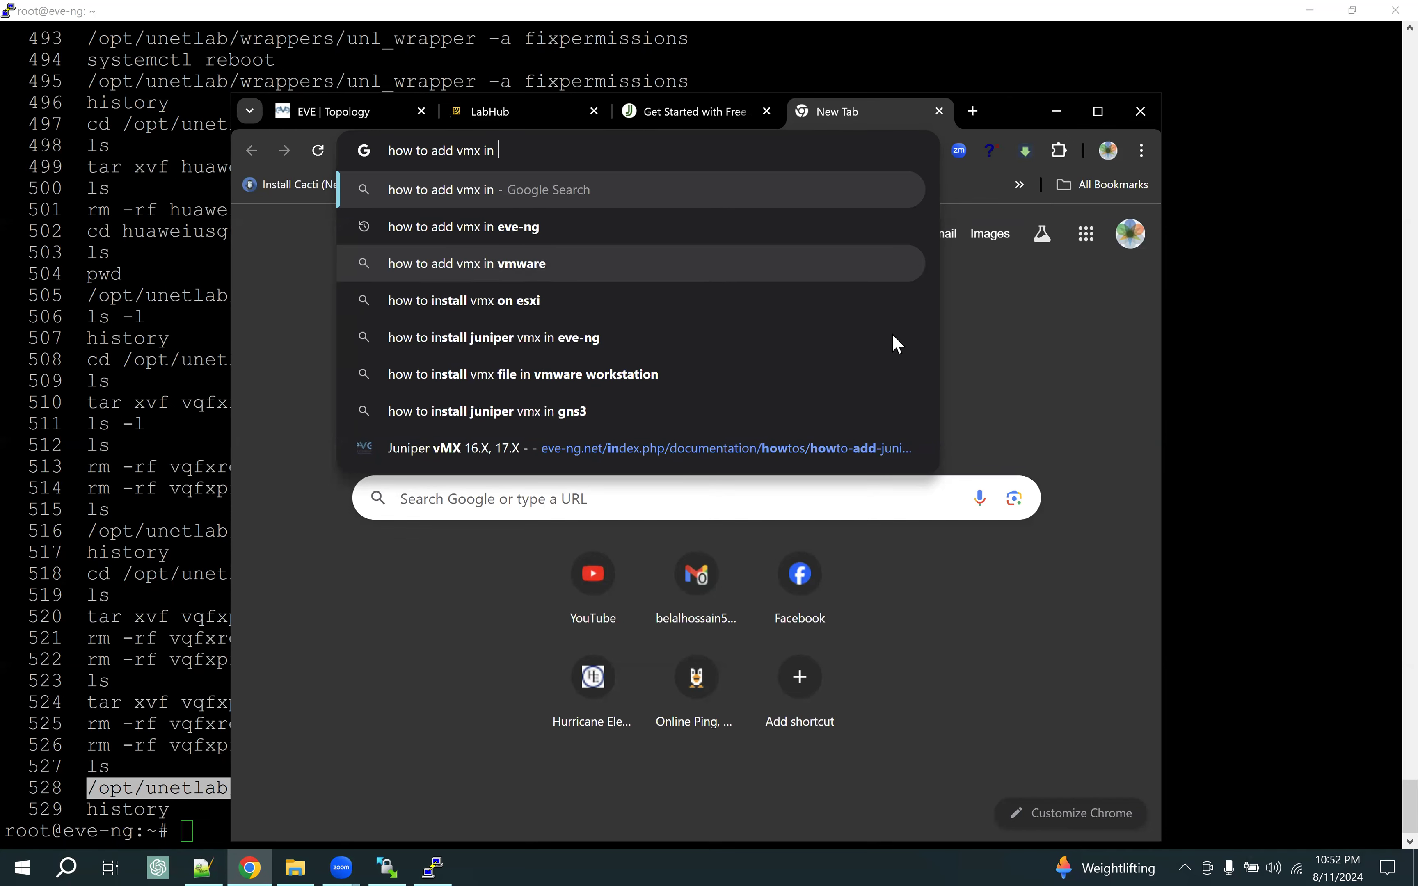
key("Down")
key("Return")
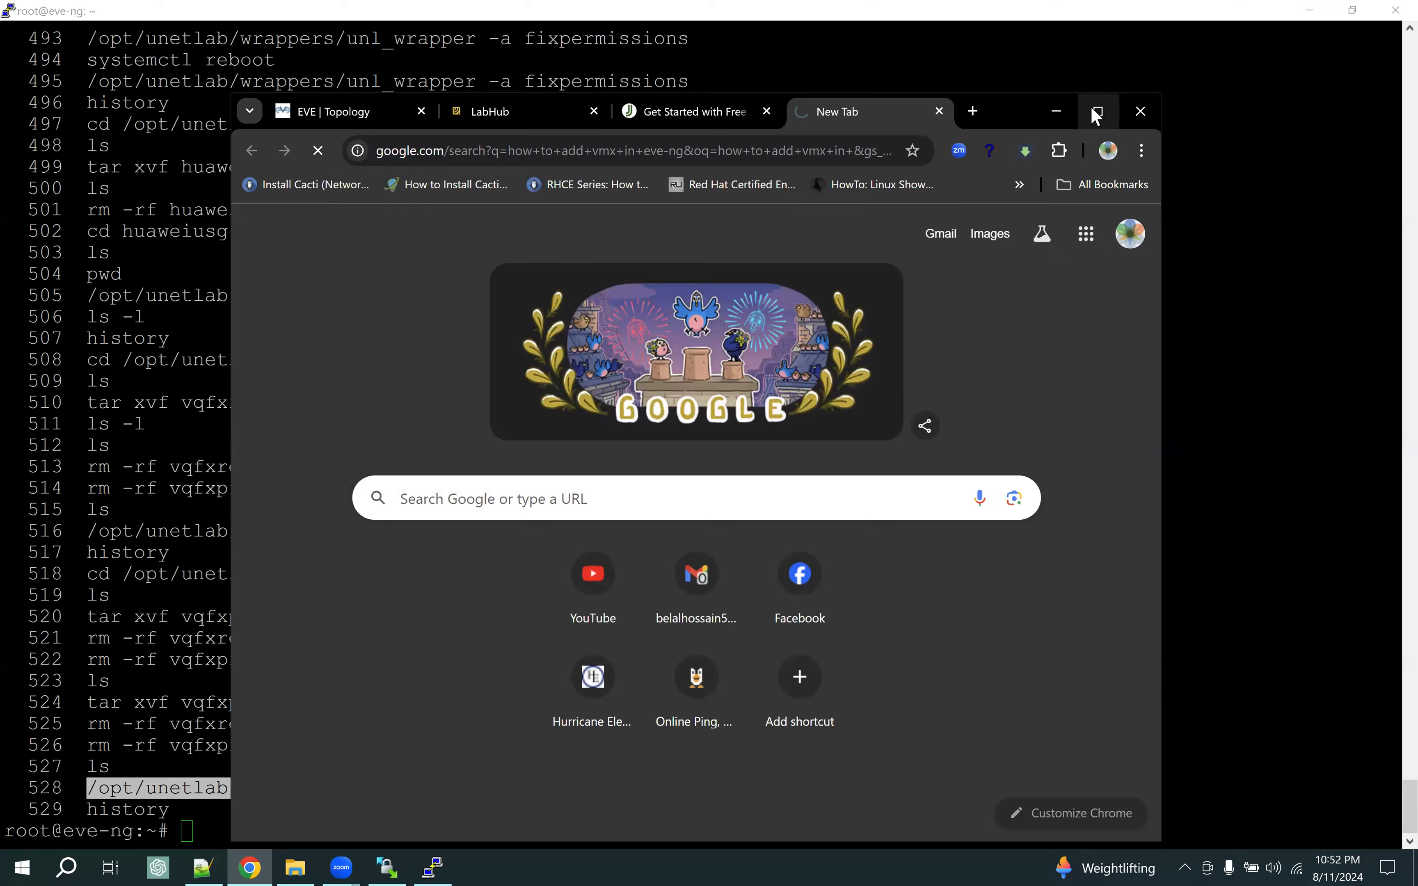
left_click(1095, 115)
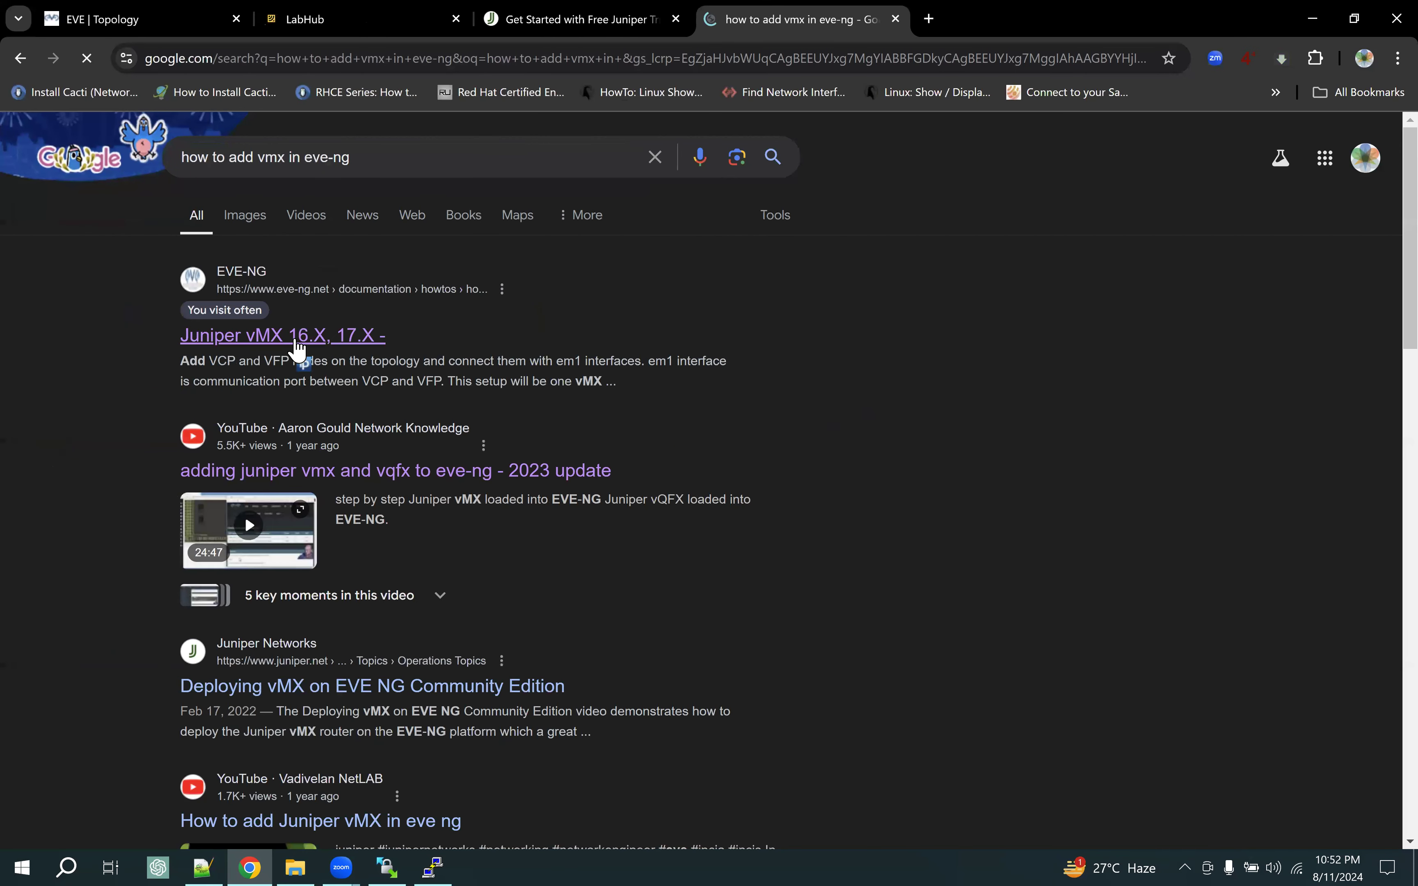
left_click(297, 346)
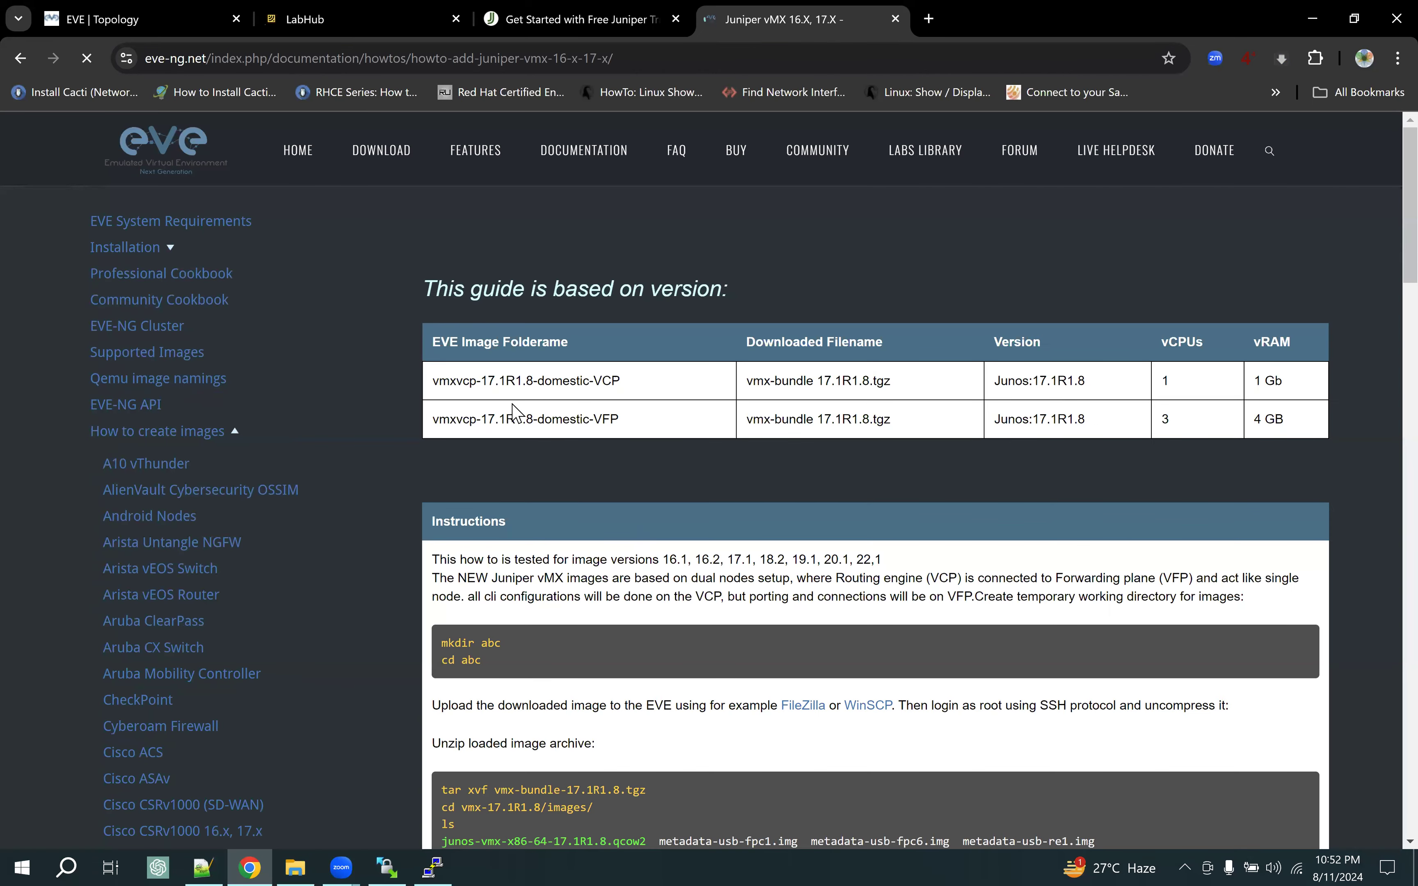
Mark the guide's VCP/VFP image names and abc folder-creation commands, then switch to WinSCP
left_click_drag(488, 381, 611, 419)
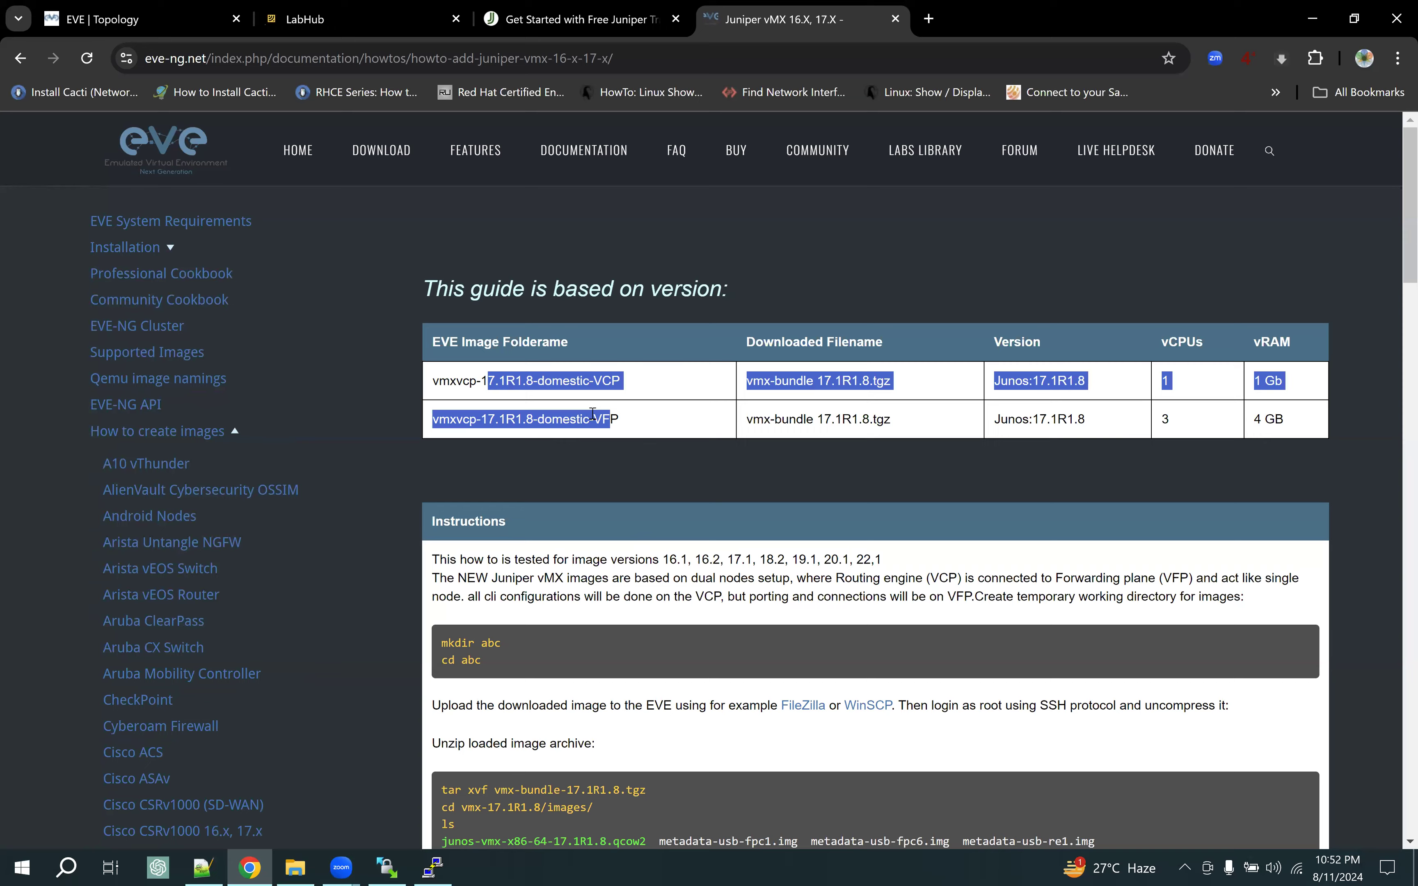
scroll(576, 509, "down", 3)
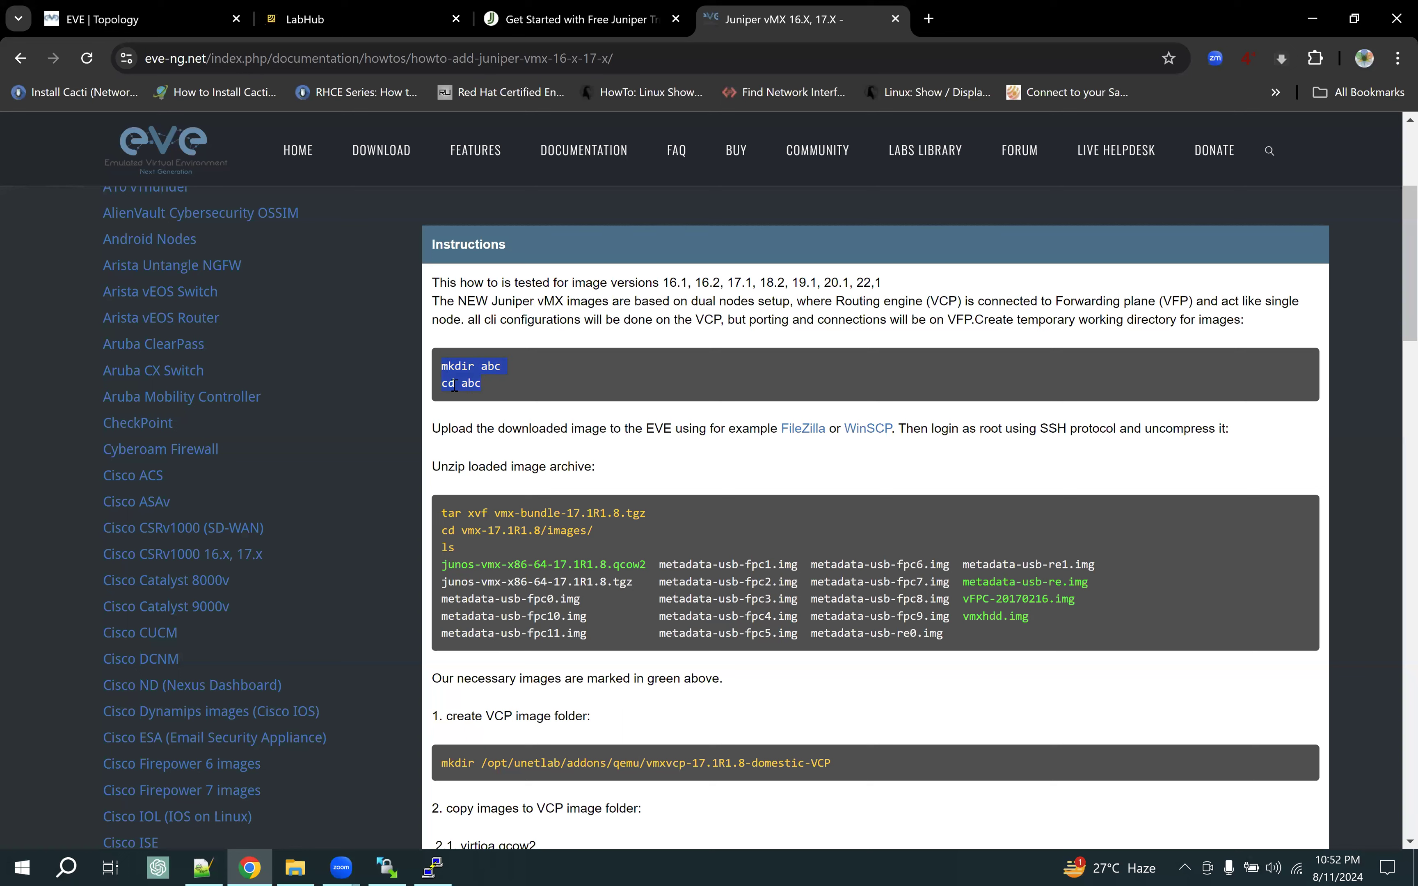
left_click(547, 397)
left_click_drag(448, 365, 534, 400)
left_click(387, 867)
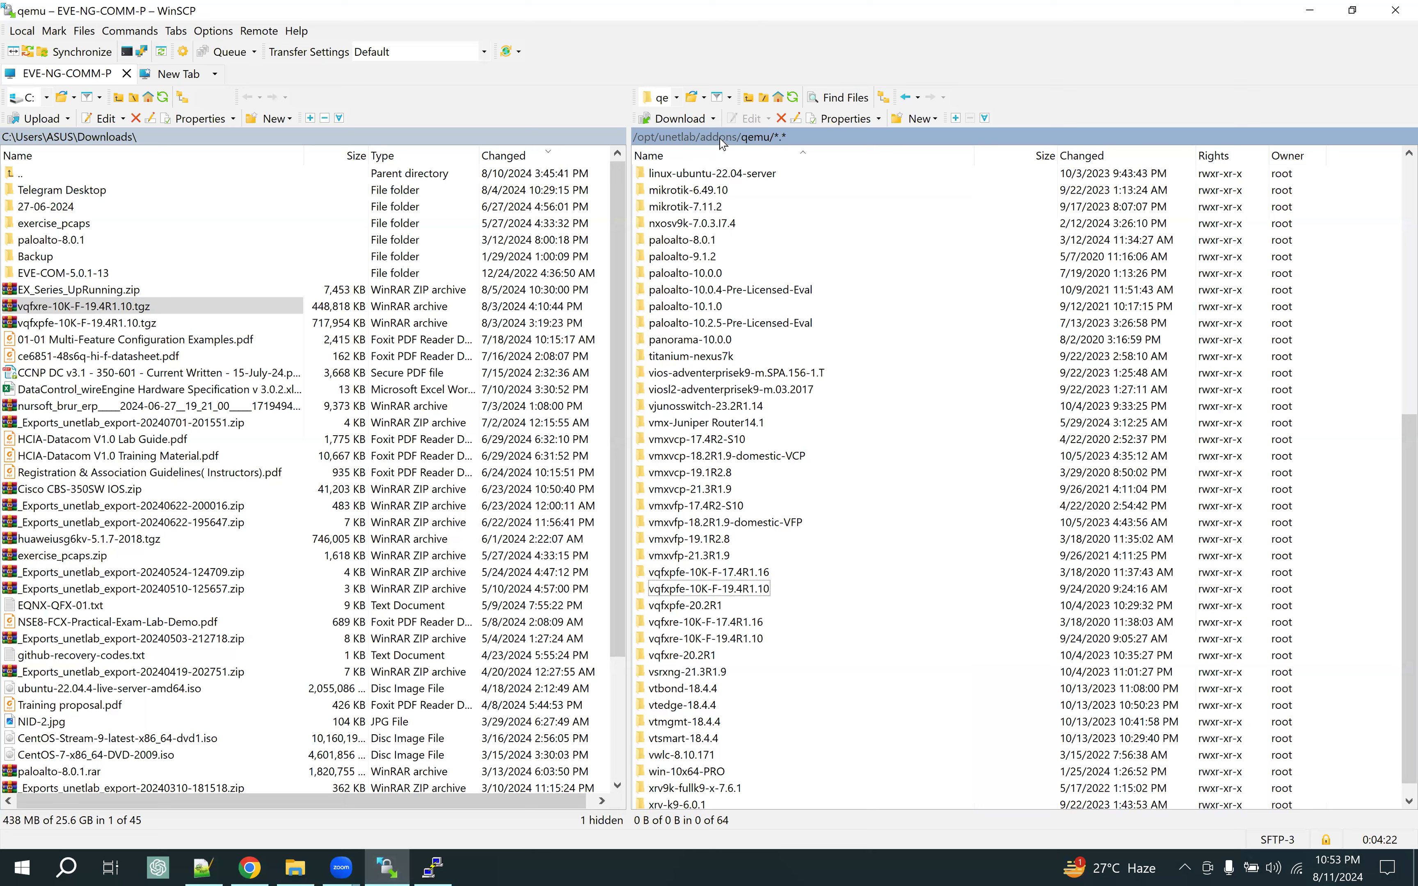
Select the local vqfxre-10K-F-19.4R1.10.tgz archive, then return to the vMX guide in Chrome
left_click(87, 306)
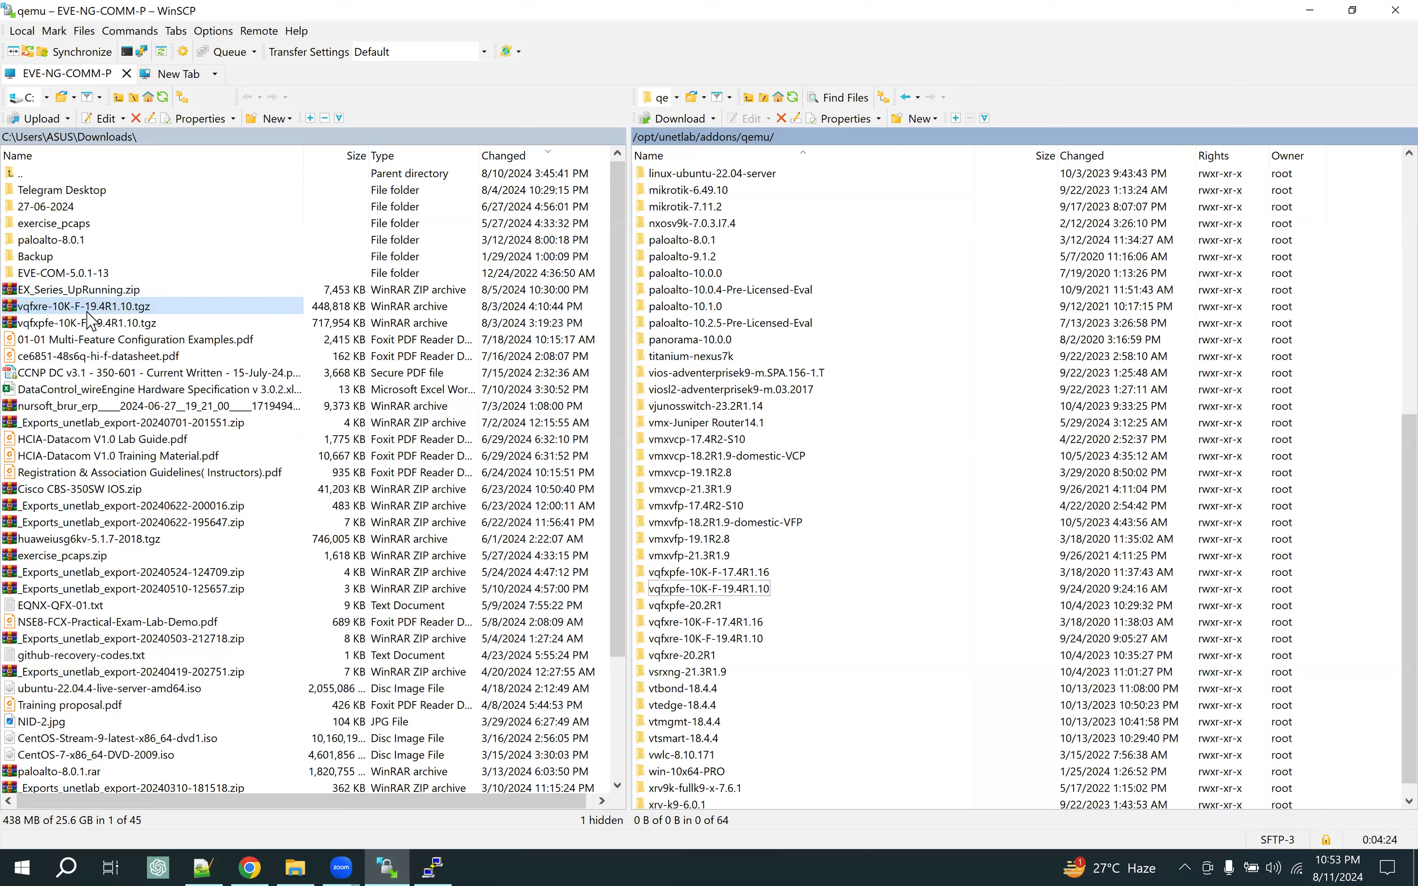
key("Tab")
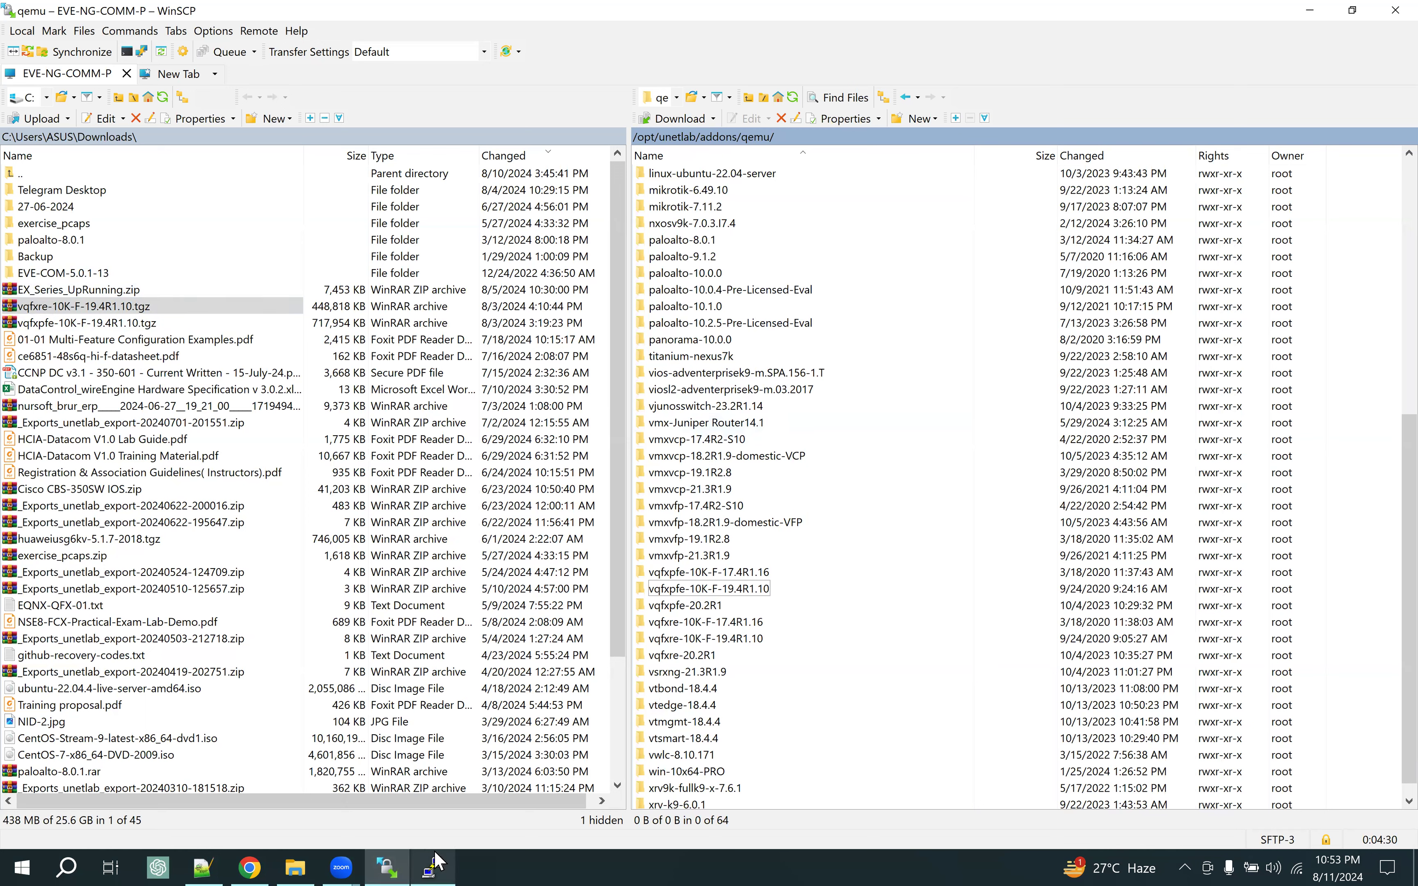
left_click(251, 866)
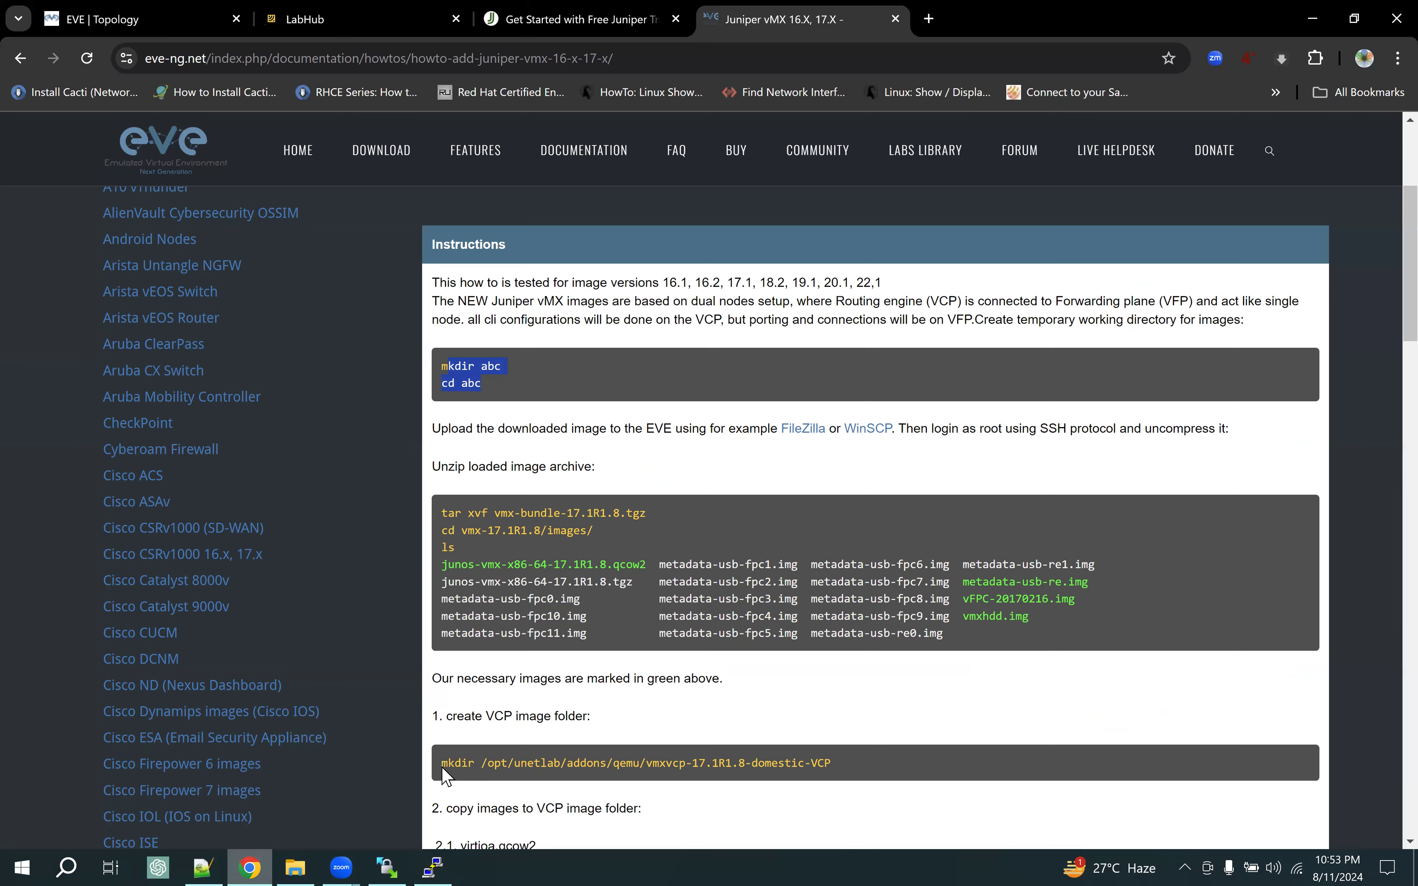
Select the vMX tar unpack, abc folder removal and fixpermissions commands, scrolling to the topology example
left_click_drag(443, 507, 667, 516)
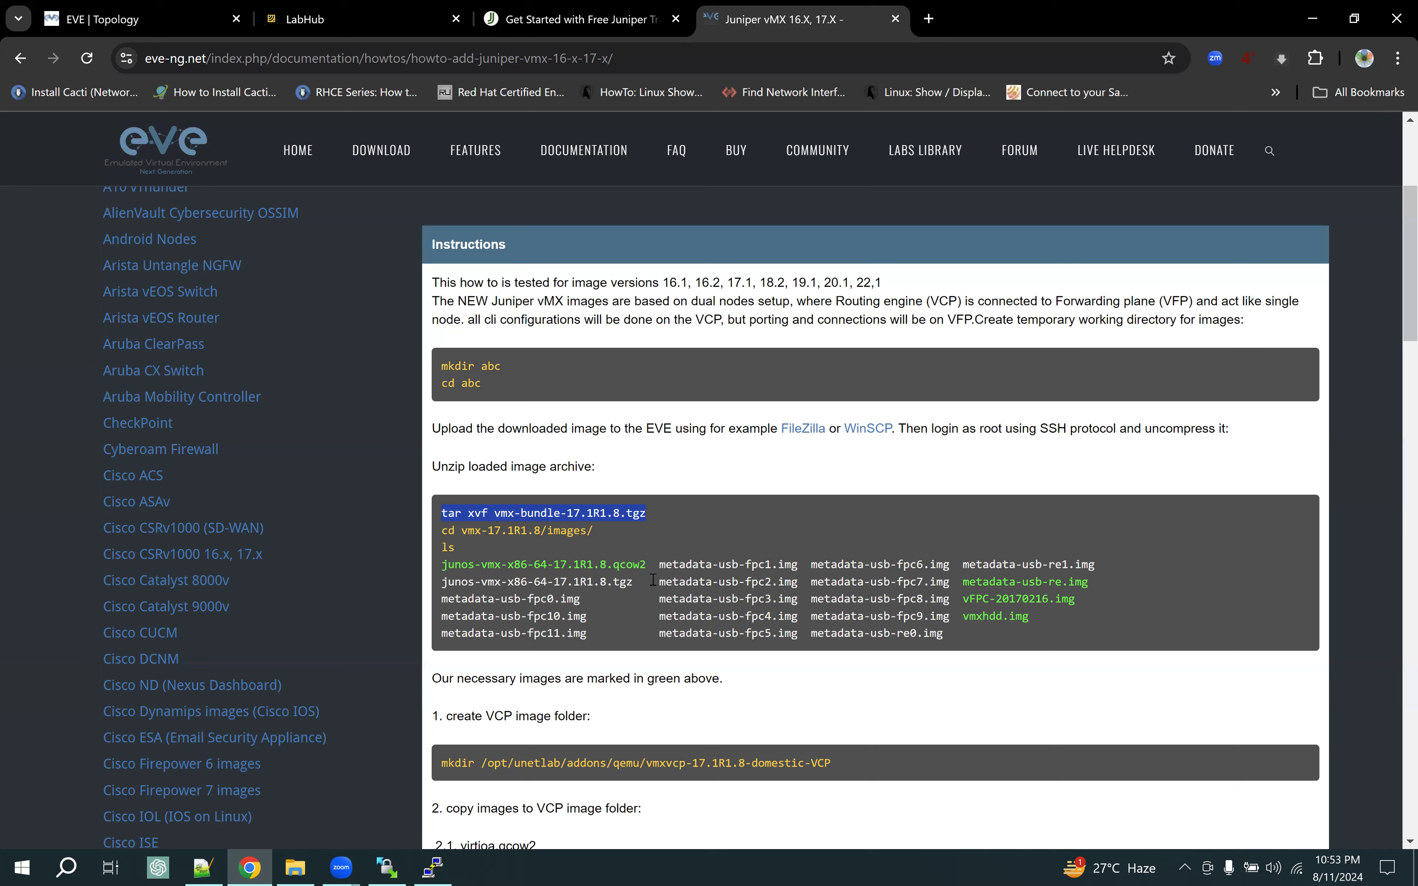
scroll(650, 579, "down", 5)
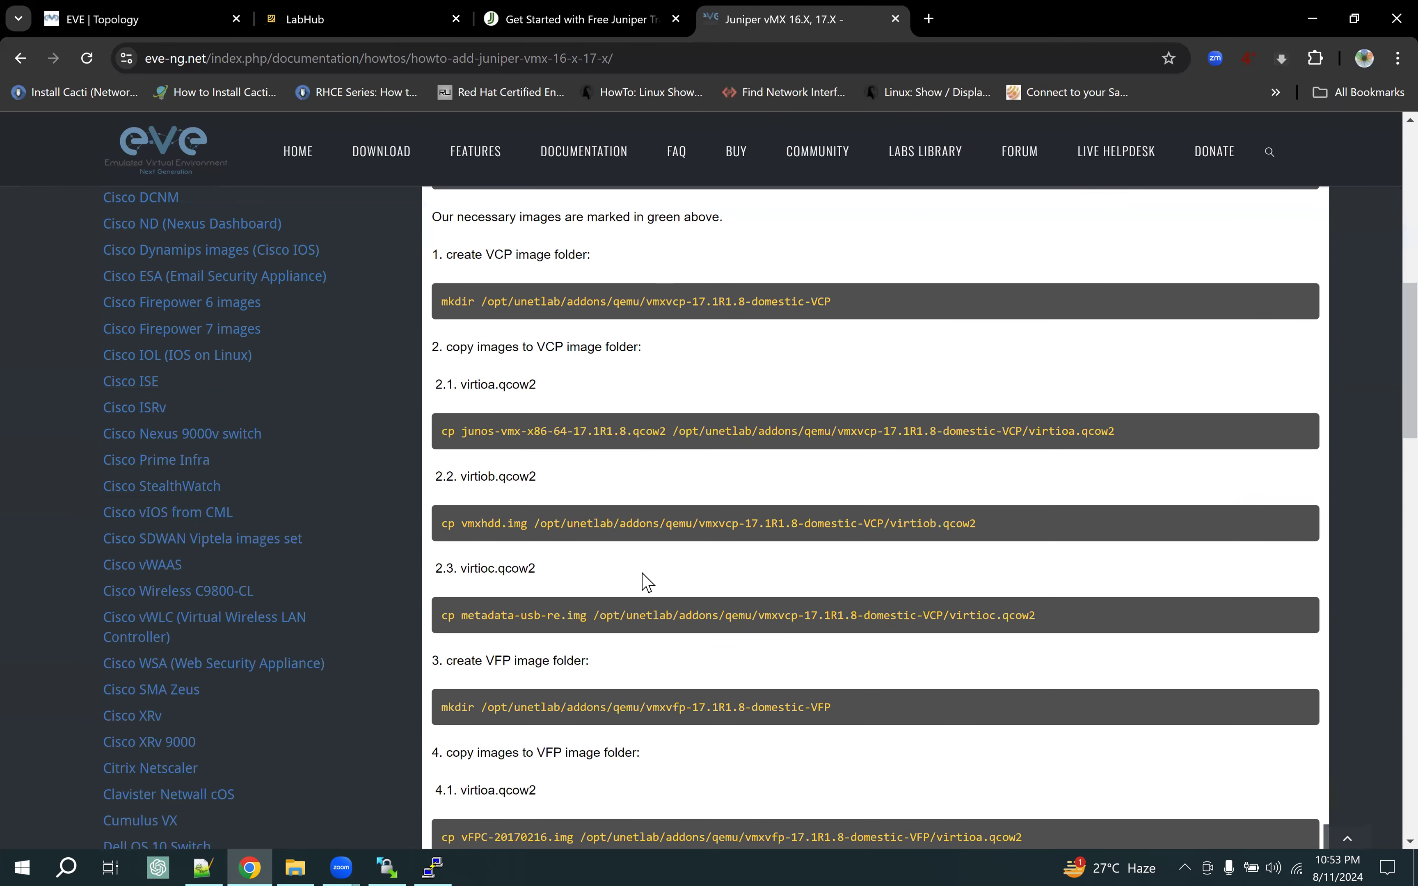
scroll(641, 575, "down", 1)
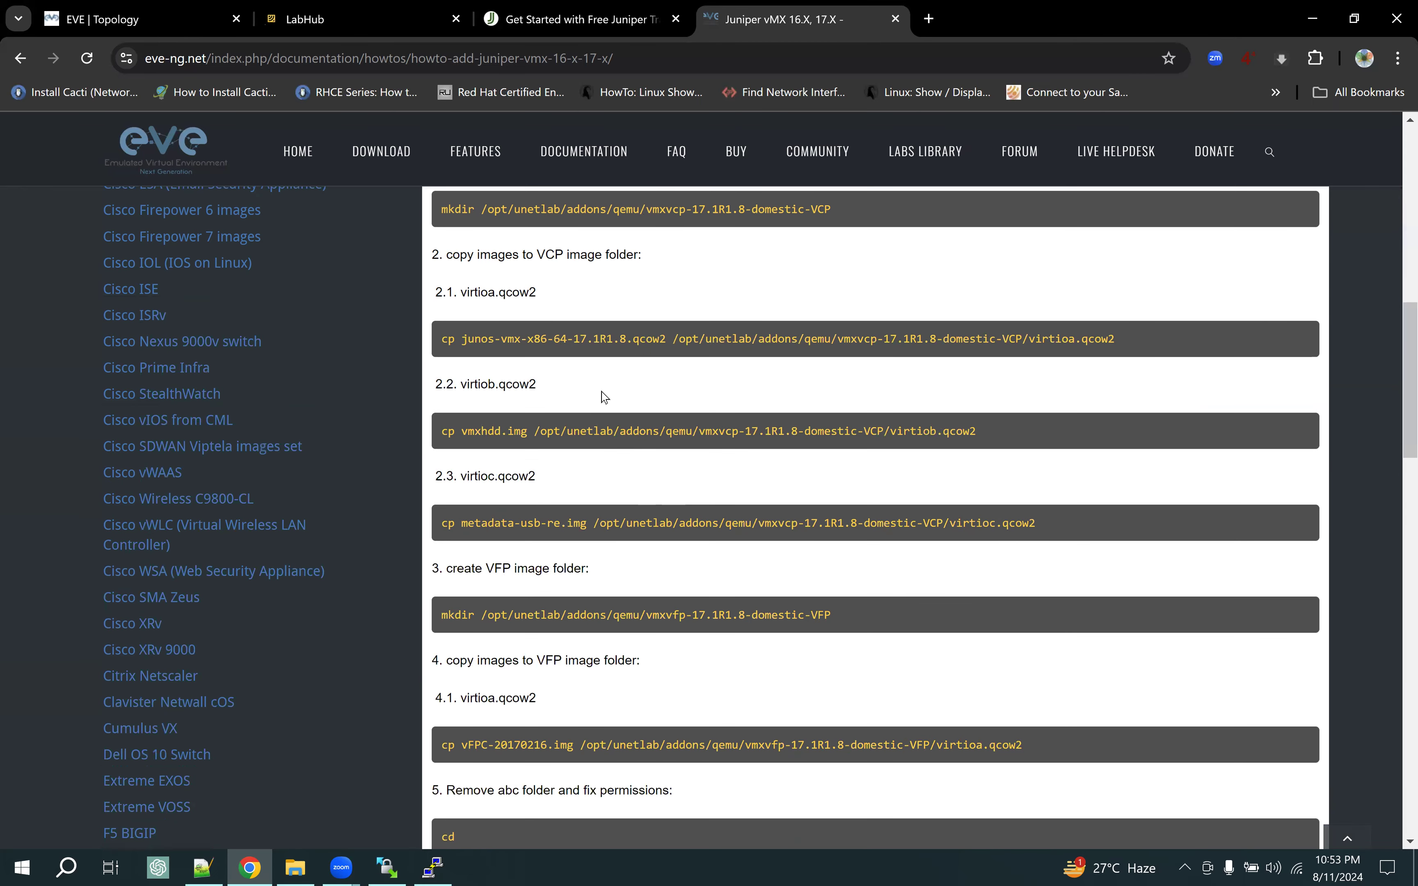
scroll(641, 509, "down", 3)
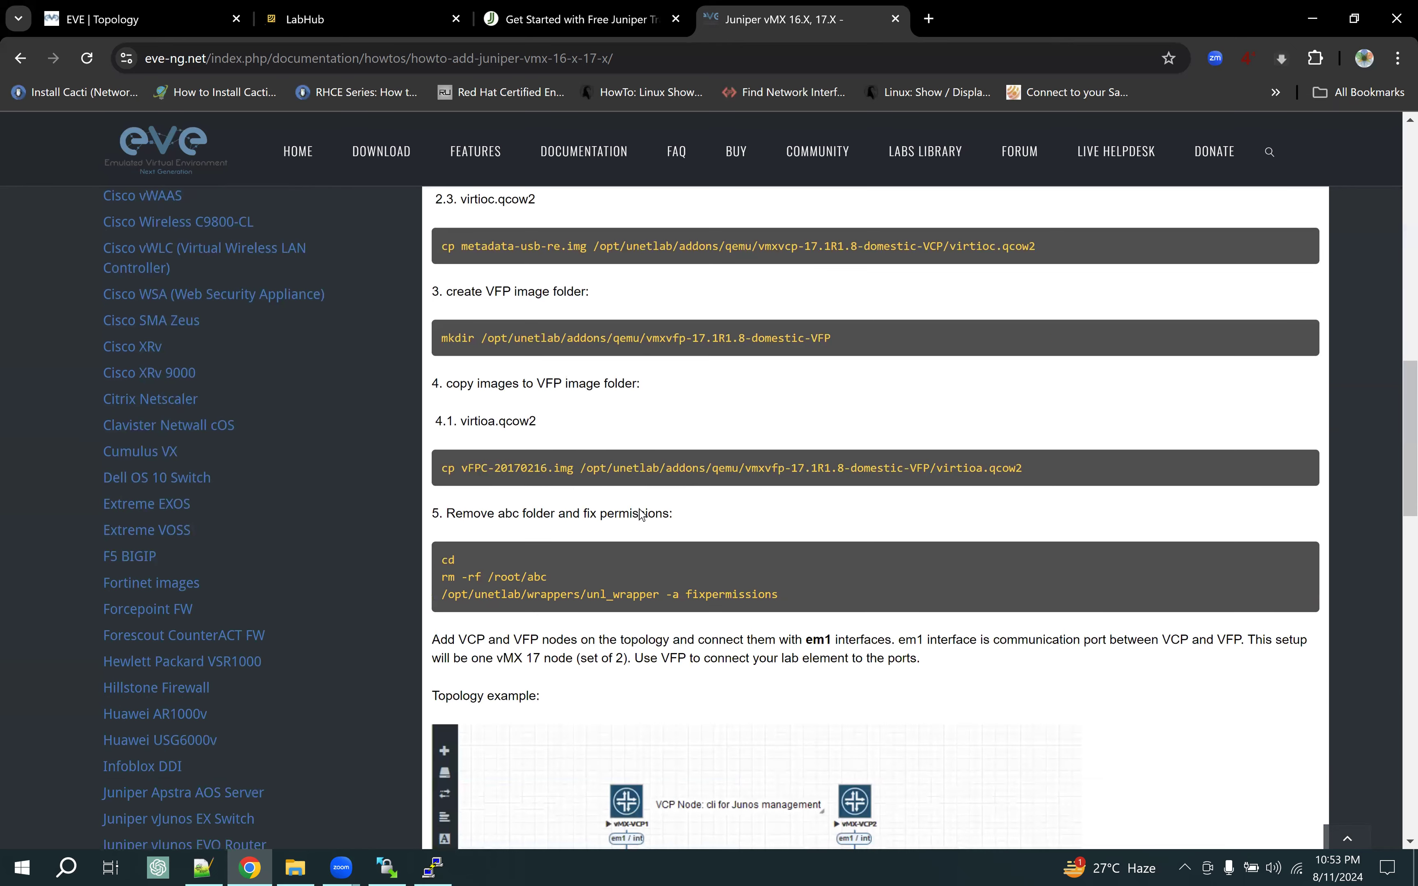
left_click_drag(442, 581, 564, 588)
left_click_drag(442, 595, 805, 609)
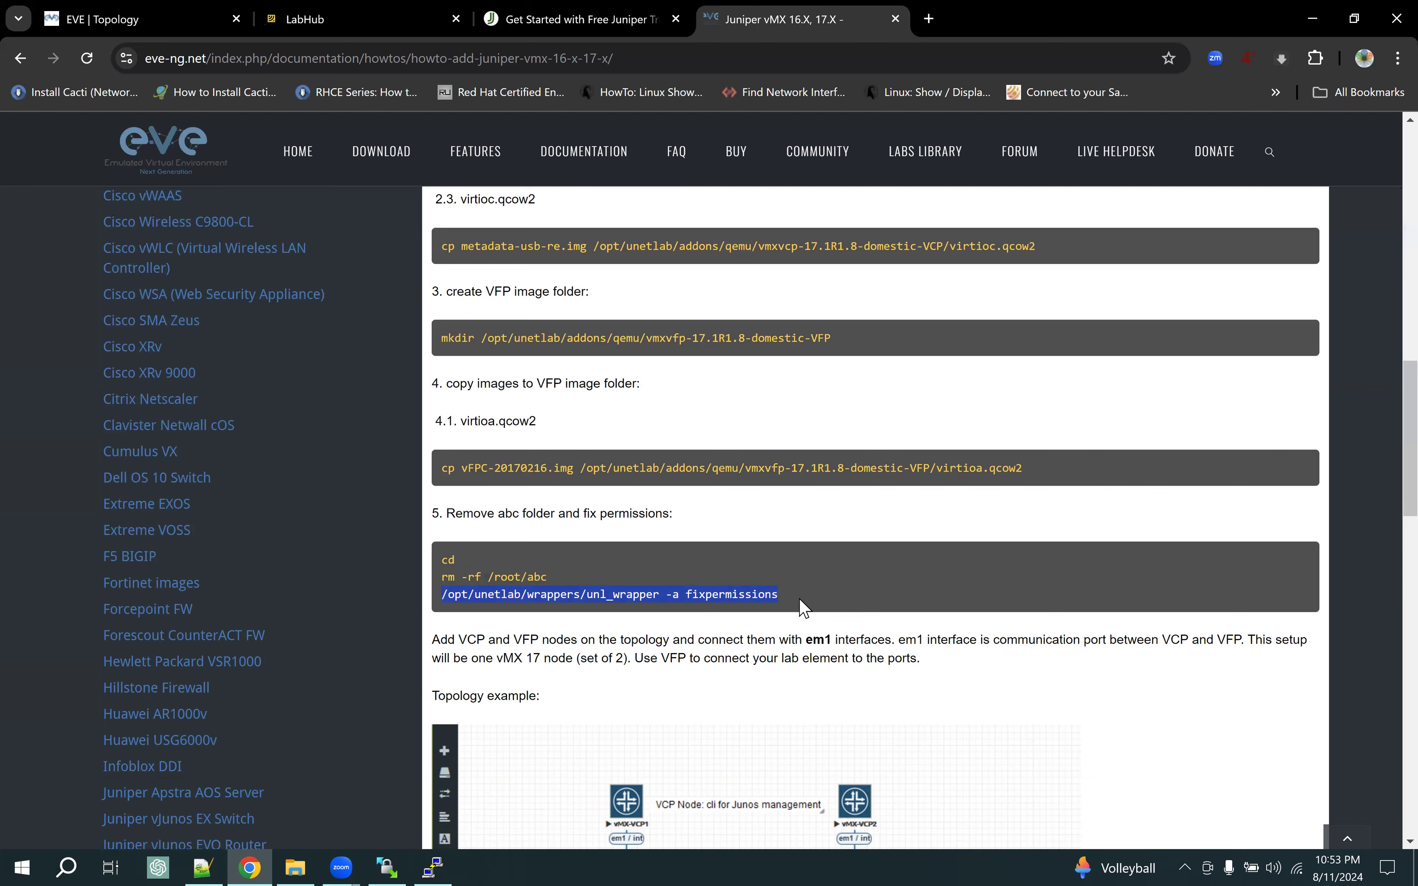
scroll(801, 604, "down", 2)
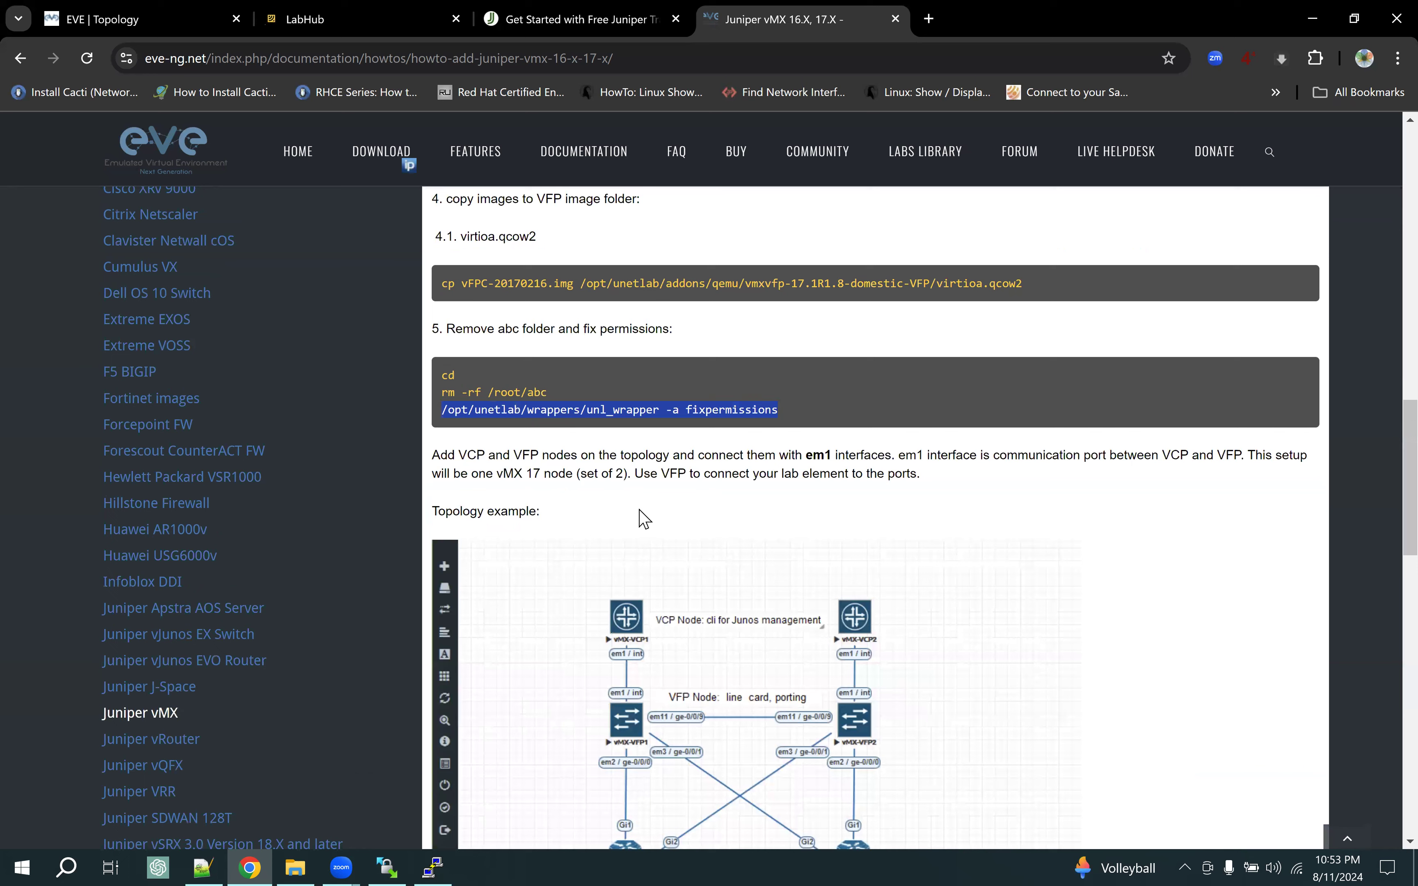
scroll(645, 519, "down", 1)
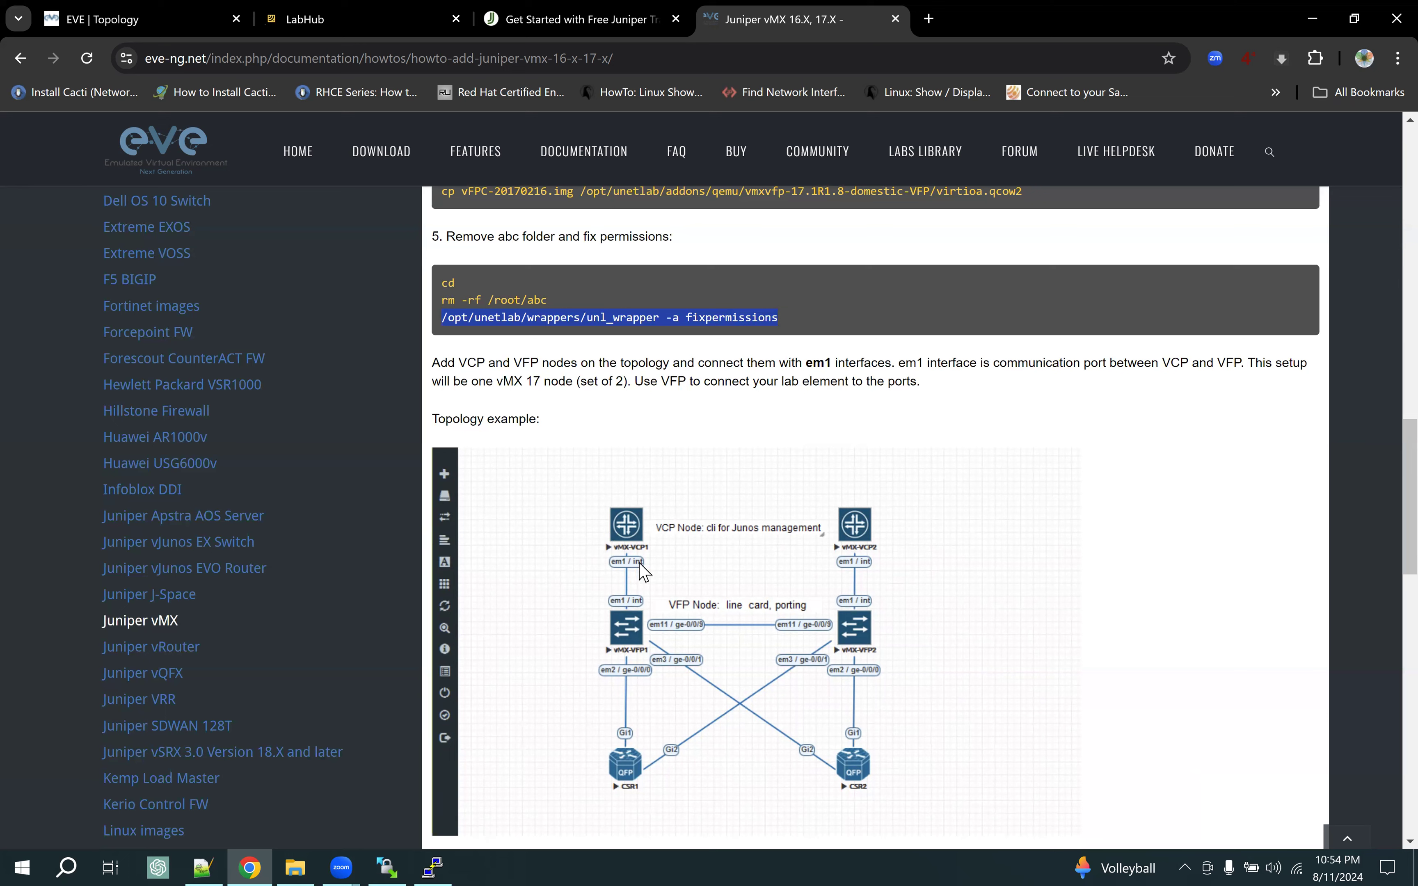
Glance at the lab topology, then mark the guide's notes on em1 linking VCP and VFP
left_click(142, 19)
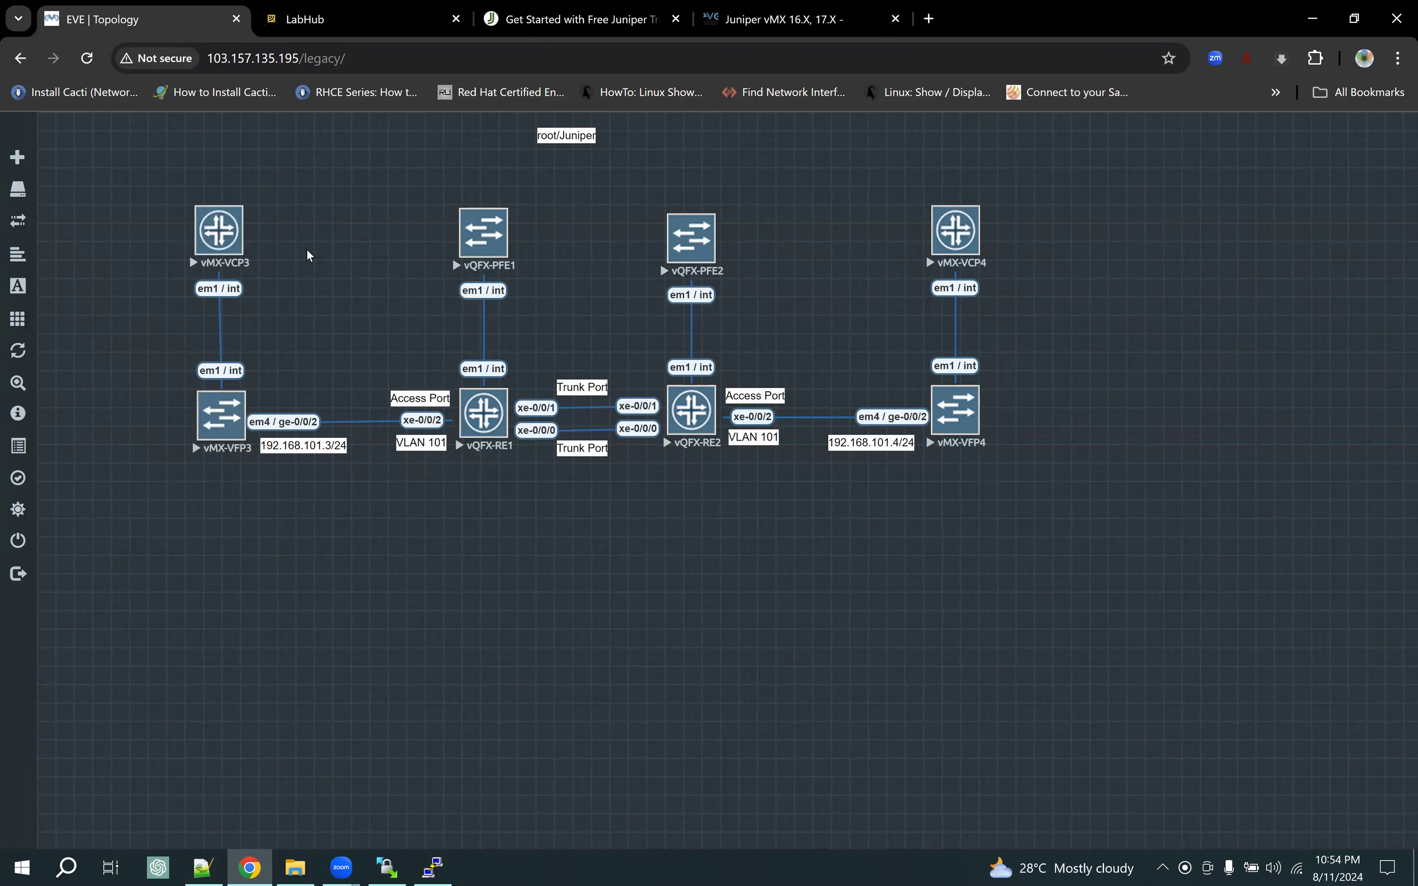
left_click(786, 19)
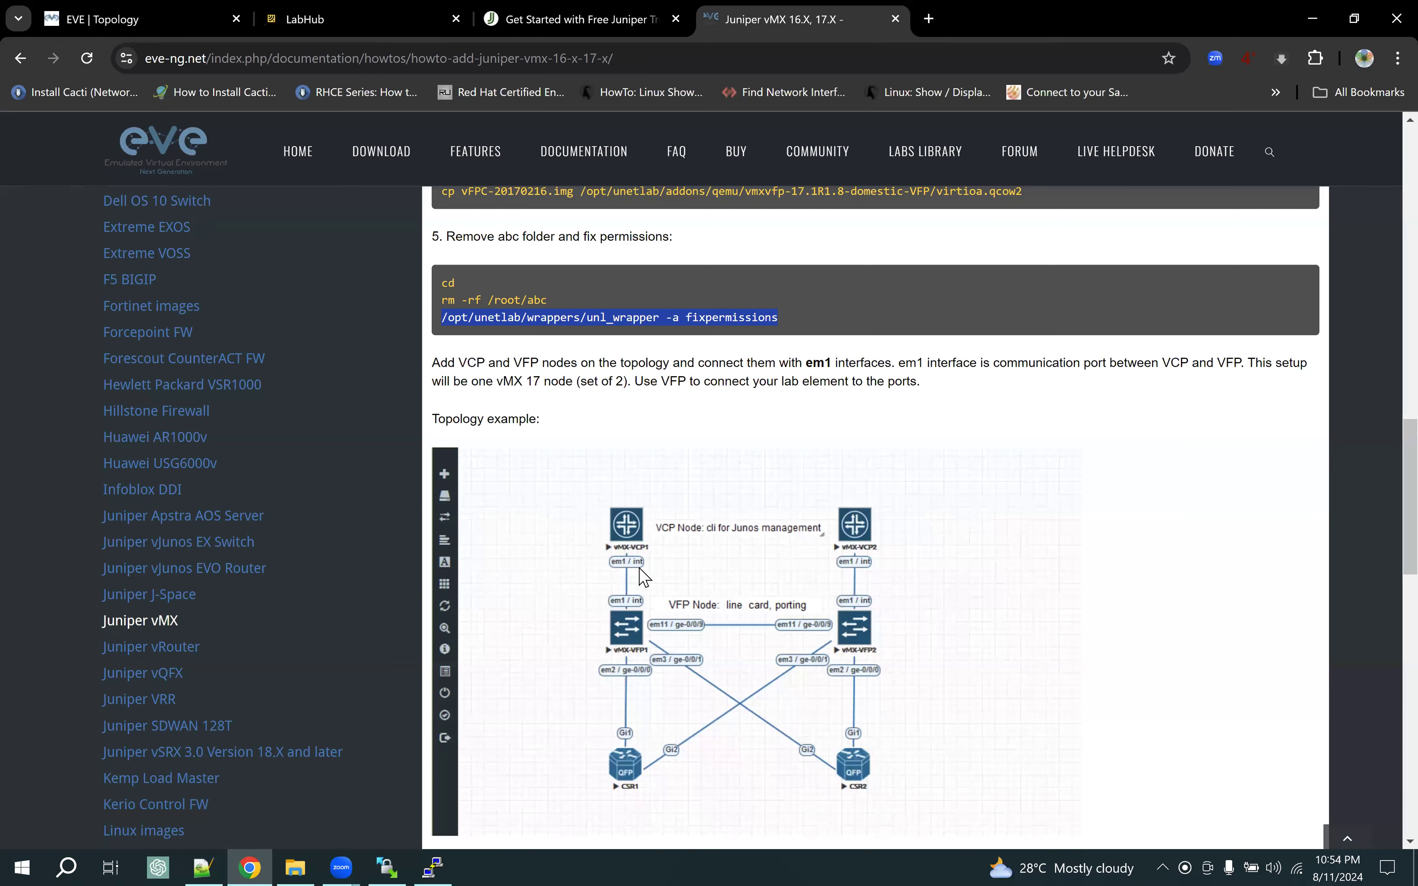
left_click_drag(441, 362, 765, 386)
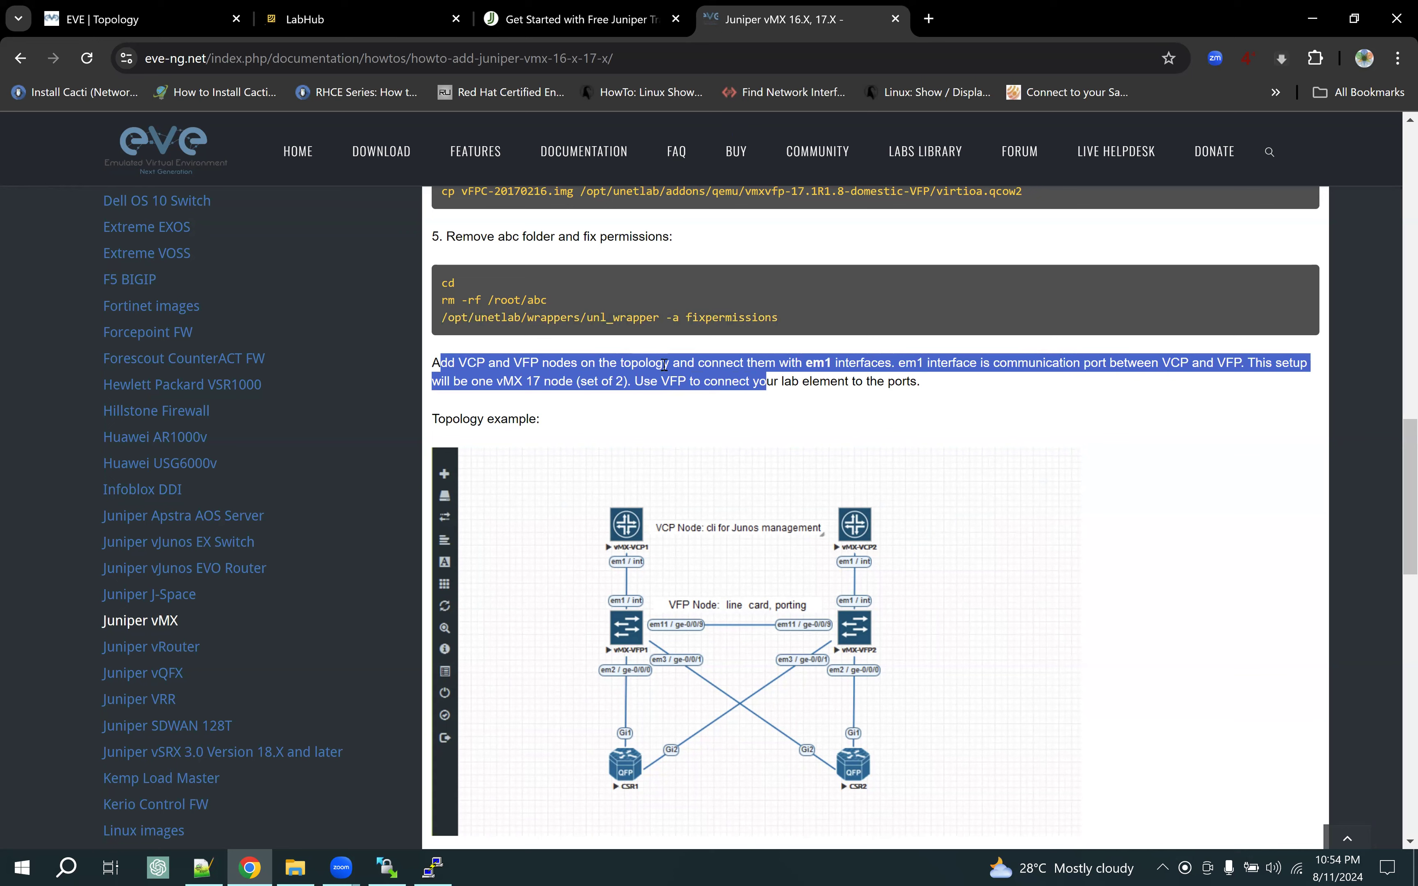
left_click(837, 363)
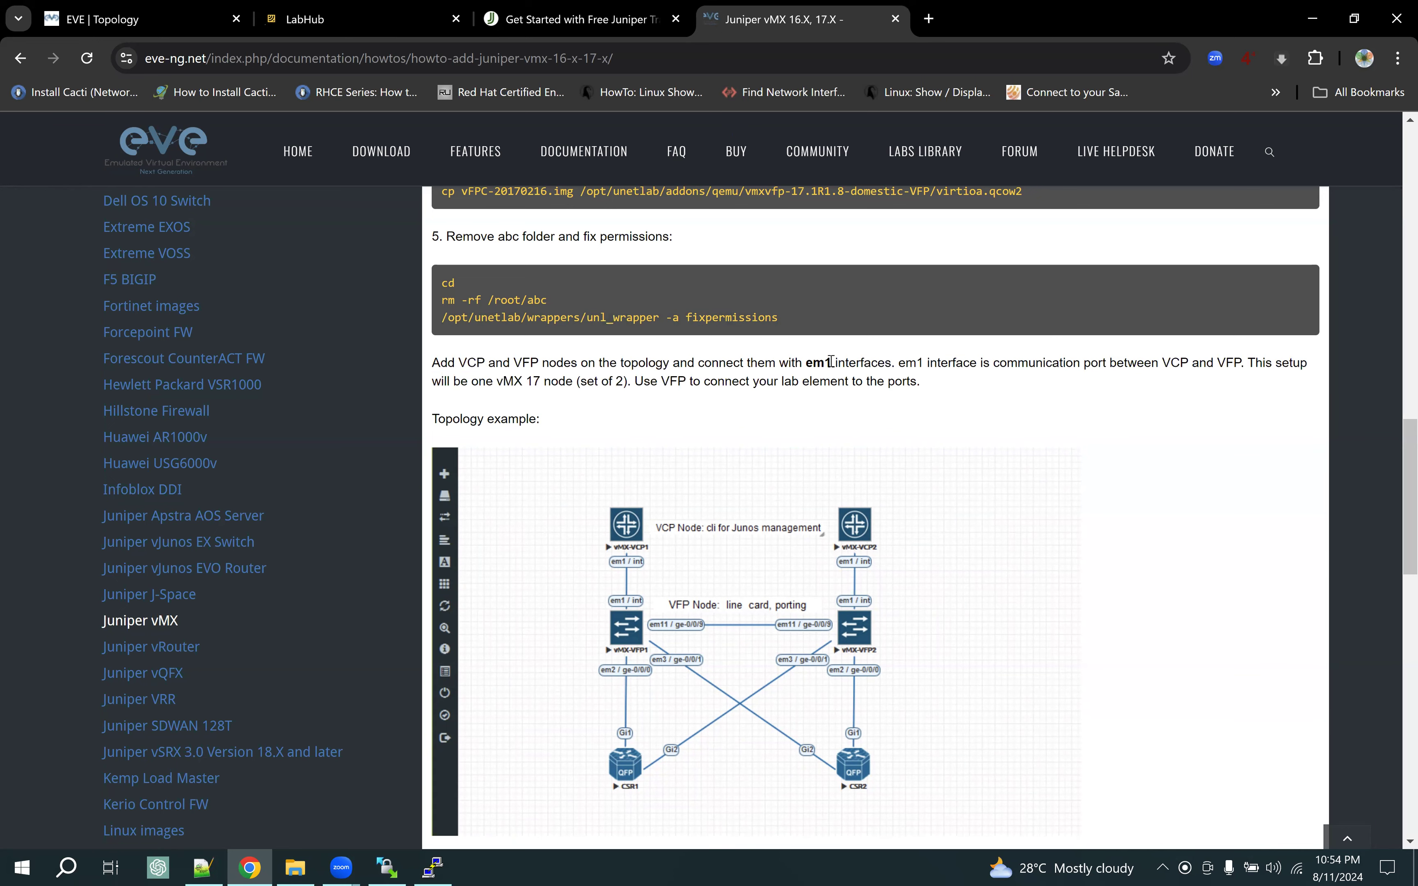
left_click_drag(895, 364, 806, 365)
left_click_drag(898, 365, 1240, 370)
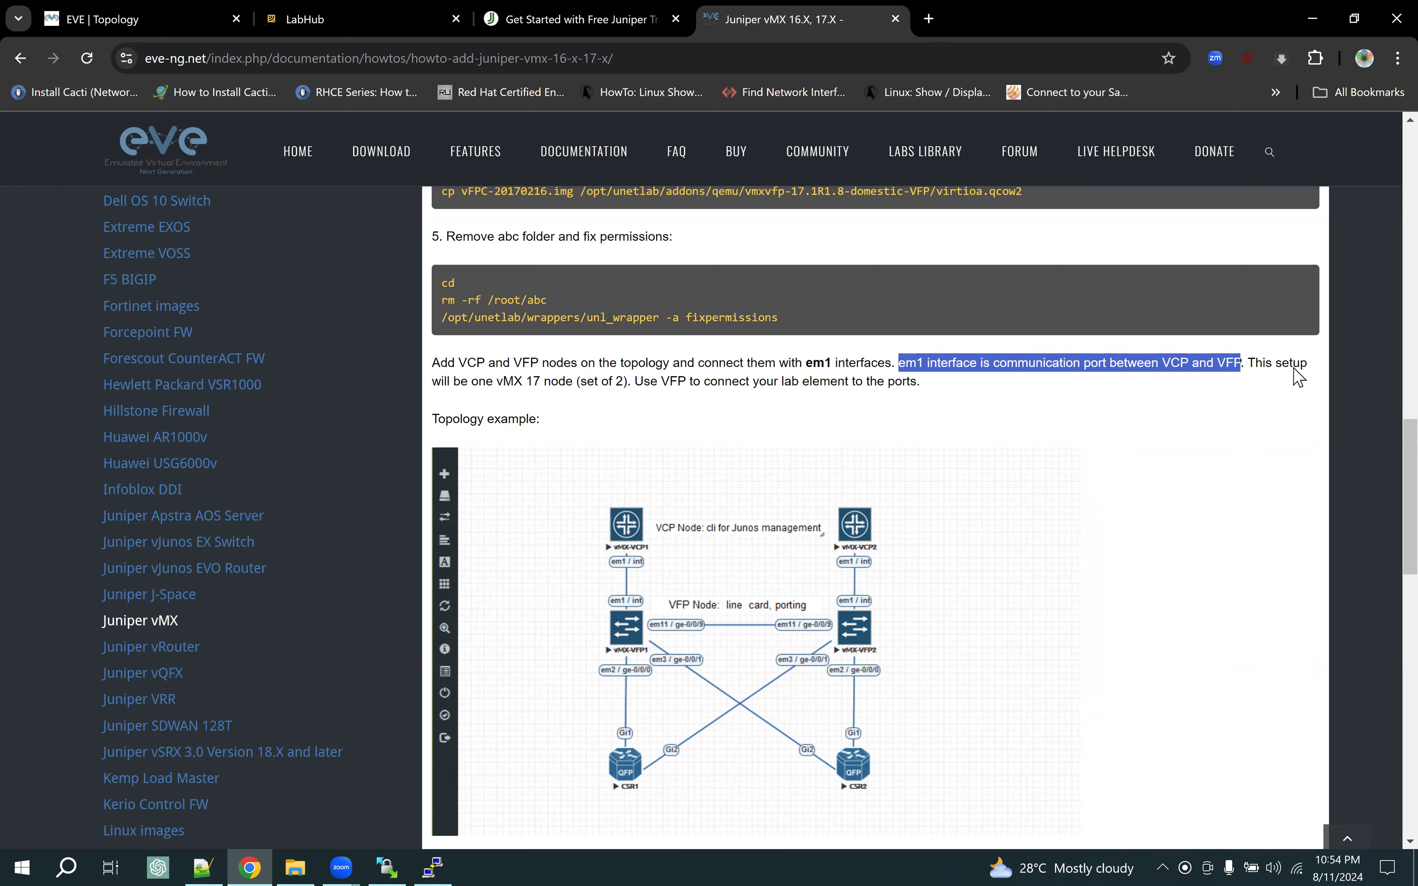
left_click_drag(479, 381, 564, 387)
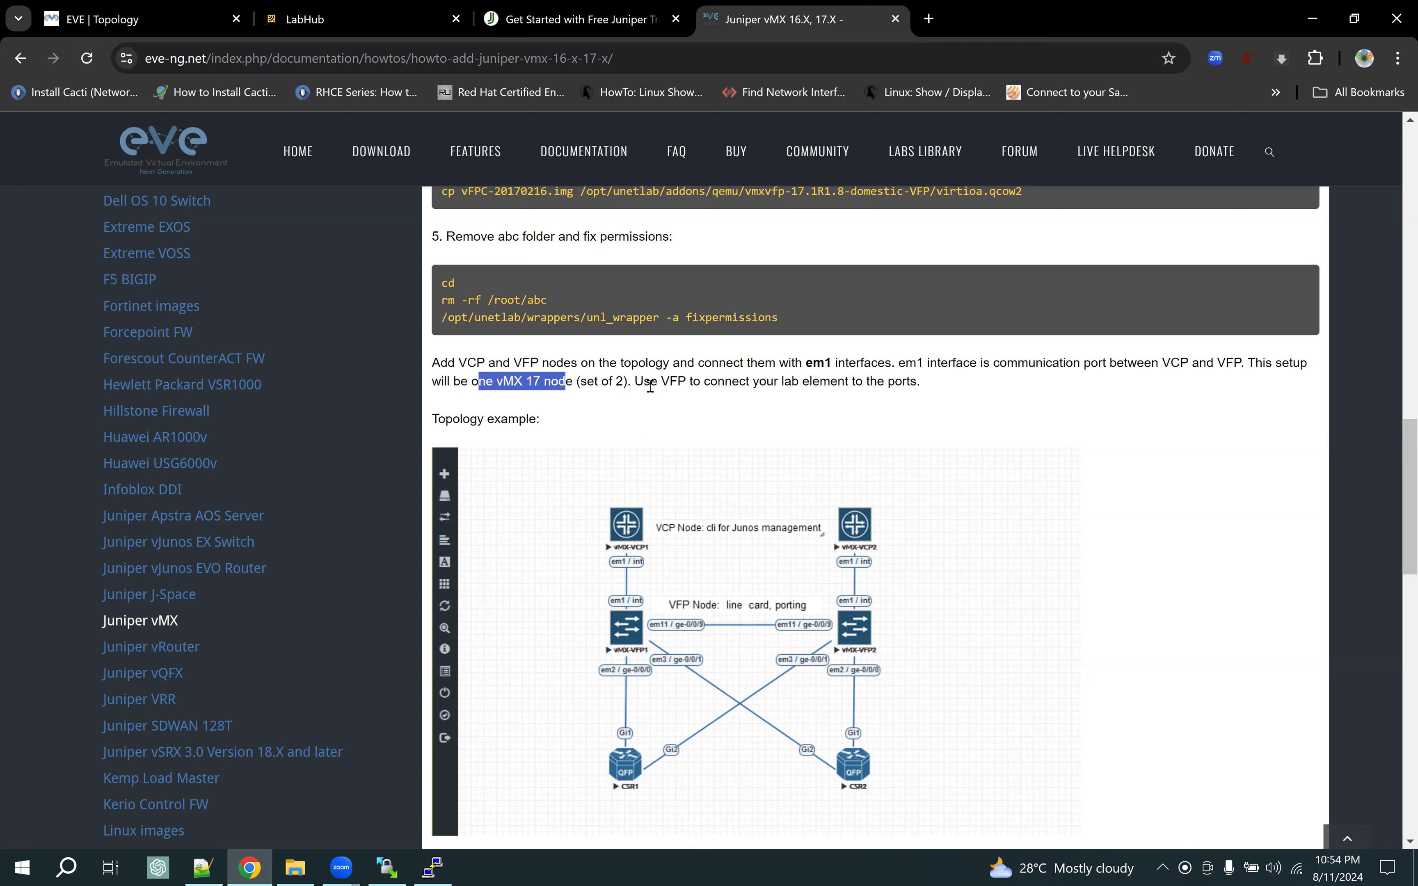
left_click_drag(651, 382, 917, 384)
Mark the notes on waiting for interfaces and the default username, then open the Juniper vQFX guide
scroll(862, 475, "down", 3)
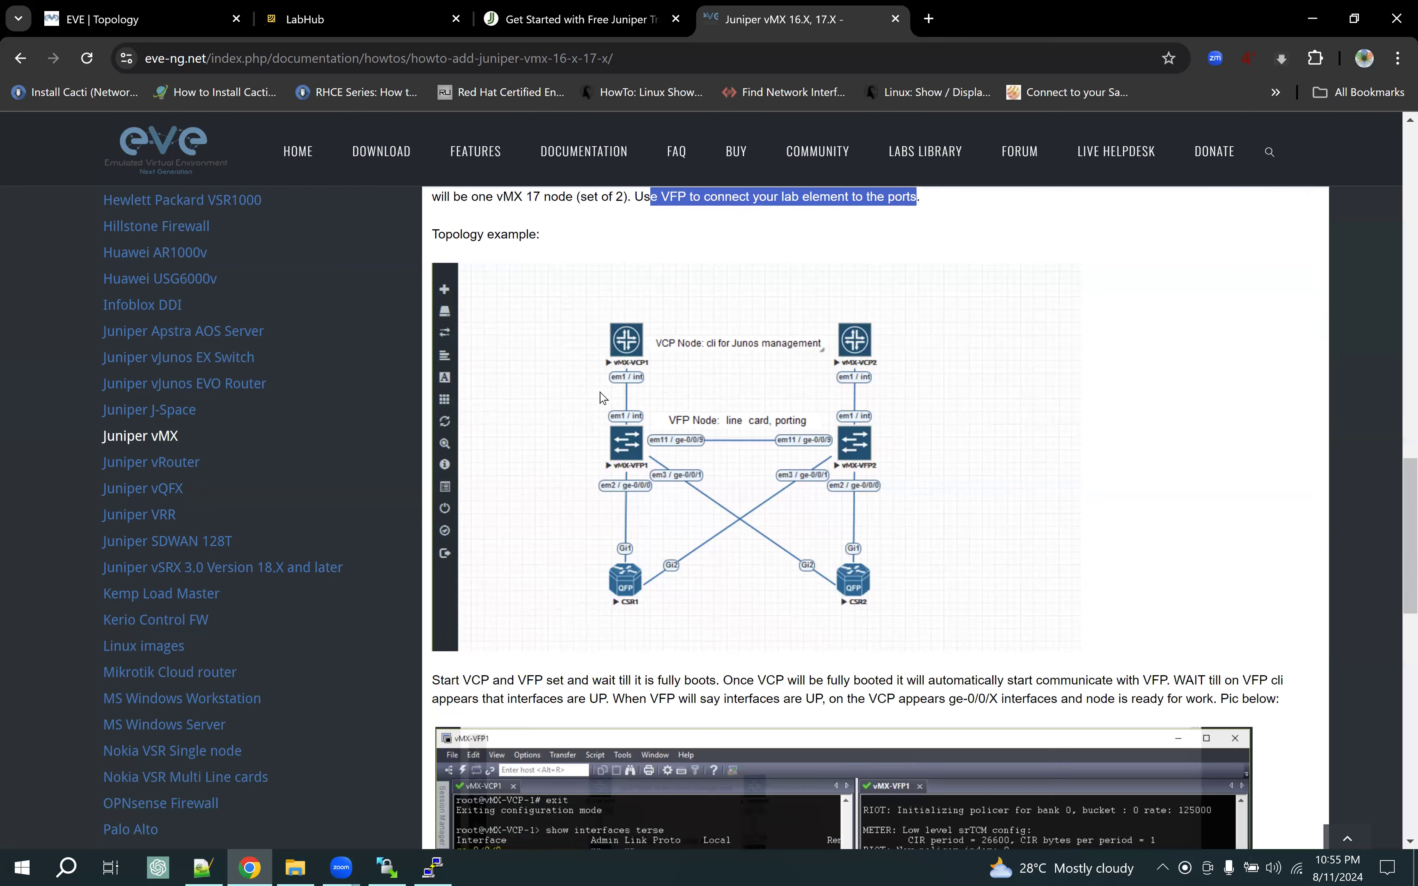
scroll(806, 588, "down", 4)
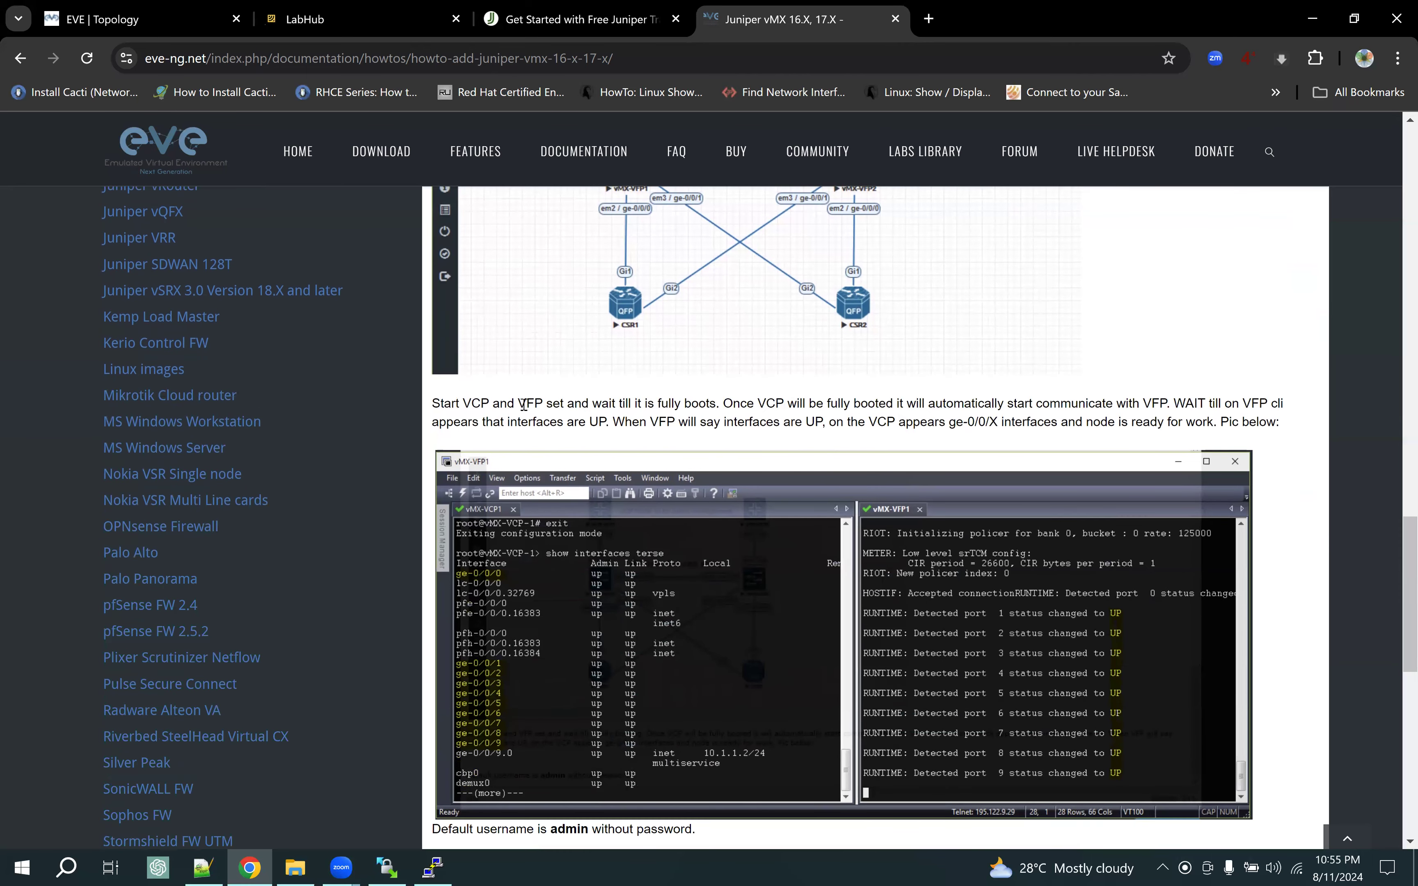
left_click_drag(569, 404, 851, 421)
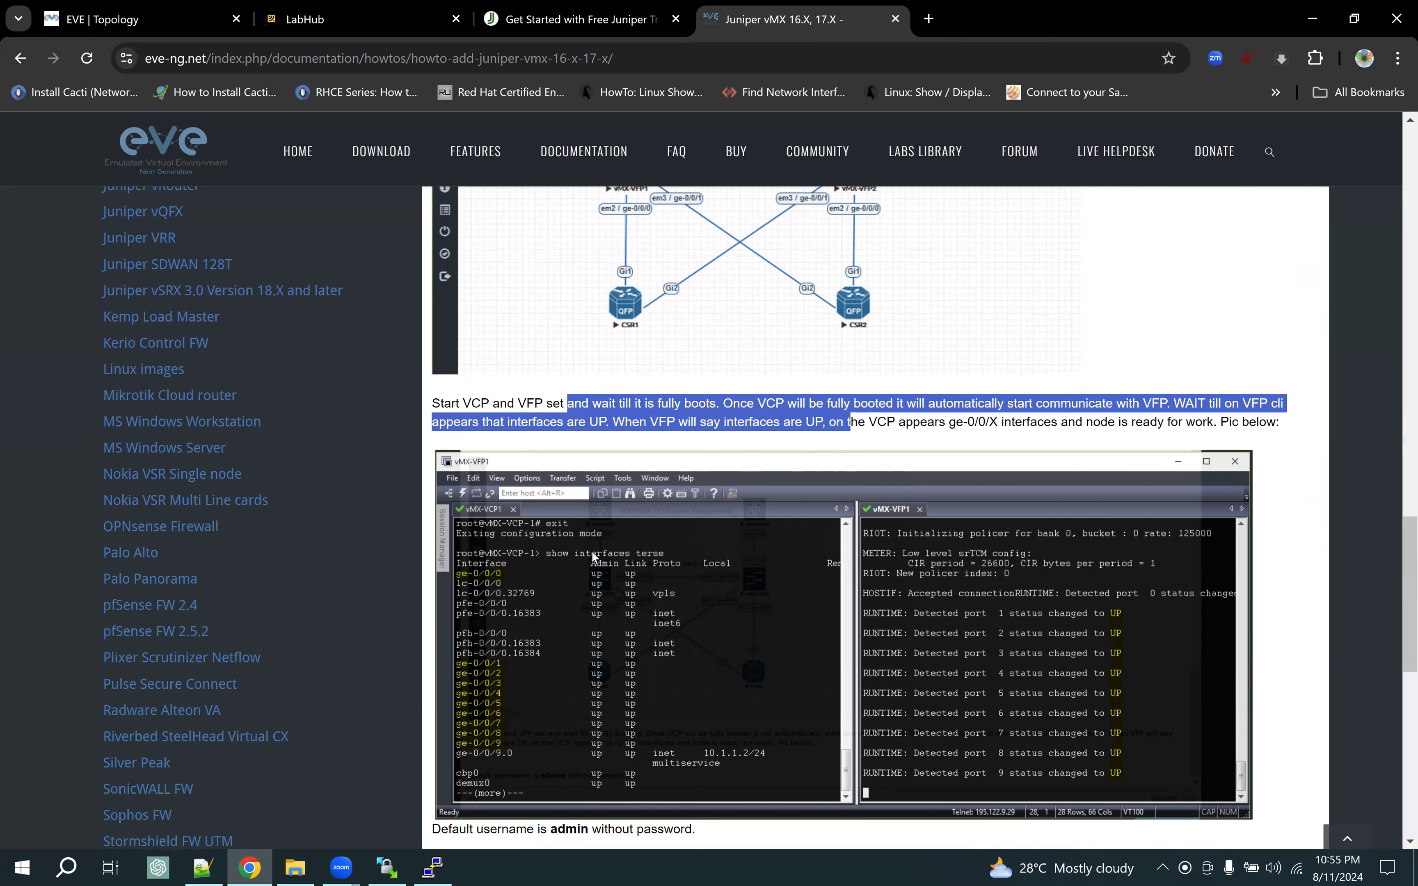
scroll(592, 551, "down", 1)
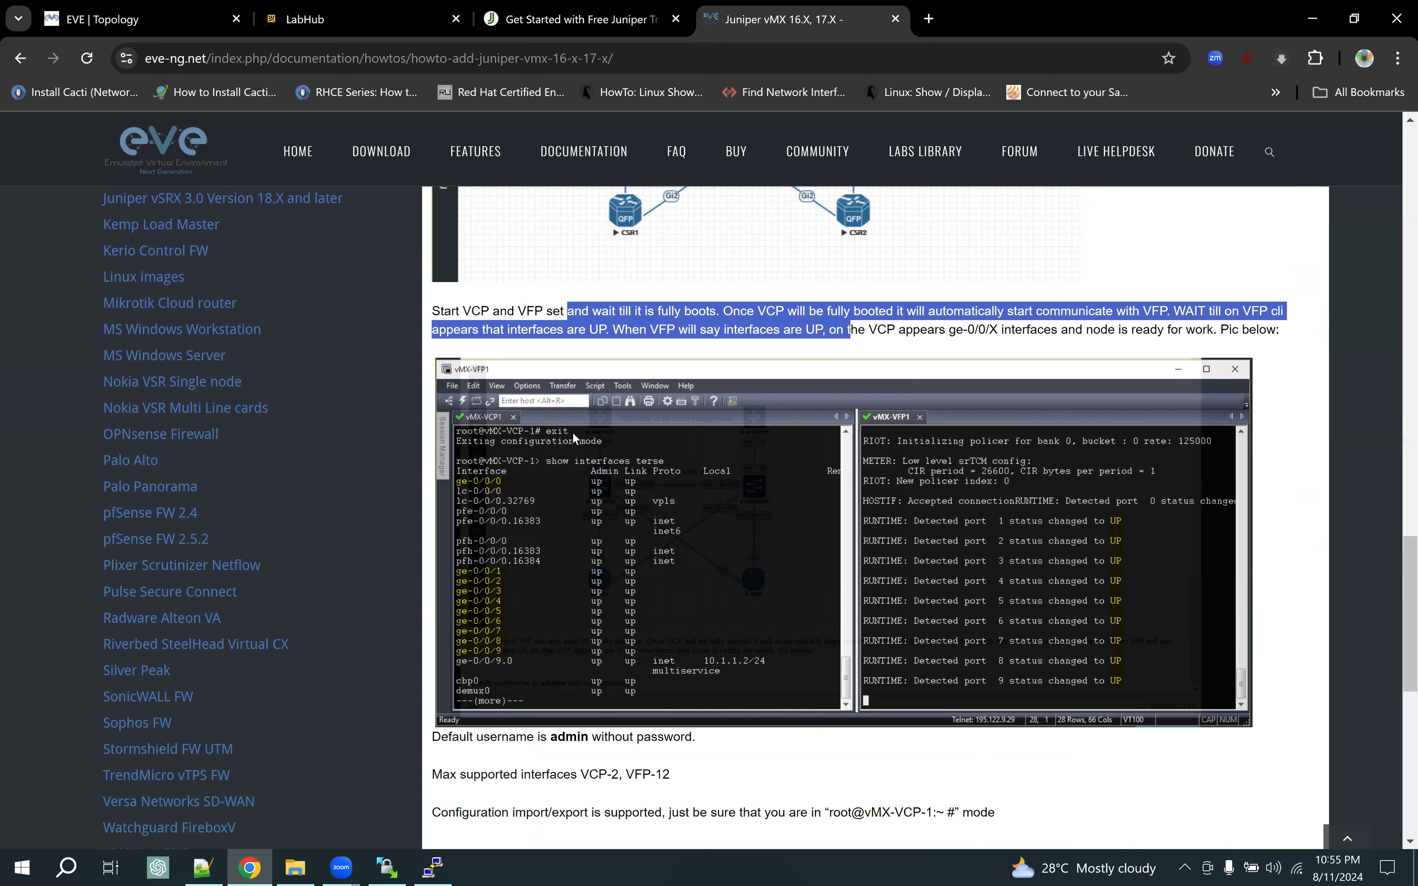
scroll(582, 450, "down", 5)
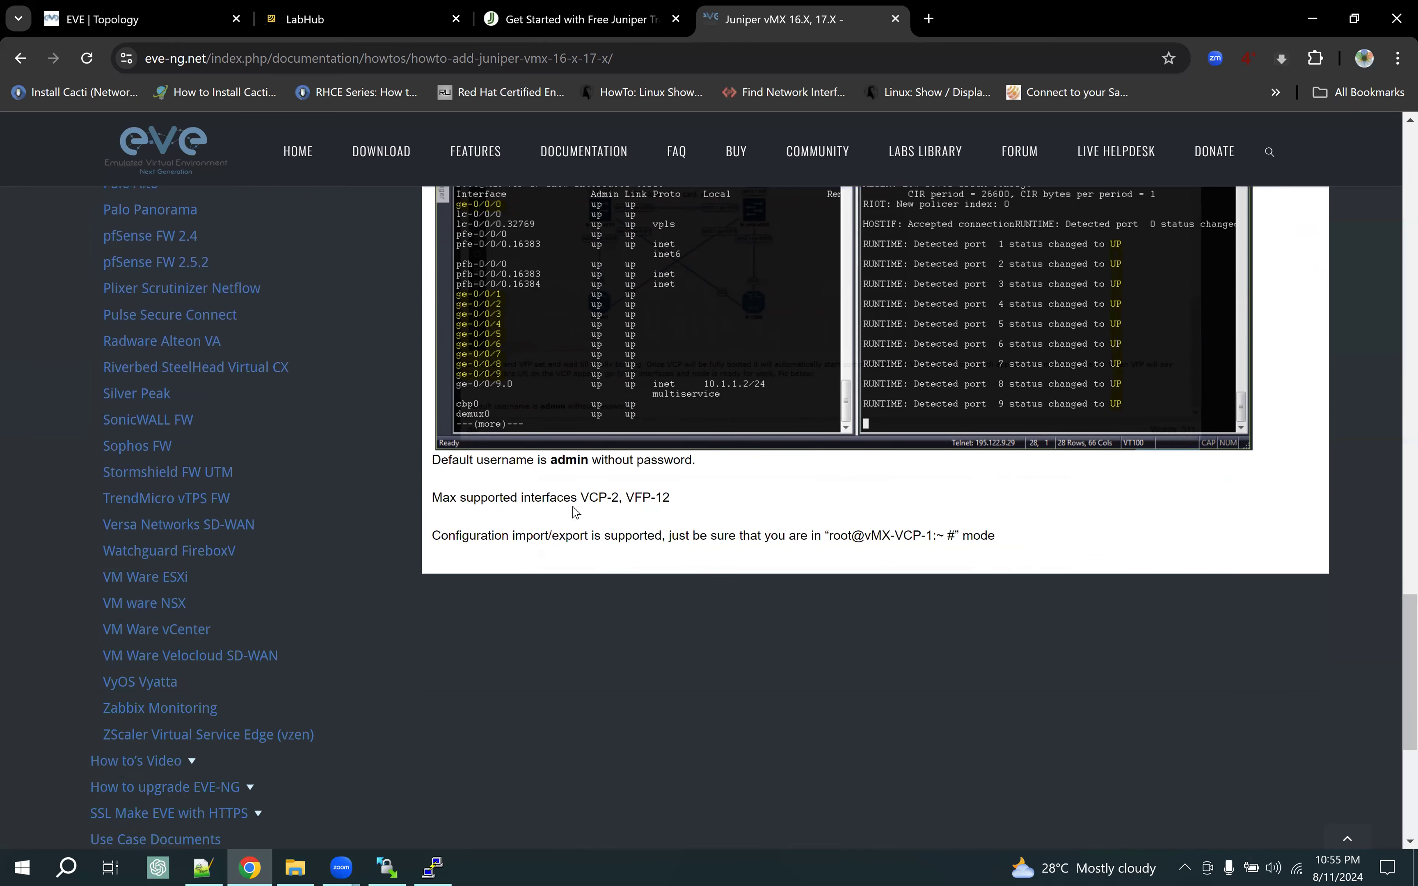
left_click_drag(540, 460, 624, 524)
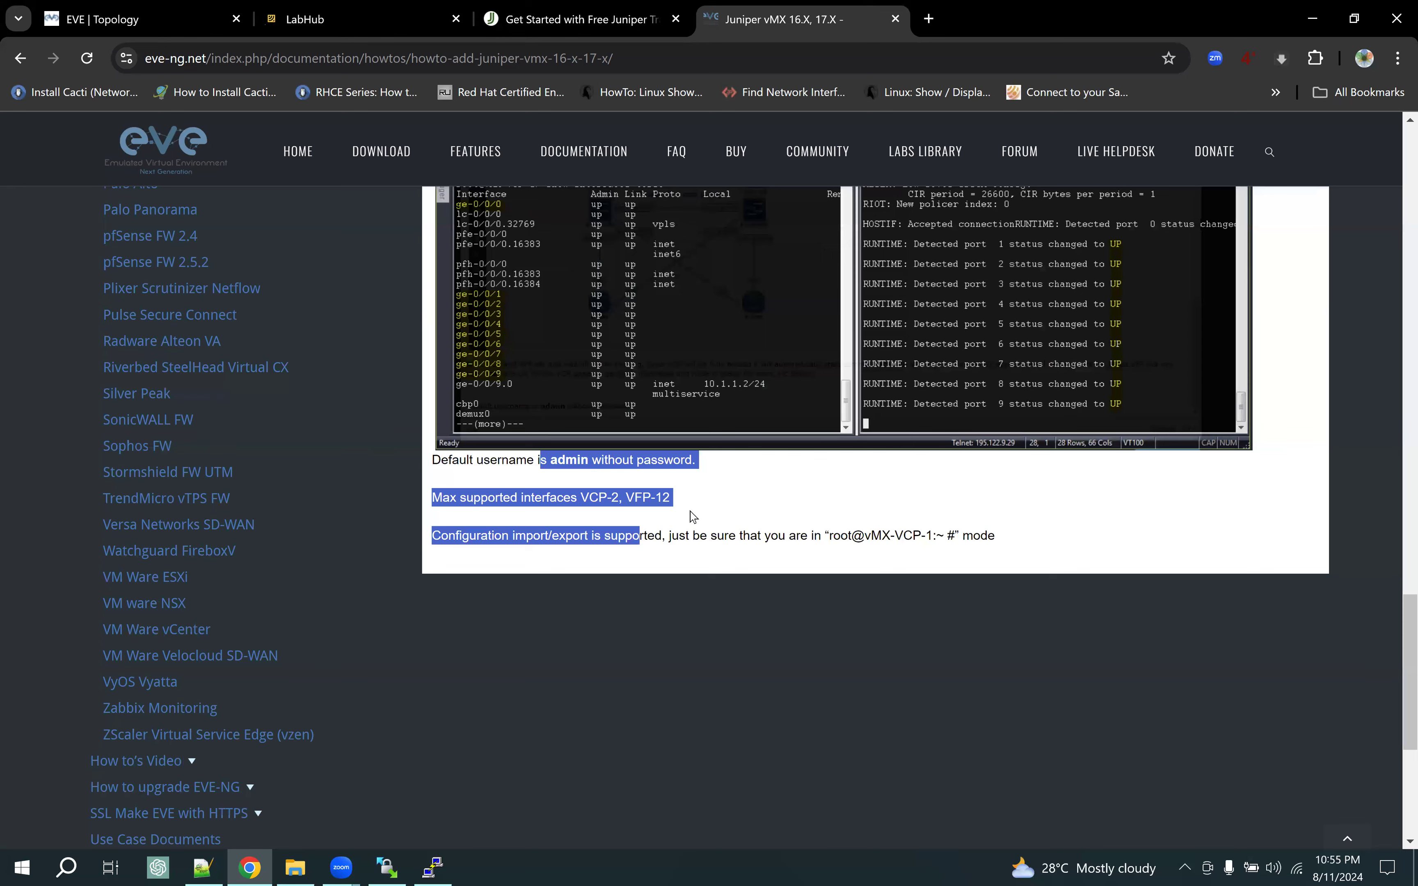
scroll(693, 516, "up", 1)
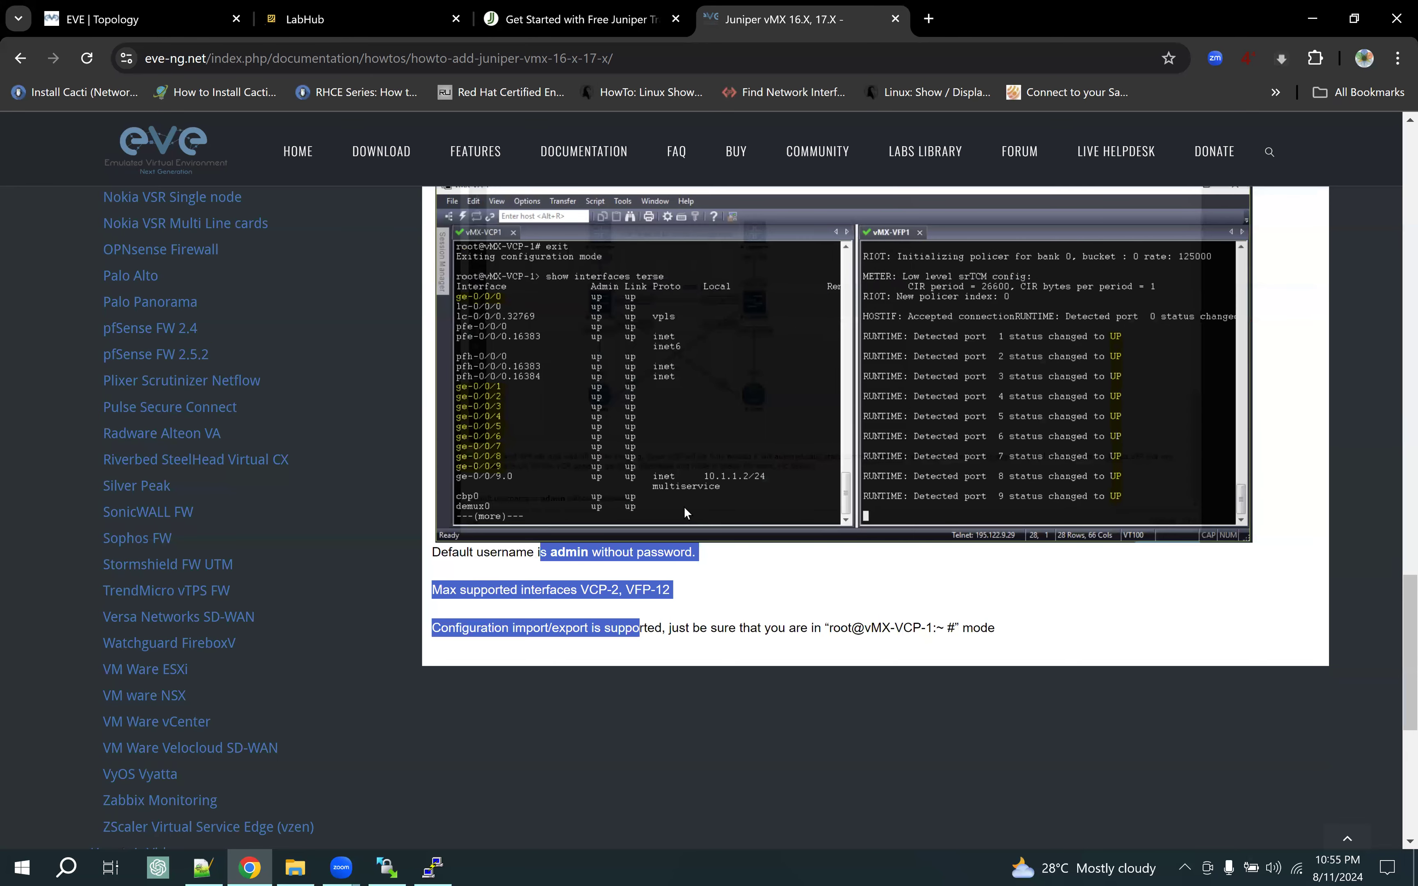
scroll(539, 540, "up", 3)
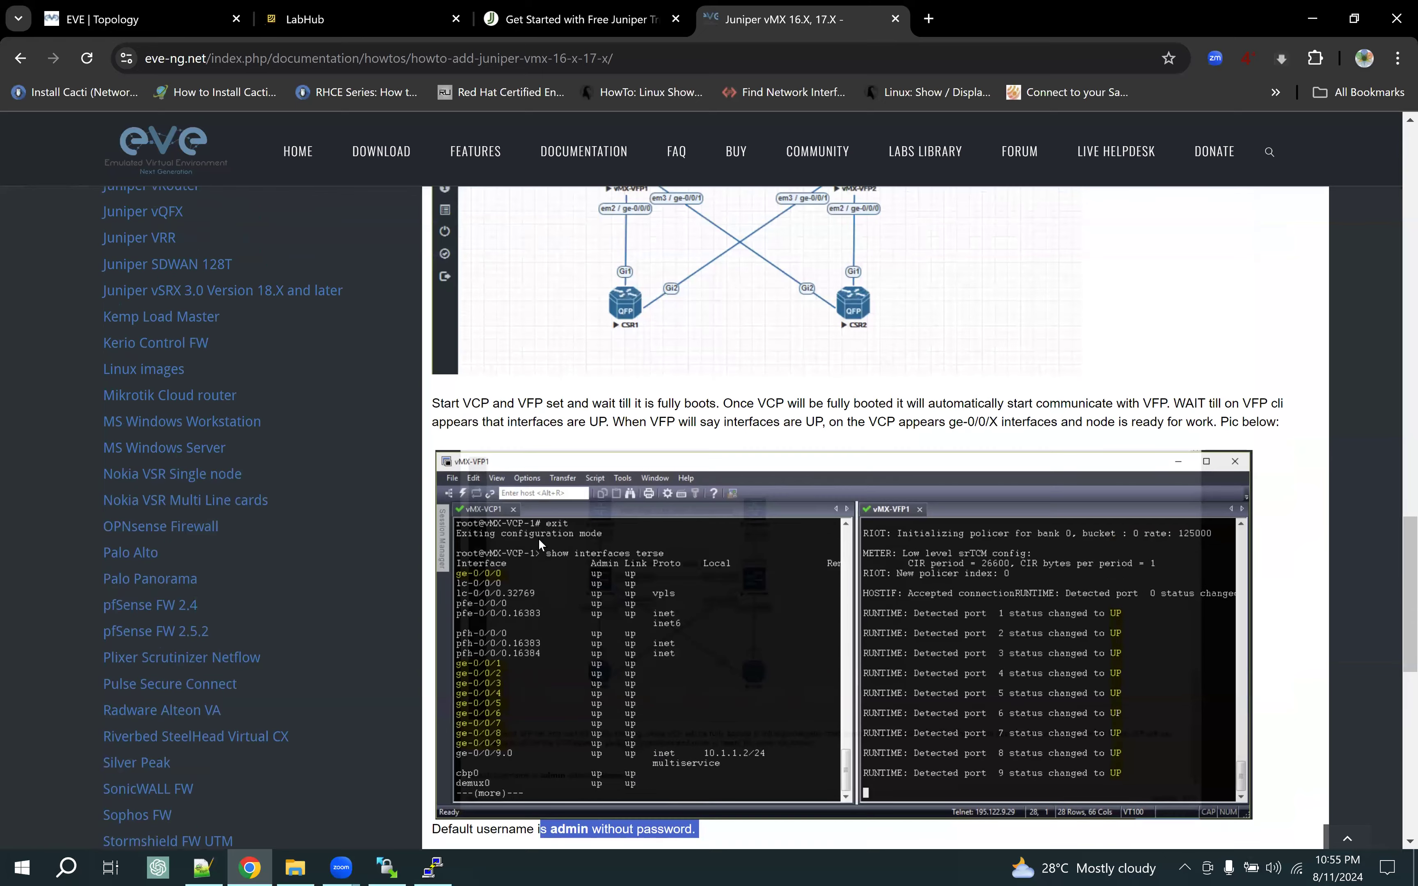
scroll(539, 540, "up", 9)
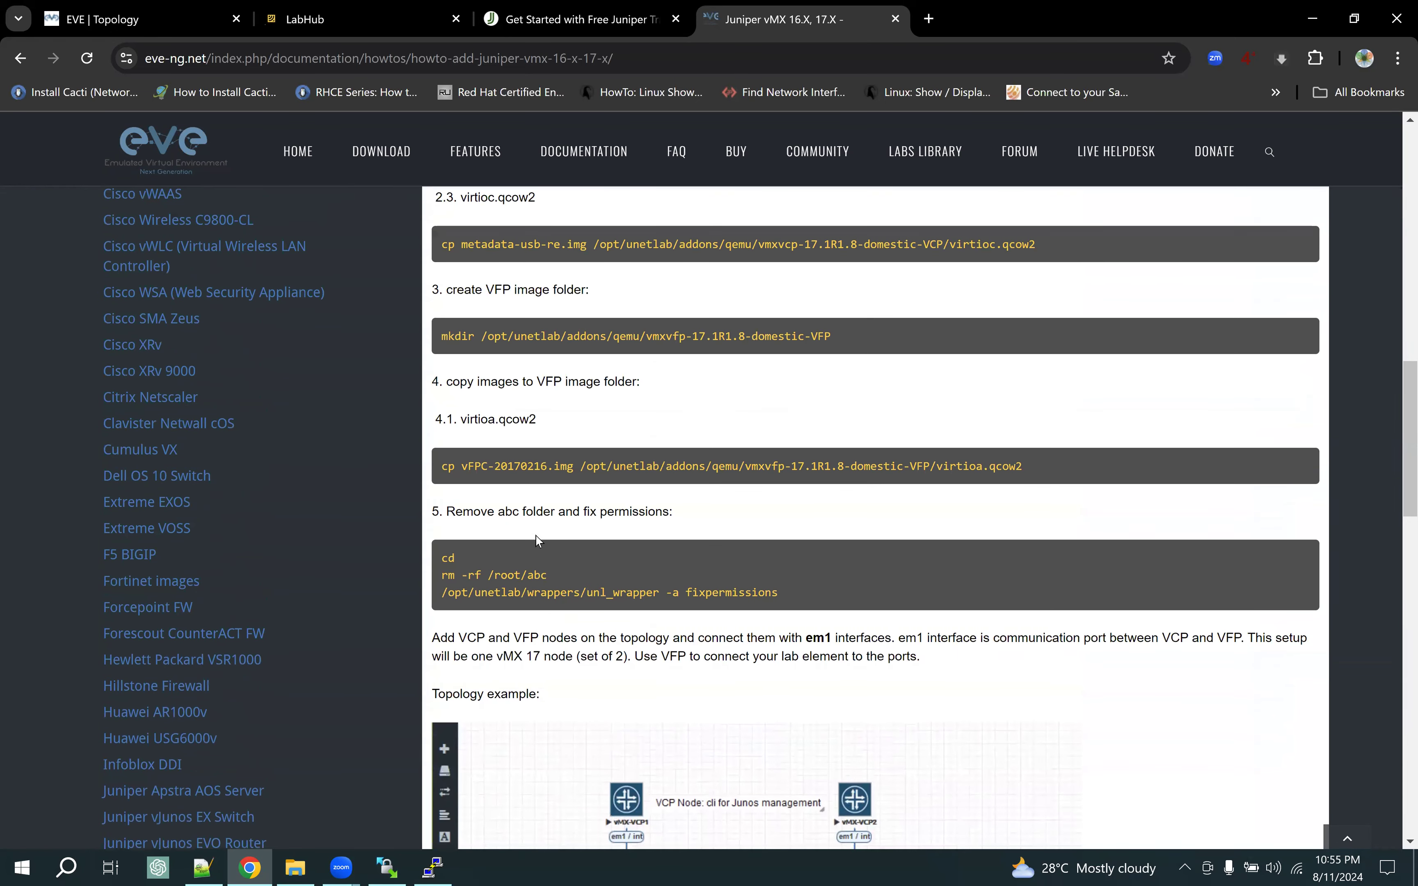
scroll(536, 536, "down", 6)
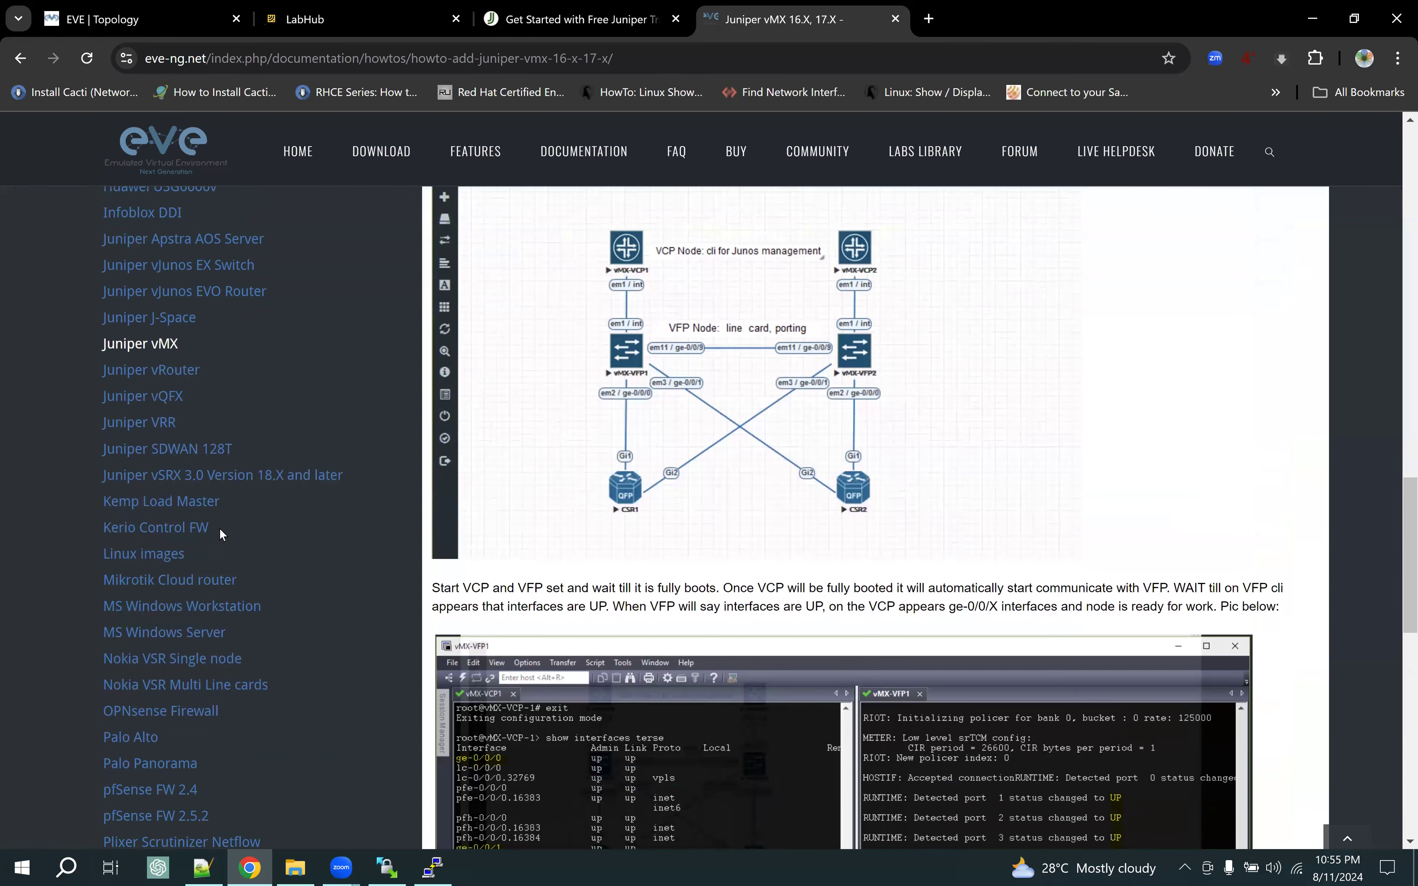
left_click(156, 398)
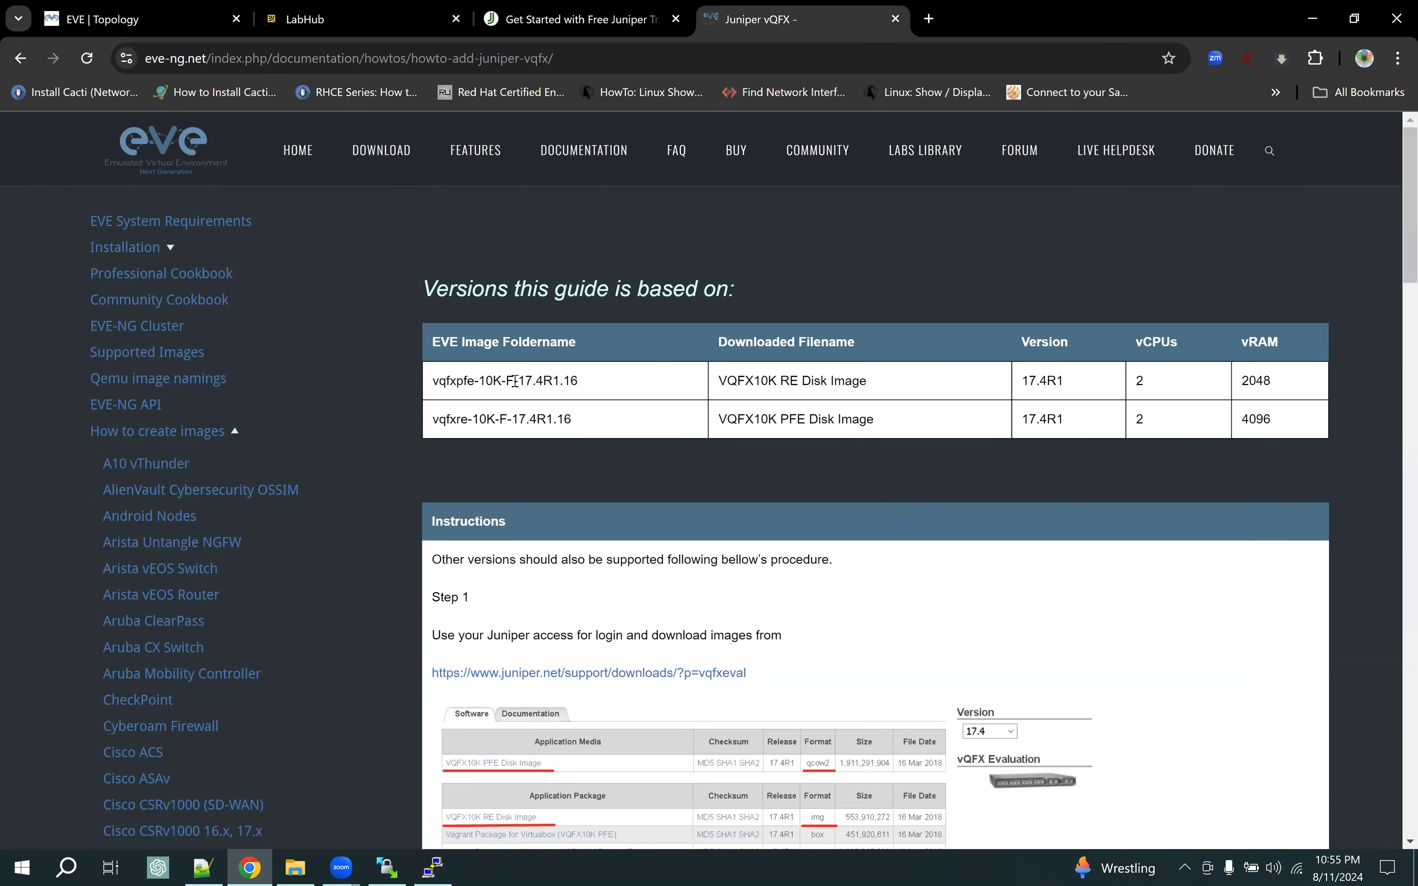
Read through the vQFX guide, selecting the fixpermissions command and the default RE login text
scroll(735, 566, "down", 10)
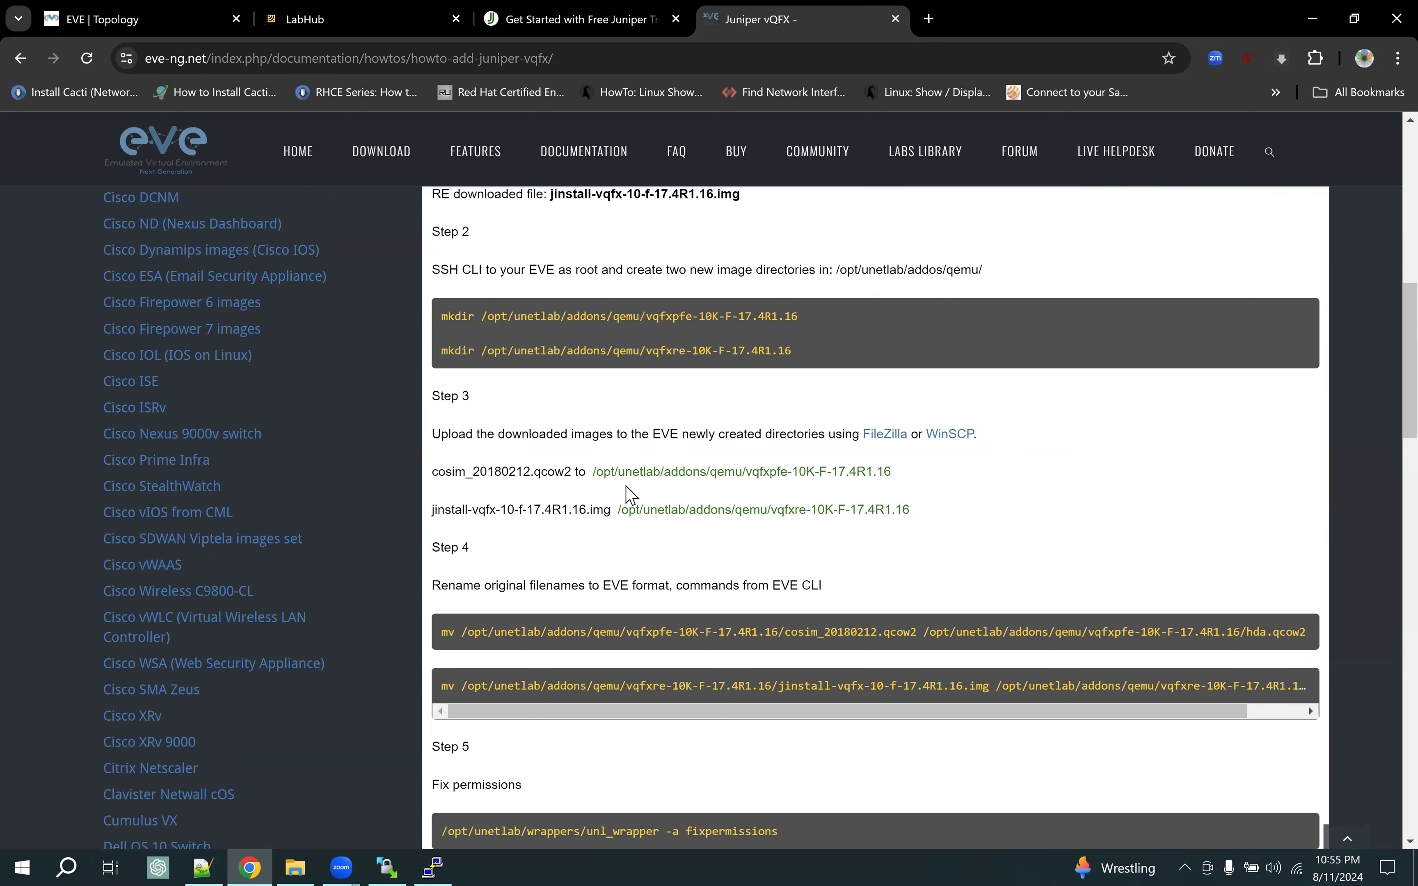
scroll(631, 495, "down", 3)
left_click_drag(475, 647, 831, 643)
scroll(828, 630, "down", 2)
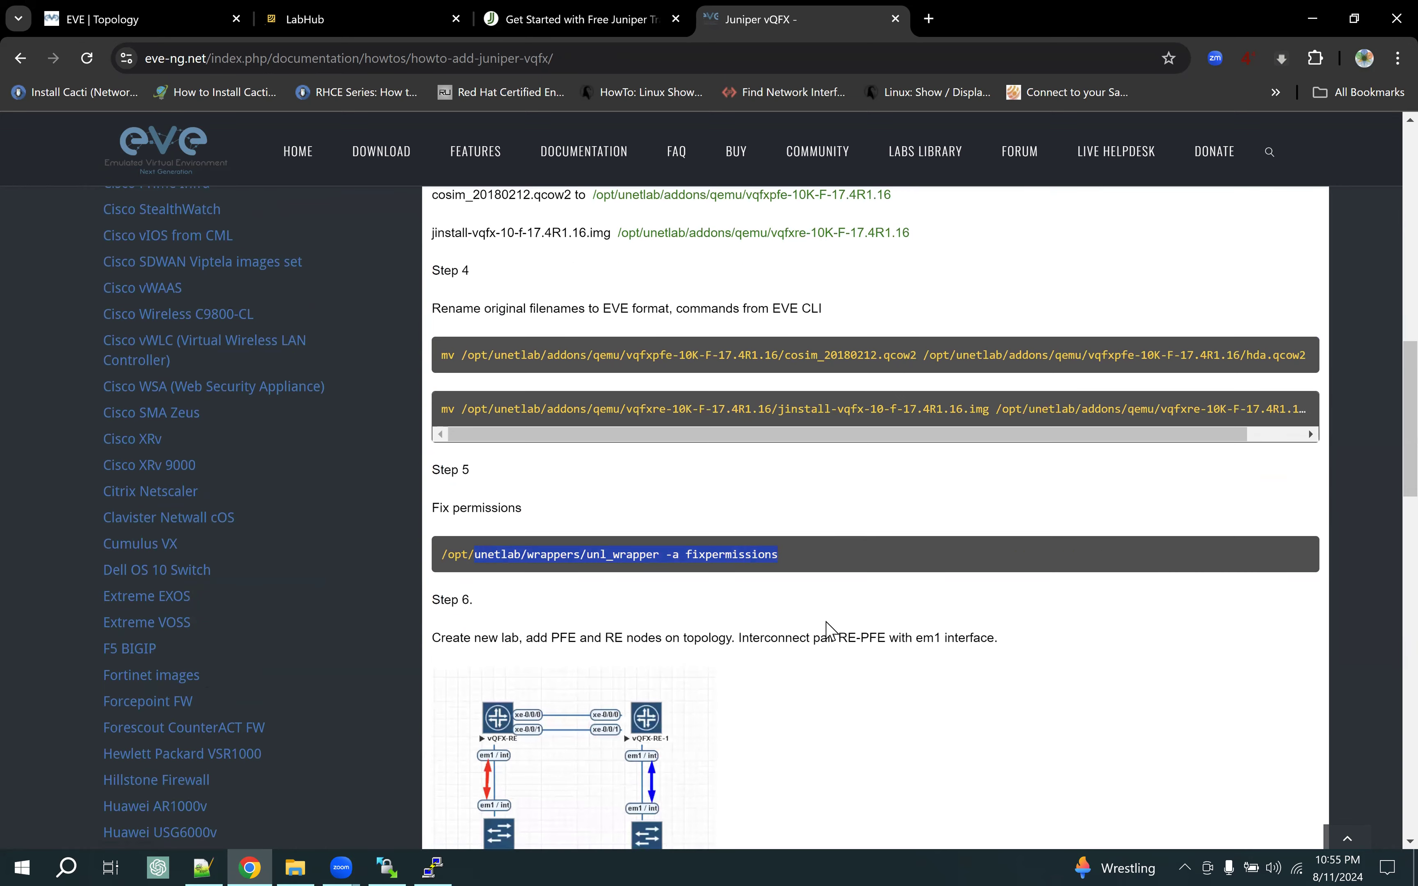
scroll(830, 632, "down", 2)
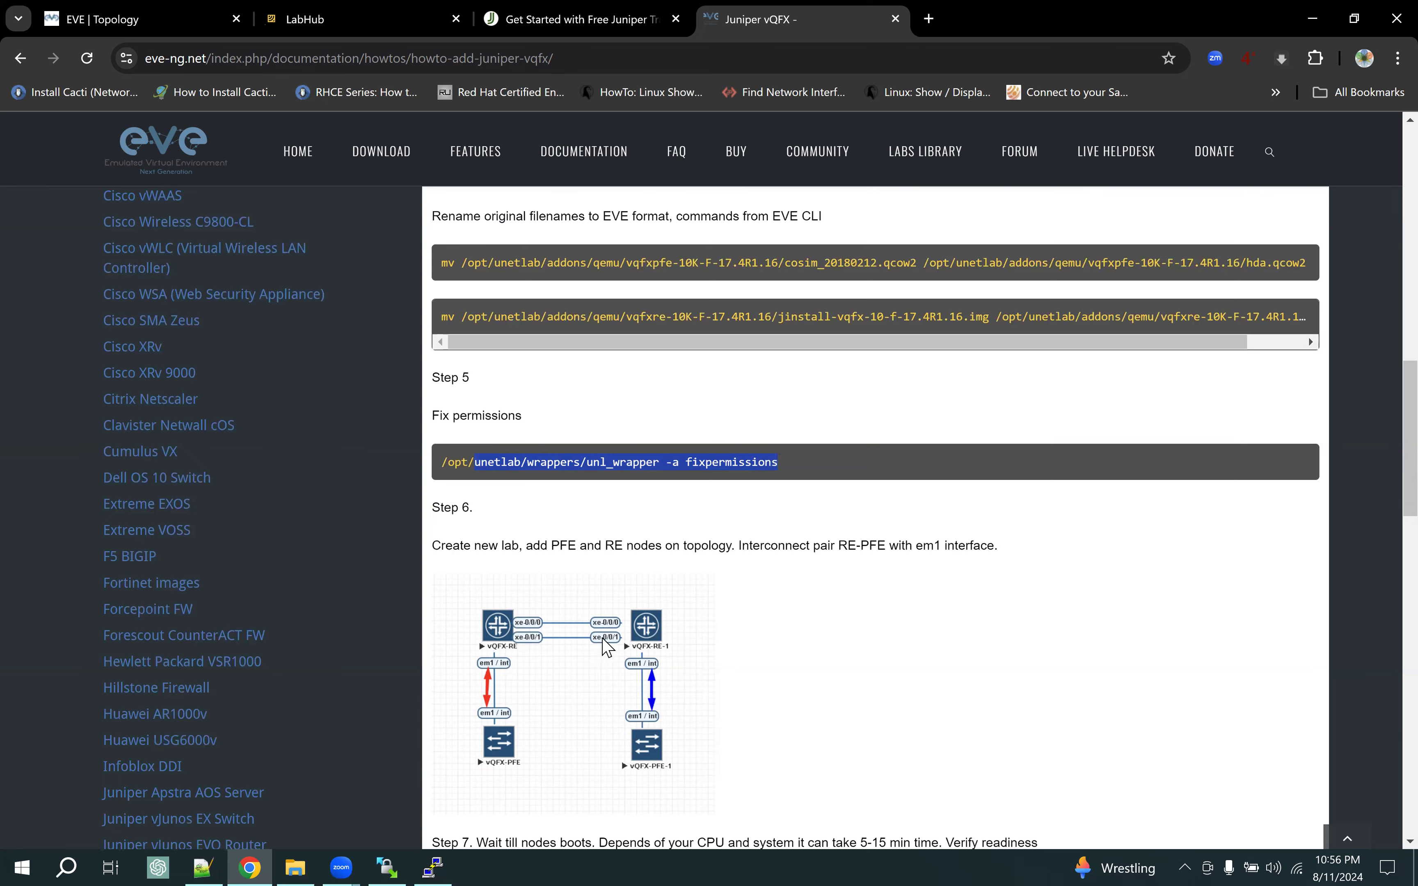
scroll(713, 608, "down", 5)
scroll(714, 609, "down", 2)
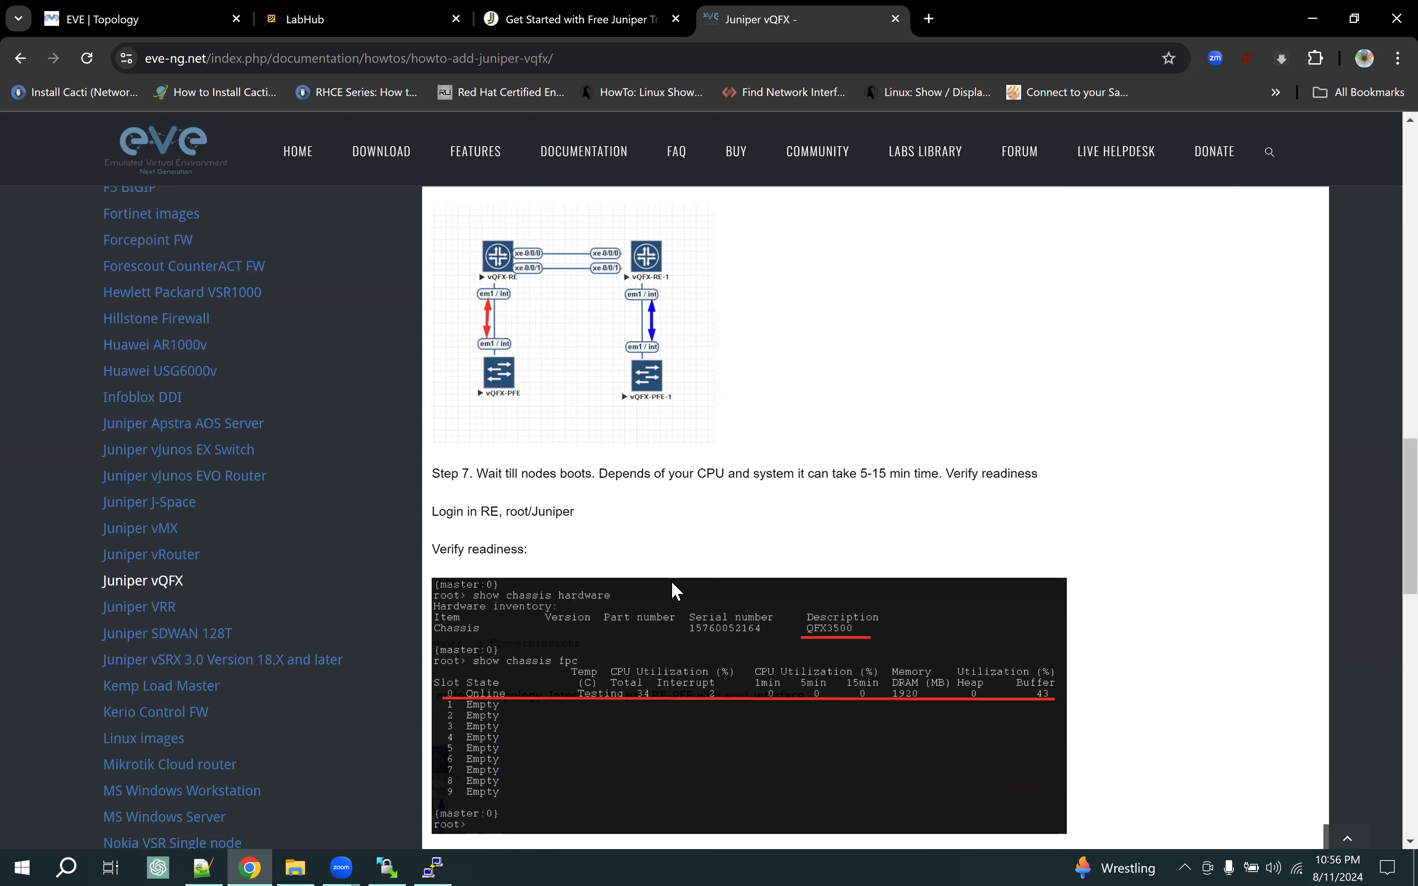
left_click_drag(506, 513, 630, 516)
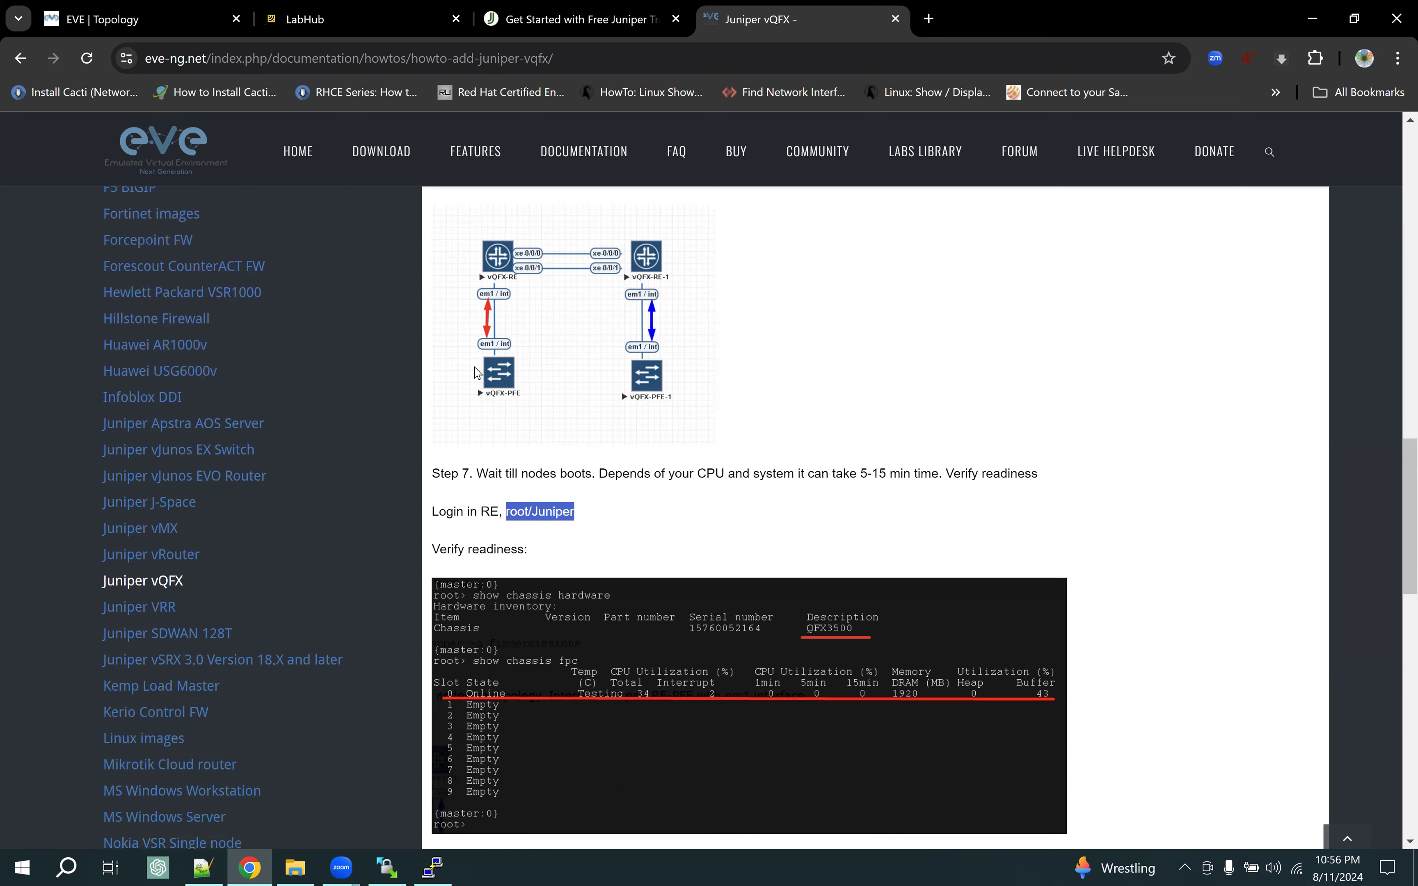
Close the vQFX guide tab and show the EVE lab topology in a maximized browser
left_click(1351, 20)
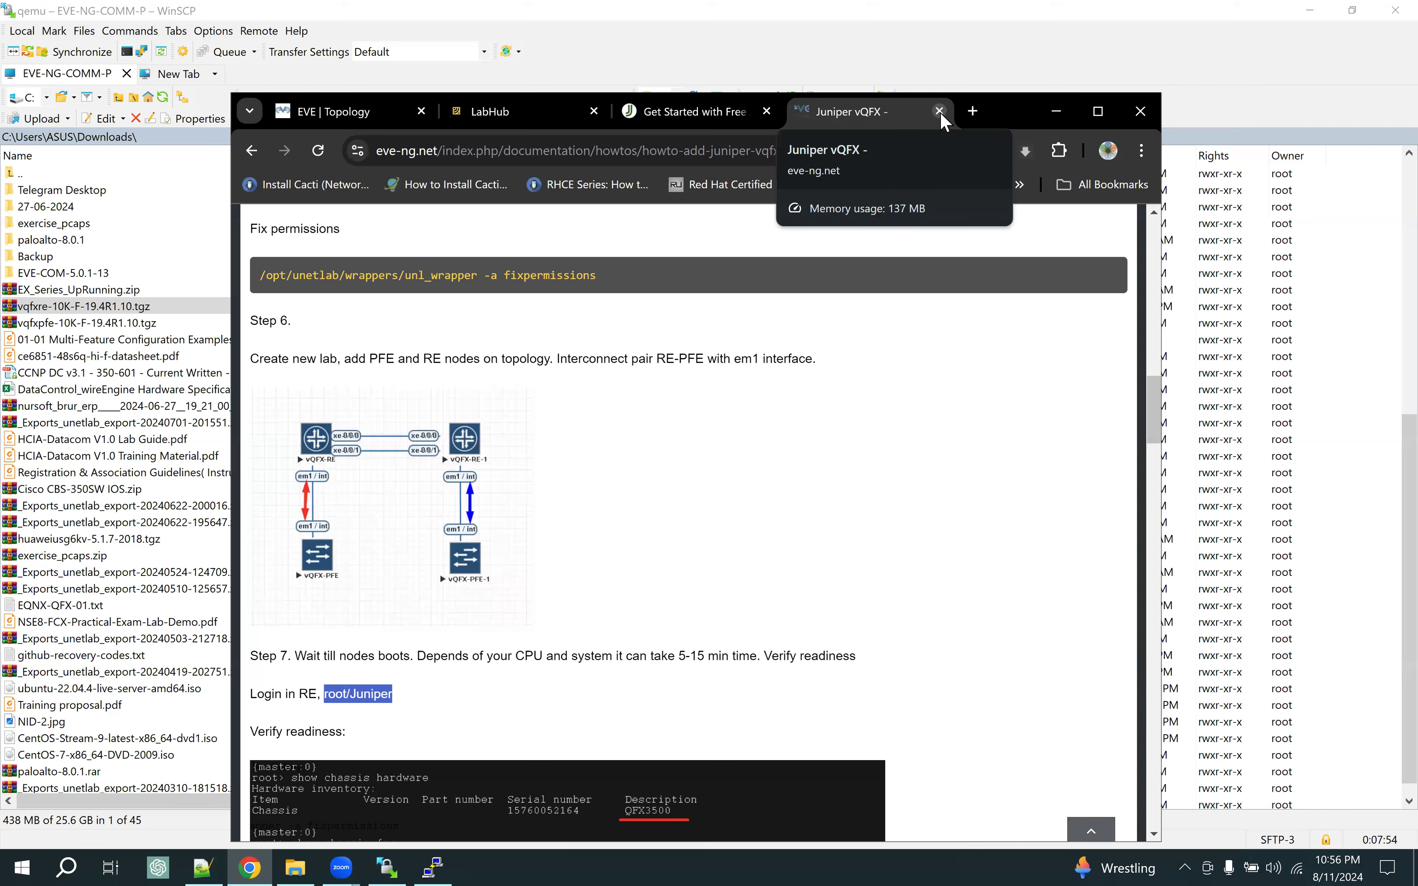
left_click(939, 112)
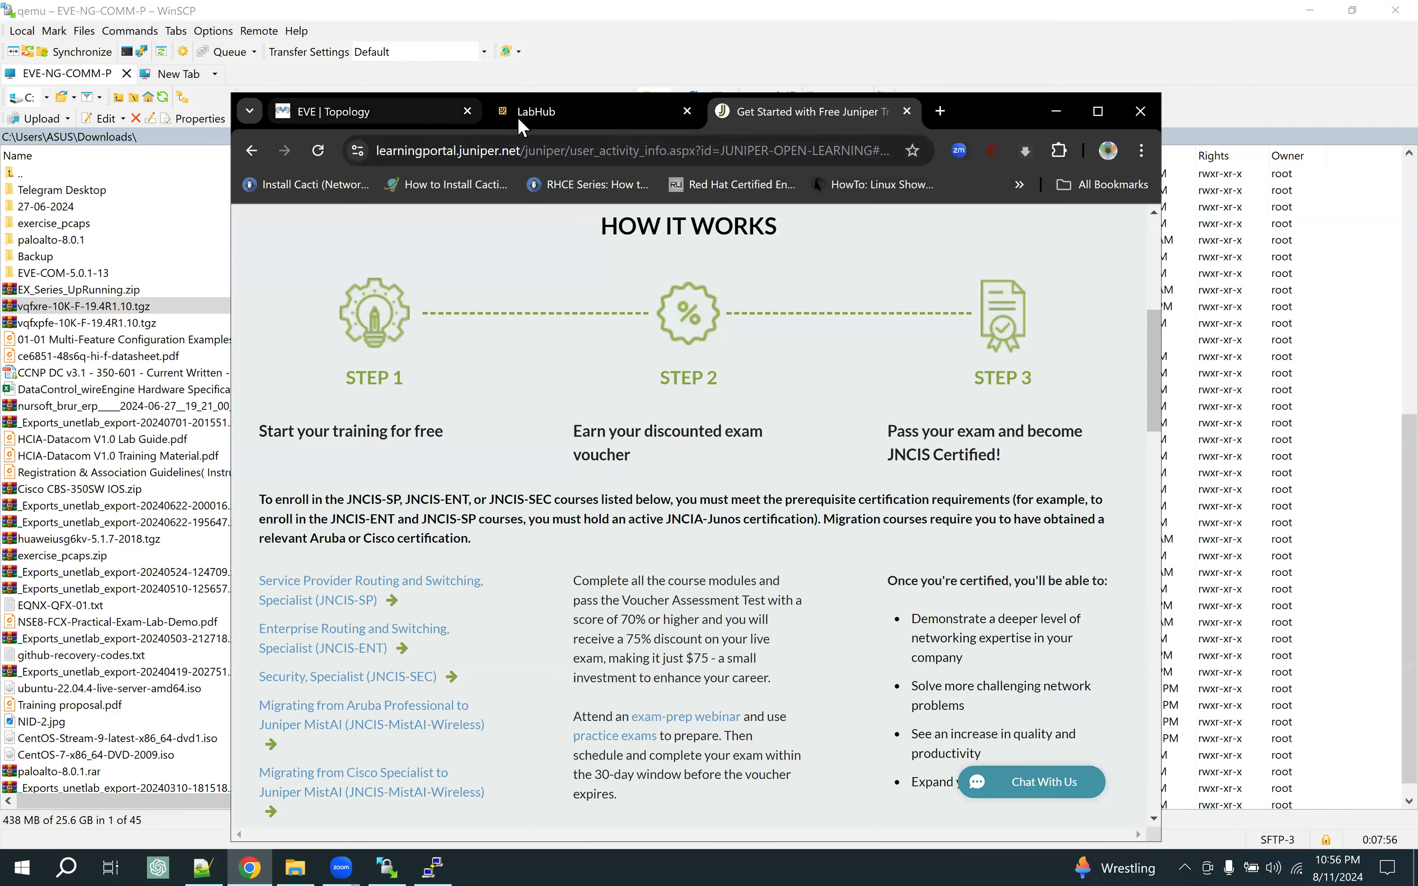
left_click(1094, 112)
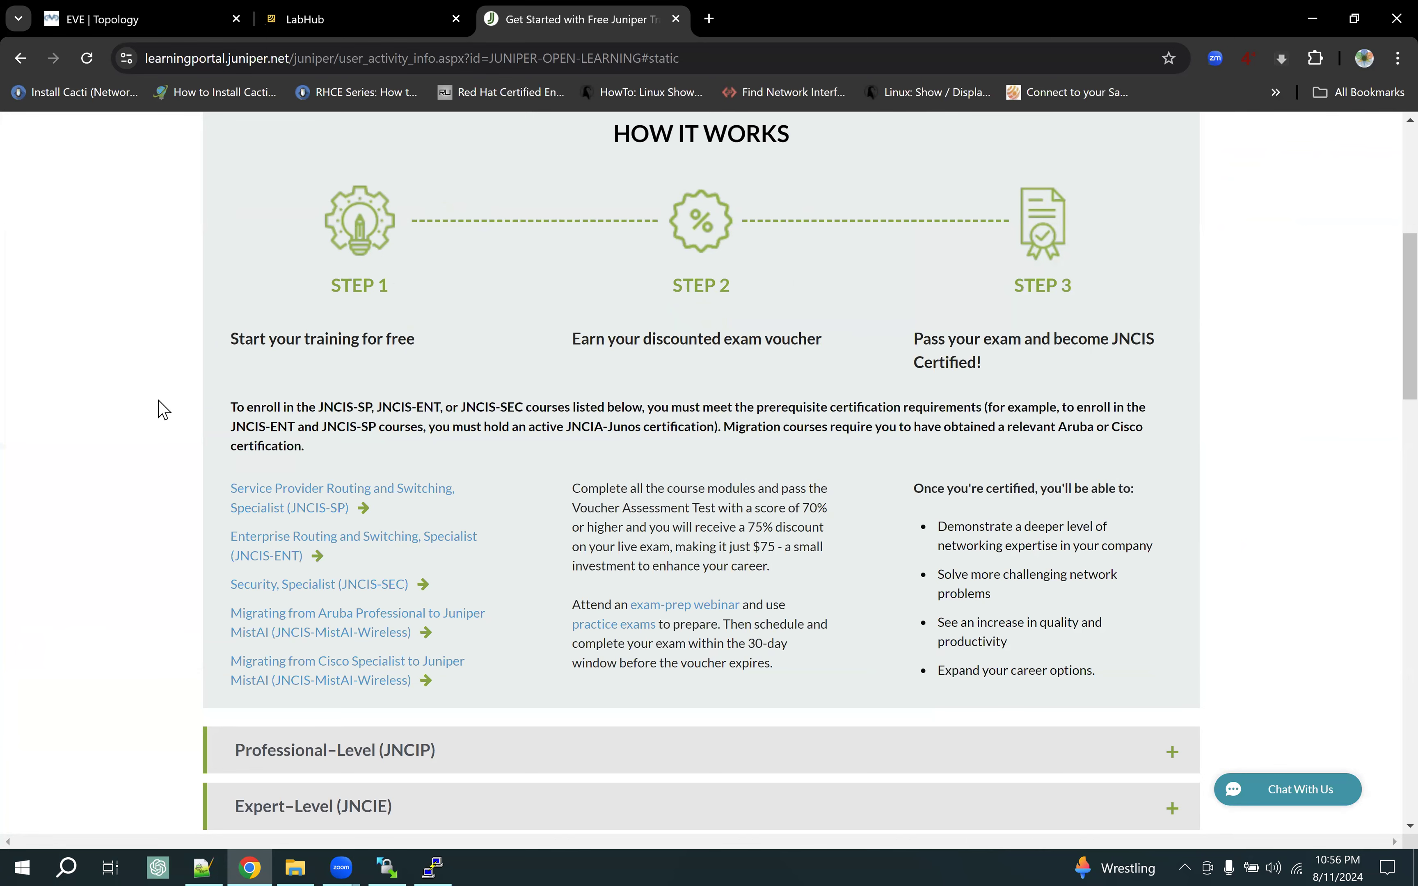
left_click(147, 24)
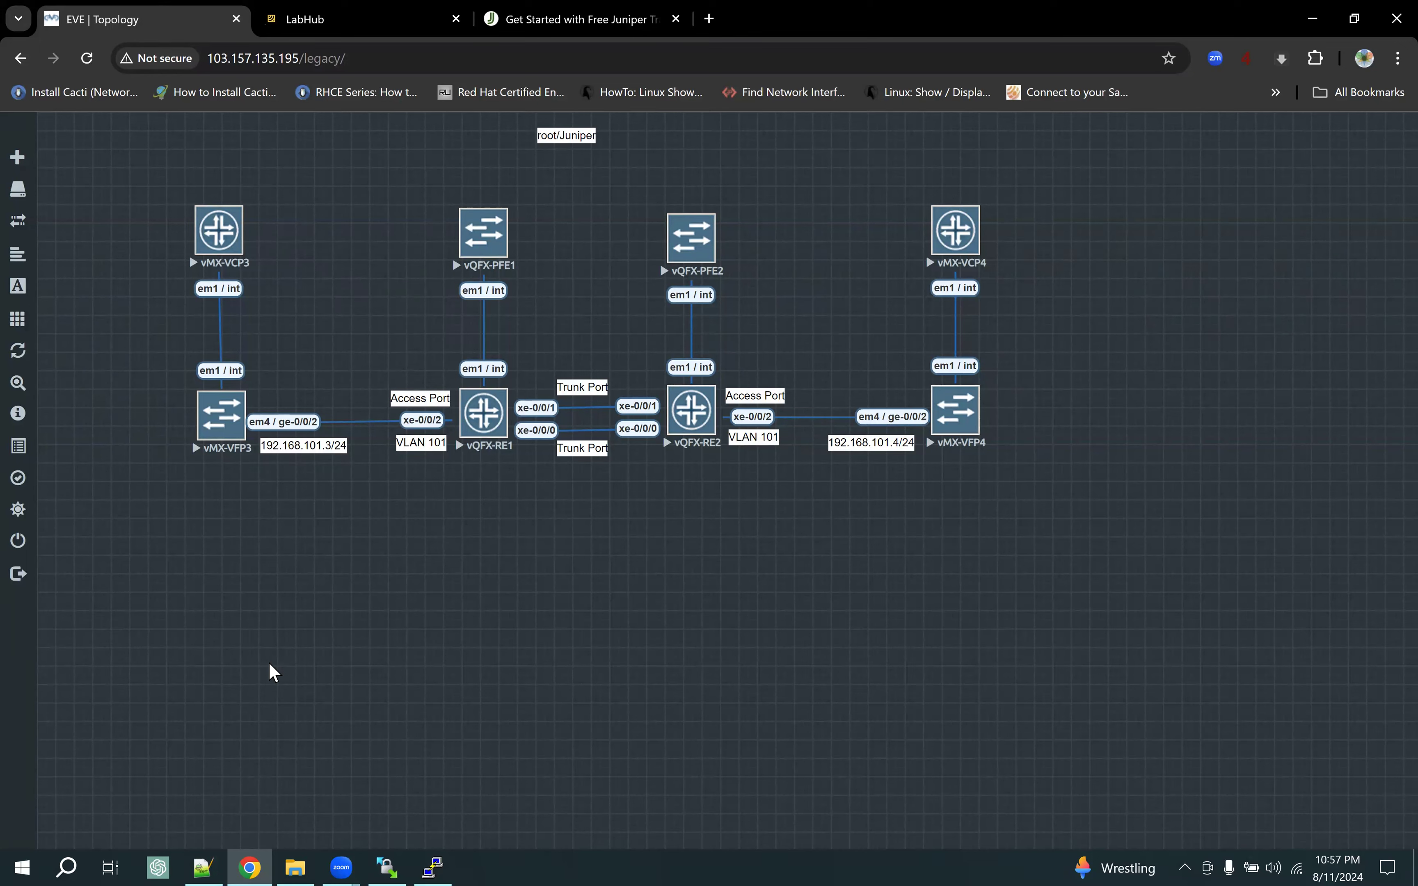
Check in WinSCP that the vmx-Juniper Router14.1 folder holds hda.qcow2, then return to the Chrome lab
mouse_move(388, 863)
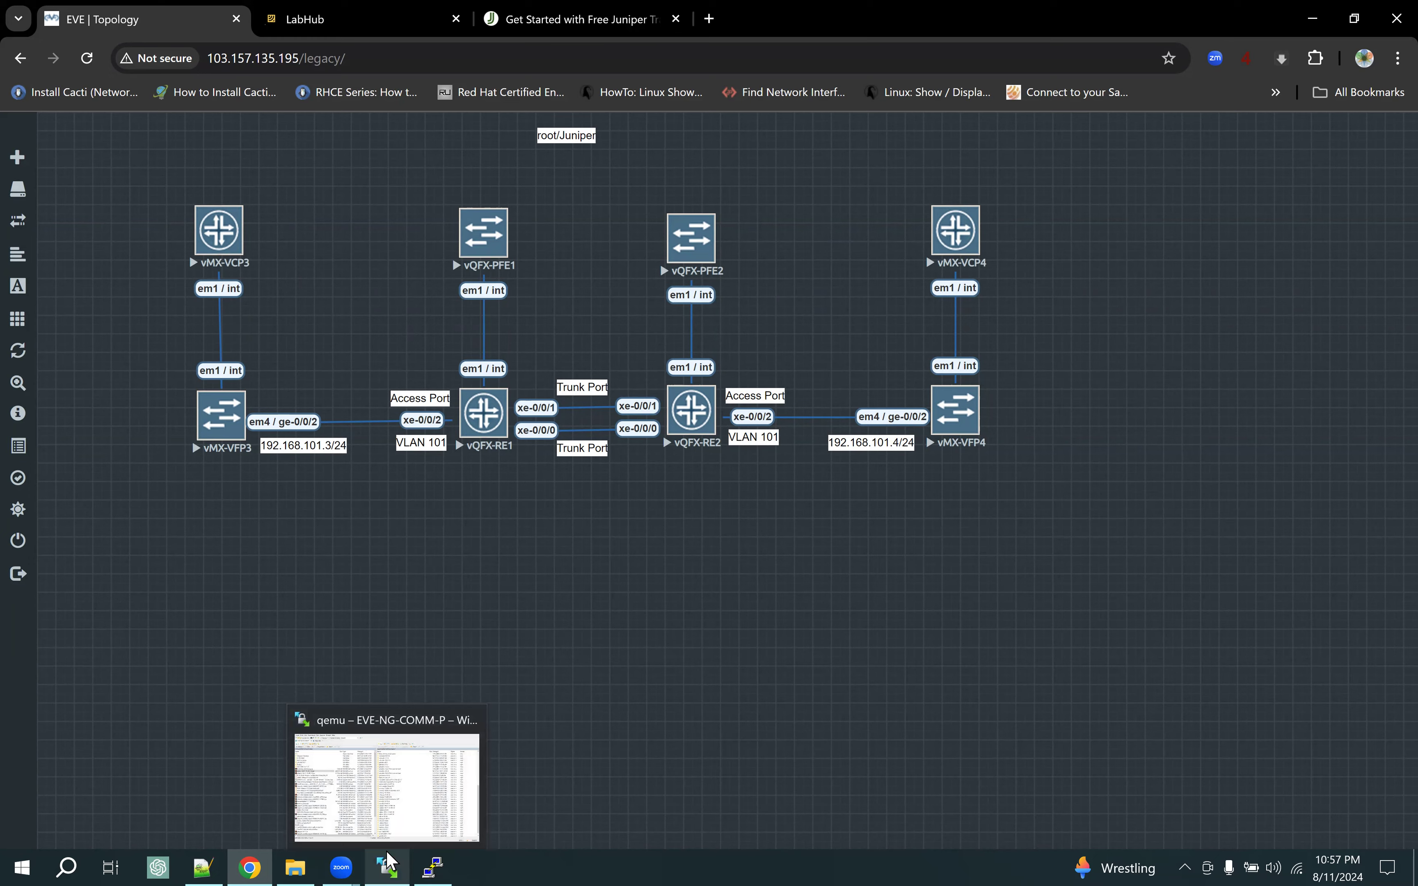
left_click(388, 863)
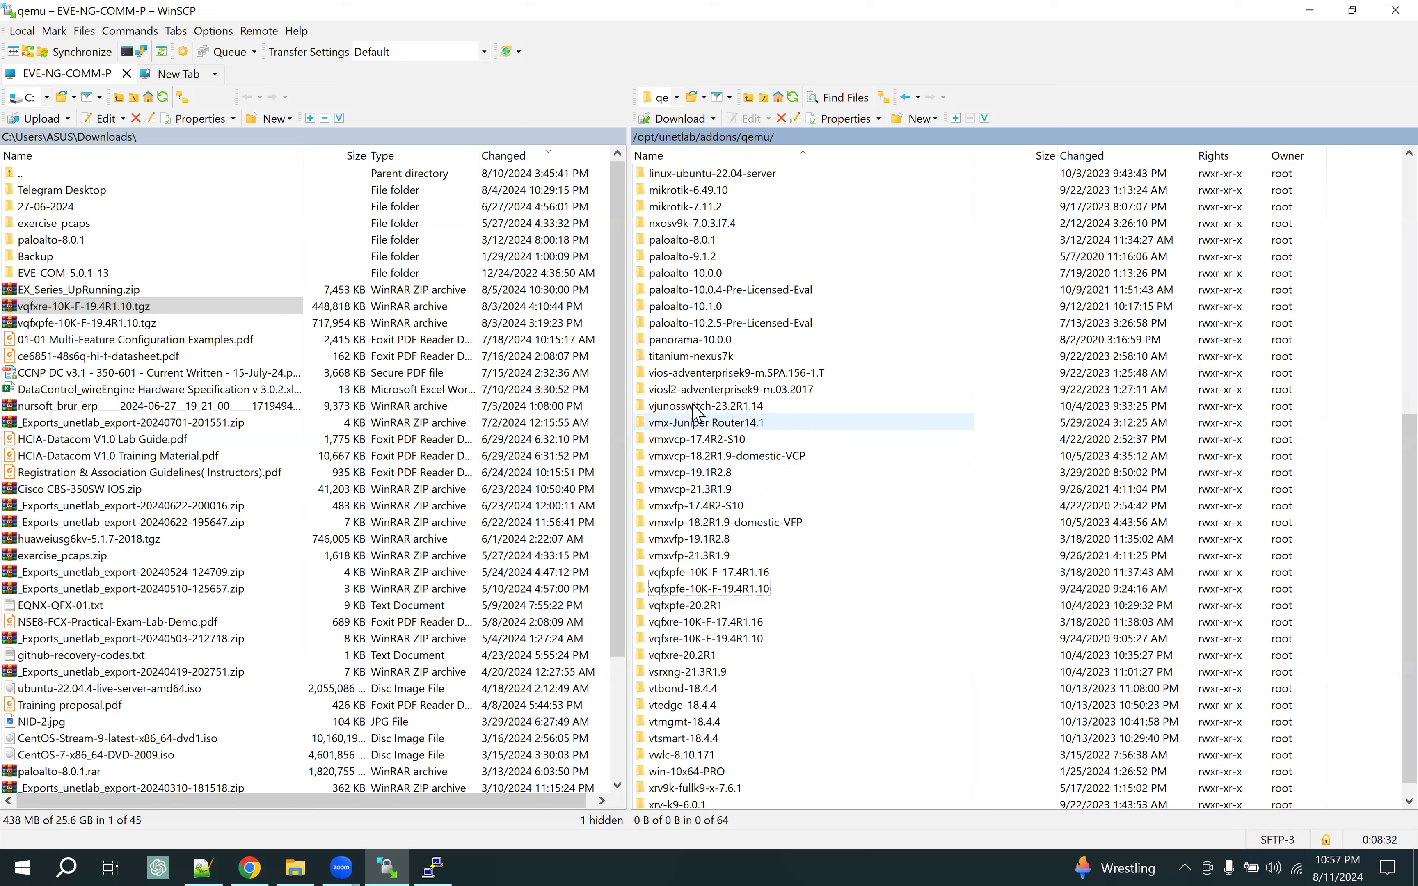
left_click(700, 427)
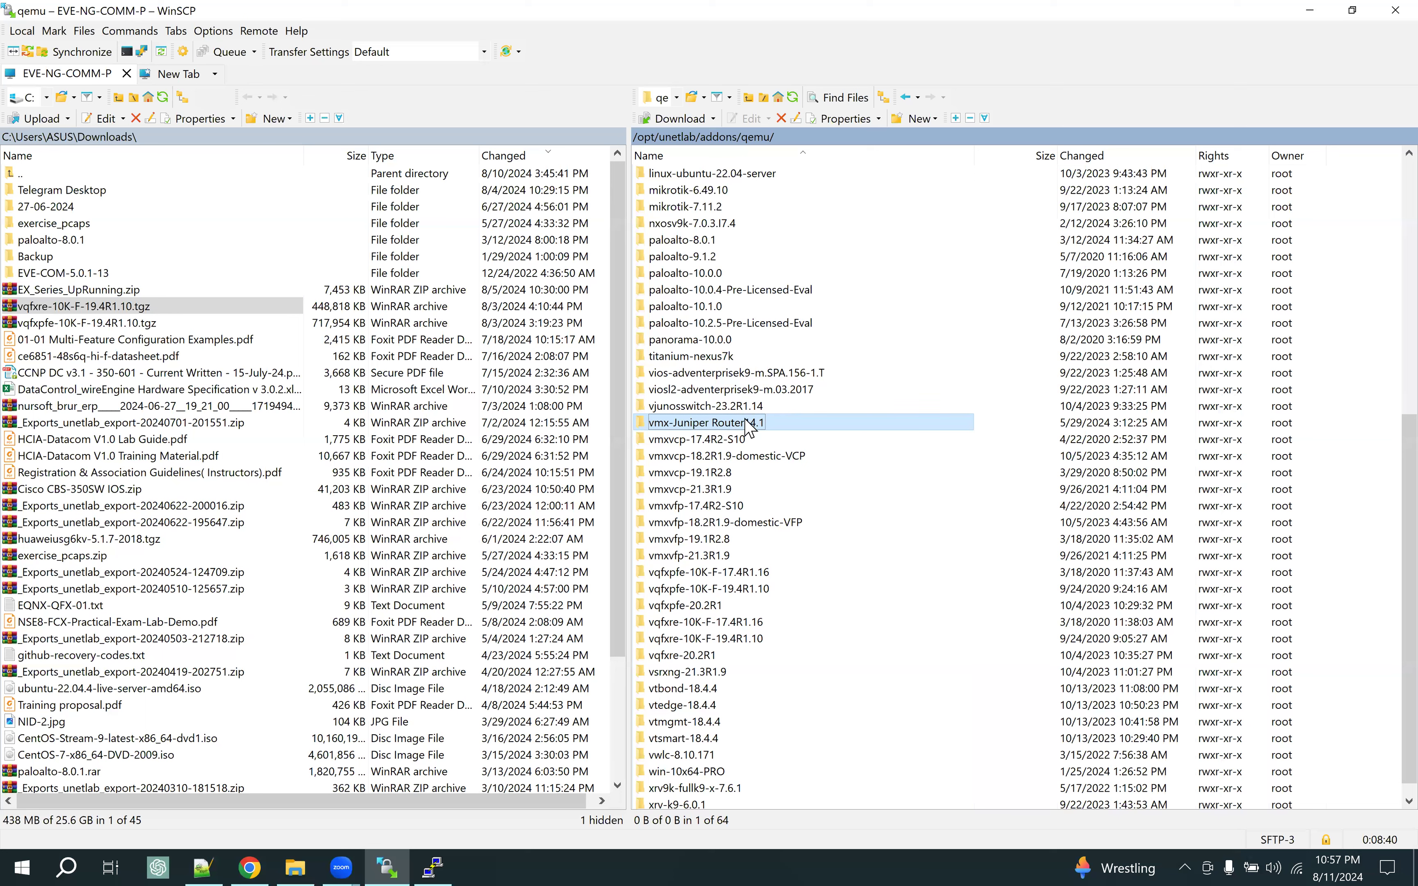
double_click(812, 428)
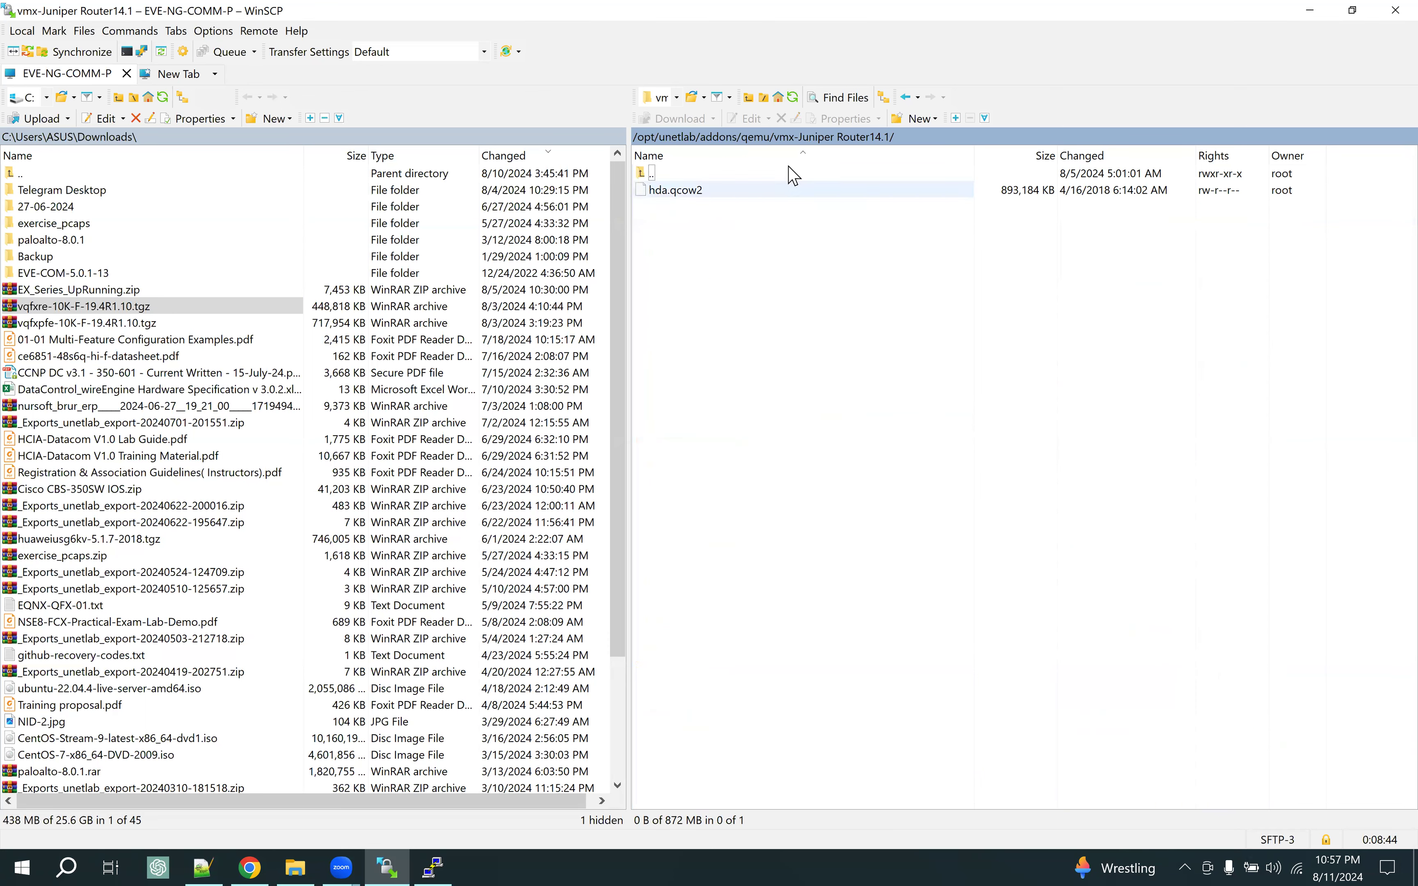
left_click(762, 138)
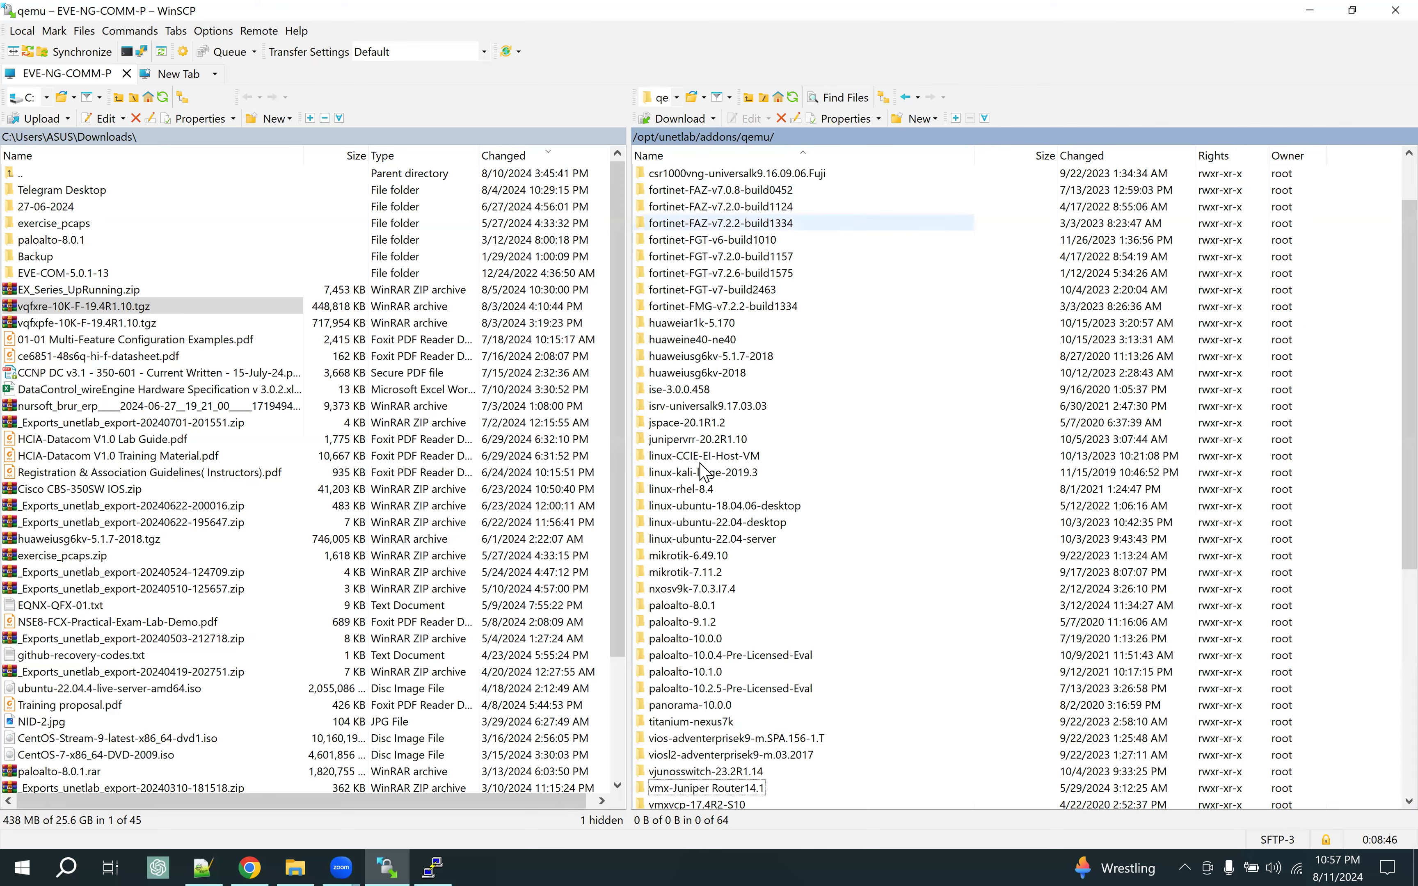
scroll(715, 621, "down", 3)
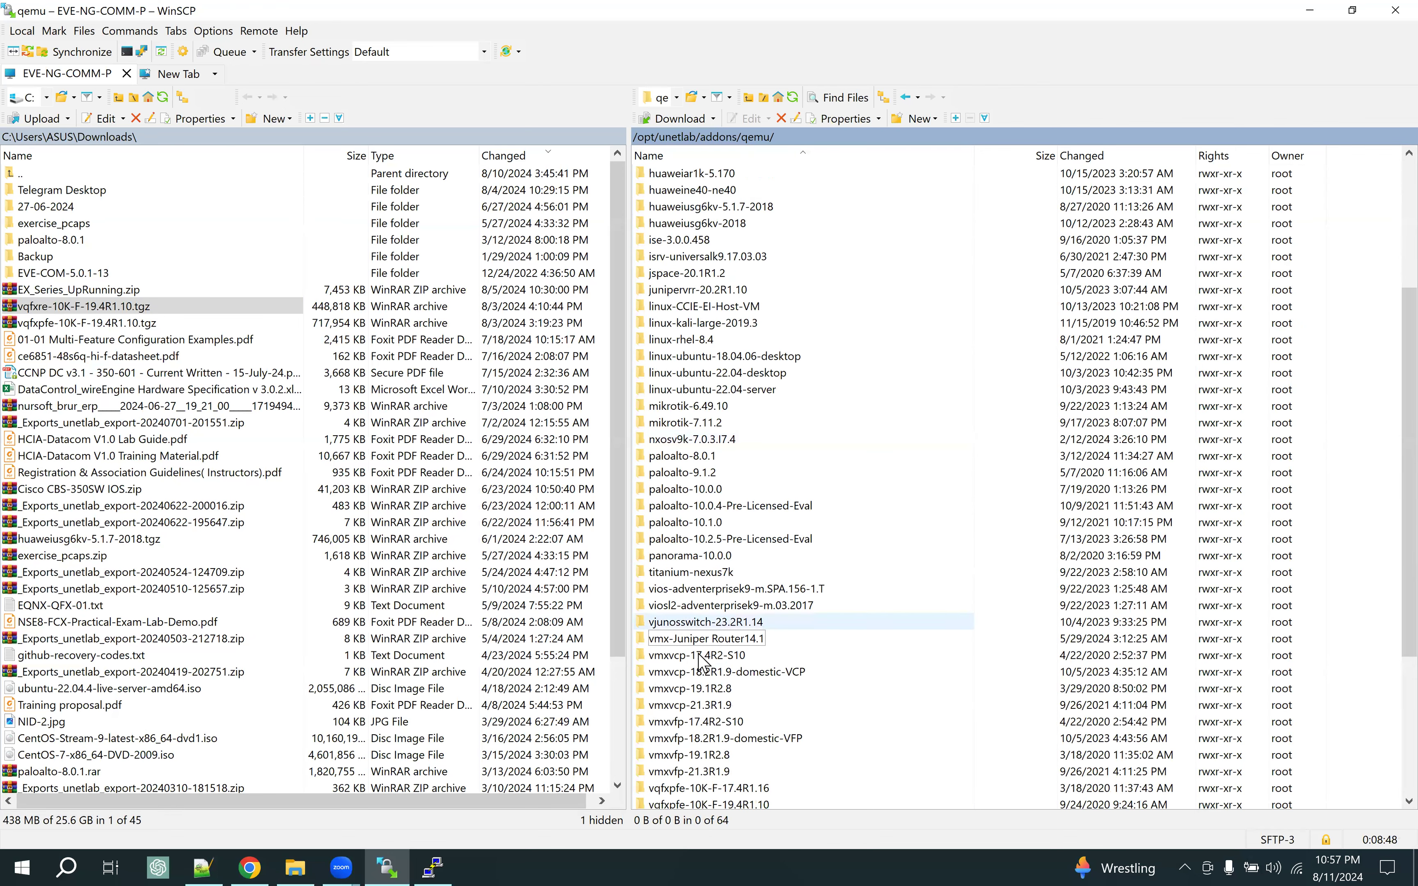
left_click(697, 641)
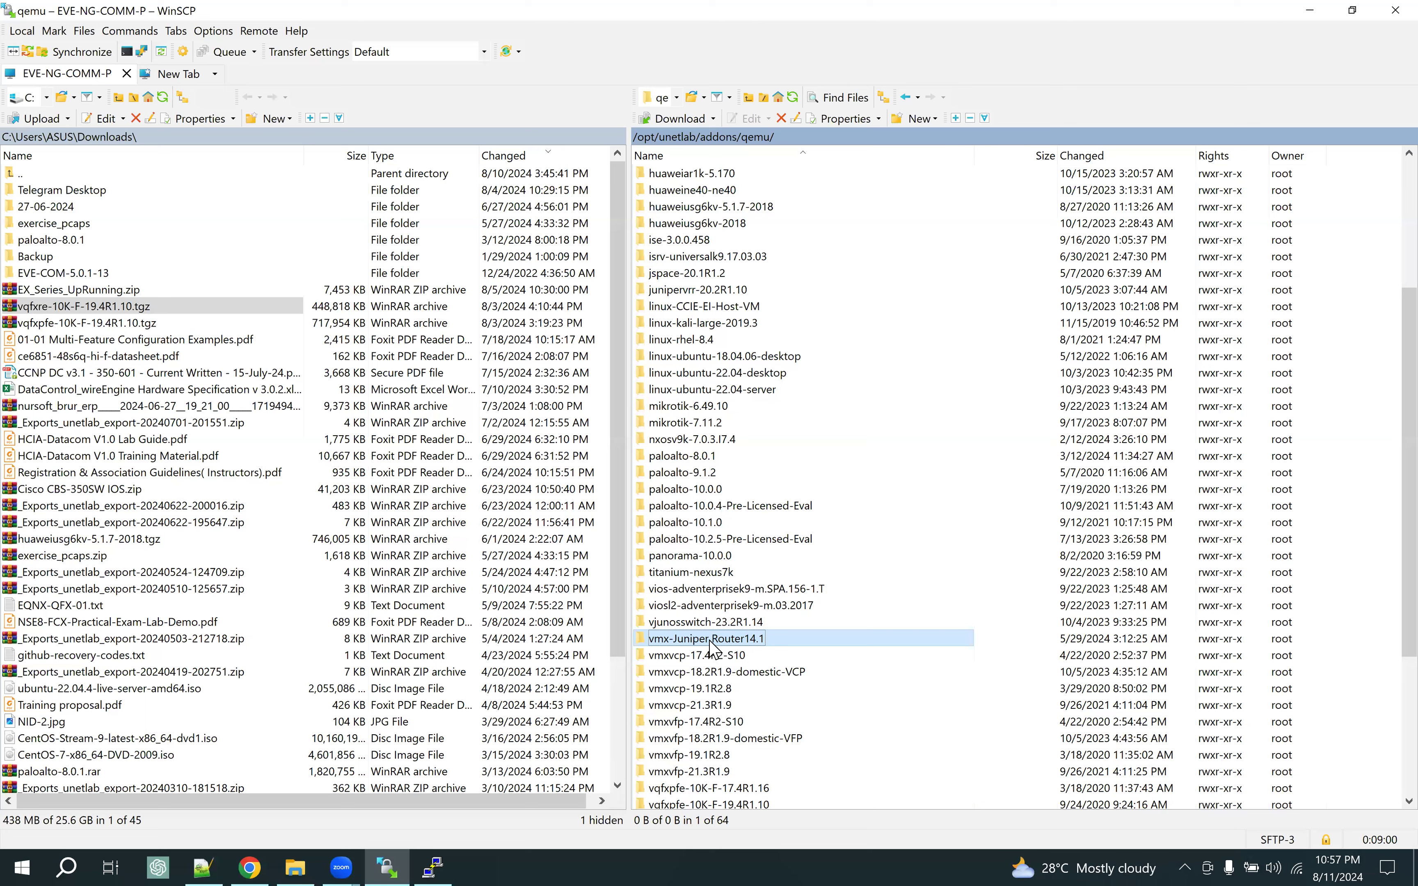
scroll(715, 646, "down", 1)
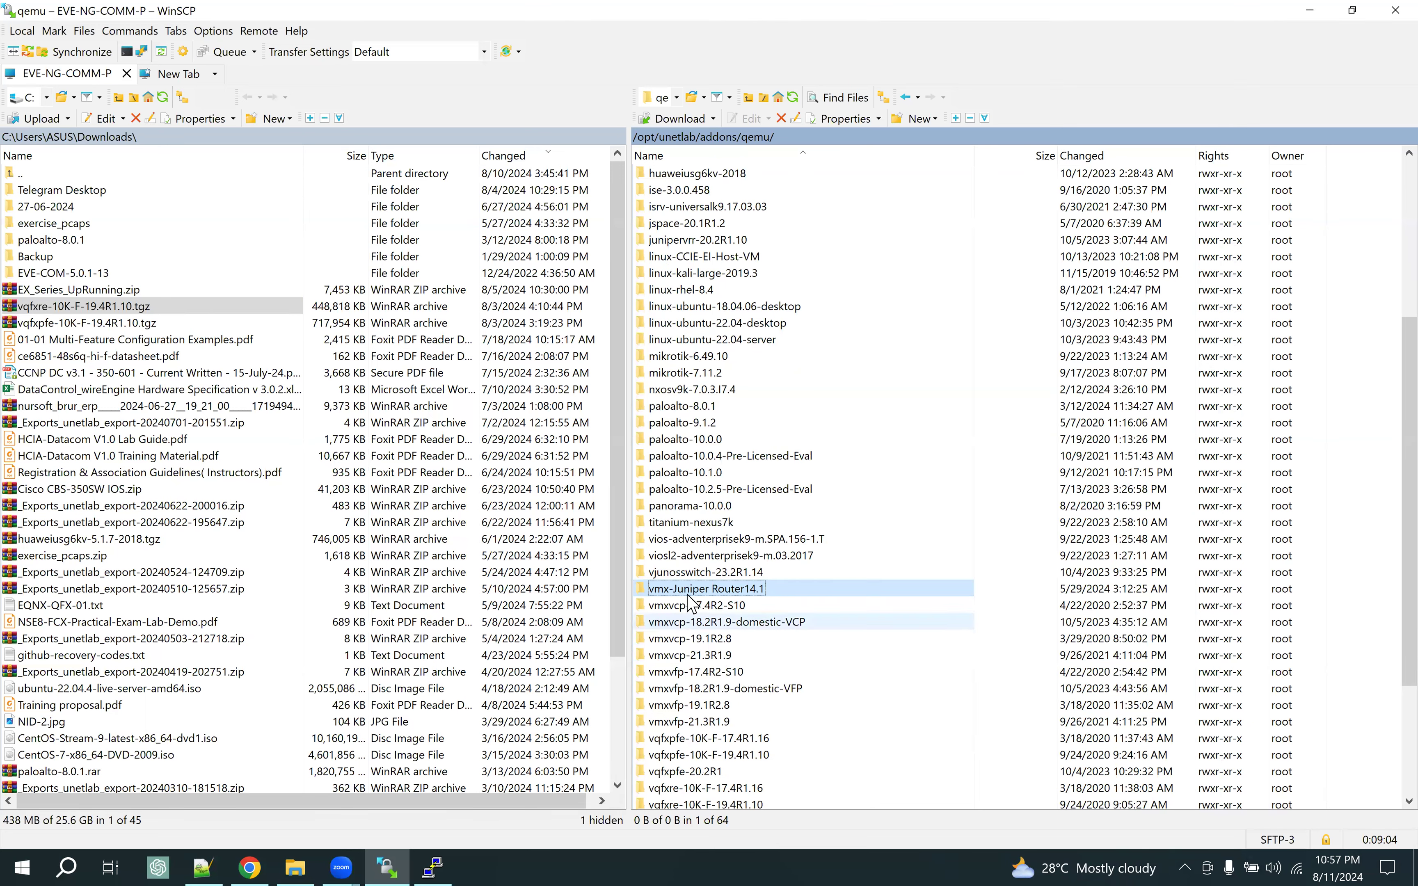
double_click(764, 597)
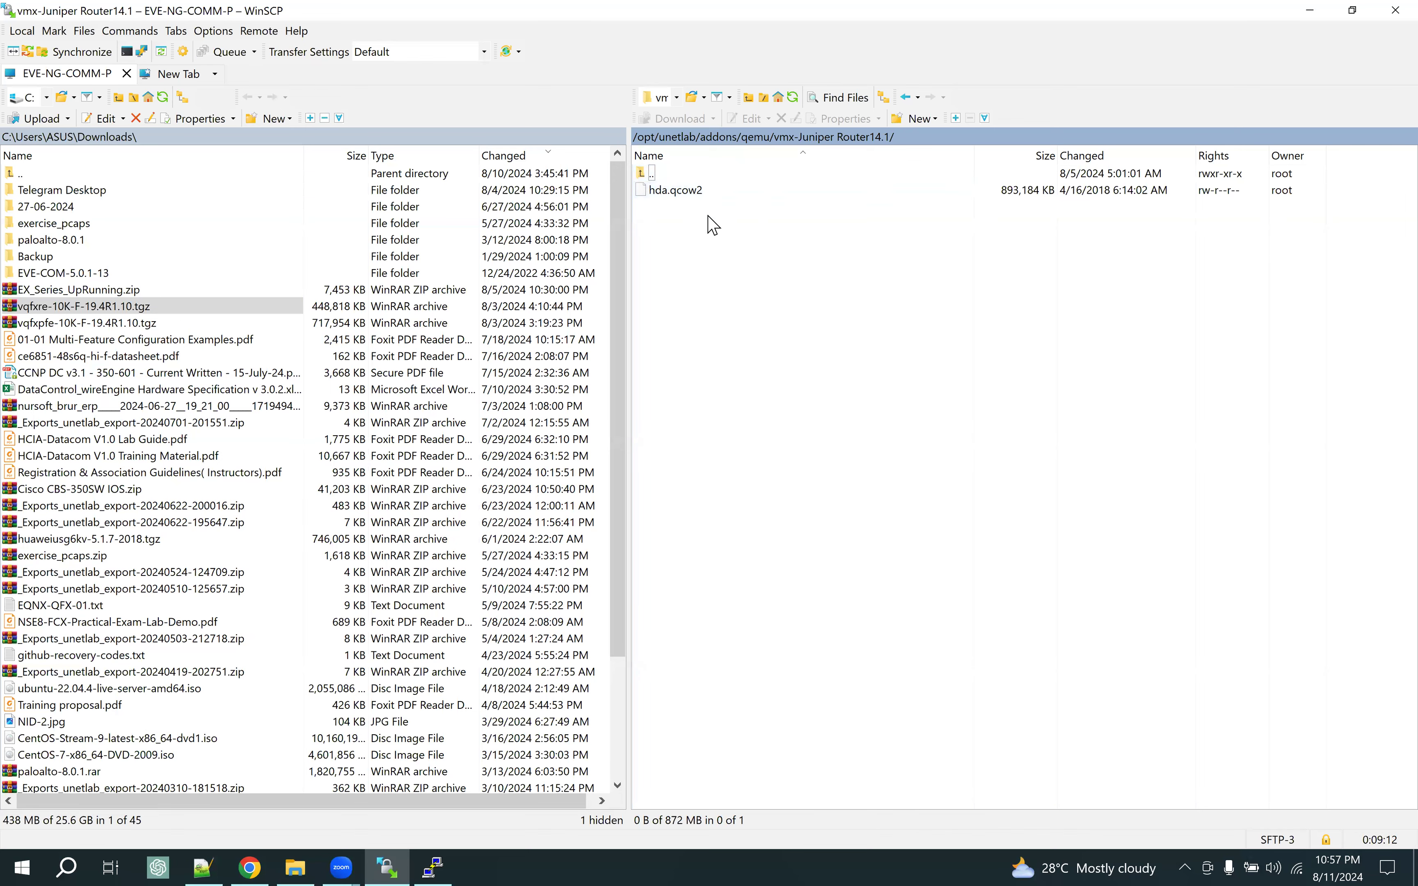
double_click(769, 172)
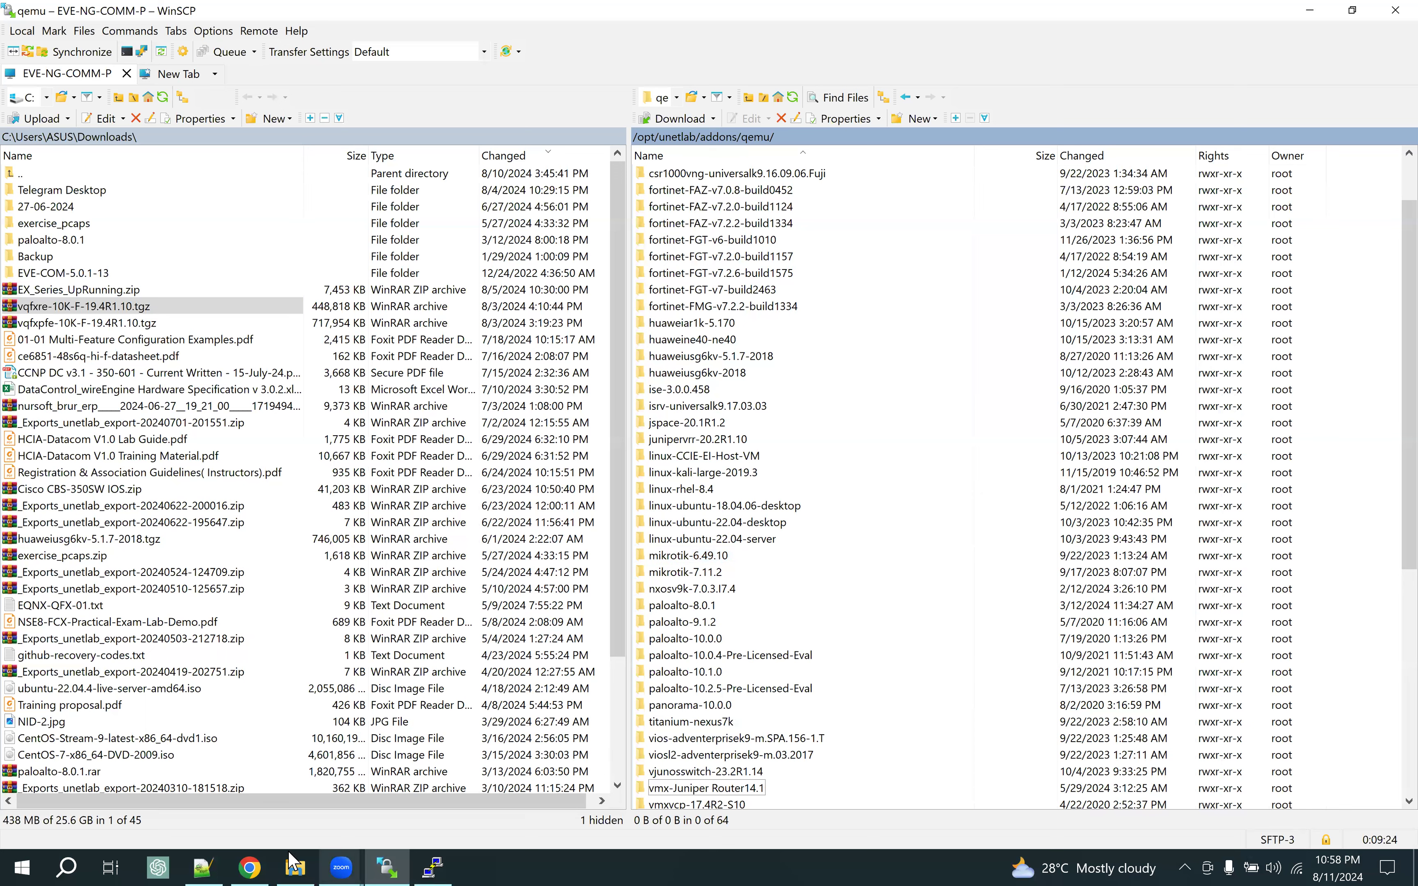
left_click(250, 866)
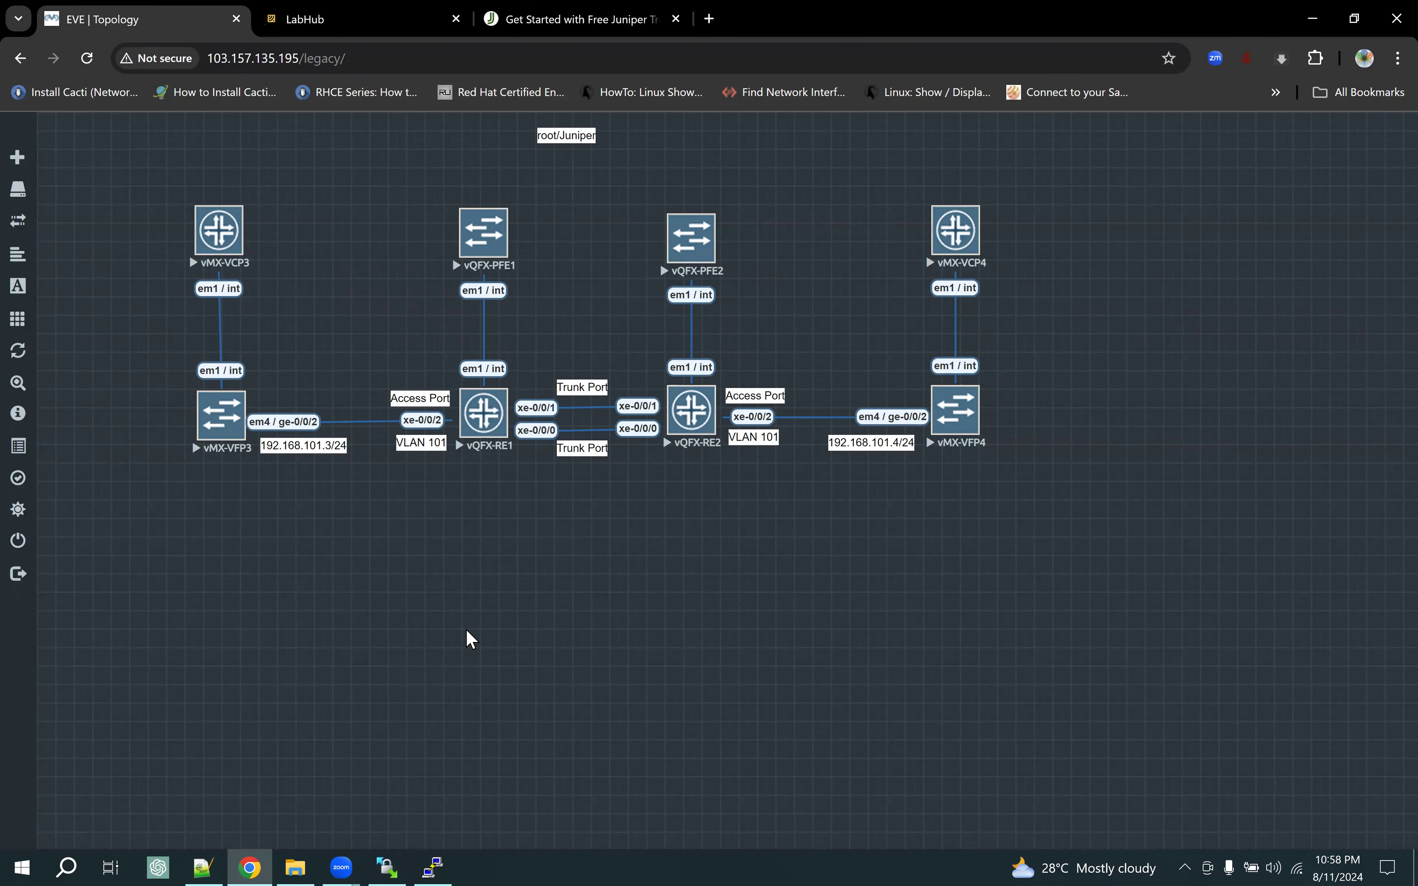
Start a new Juniper vMX node using image vmx-Juniper Router14.1, keeping 2048 MB RAM and 6 Ethernets
right_click(212, 579)
left_click_drag(261, 624, 608, 390)
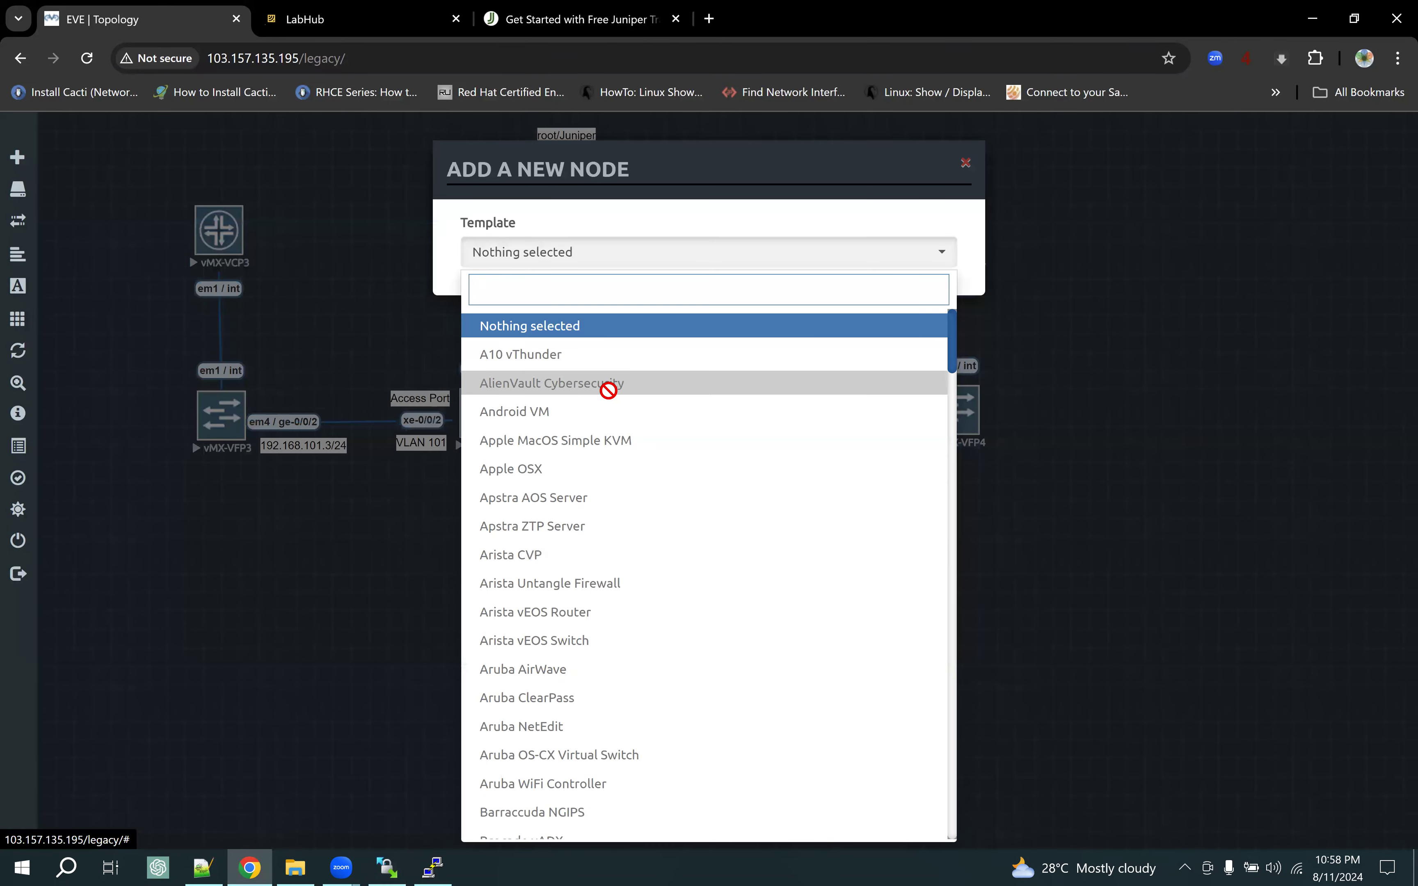
type("vm")
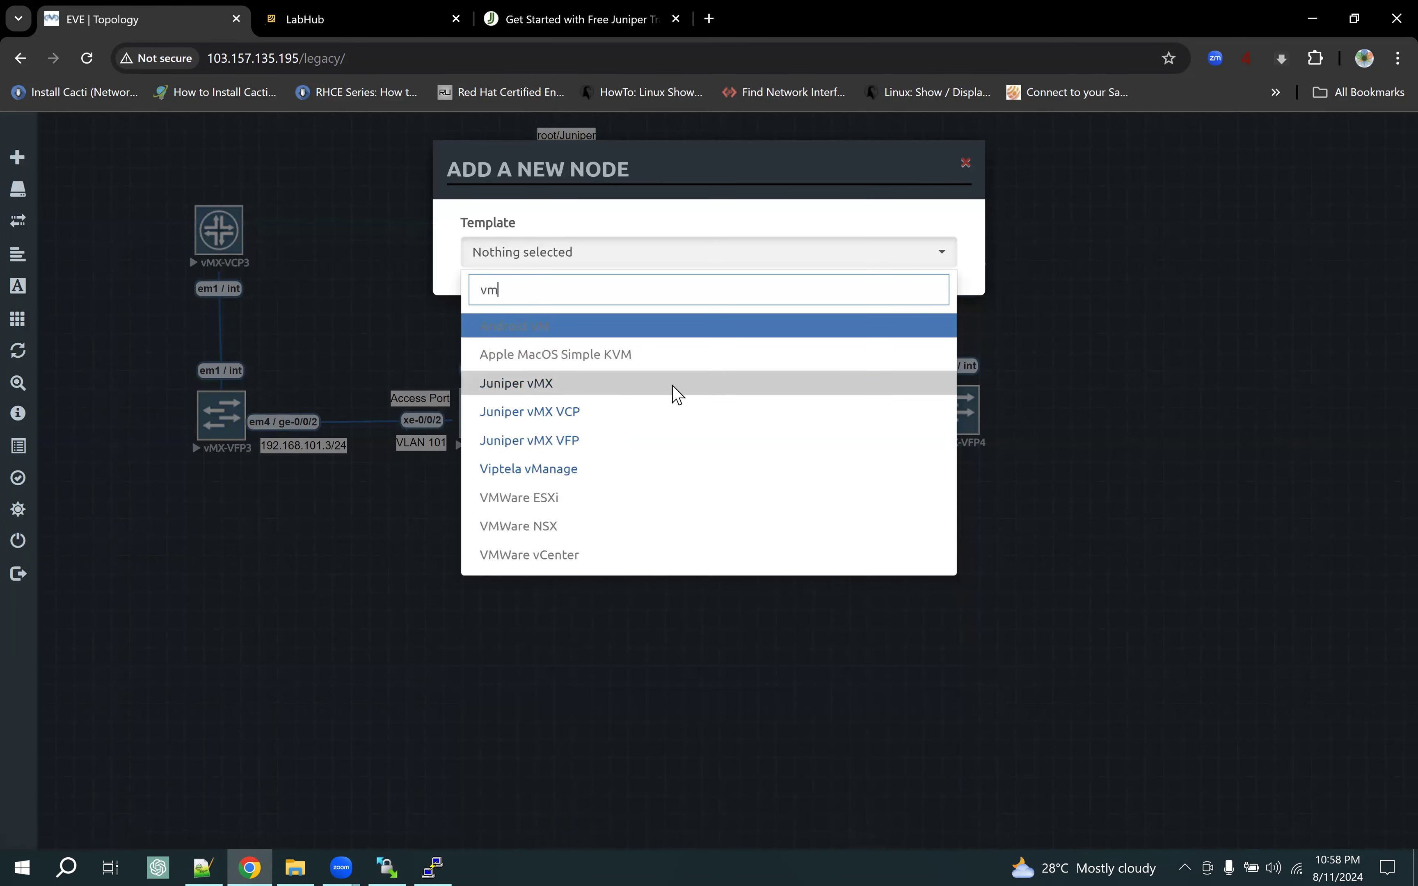
left_click(676, 395)
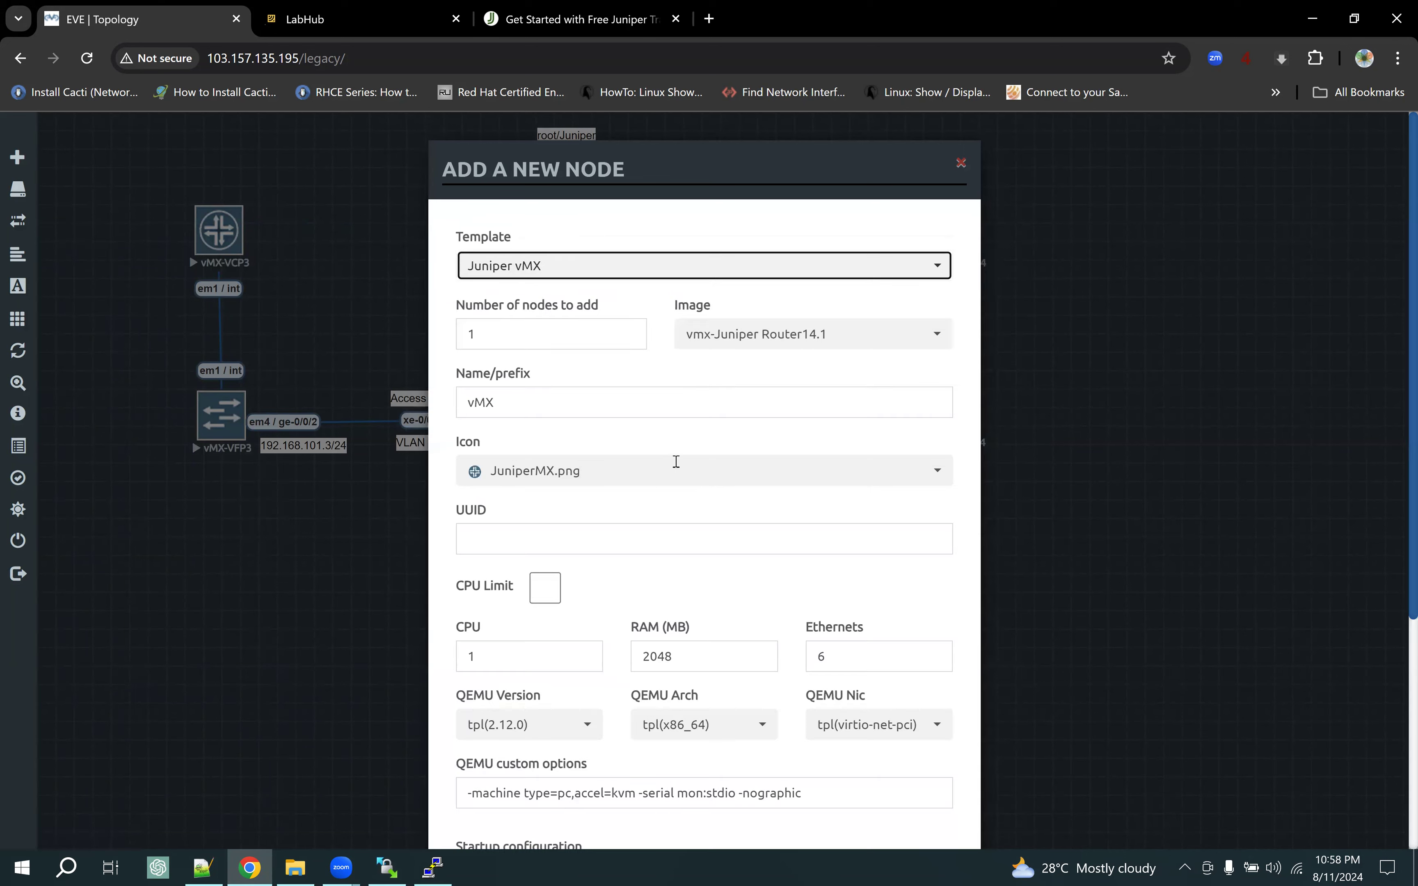
left_click(757, 349)
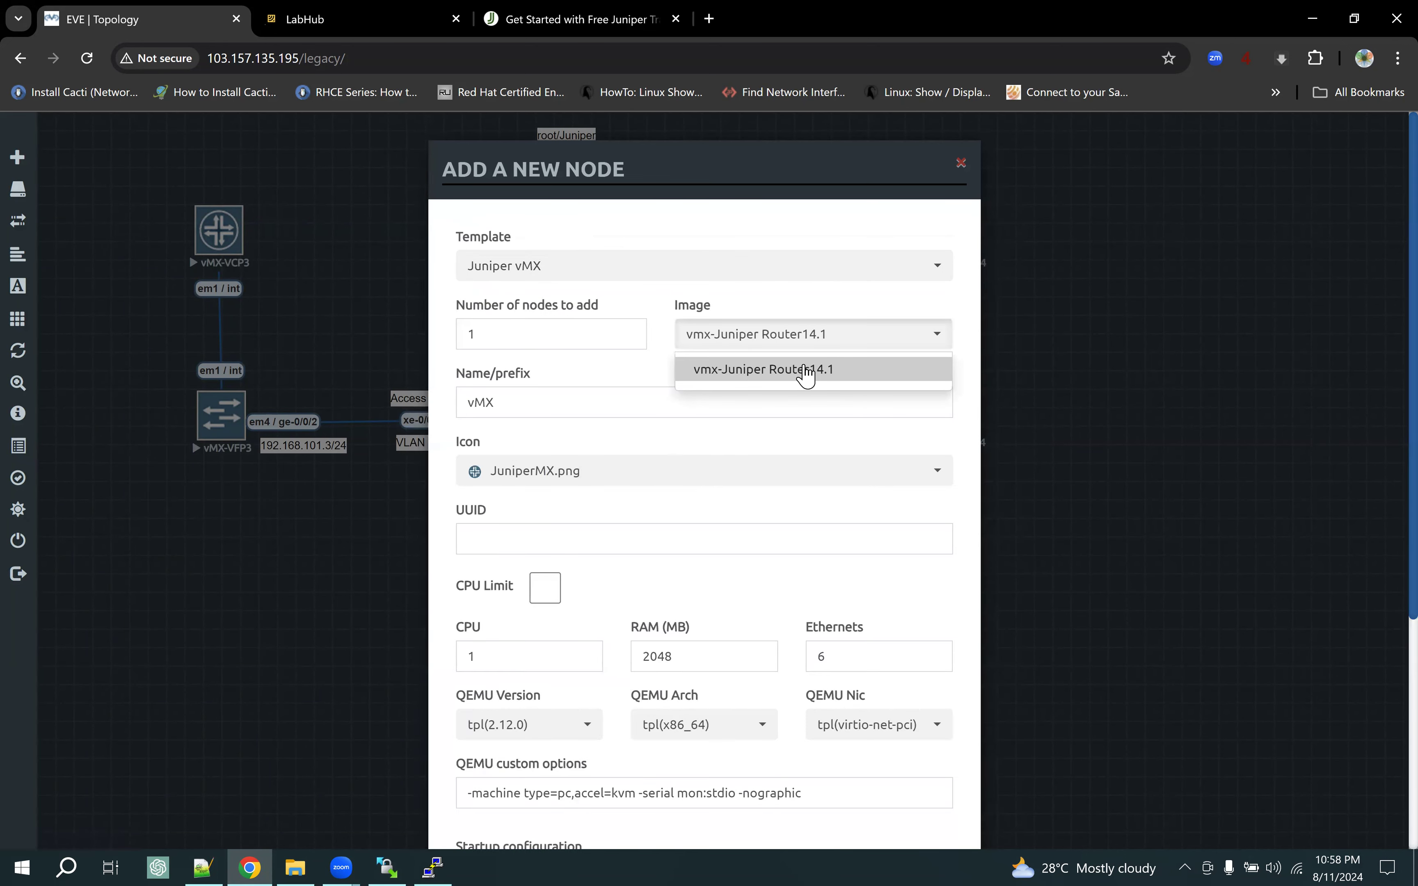
left_click(620, 384)
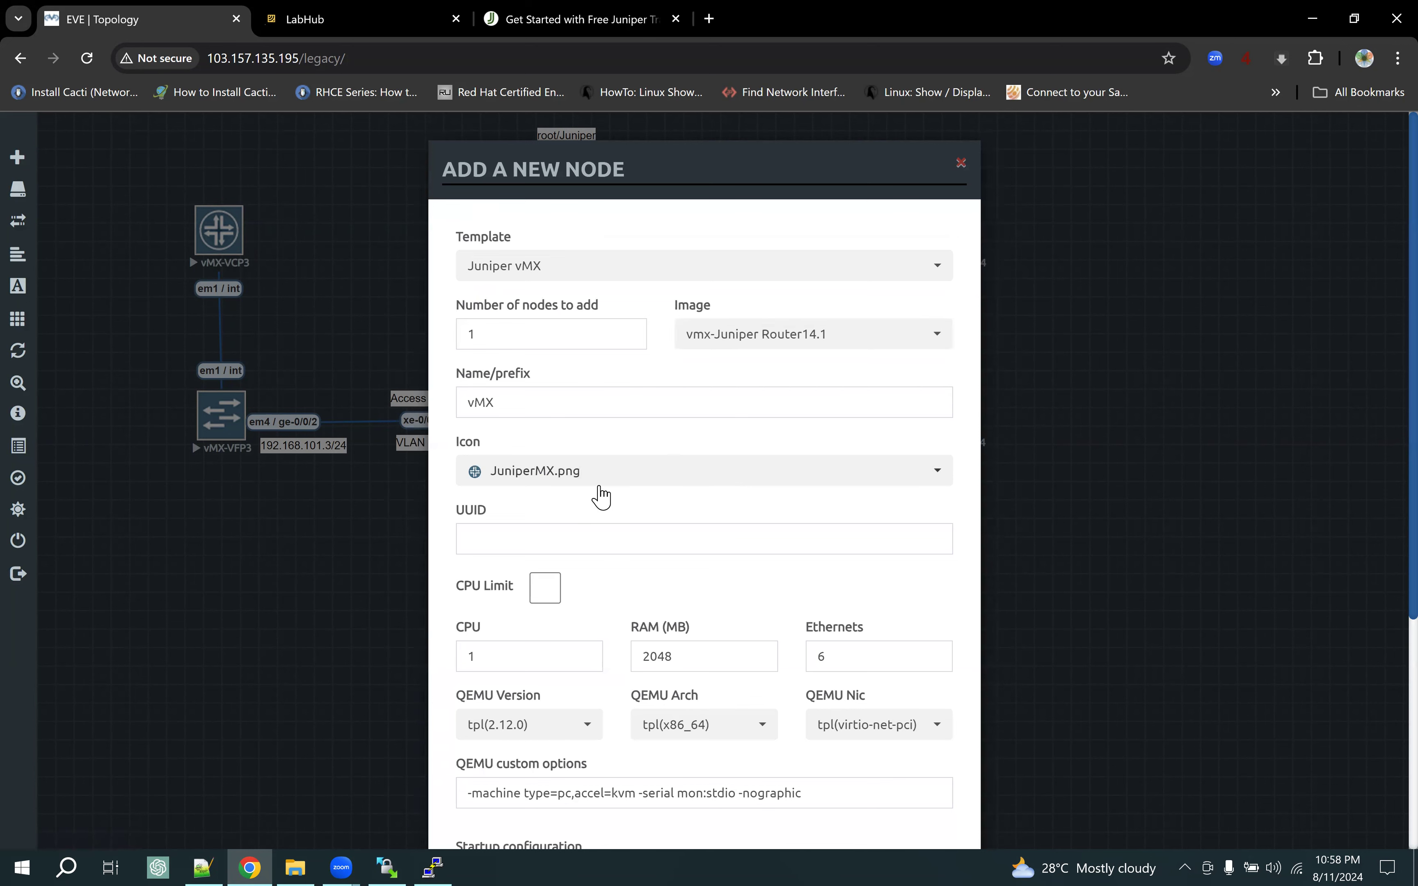
scroll(601, 497, "down", 1)
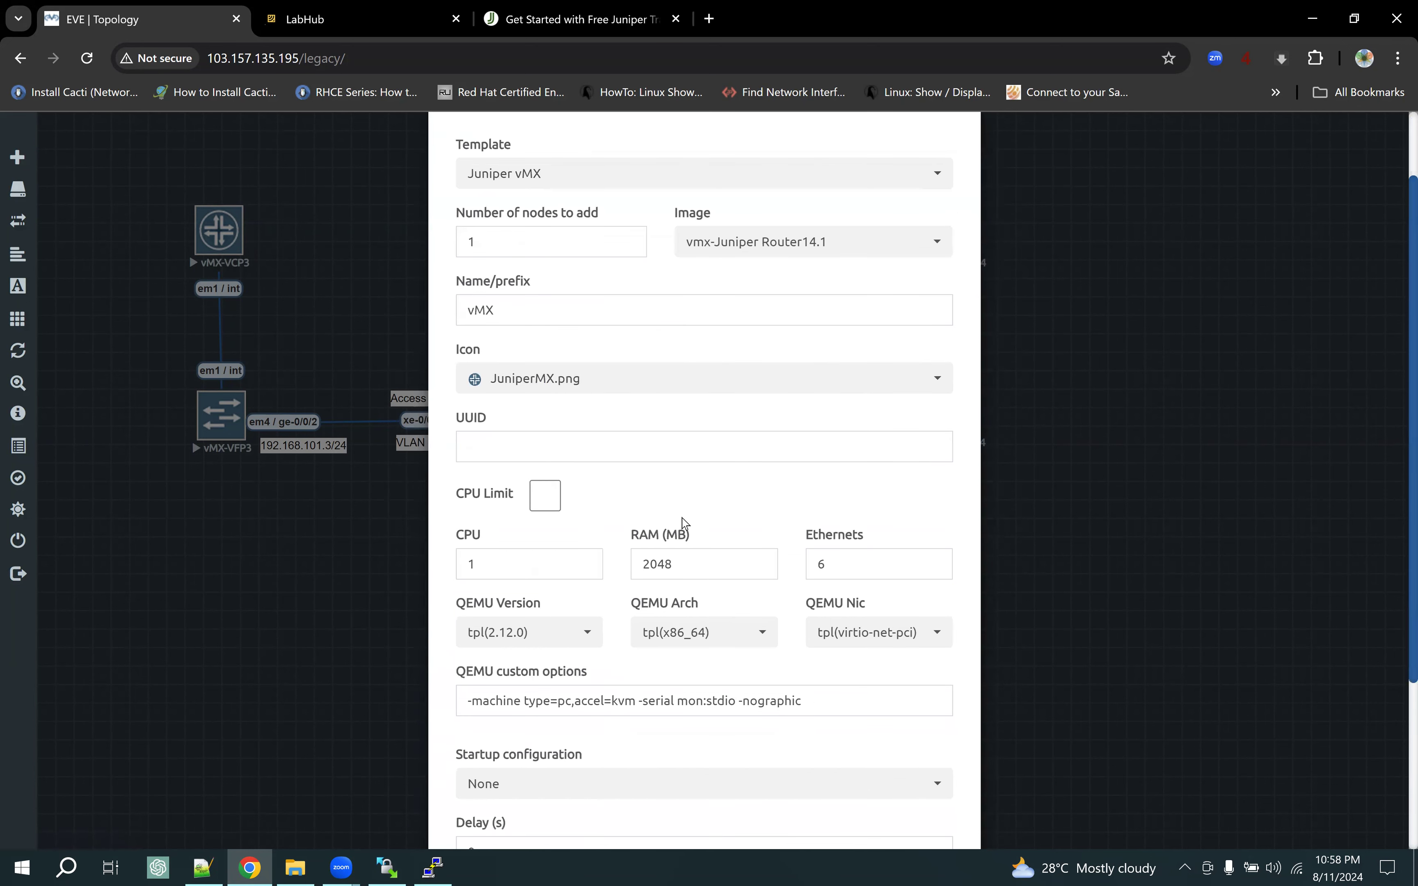
scroll(685, 524, "down", 1)
double_click(473, 472)
double_click(668, 474)
double_click(852, 474)
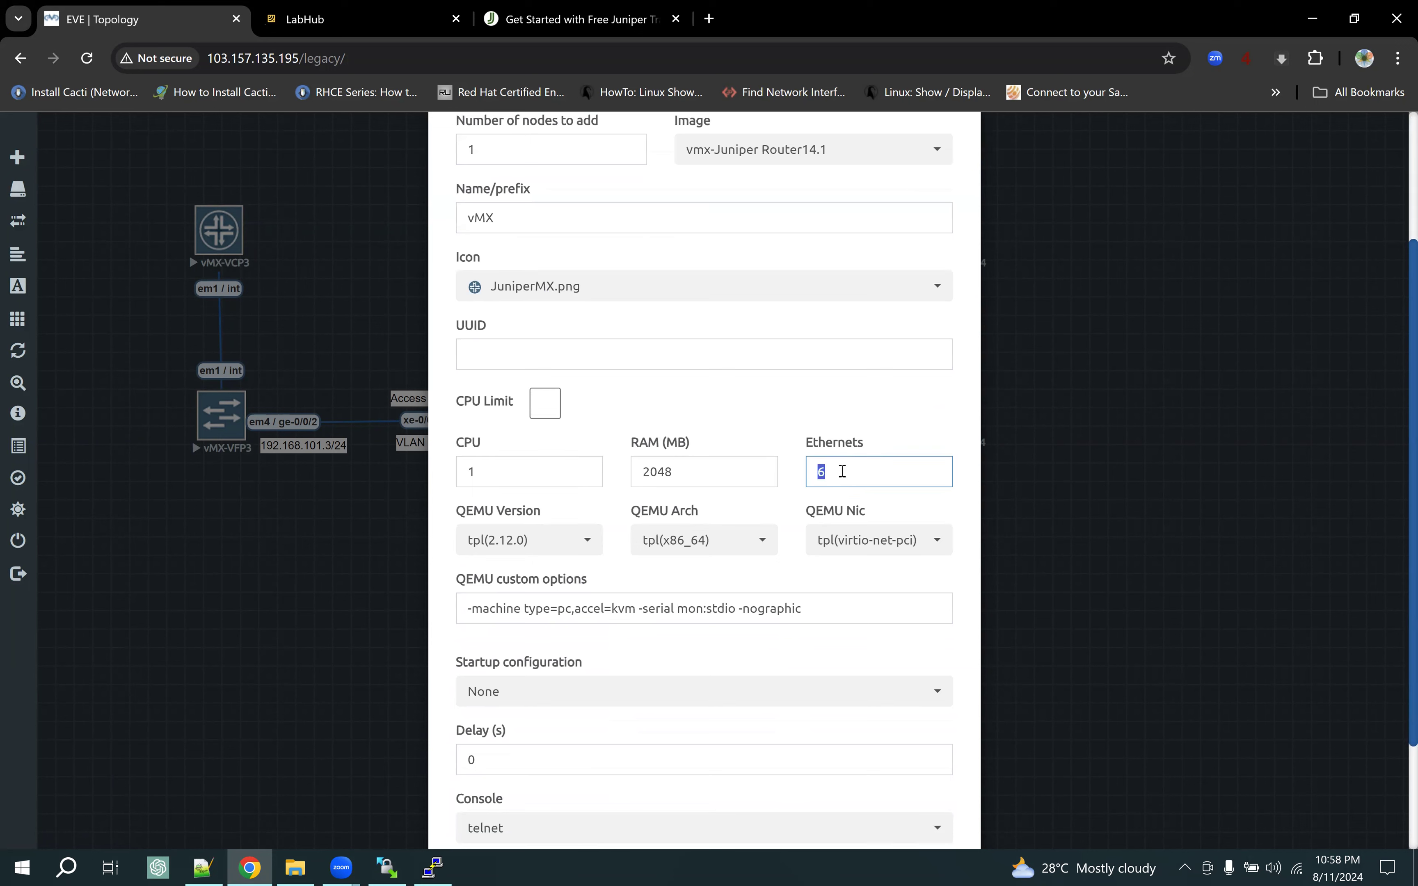
double_click(658, 474)
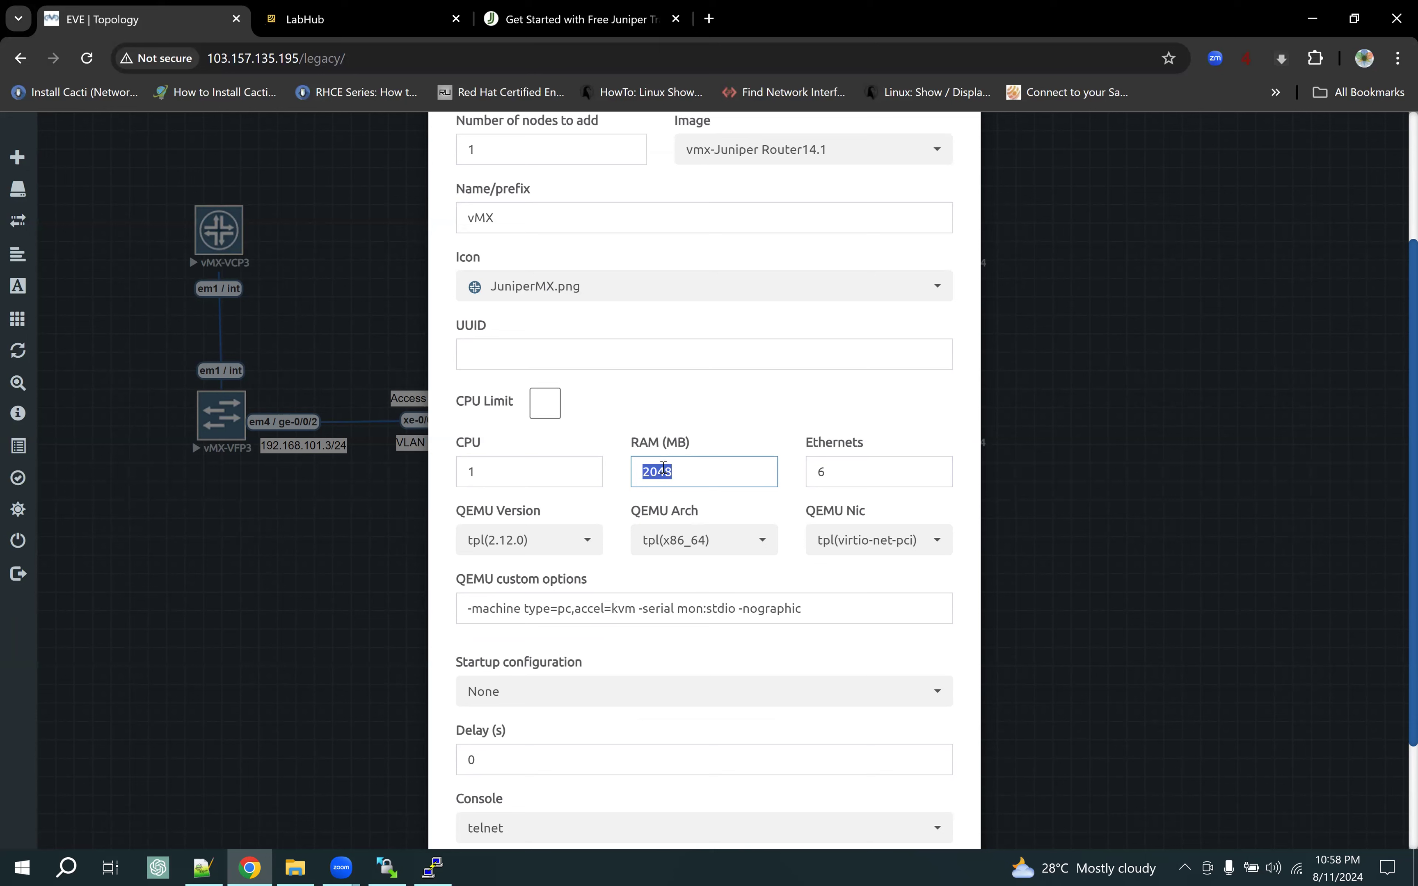
left_click(712, 474)
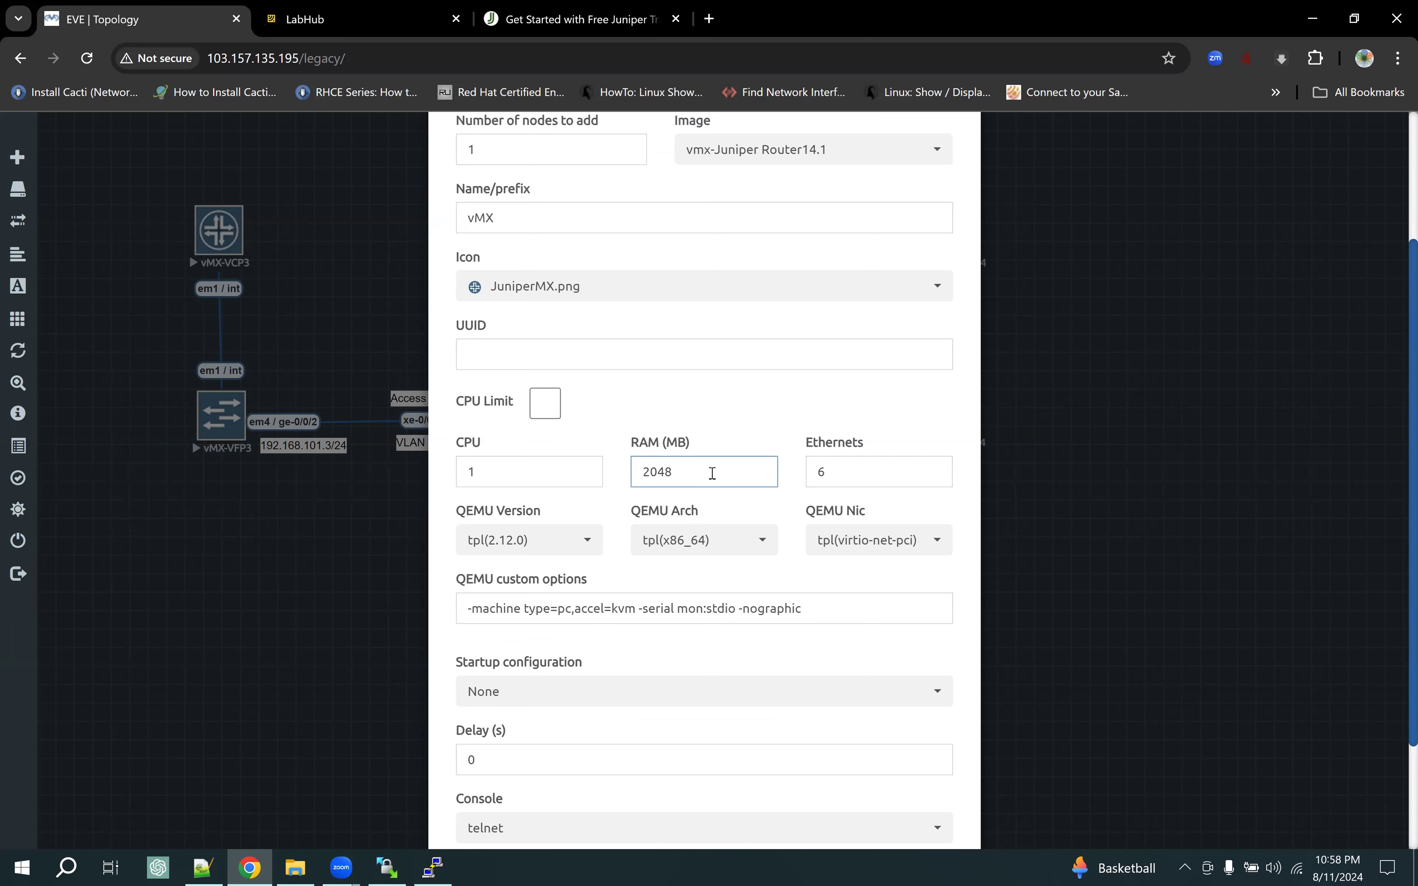
Set the number of nodes to 2 and save, creating vMX9 and vMX10
scroll(712, 474, "down", 3)
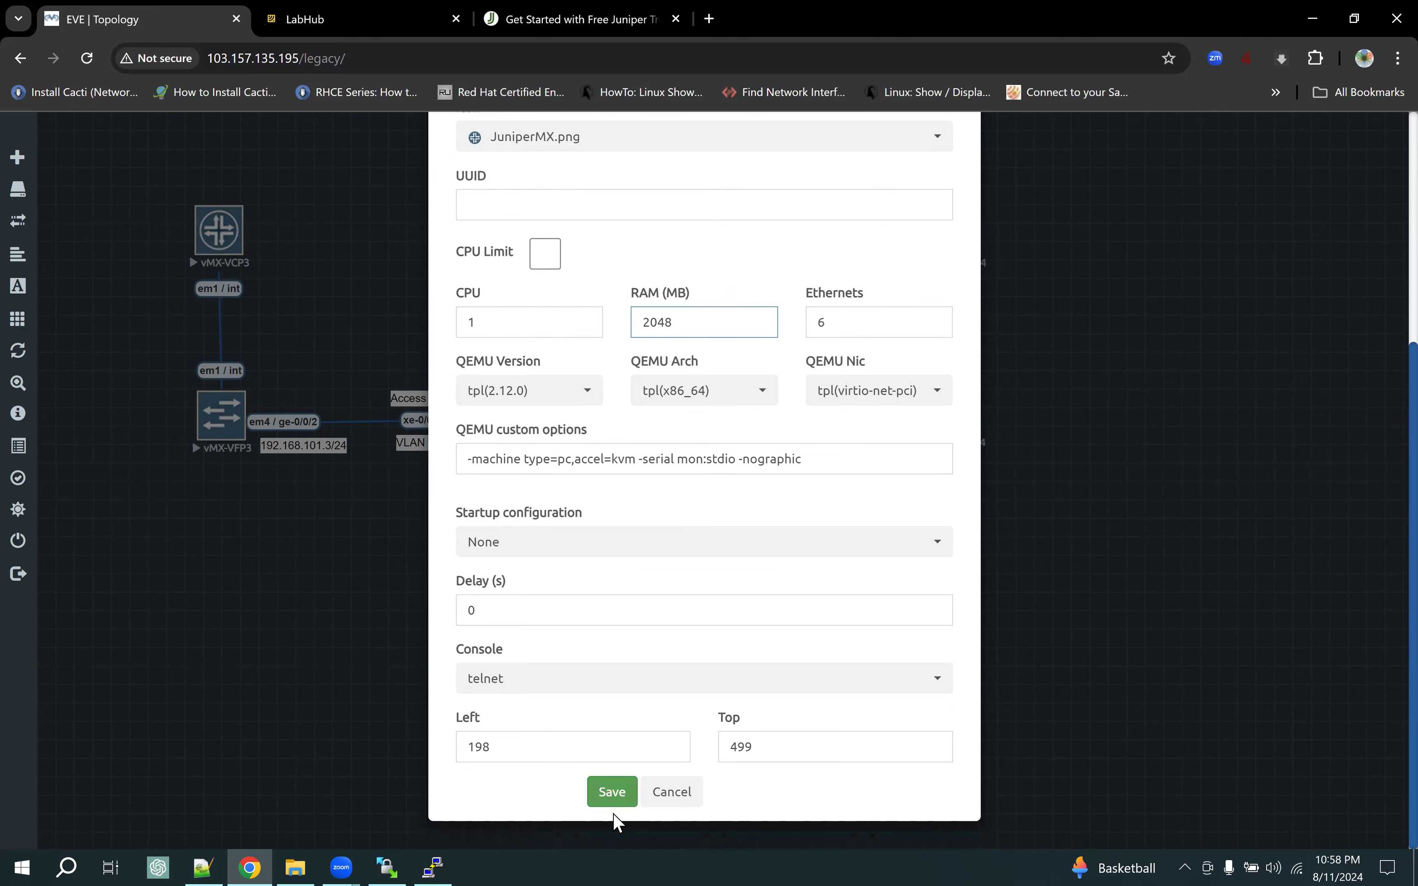
scroll(536, 411, "up", 5)
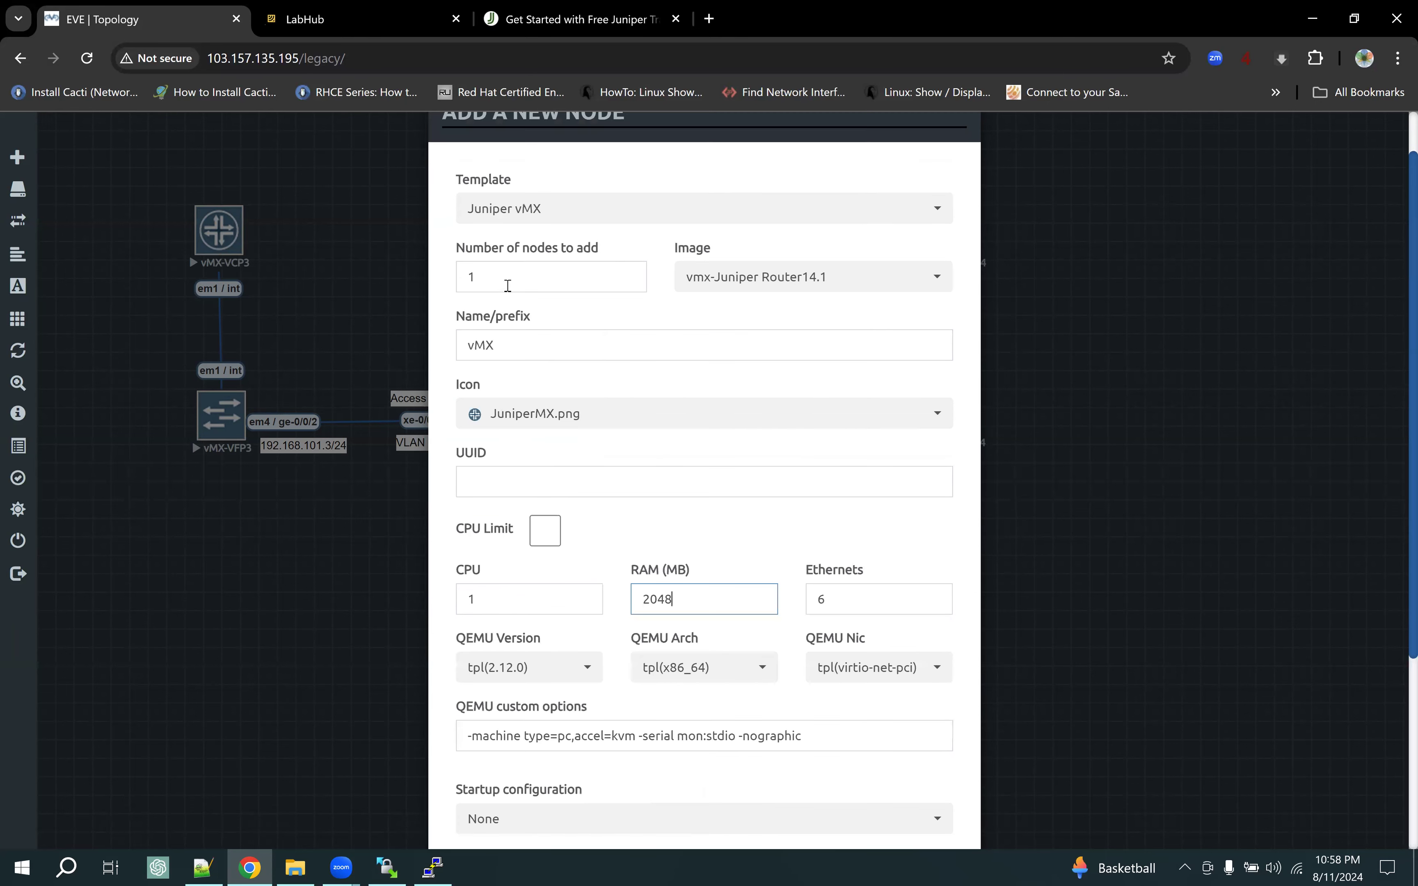
double_click(486, 279)
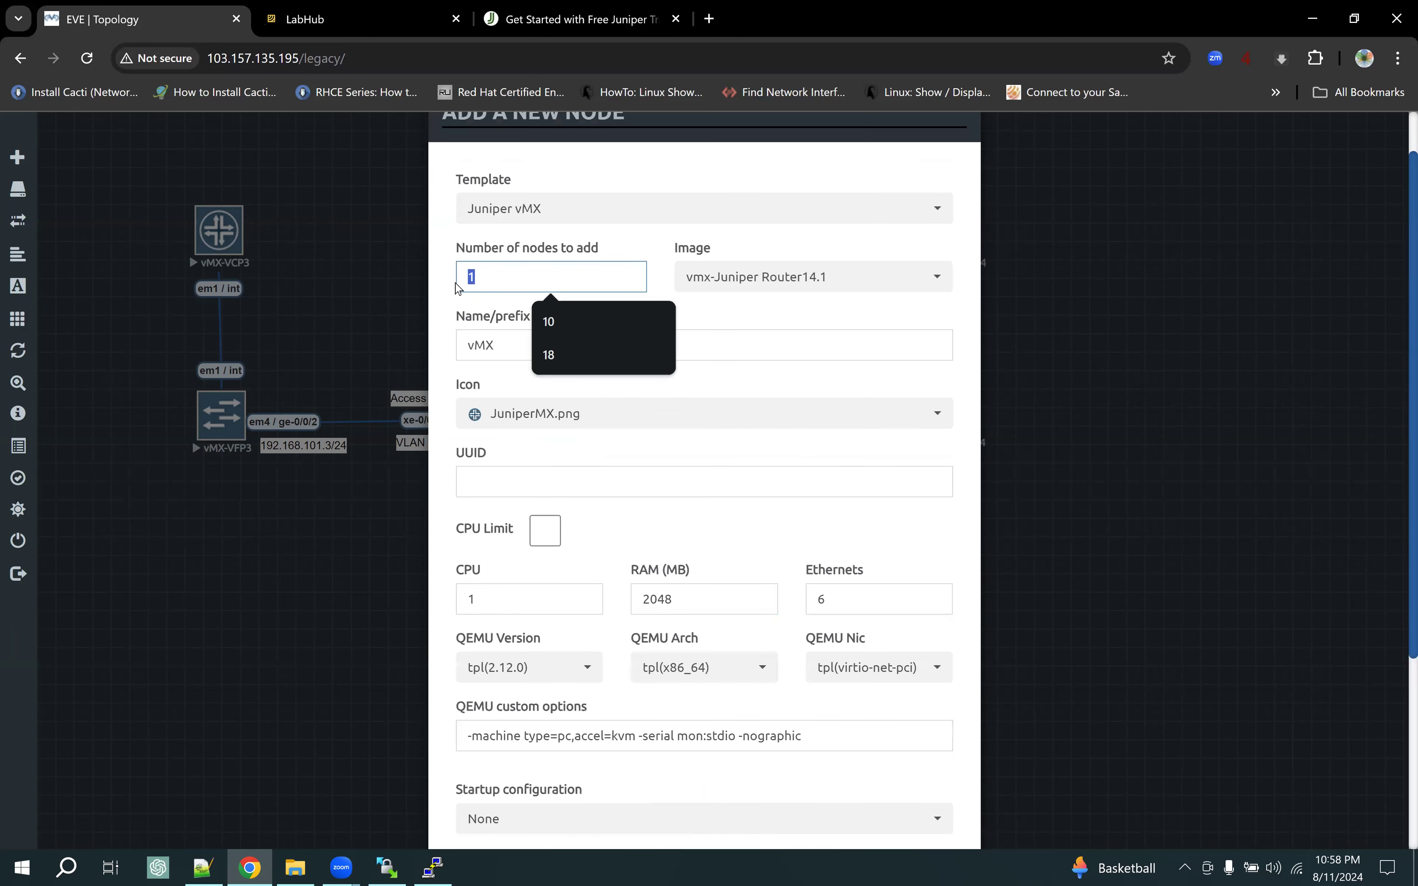
left_click(503, 276)
left_click_drag(506, 276, 381, 284)
type("2")
left_click(767, 319)
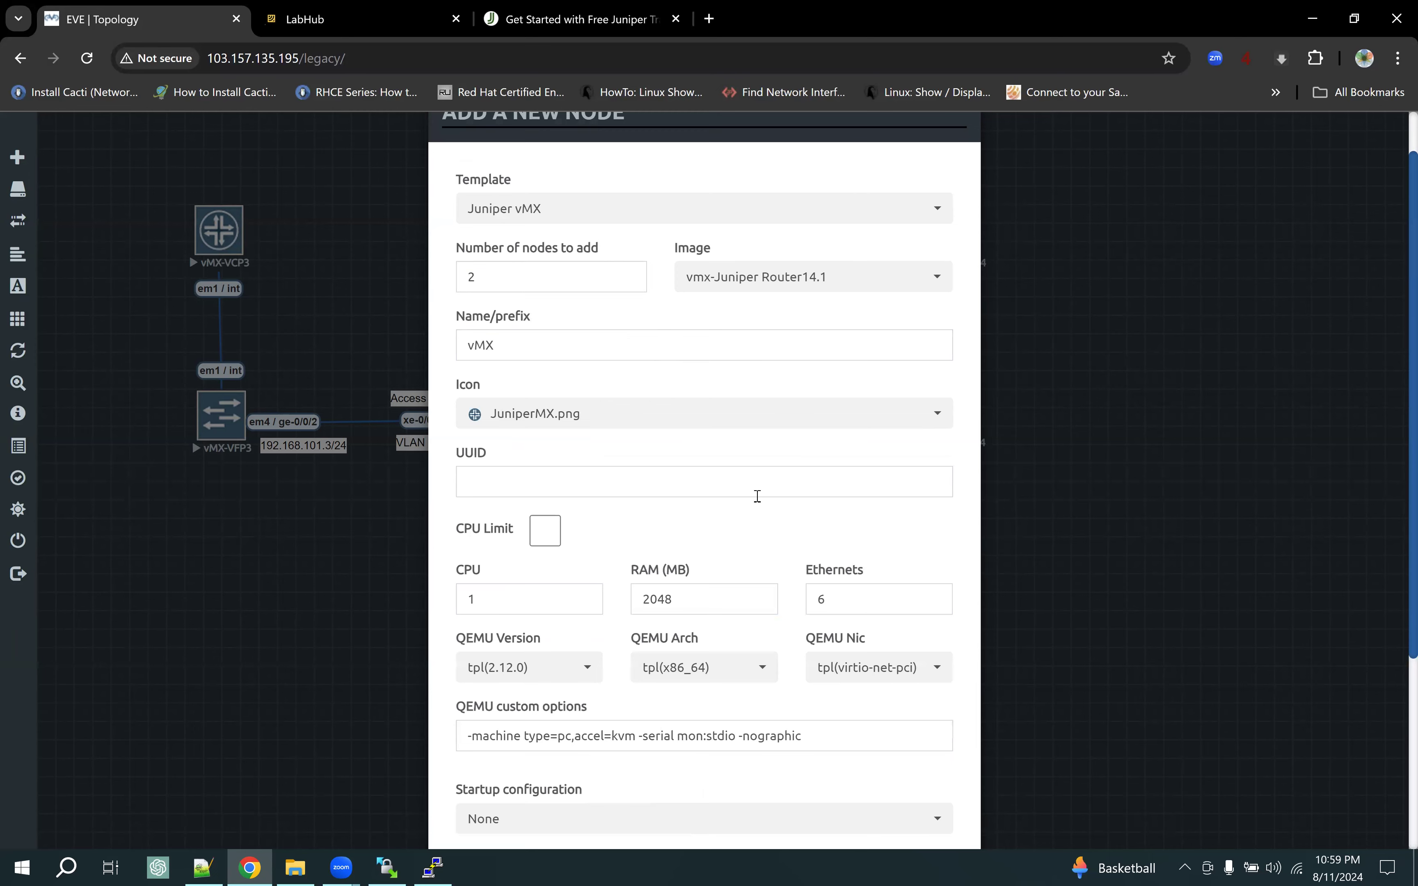
scroll(757, 496, "down", 5)
left_click(618, 794)
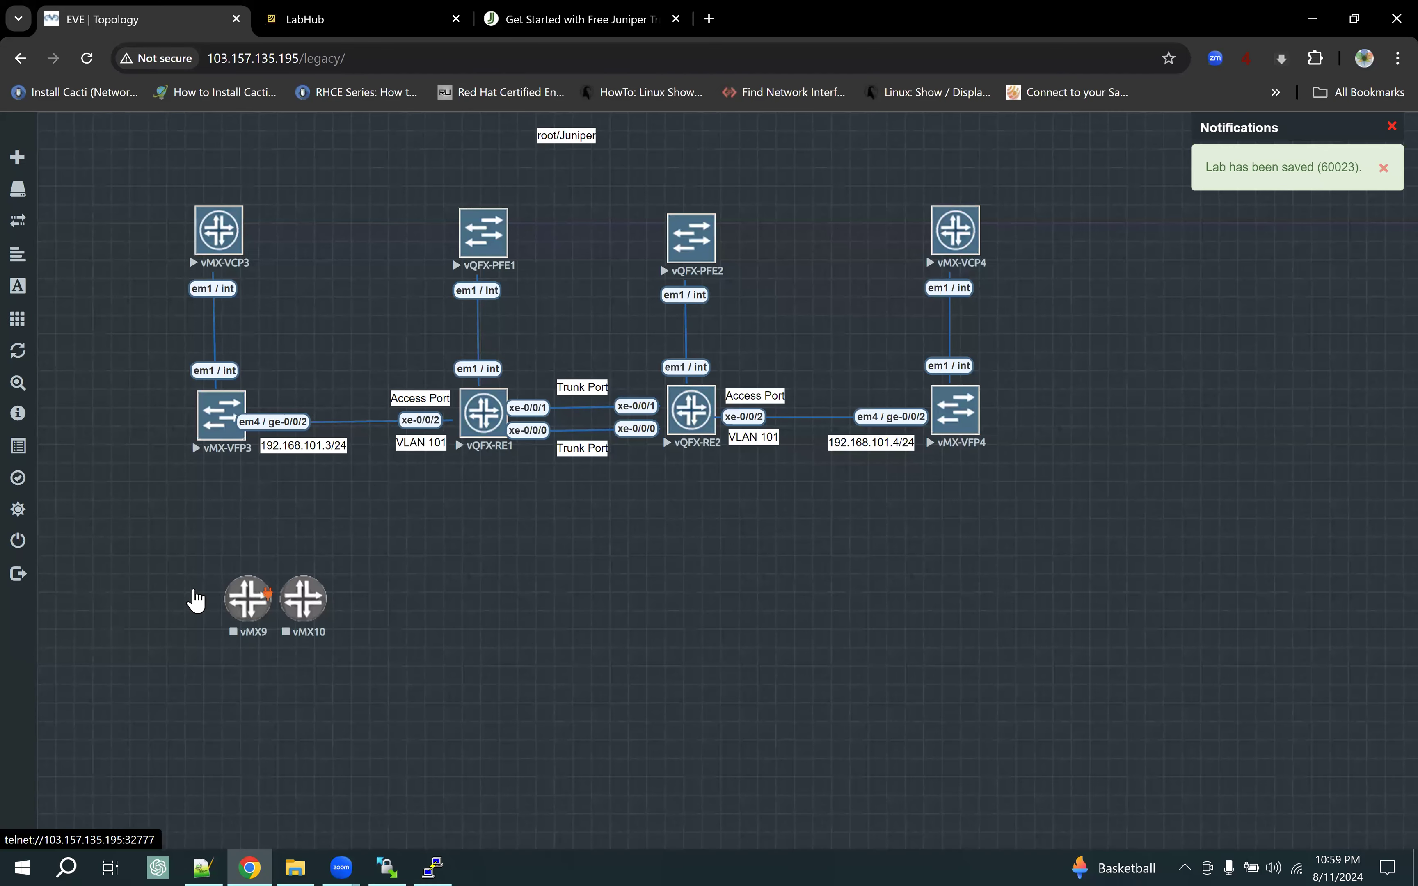
Move vMX9 left and vMX10 right, then start a vMX9–vMX10 link and cancel it
left_click_drag(248, 597, 126, 580)
left_click_drag(303, 598, 323, 568)
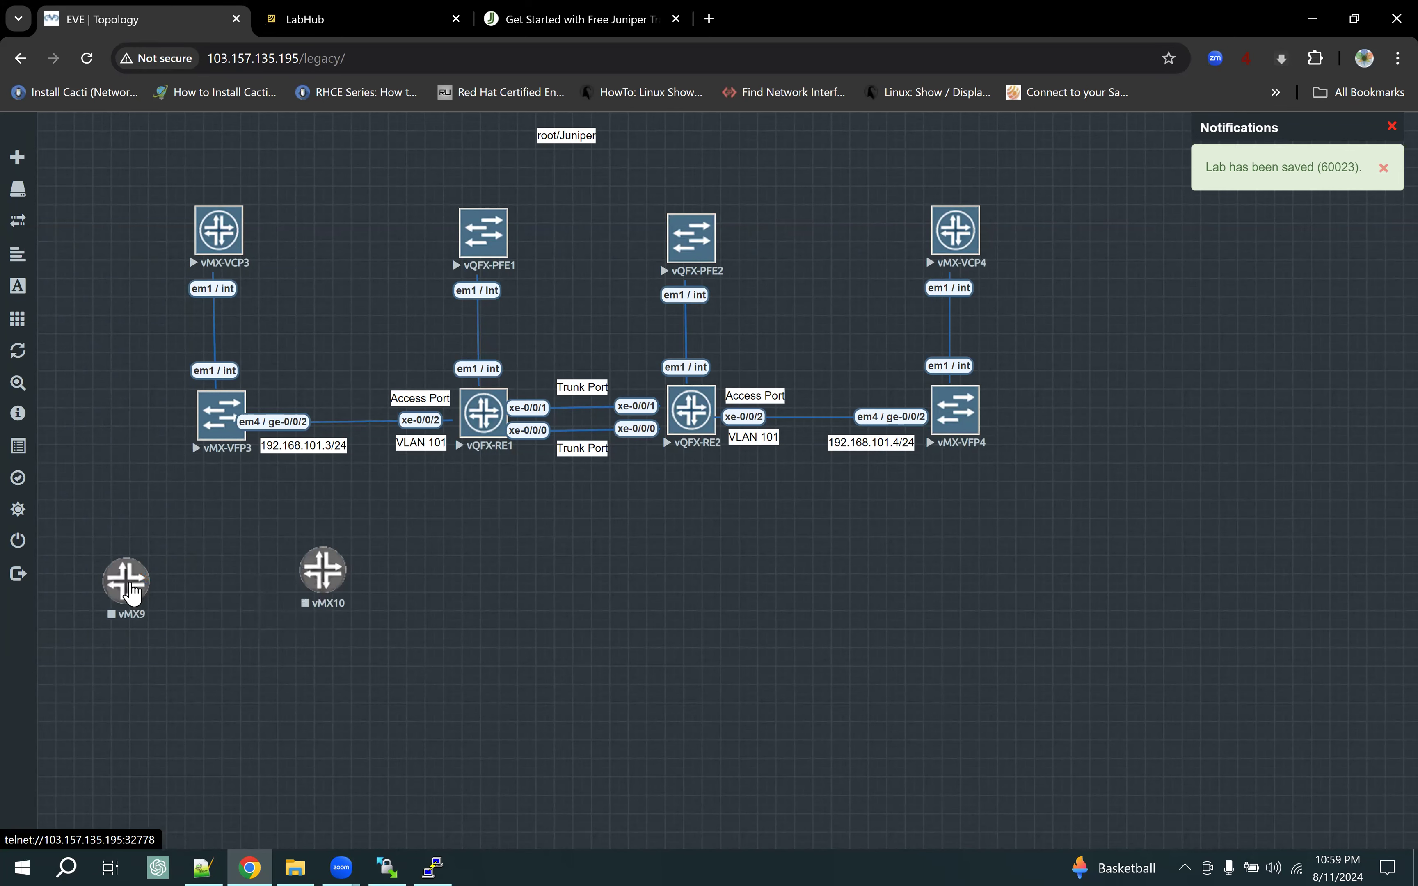
left_click_drag(145, 572, 322, 576)
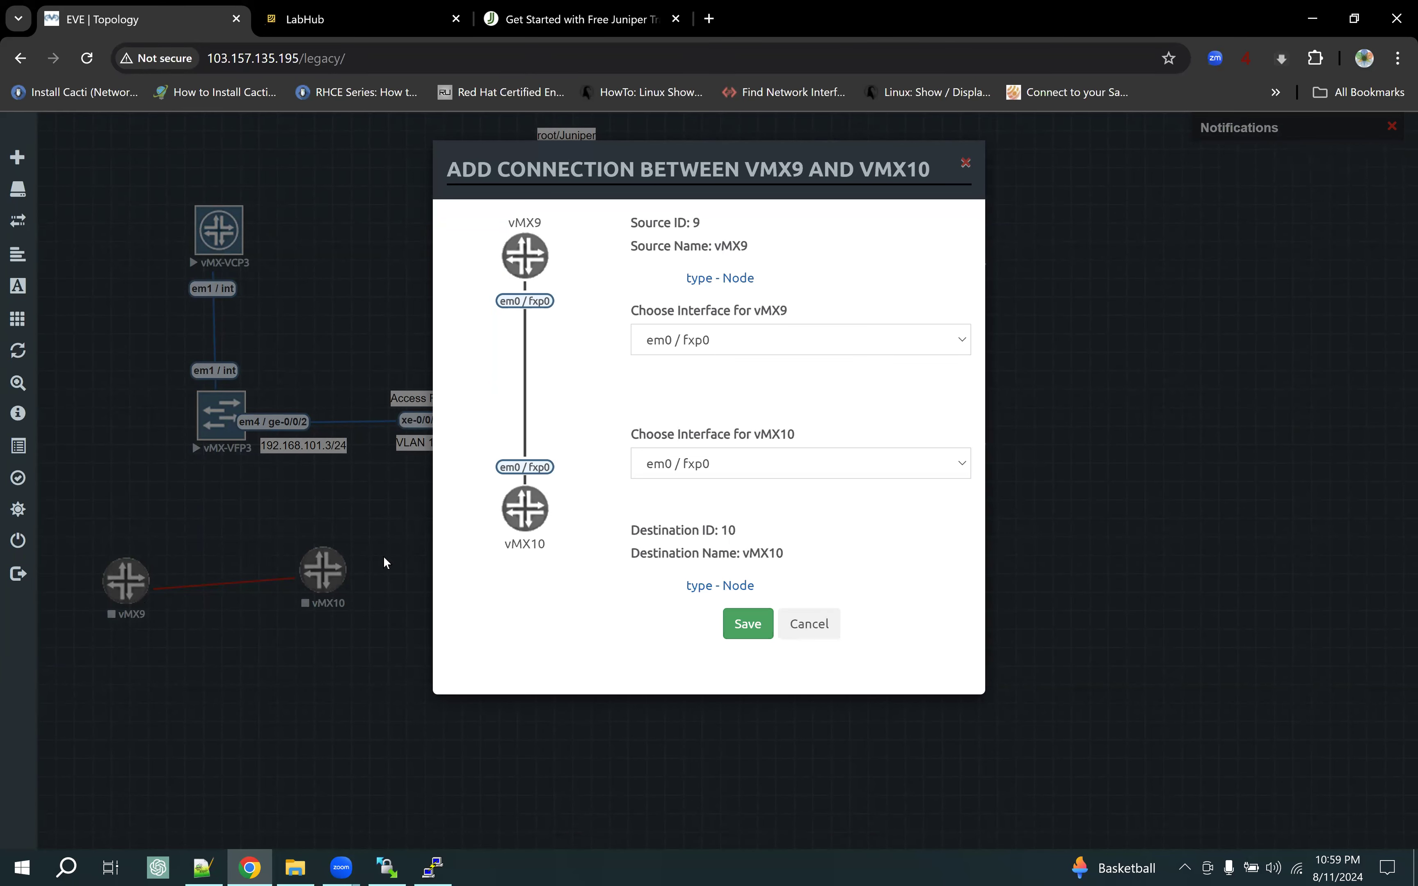
left_click(708, 350)
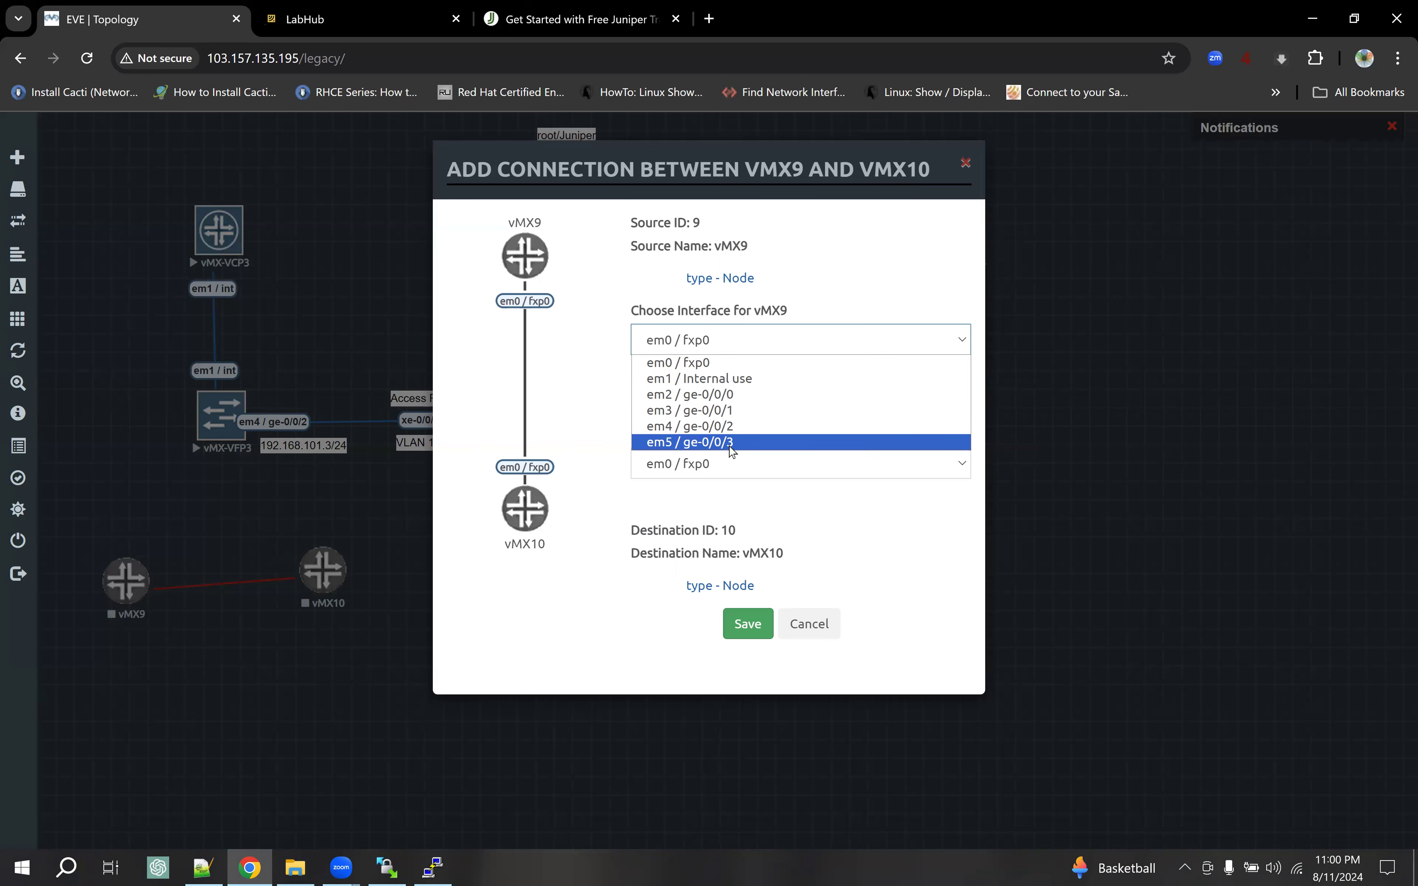
left_click(830, 626)
left_click(830, 626)
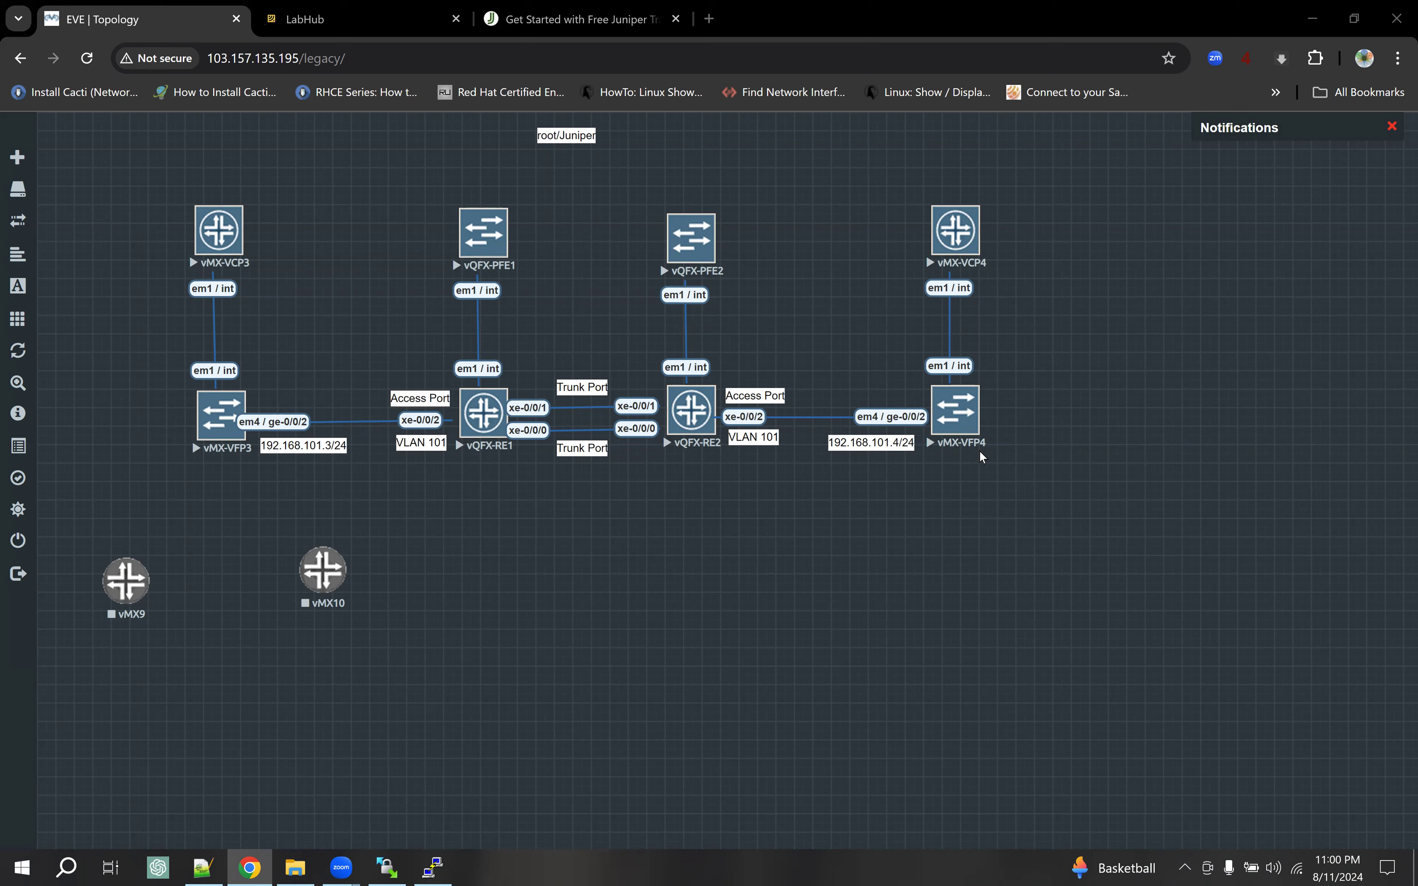
Switch to the 'Get Started with Free Juniper' tab and restore Chrome to a smaller window
left_click(615, 19)
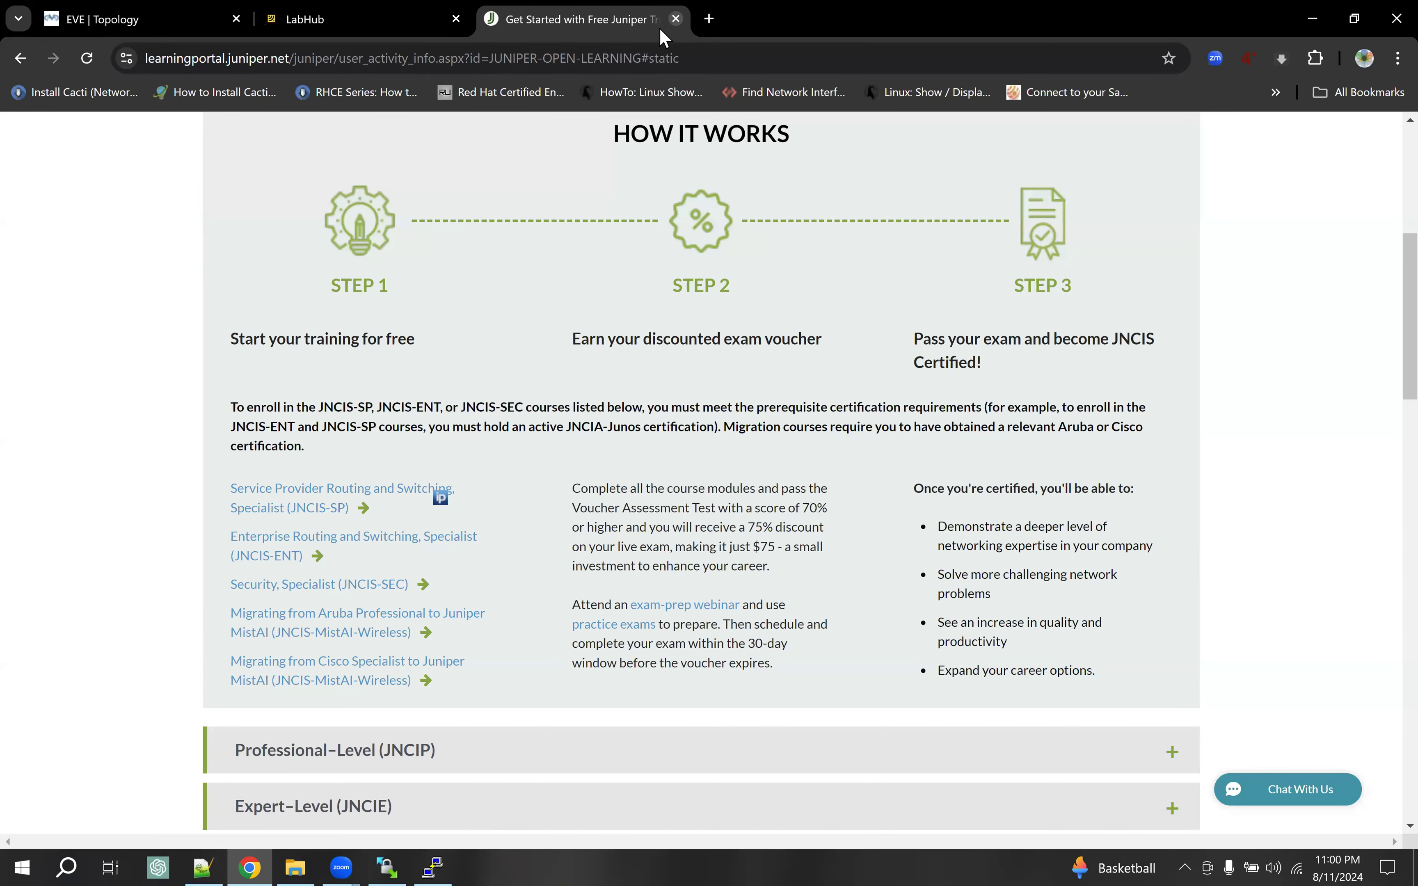
left_click(1352, 19)
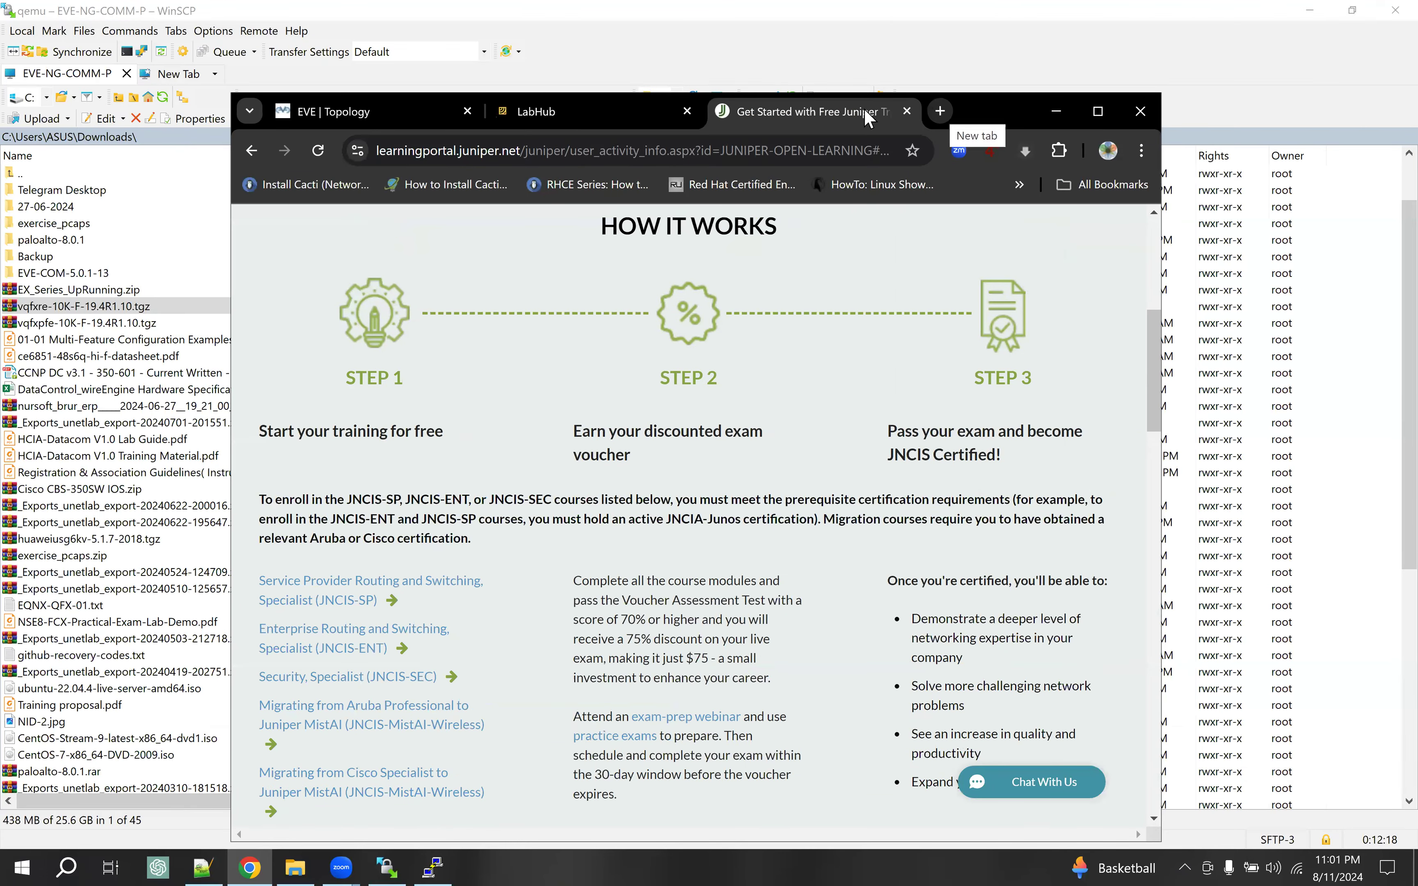
Load juniper.net in a new tab and go to Training > Certification
left_click(940, 113)
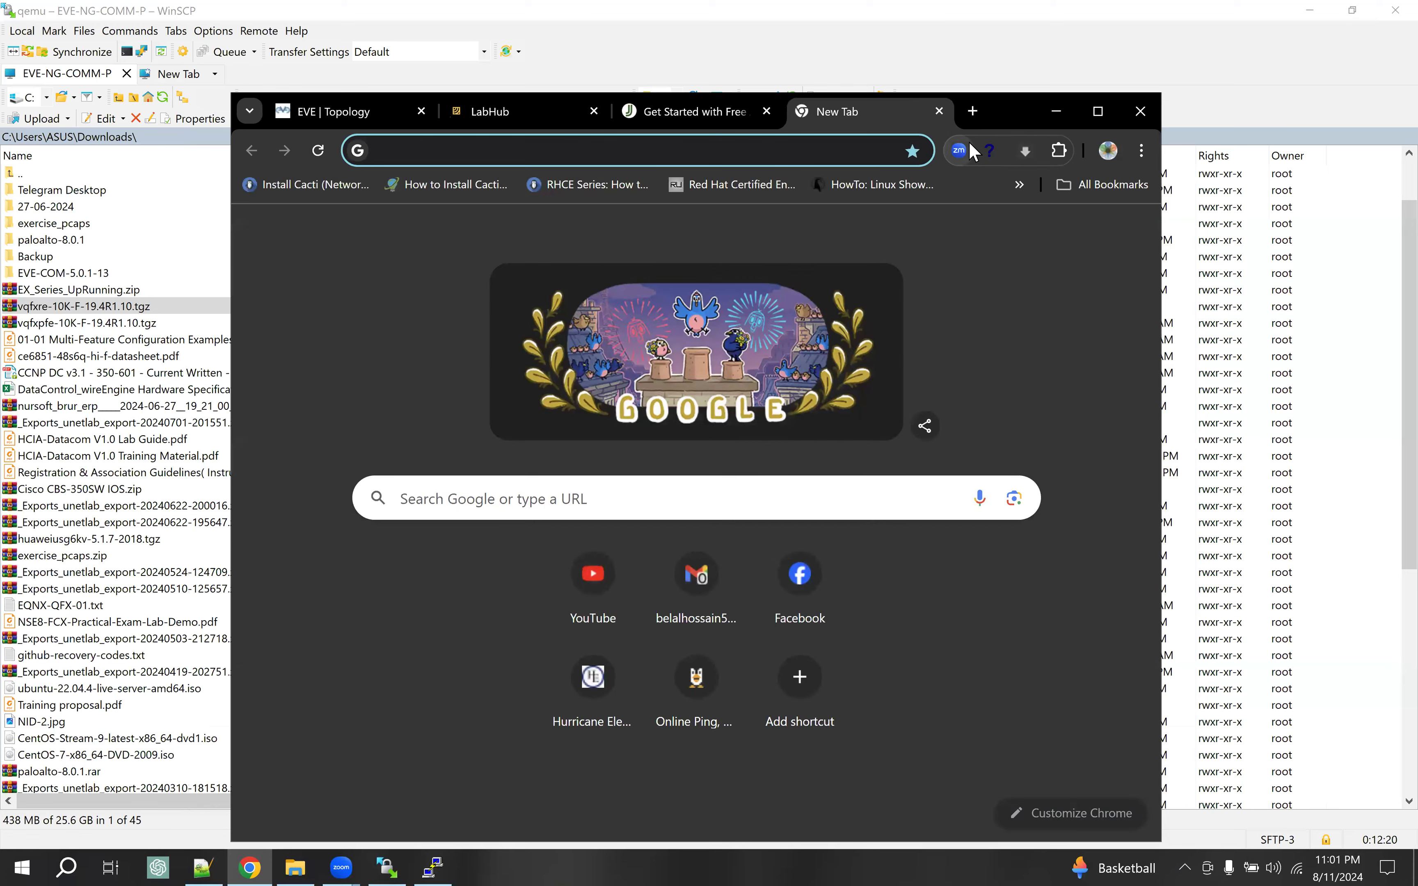
type("juni")
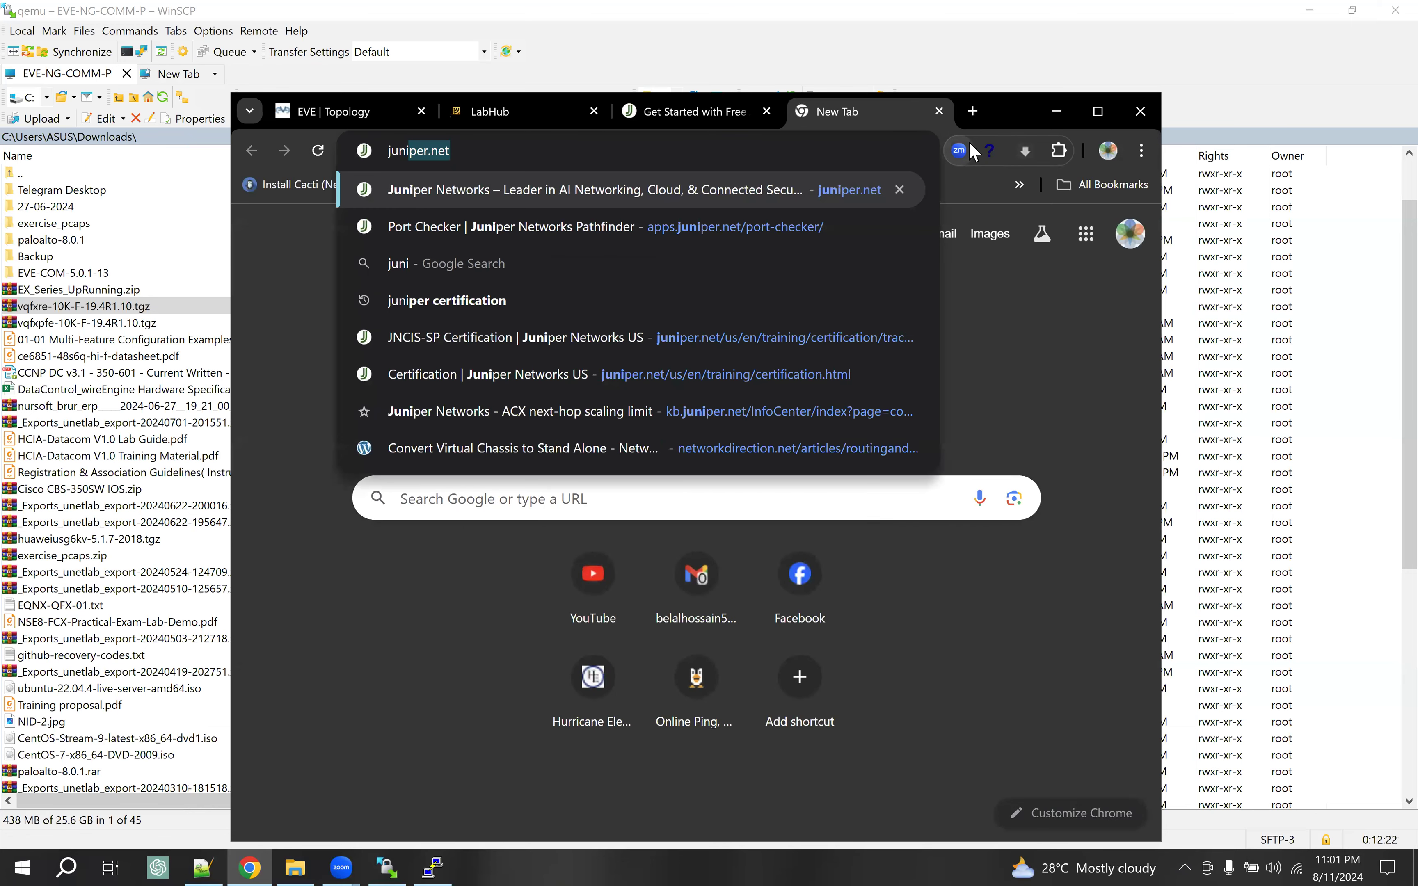
key("Return")
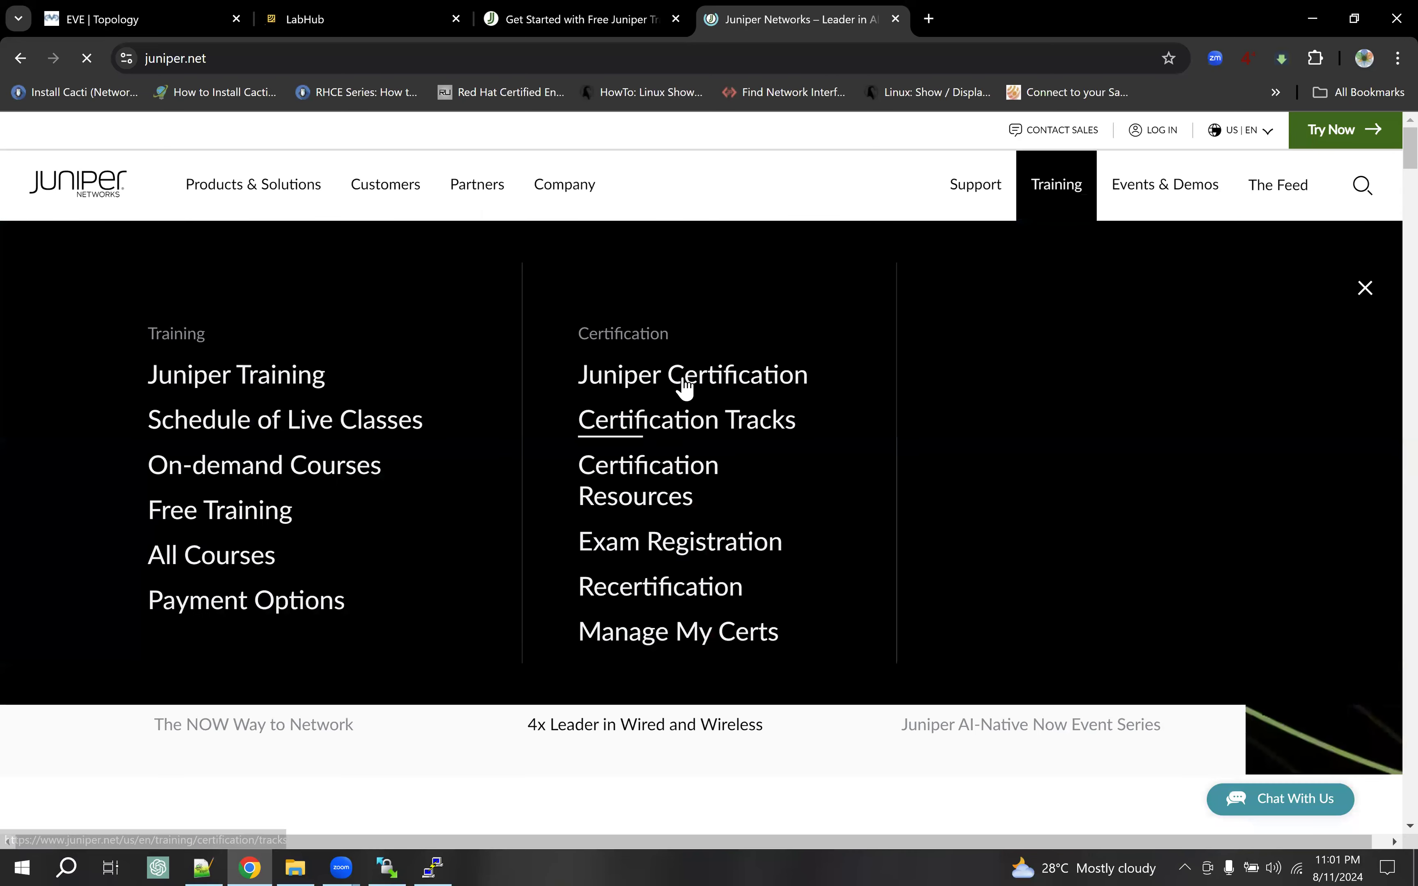
left_click(680, 386)
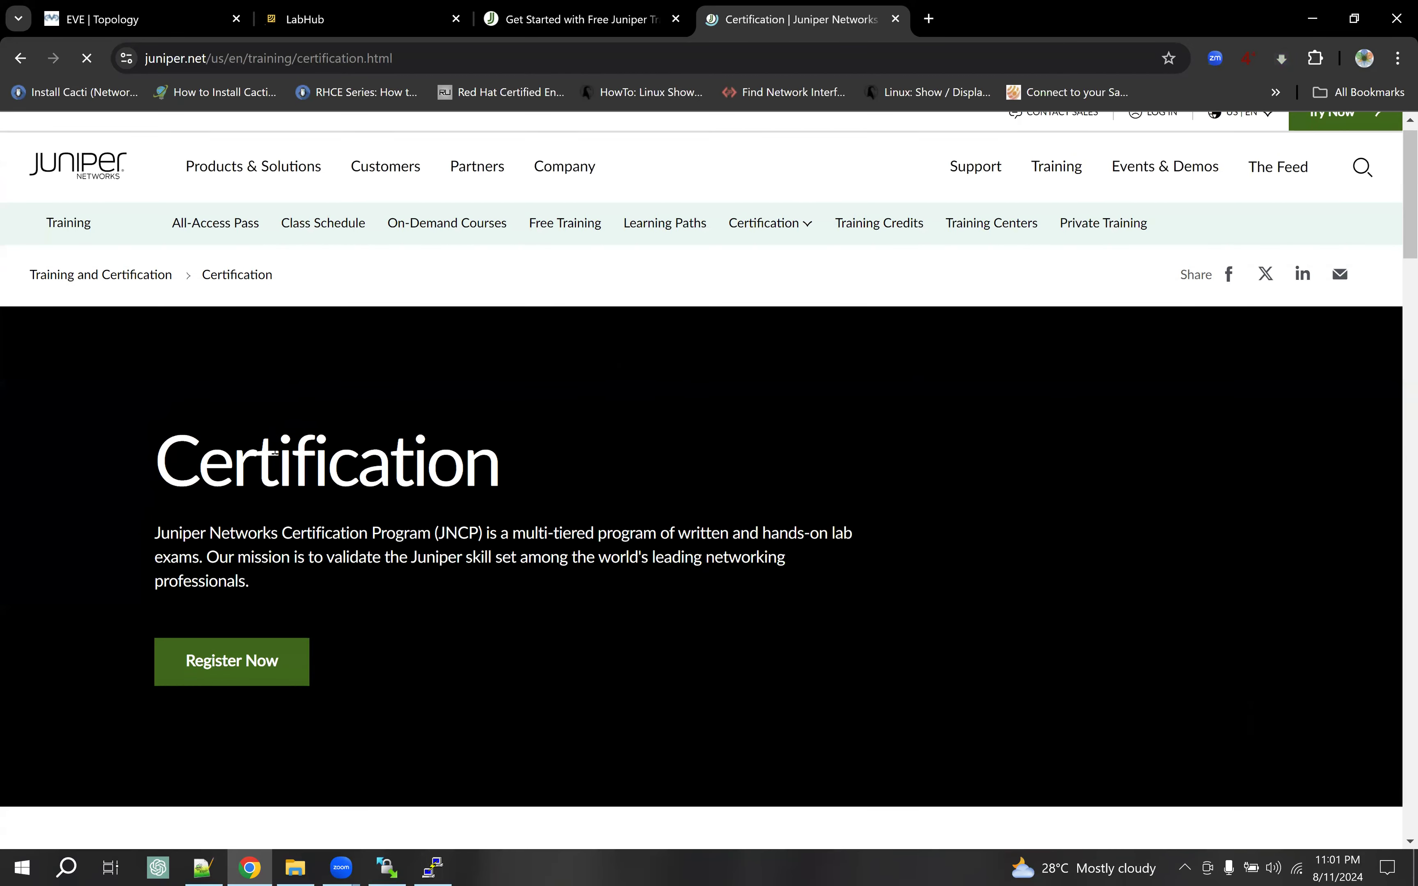
Open the JNCIS-SP page, highlight the Martian addresses objective, and restore Chrome to a smaller window
scroll(273, 452, "down", 15)
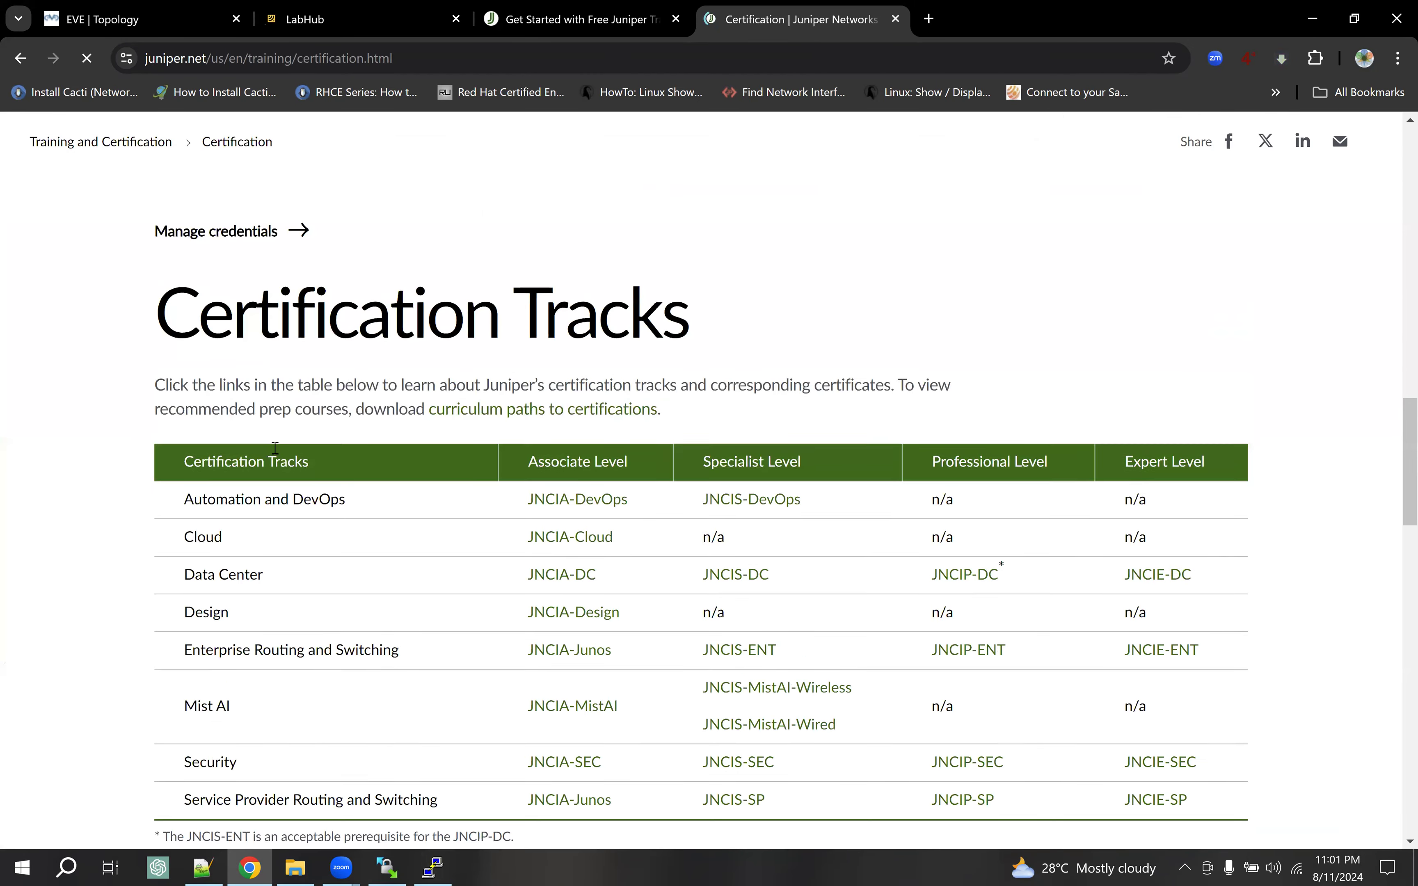
left_click(745, 710)
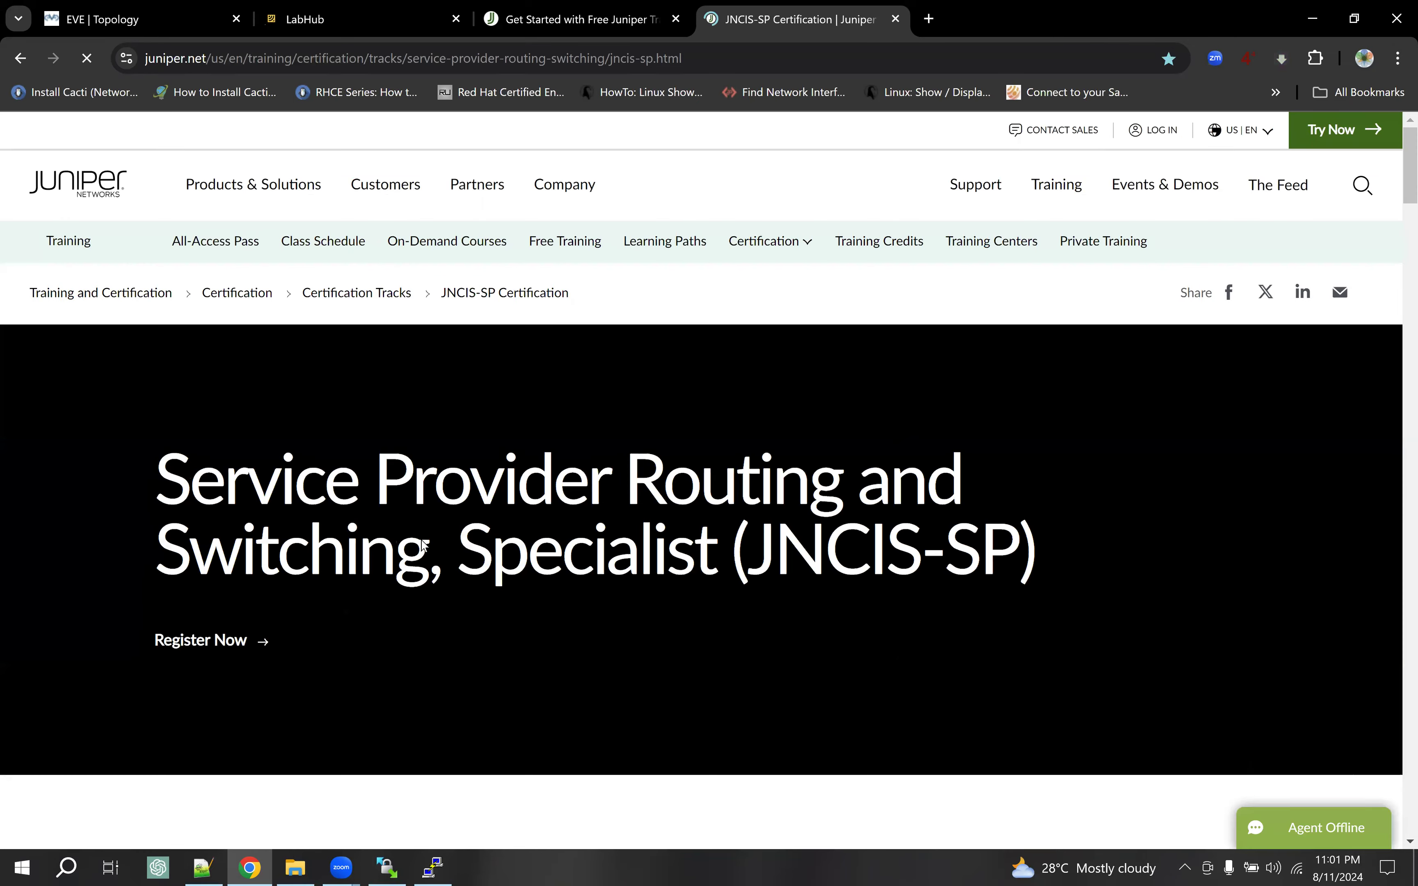
scroll(423, 549, "down", 4)
scroll(423, 550, "down", 20)
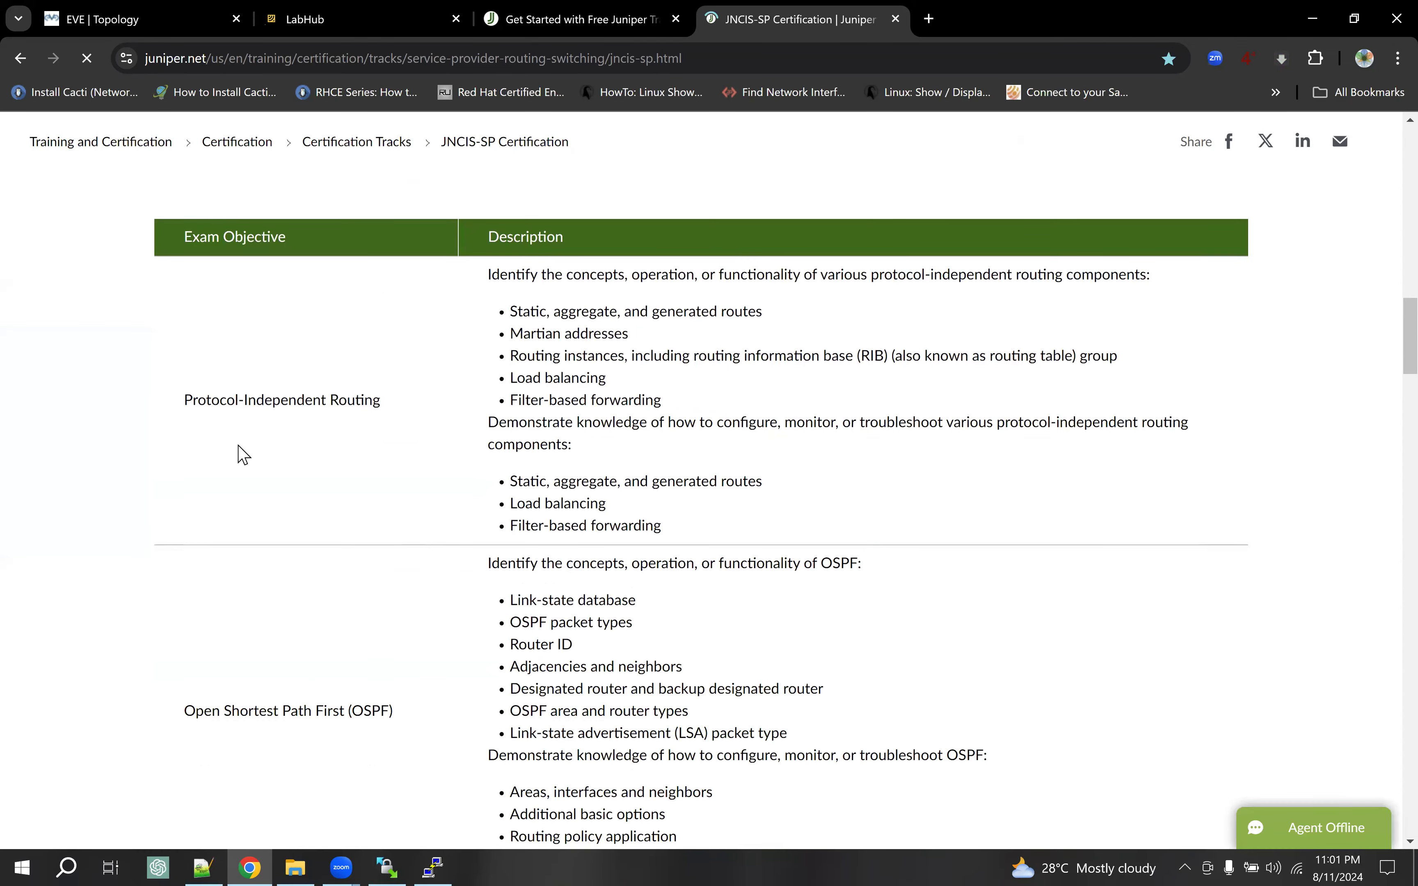
left_click_drag(183, 400, 382, 405)
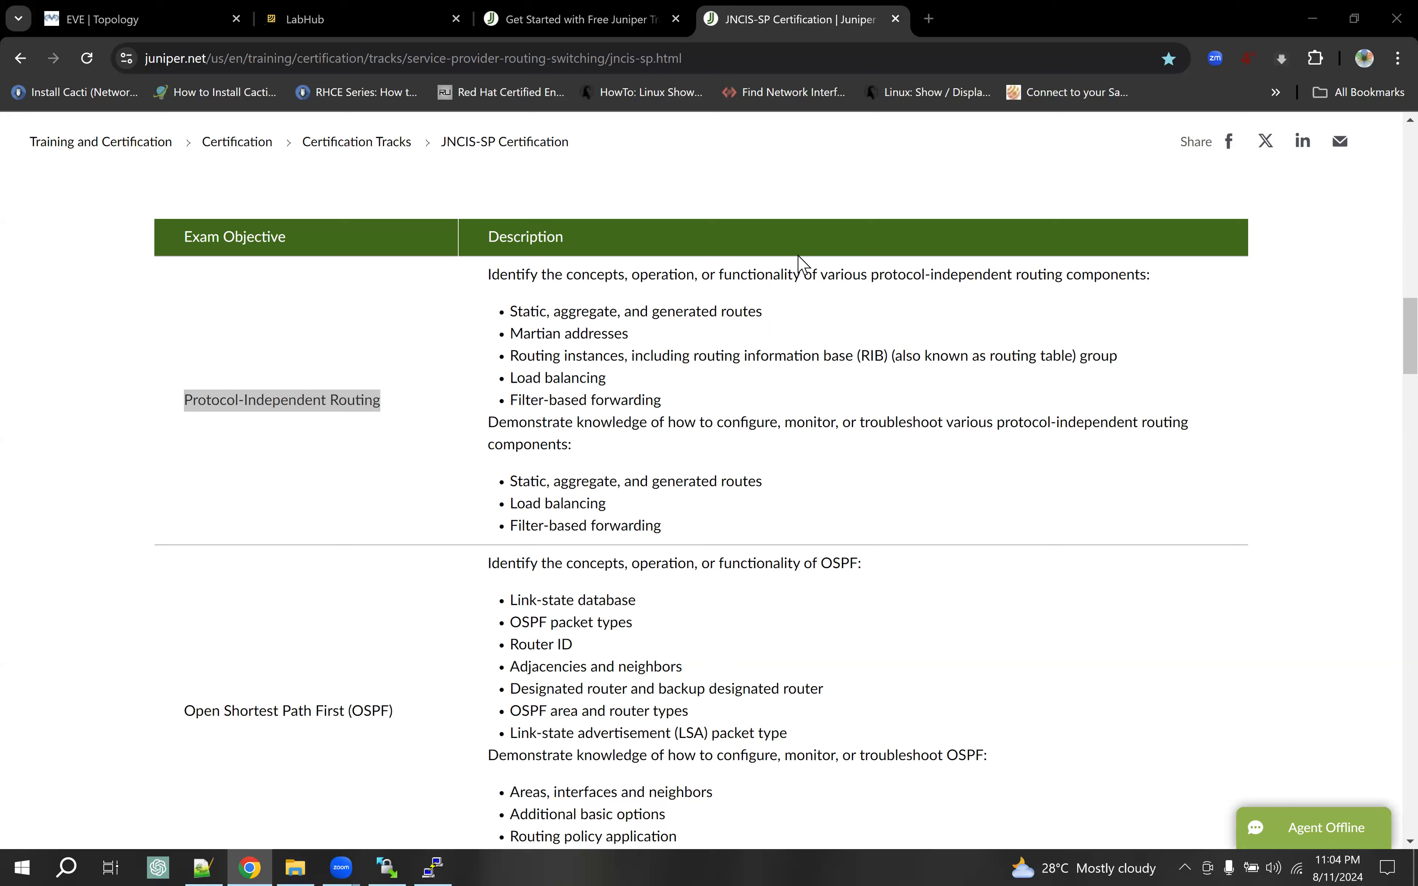
left_click_drag(508, 334, 639, 343)
key("ctrl+c")
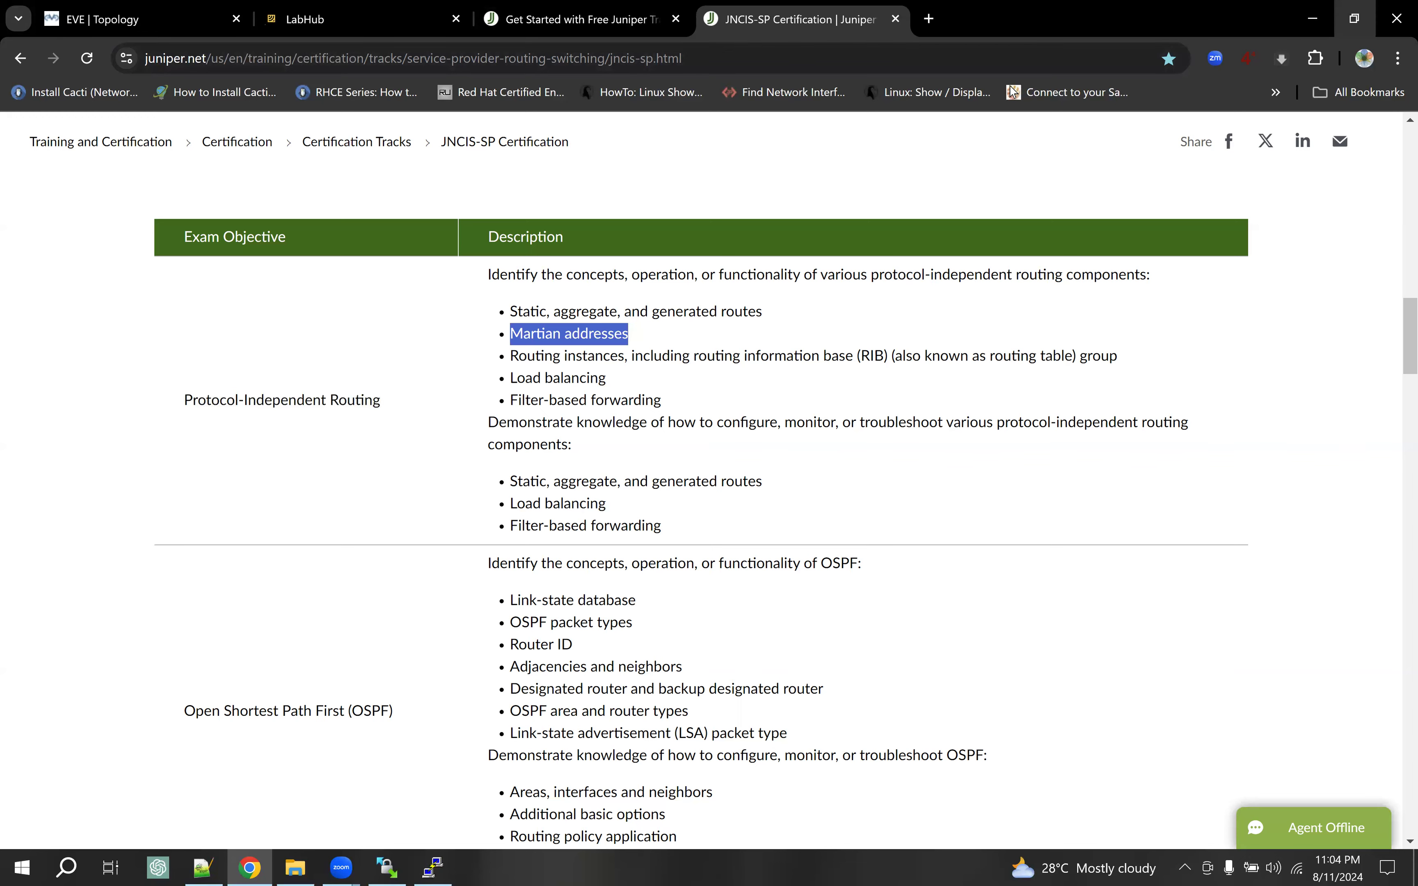
left_click(1351, 19)
key("ctrl+t")
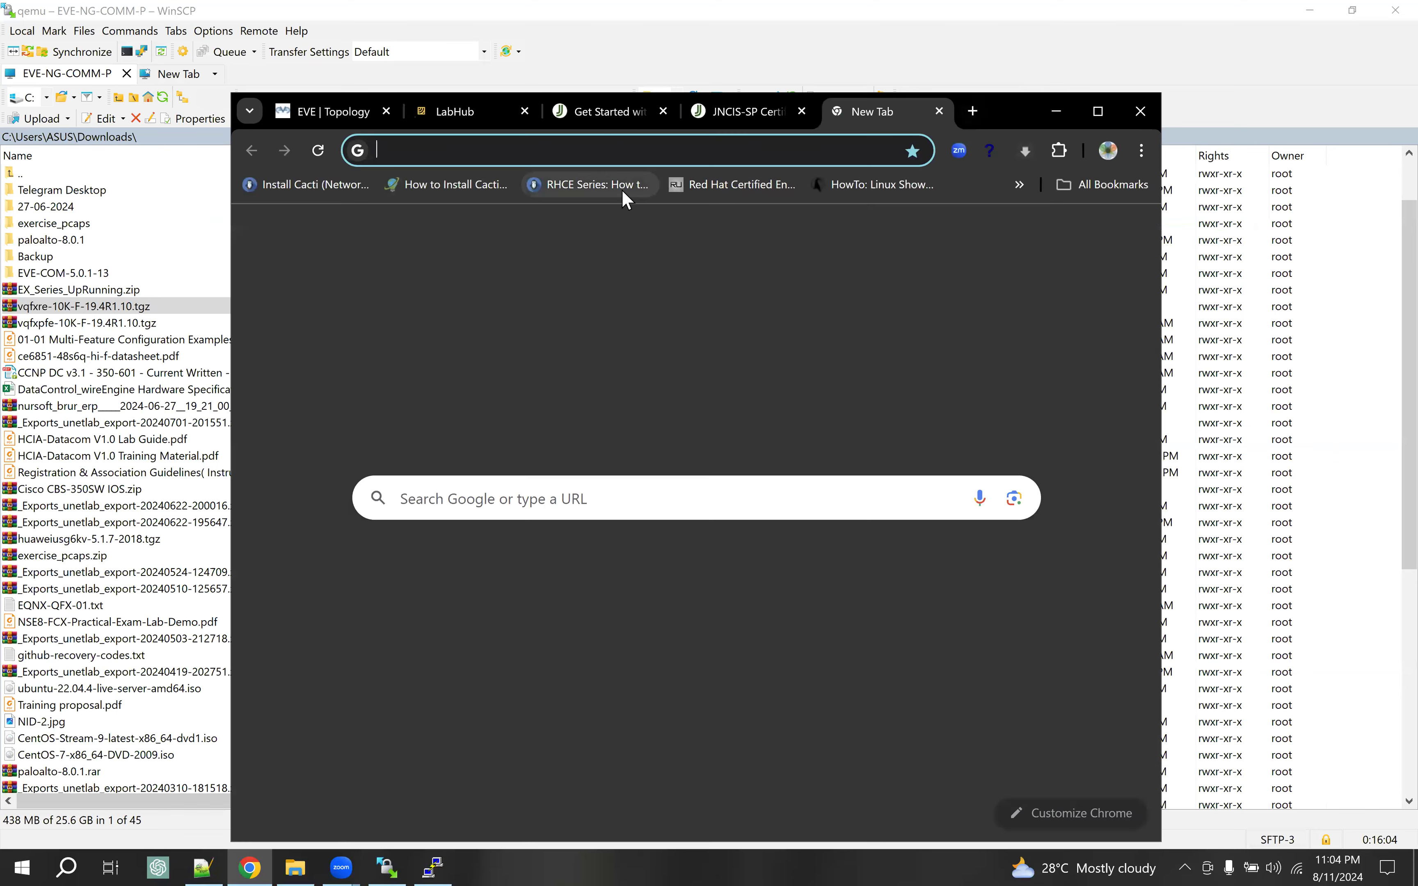
key("ctrl+v")
key("Return")
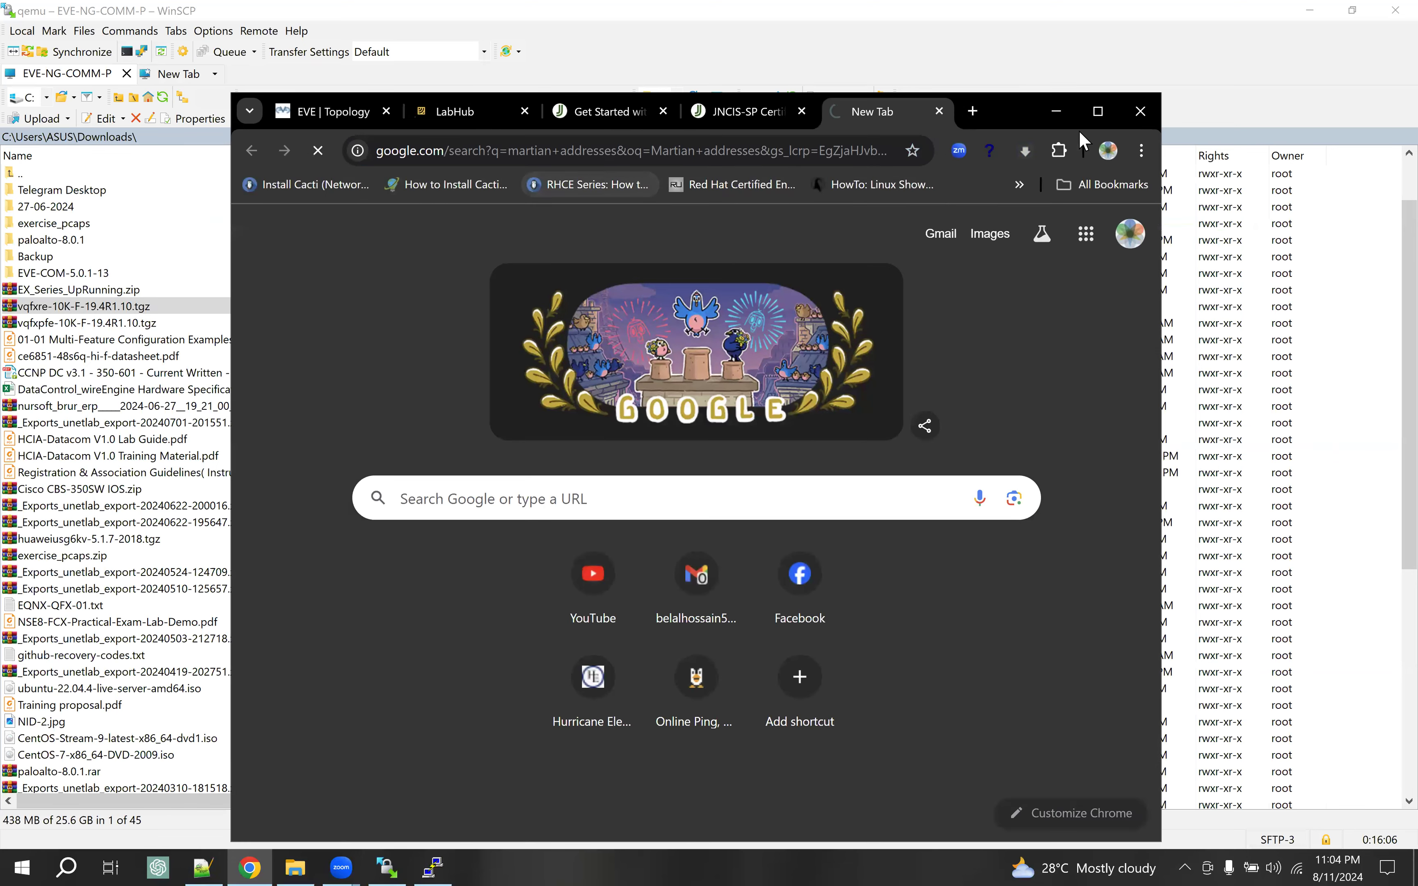
key("super+Up")
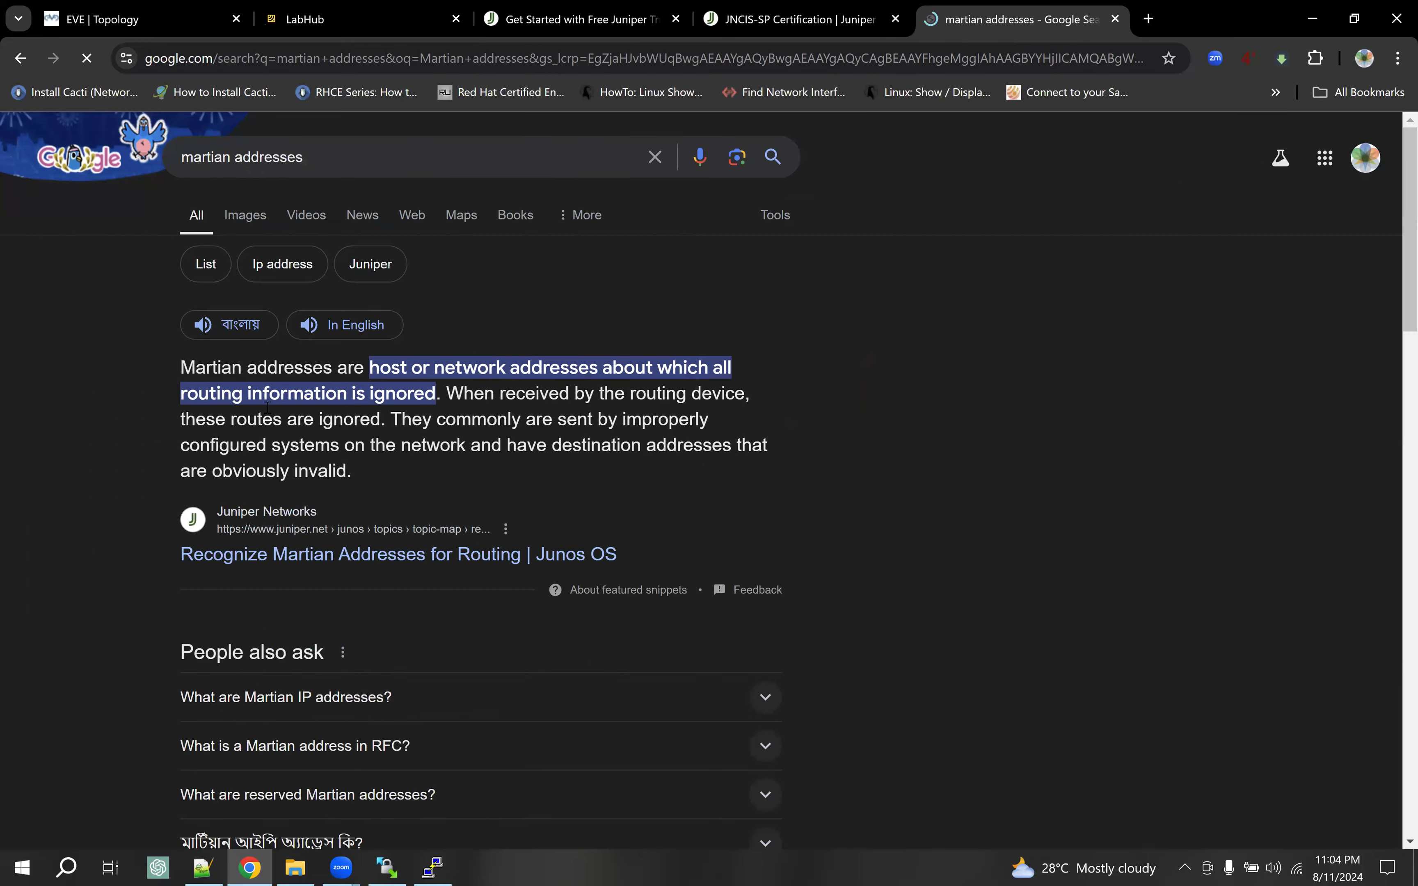
left_click_drag(400, 461, 633, 465)
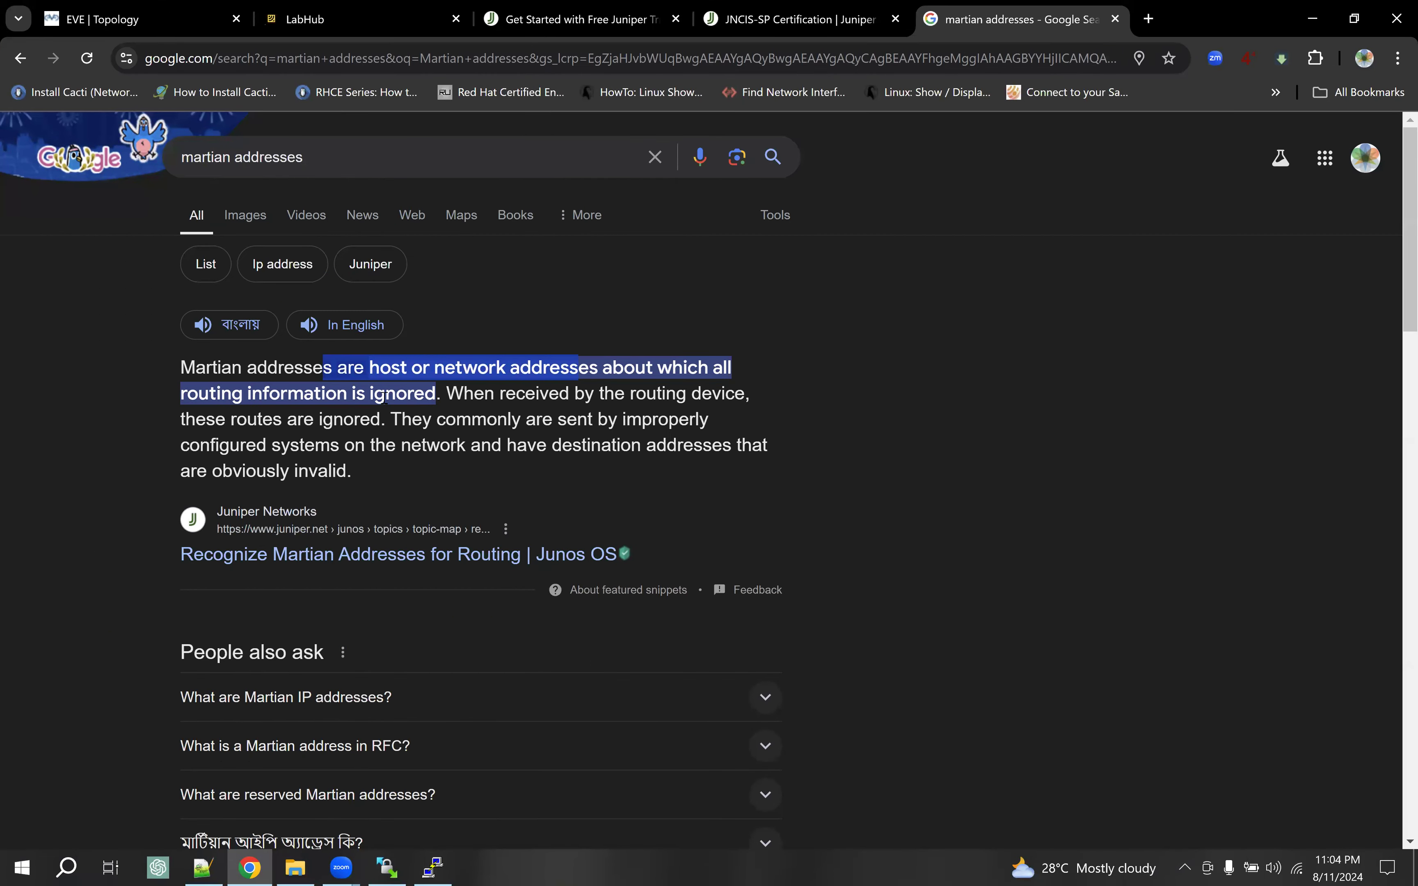
left_click_drag(440, 394, 260, 369)
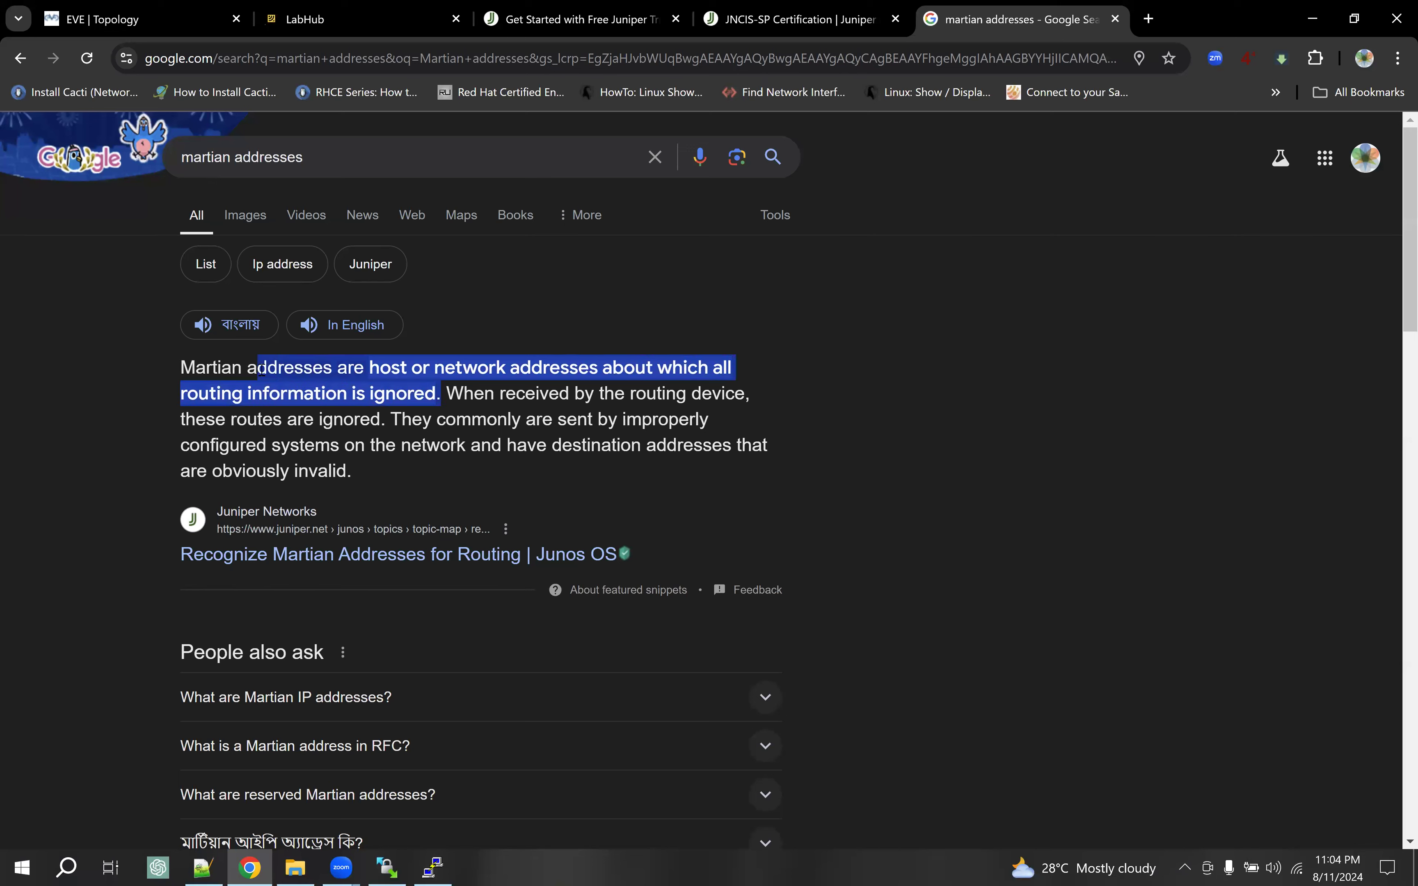
left_click(502, 412)
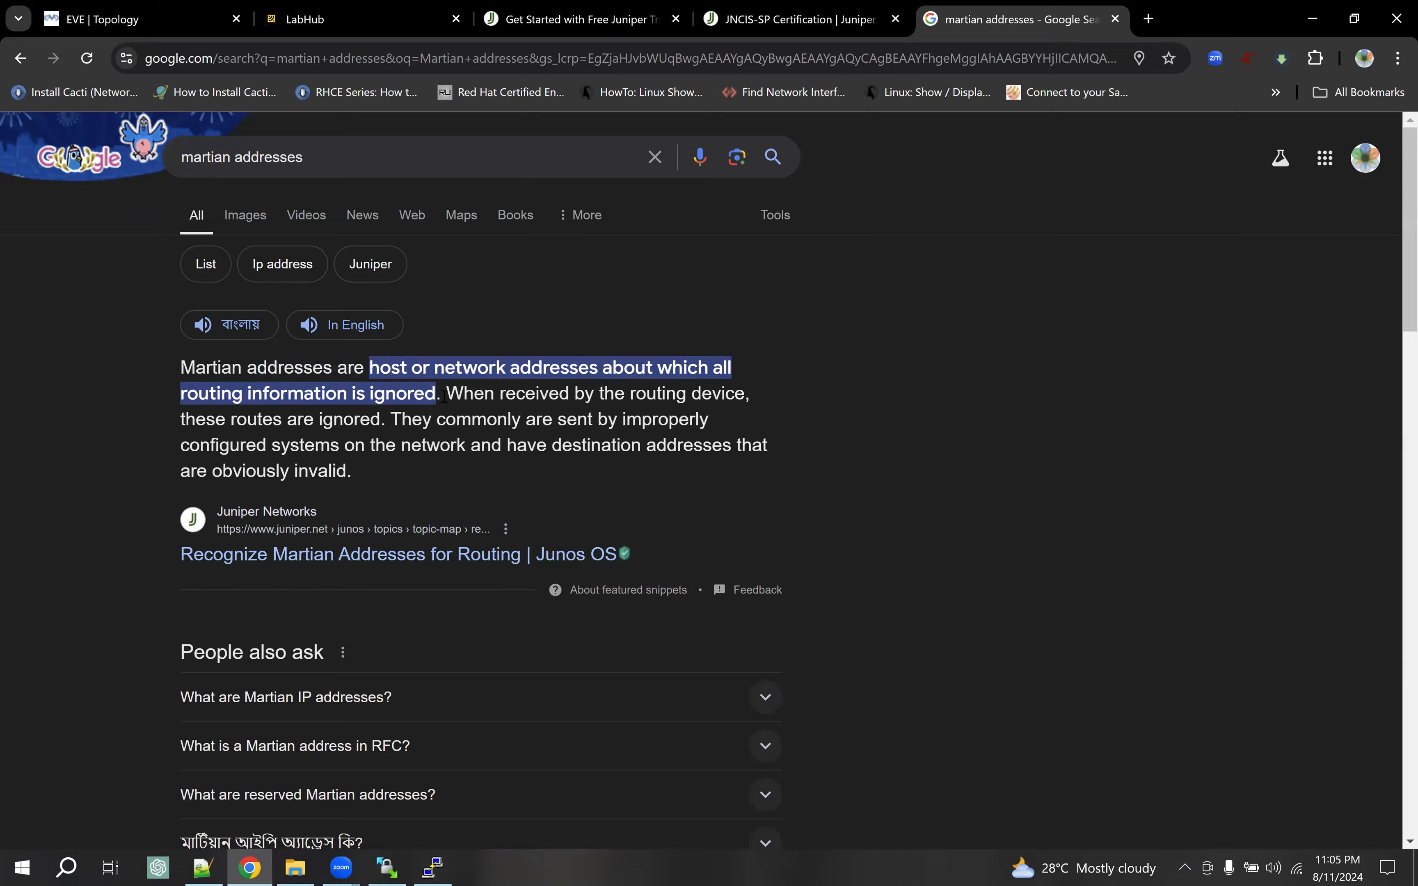
left_click_drag(440, 393, 317, 376)
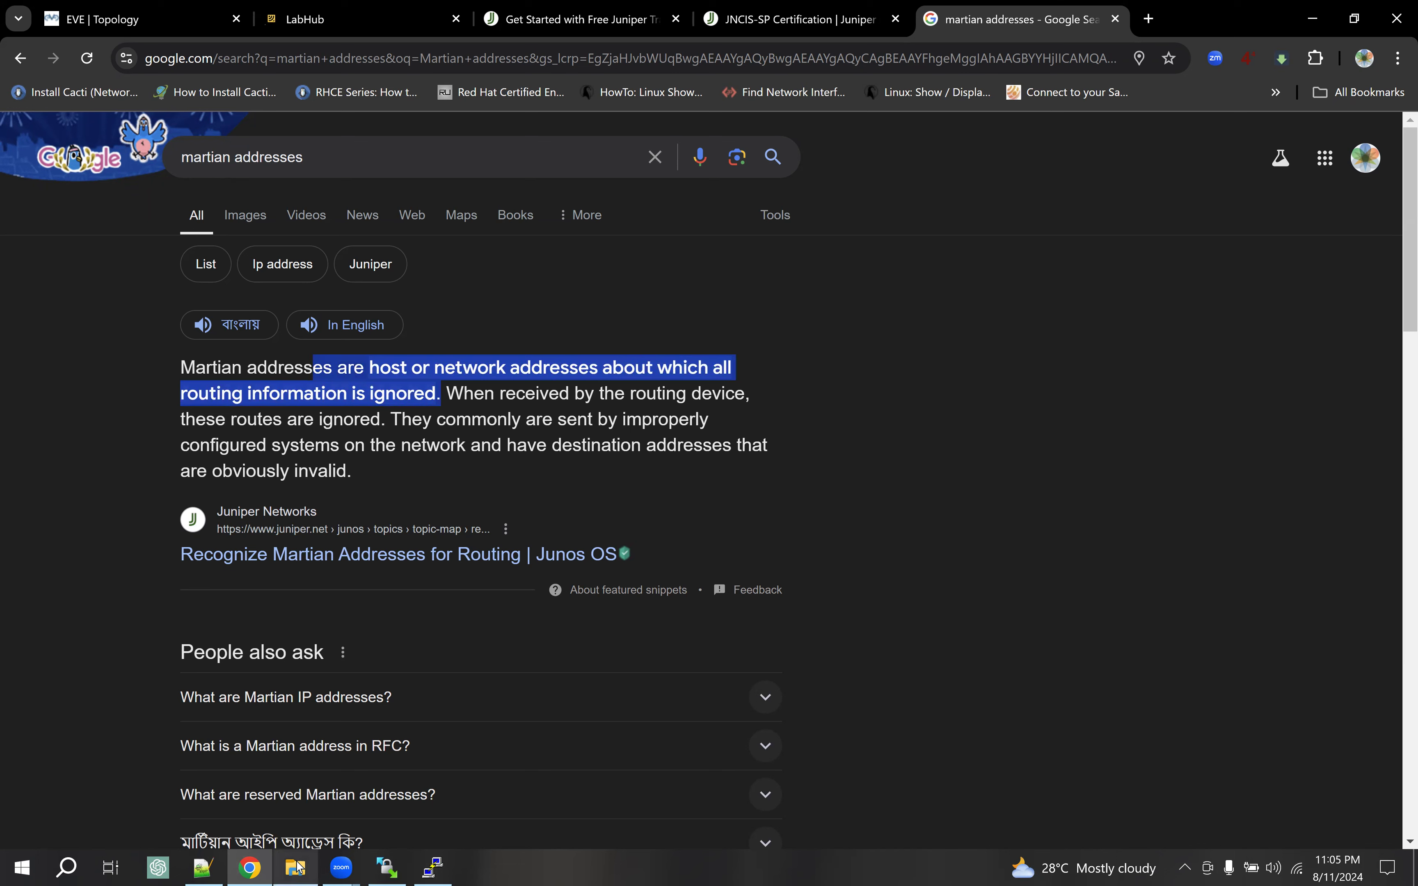
Select JNCIS-SP Study Guide-Part 1.pdf in the JNCIS-SP folder and open it in Foxit
left_click(297, 866)
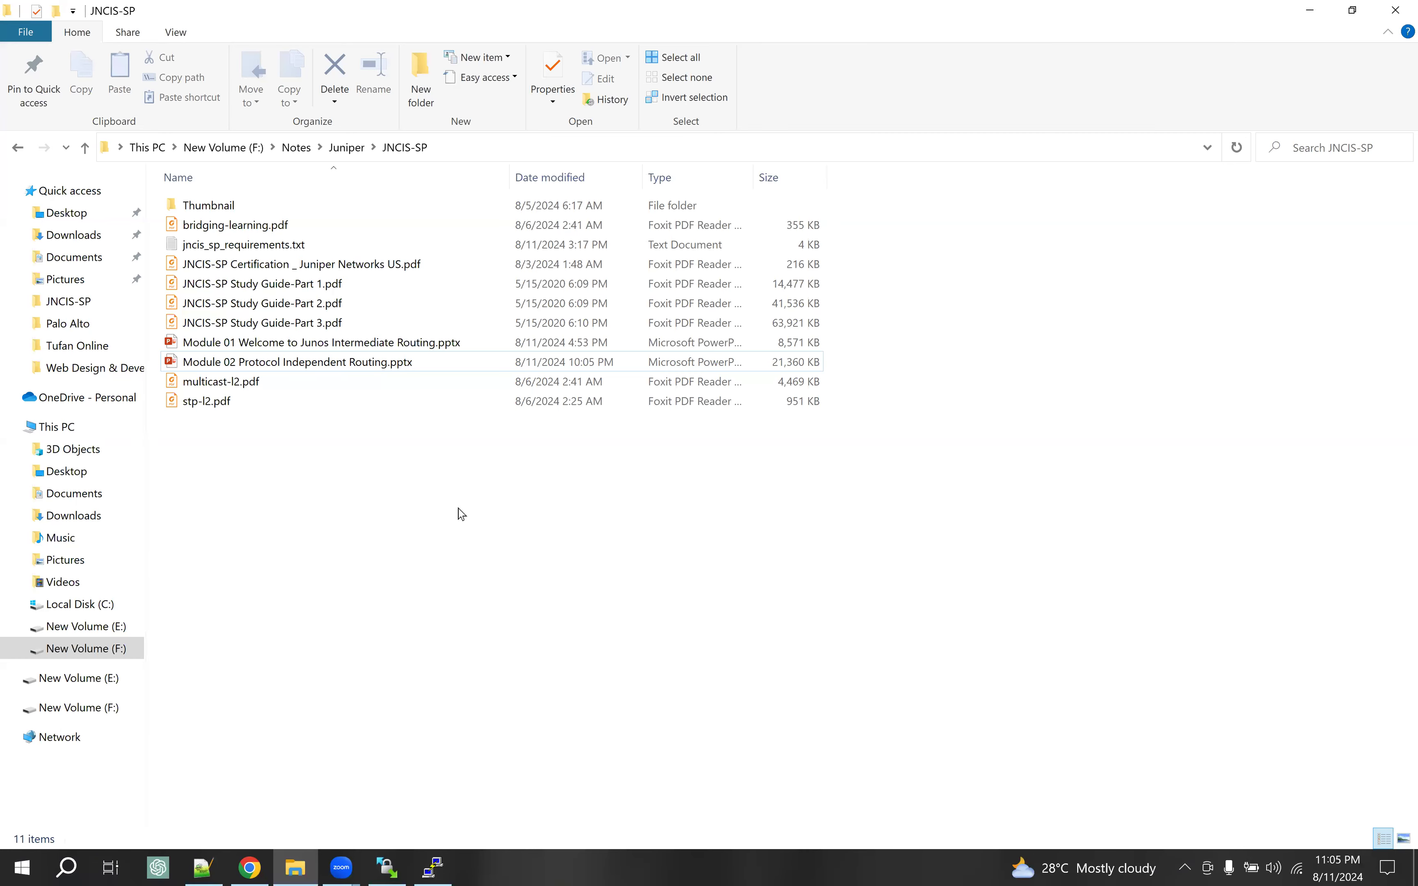
left_click(290, 364)
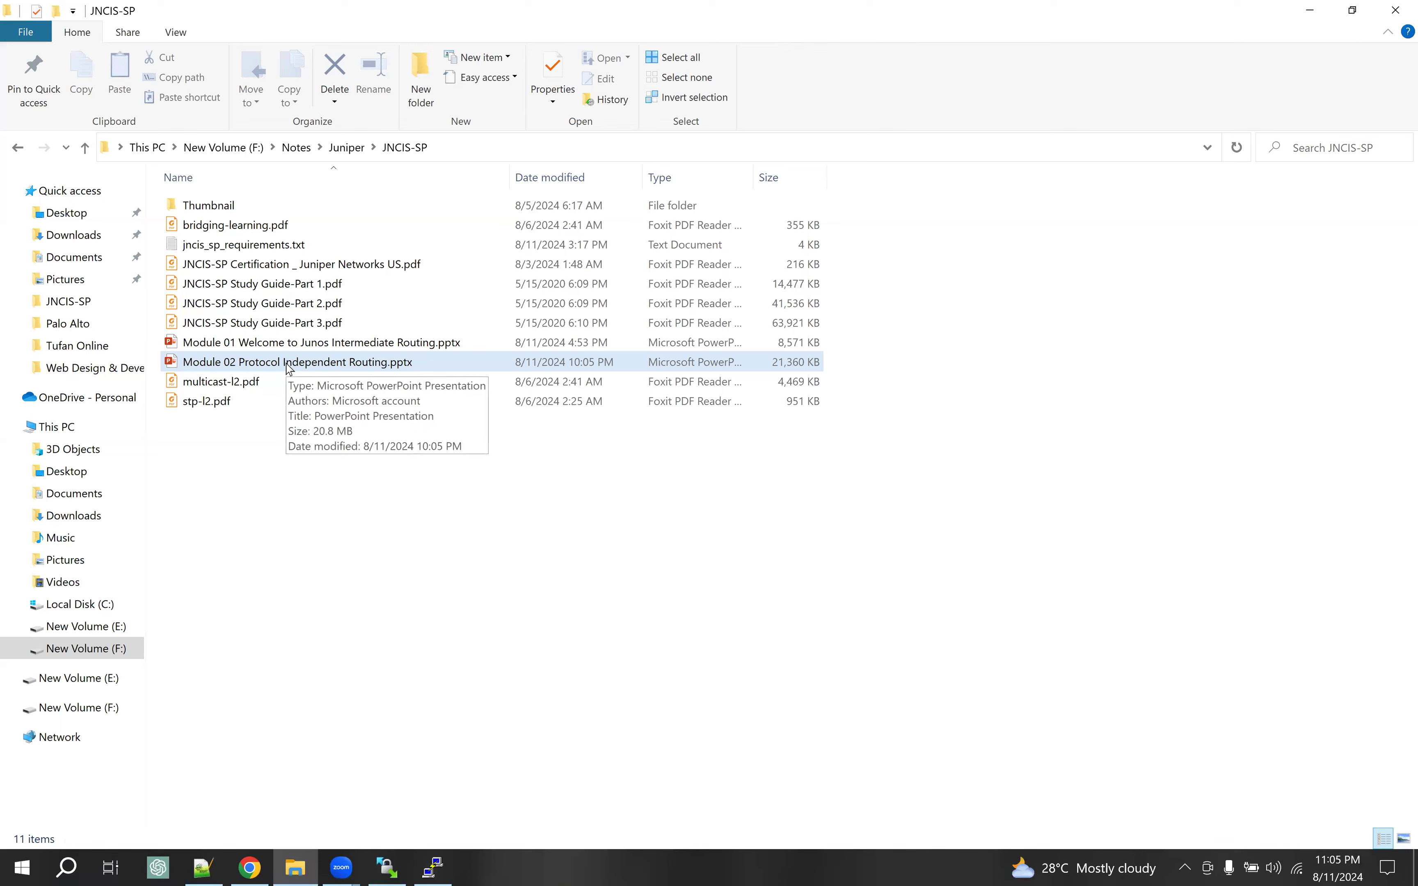
left_click(292, 325)
left_click(295, 304)
double_click(296, 287)
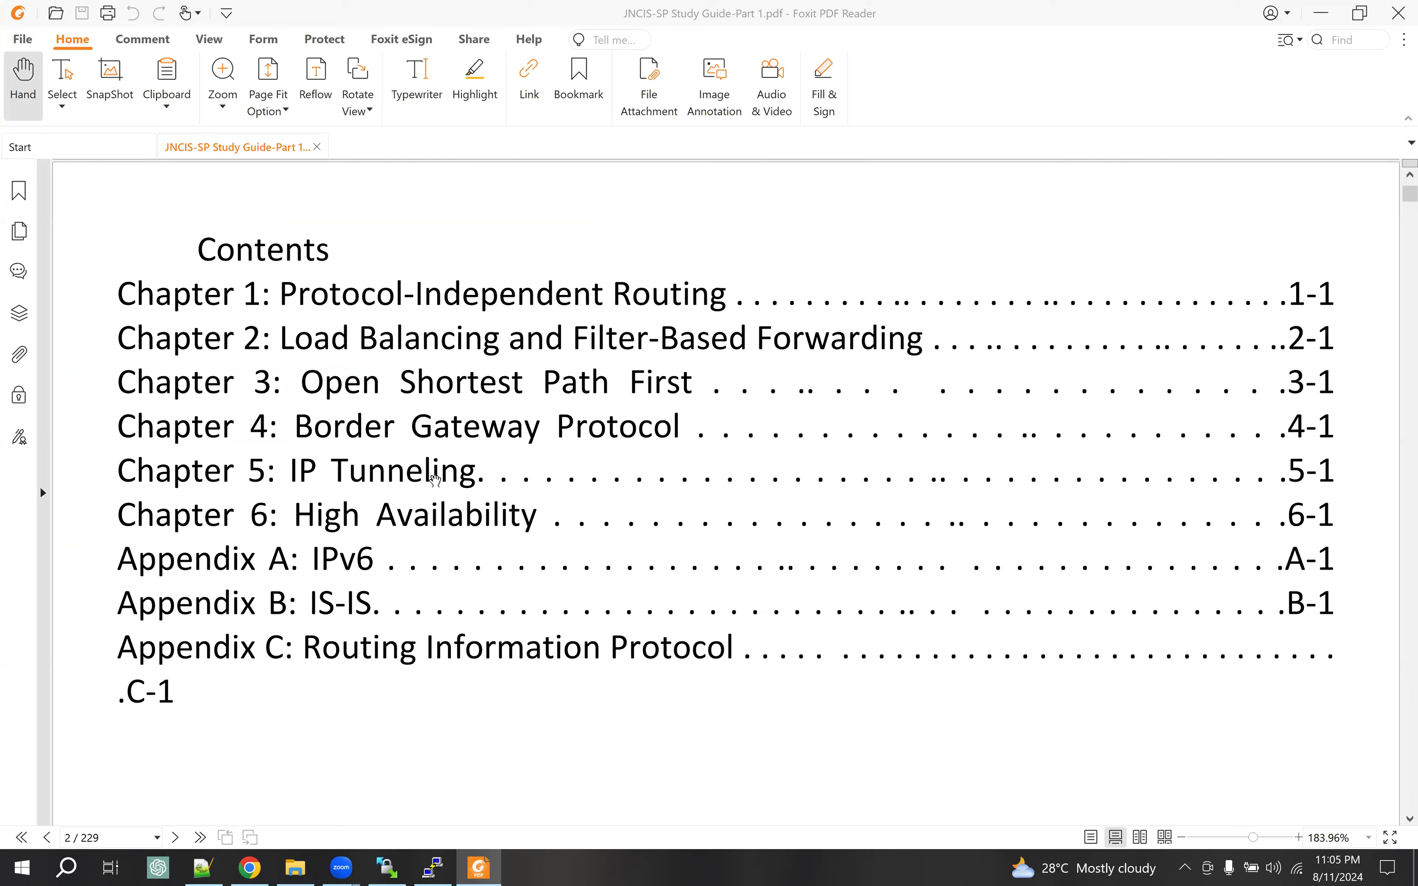
Page forward through the study guide from the contents to page 19
scroll(434, 478, "down", 6)
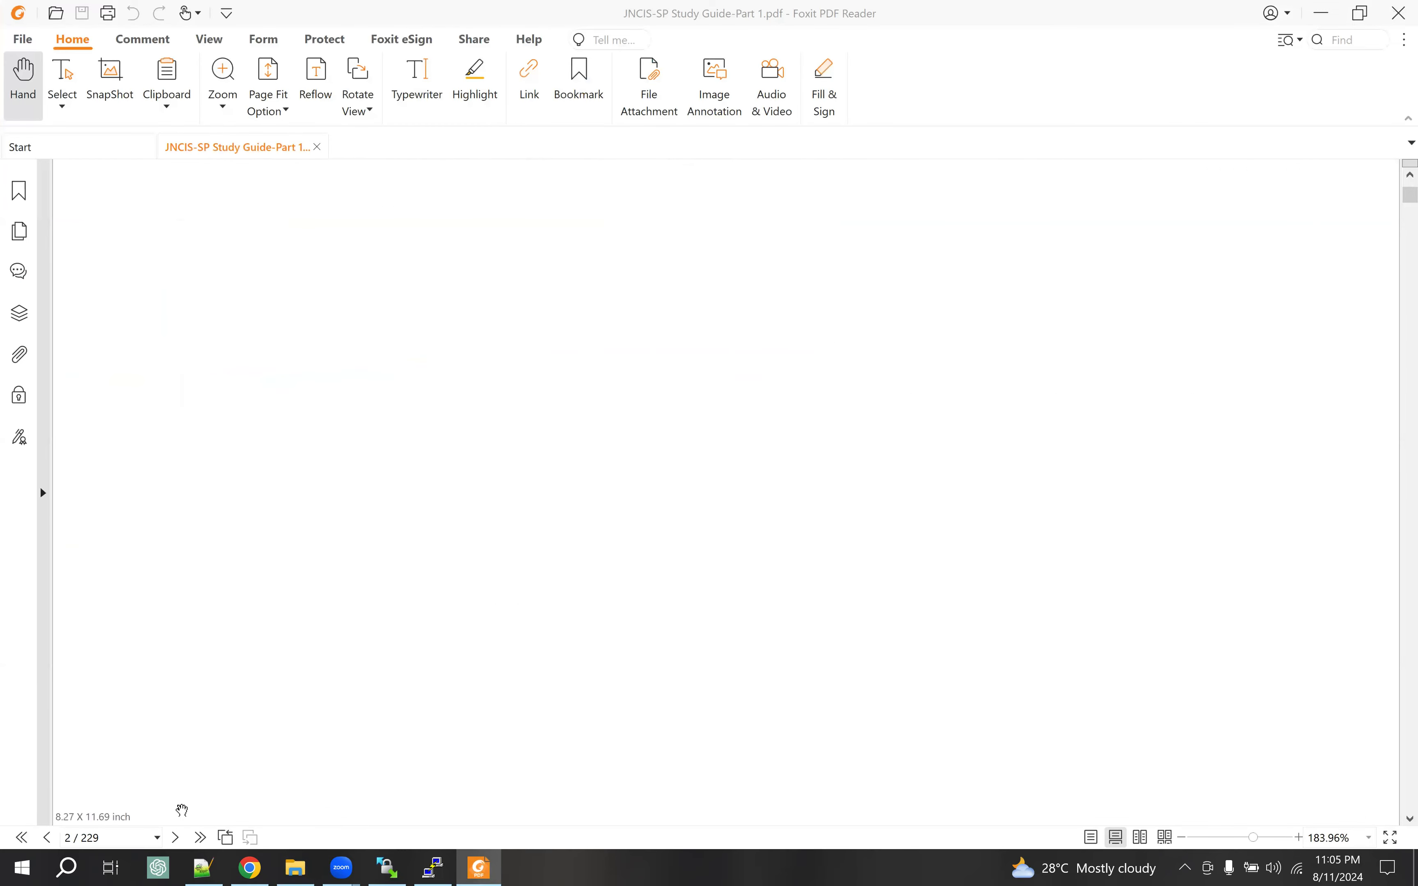
left_click(184, 837)
left_click(176, 839)
double_click(176, 838)
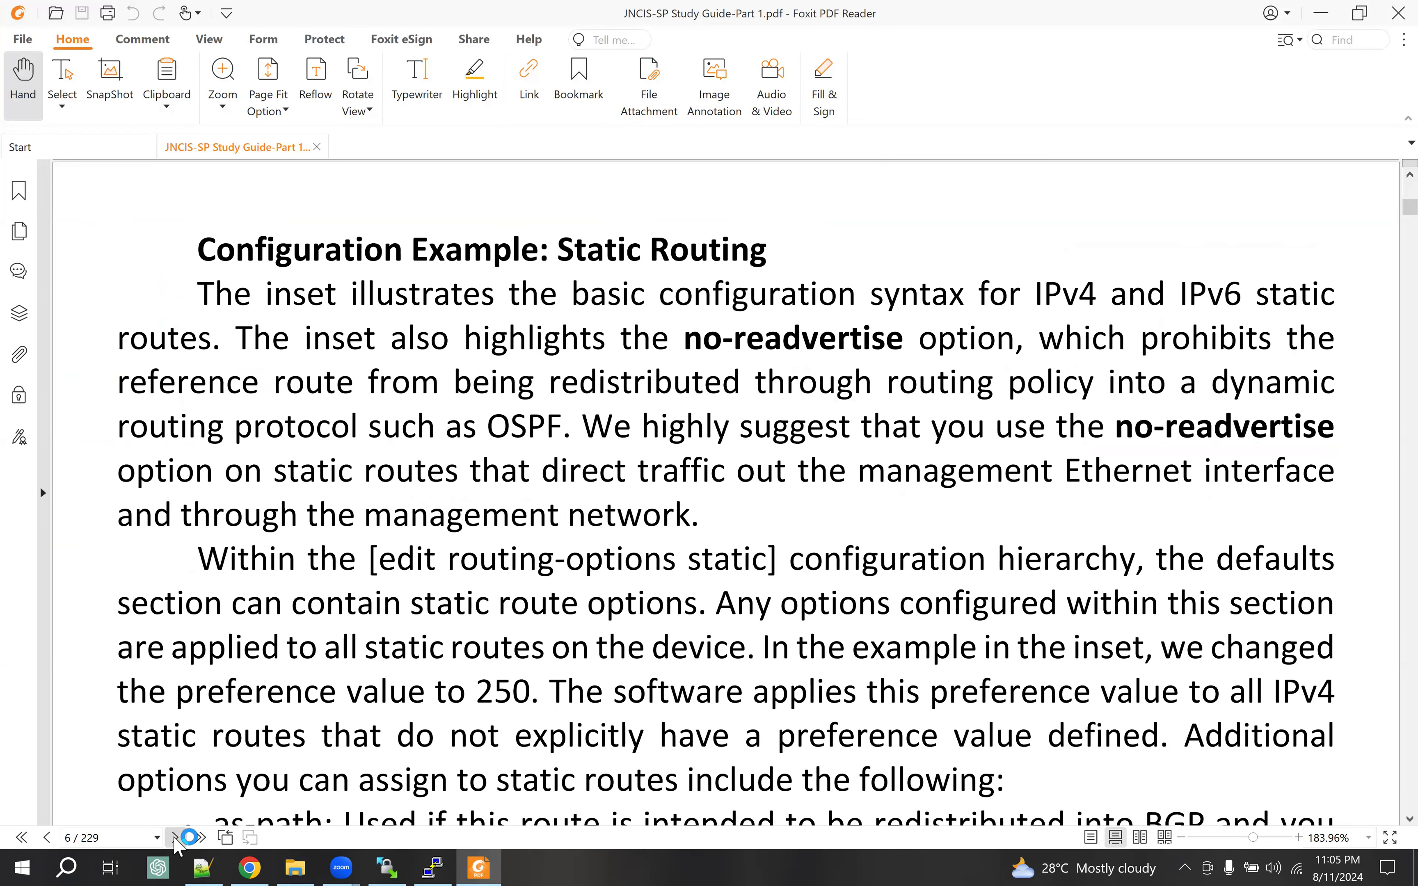
left_click(175, 838)
left_click(175, 838)
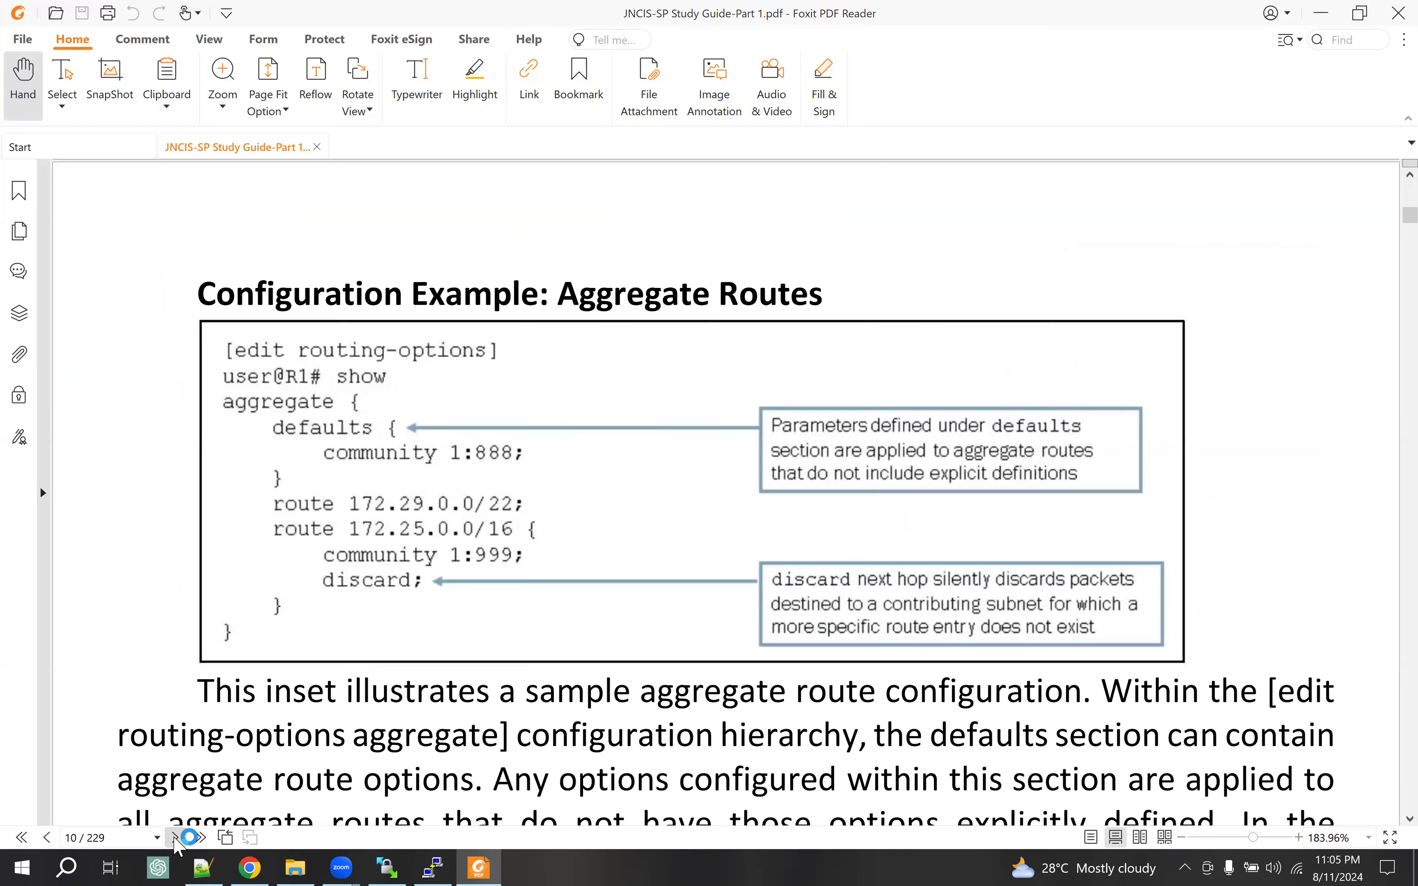
left_click(176, 838)
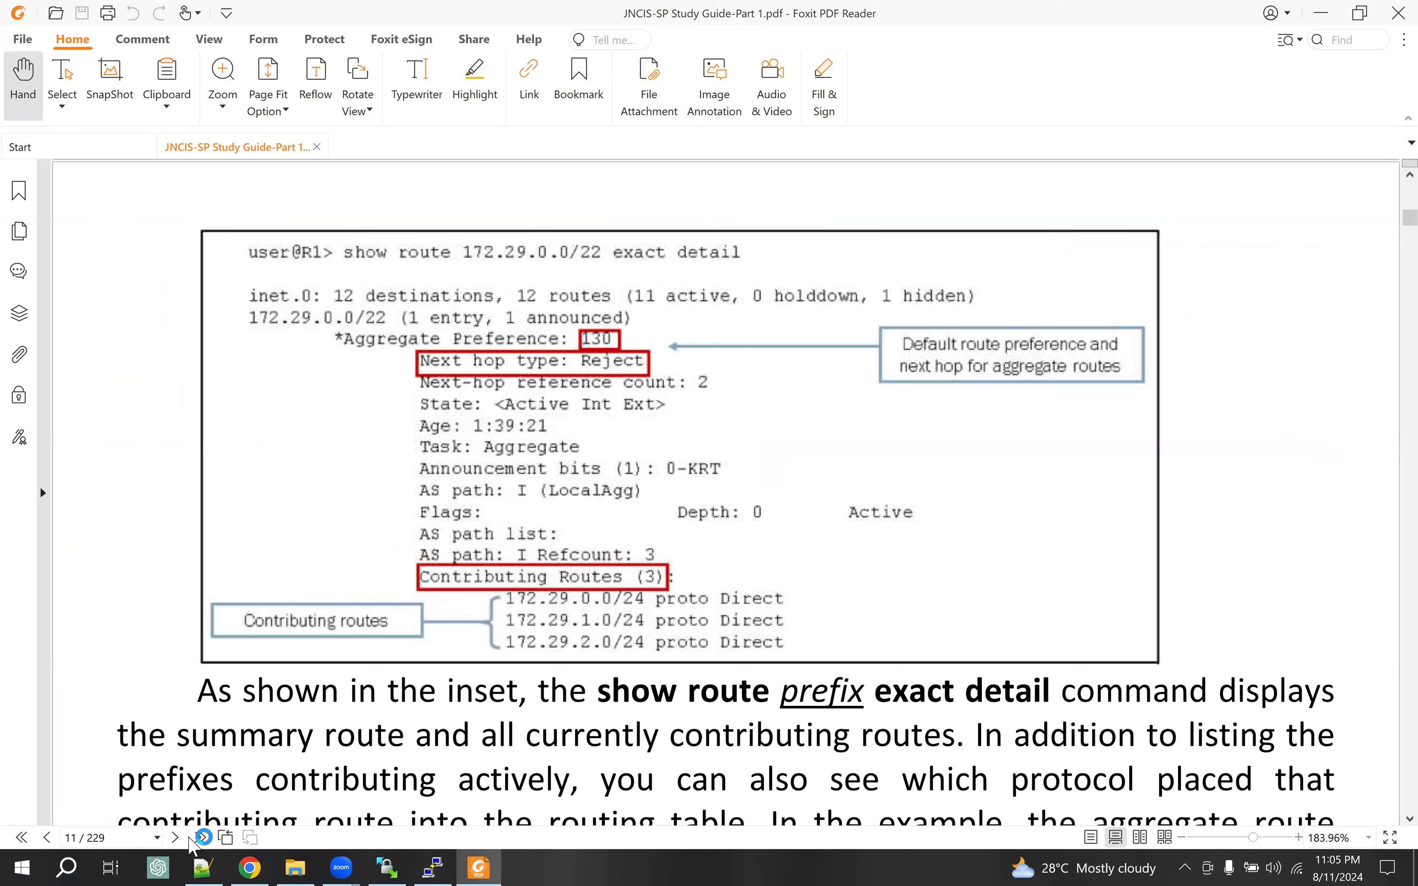
left_click(173, 838)
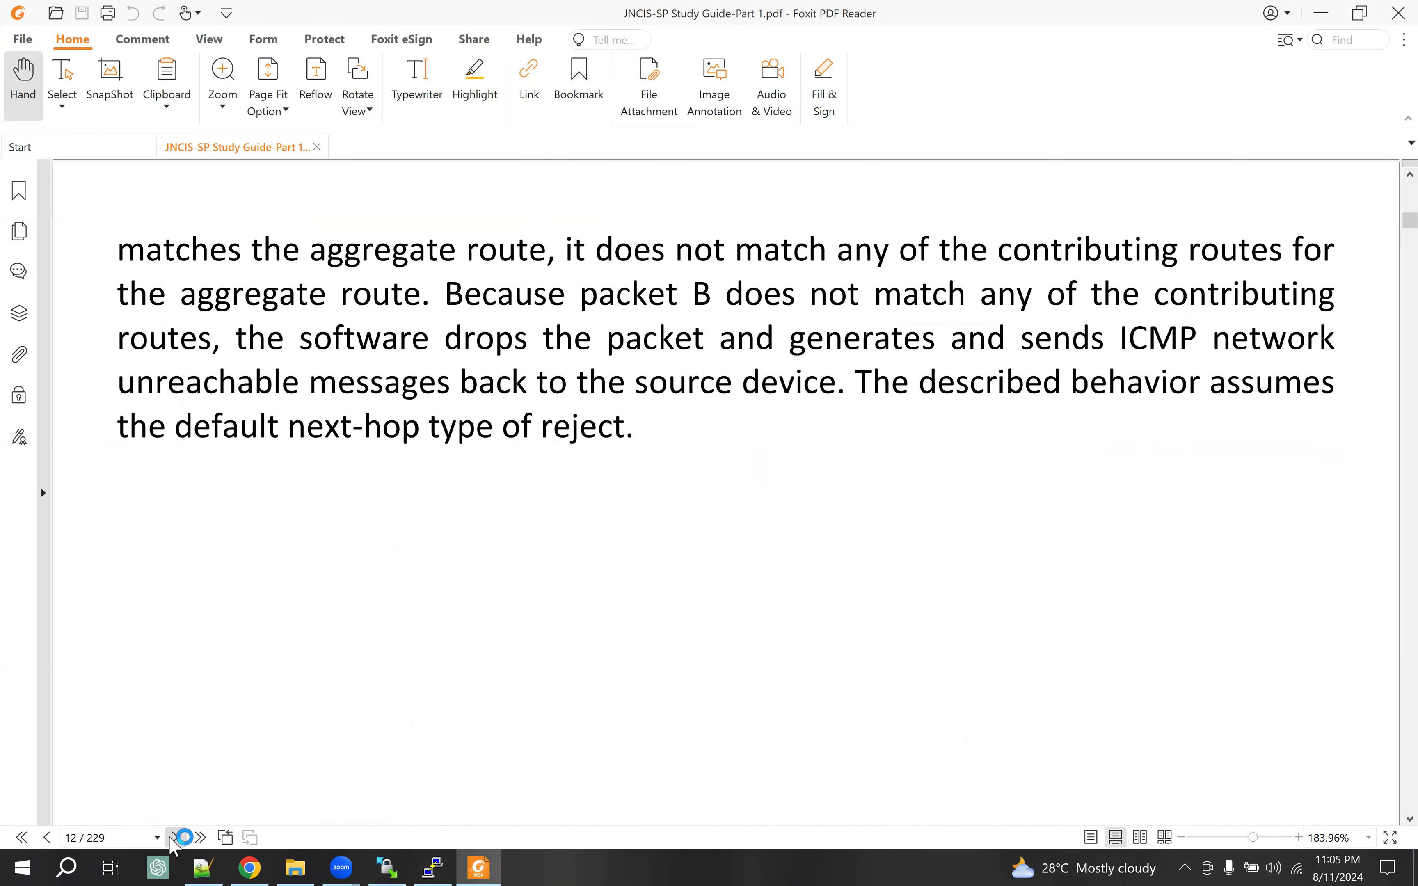
left_click(173, 838)
left_click(173, 838)
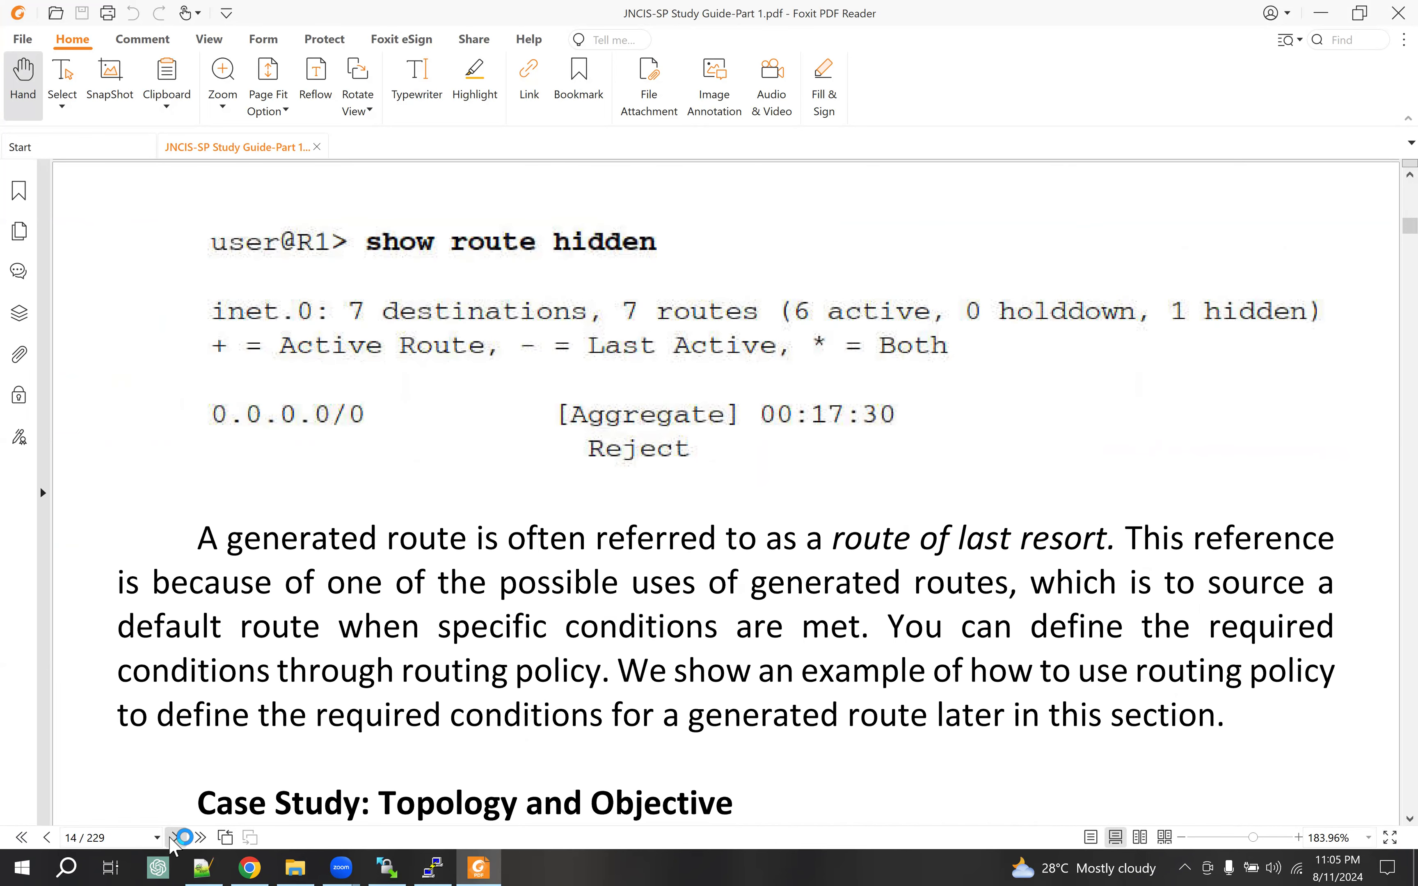
left_click(175, 839)
left_click(175, 838)
left_click(175, 839)
left_click(175, 838)
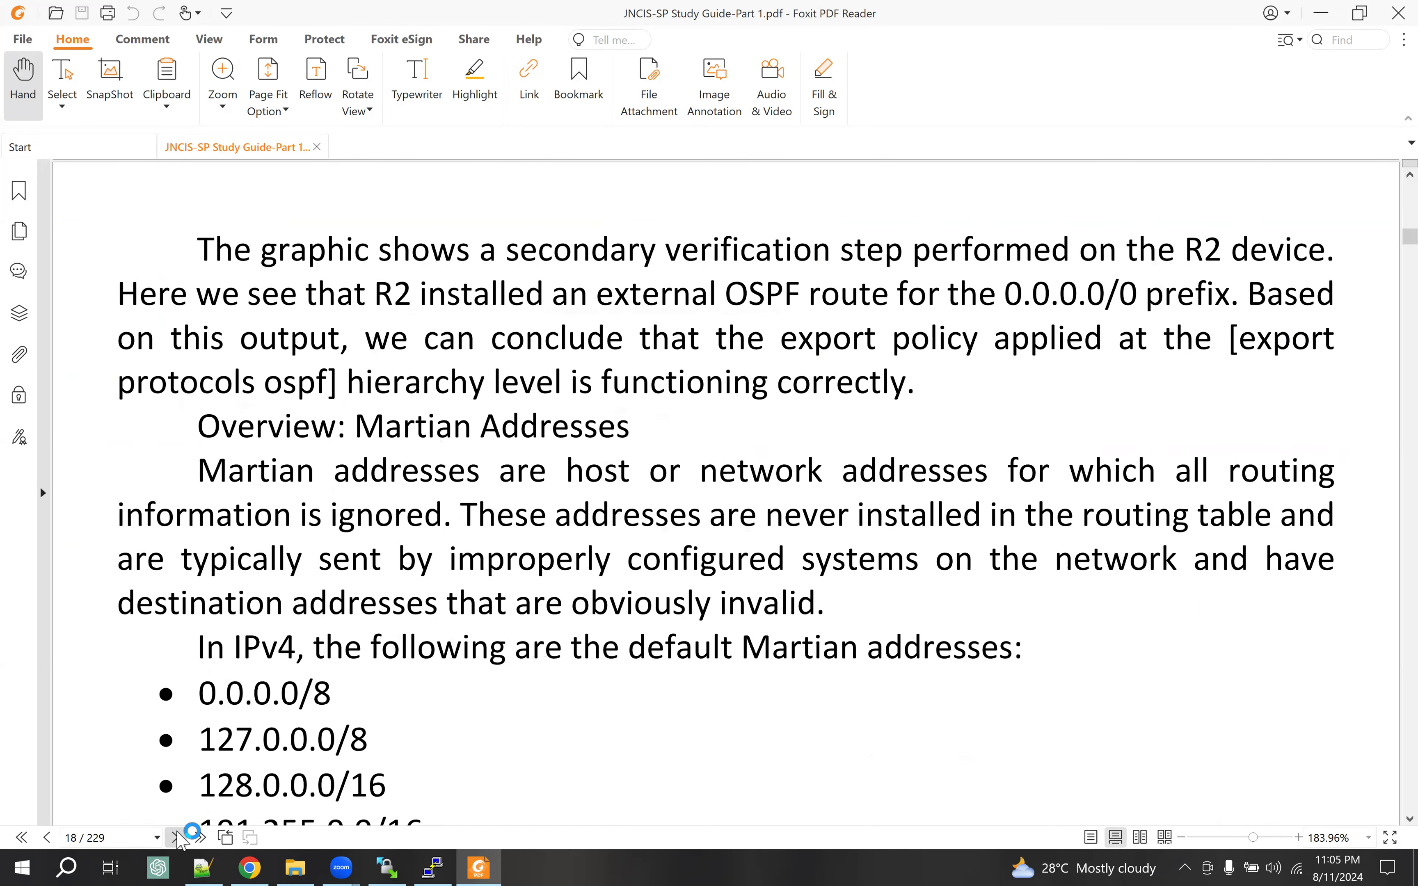
left_click(175, 838)
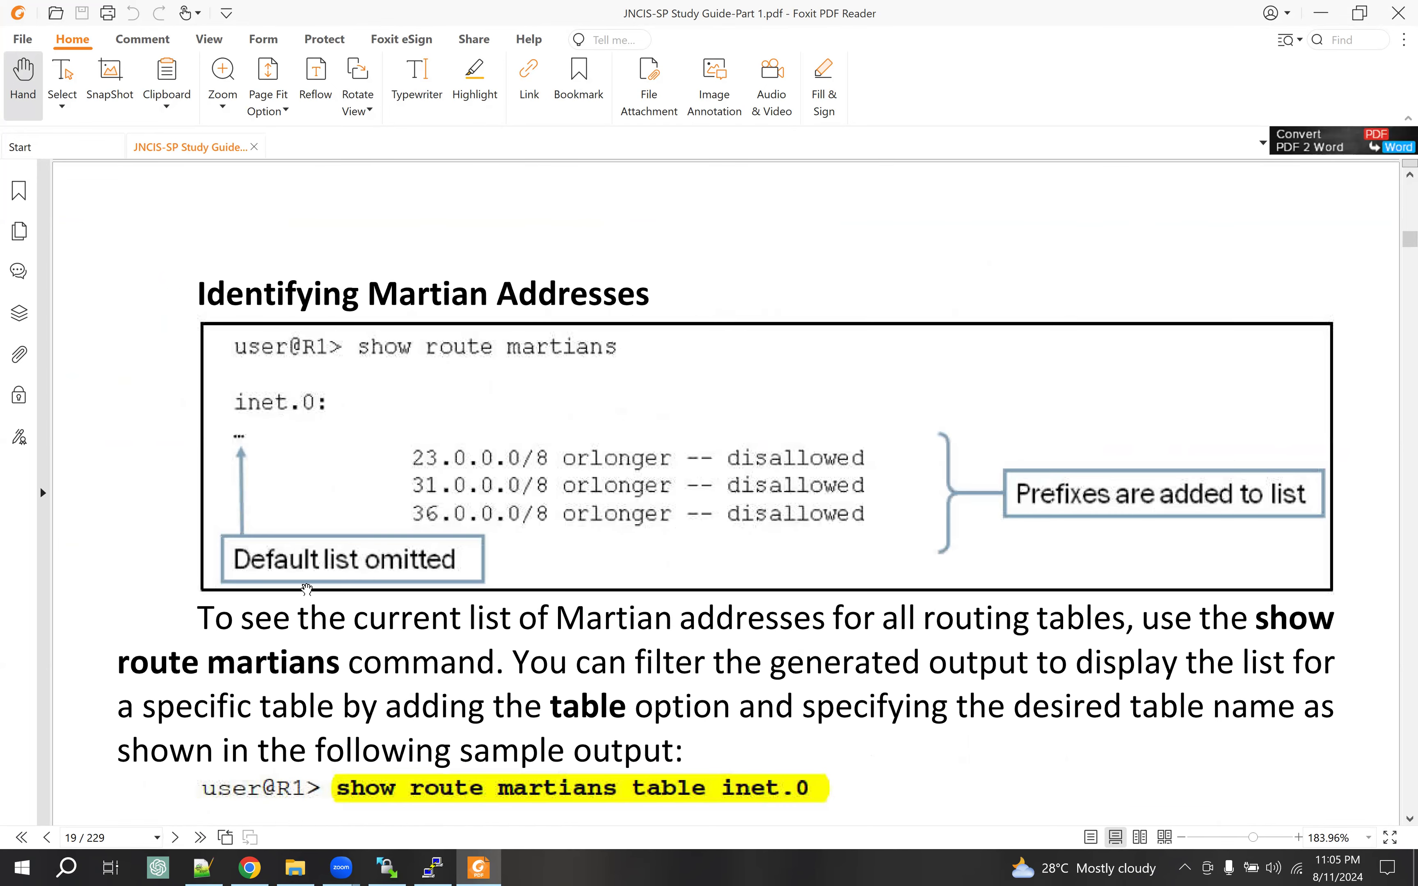
Scroll back up to the Overview: Martian Addresses heading on page 18
scroll(301, 585, "up", 5)
scroll(301, 585, "up", 8)
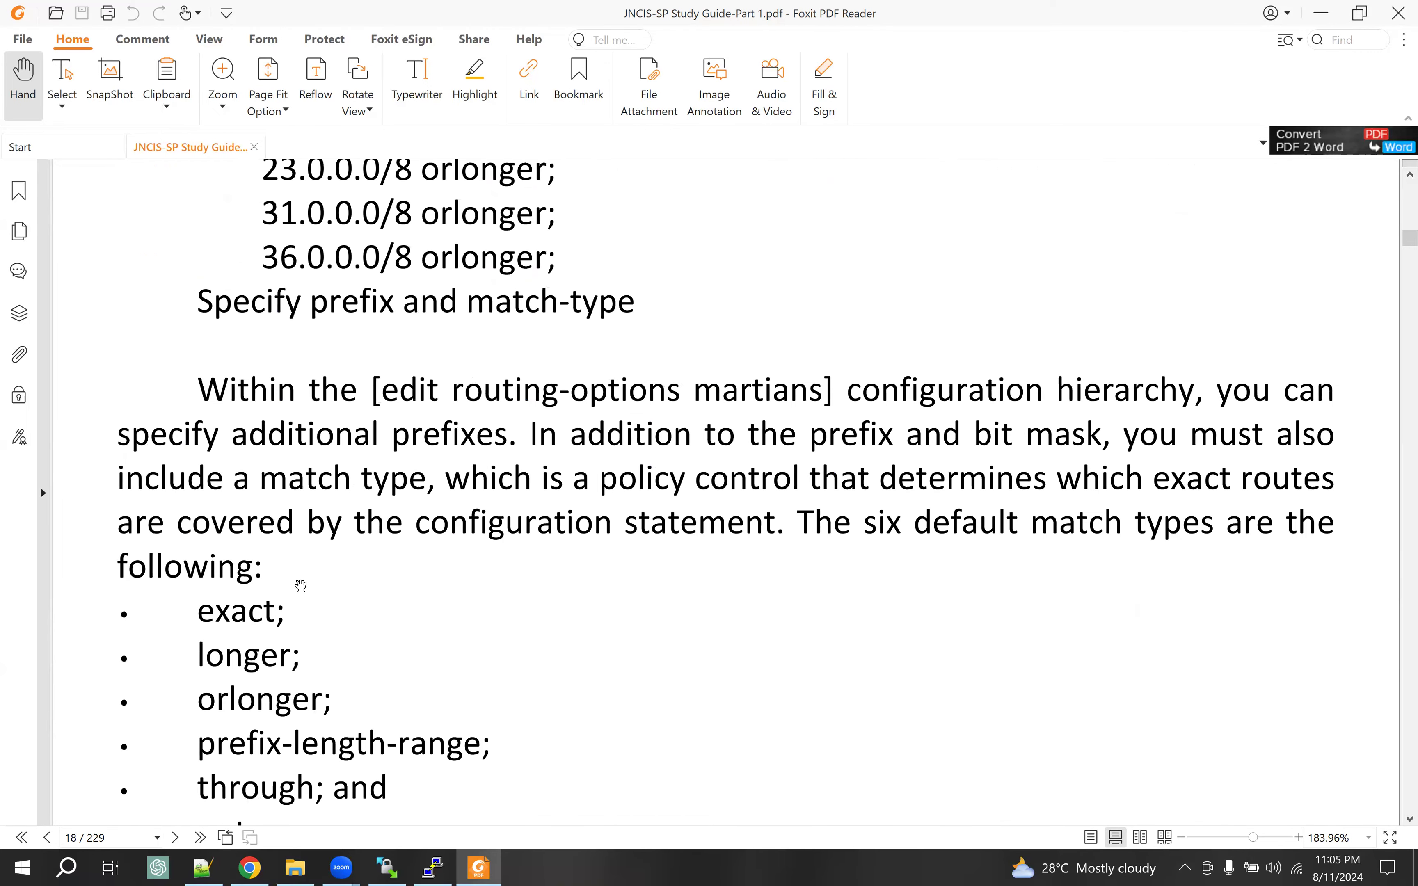
scroll(301, 580, "up", 3)
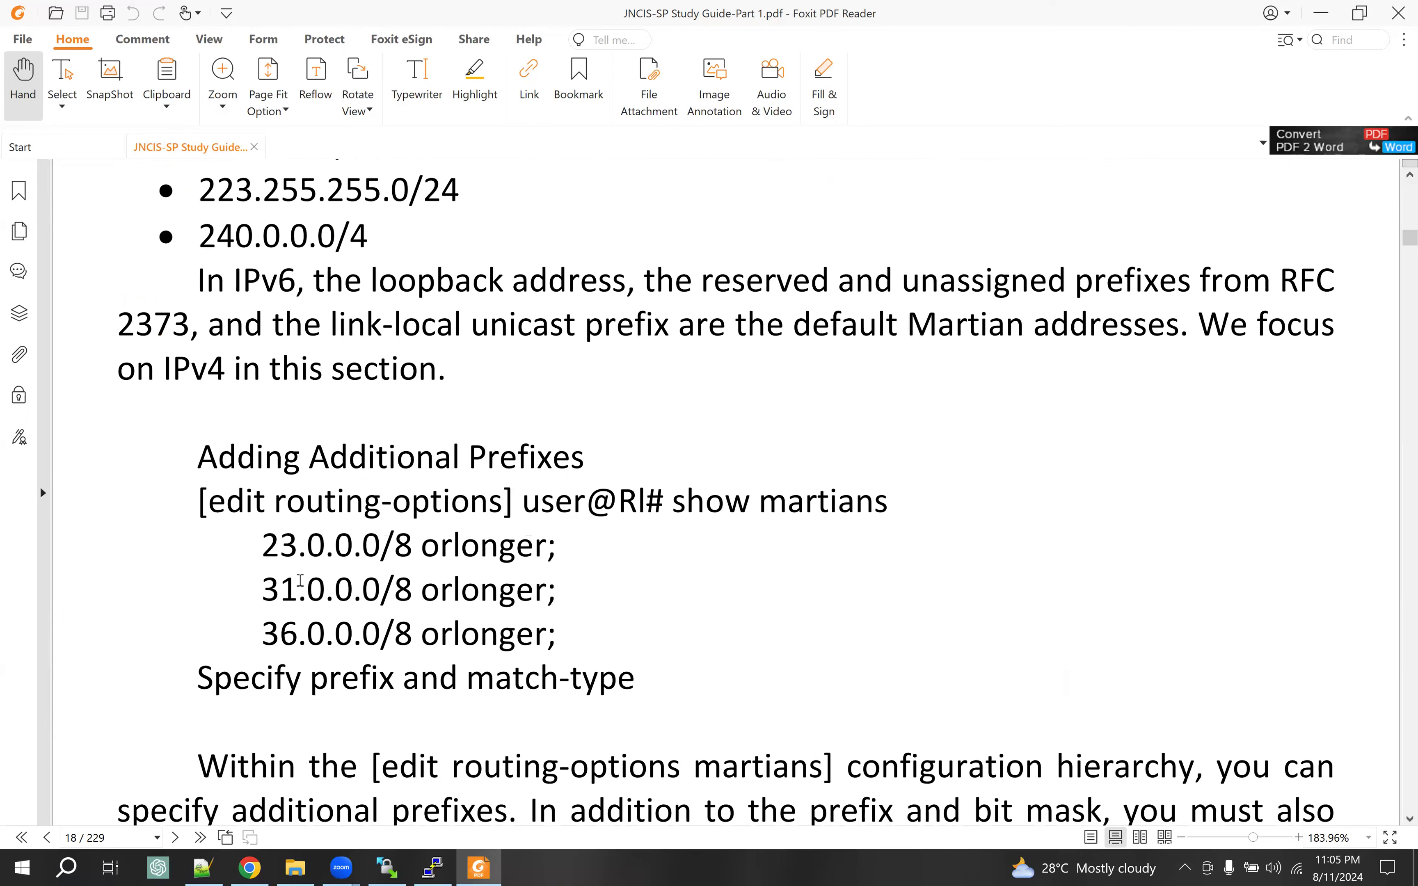
scroll(301, 580, "up", 4)
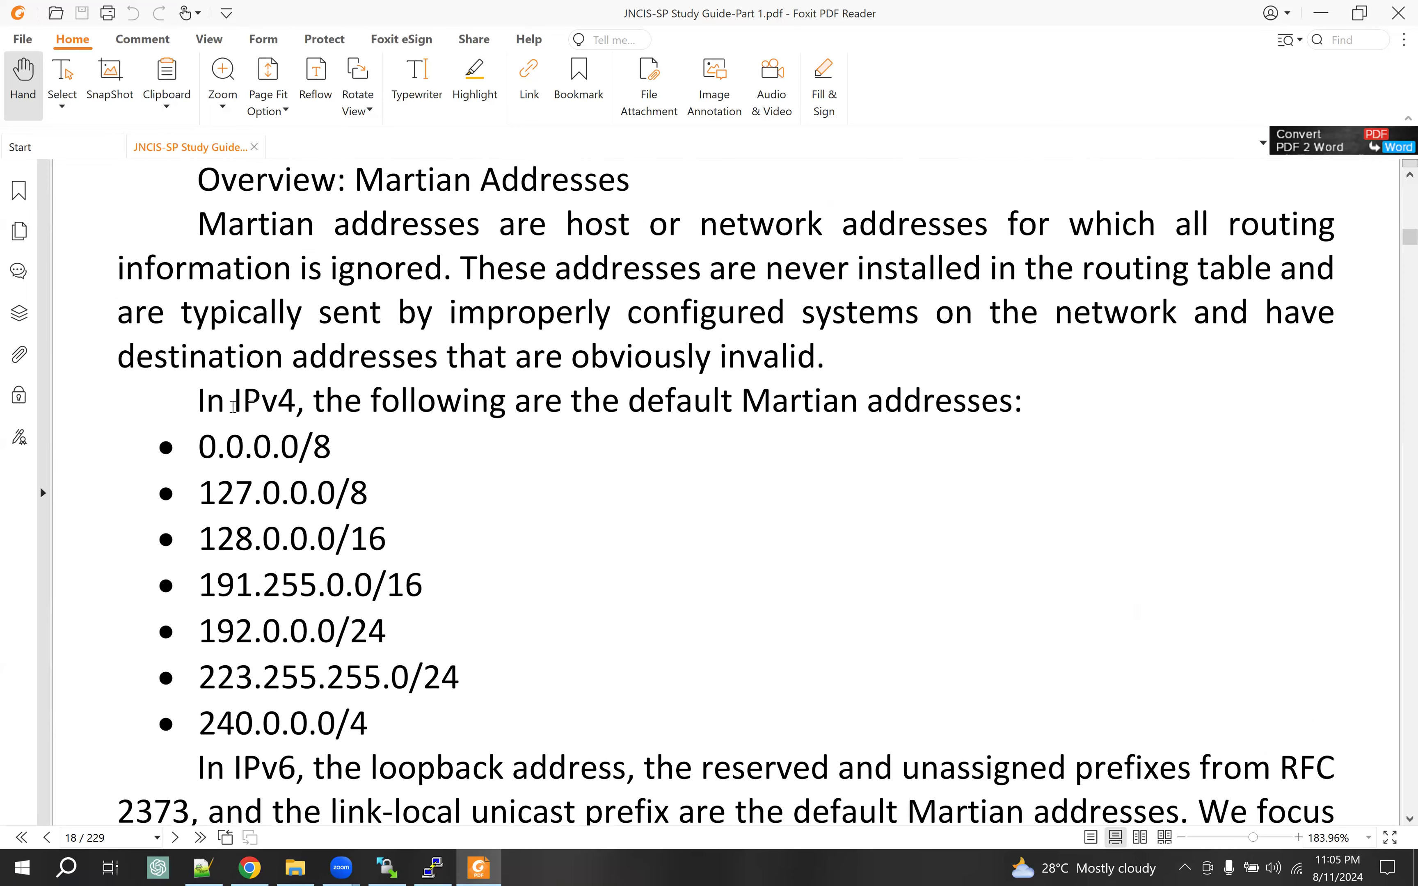
Highlight the default IPv4 Martian prefixes 0.0.0.0/8, 127.0.0.0/8 and 191.255.0.0/16
left_click_drag(279, 402, 205, 402)
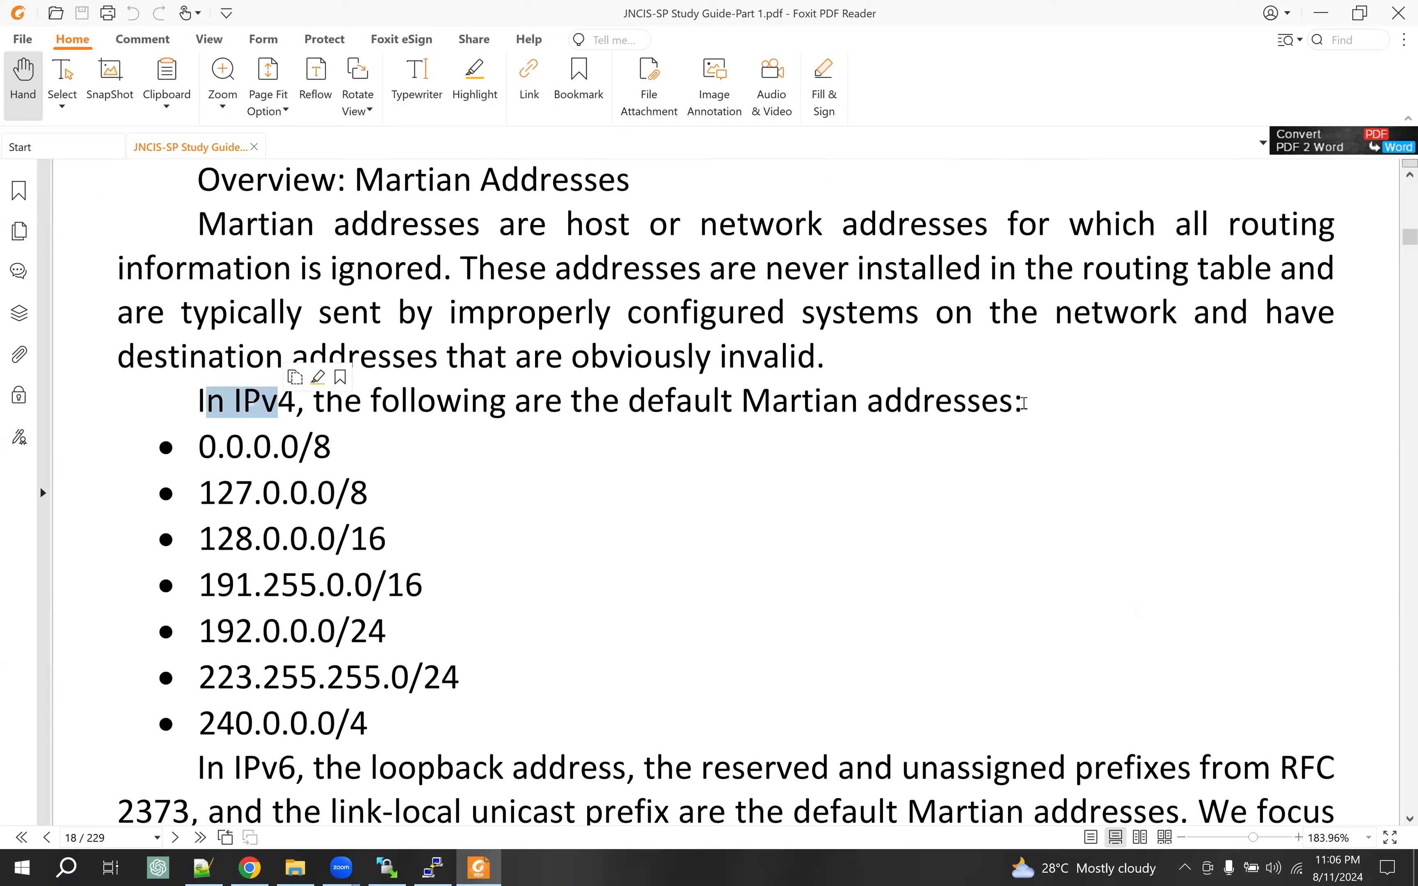
left_click_drag(1022, 403, 399, 403)
left_click_drag(199, 449, 312, 450)
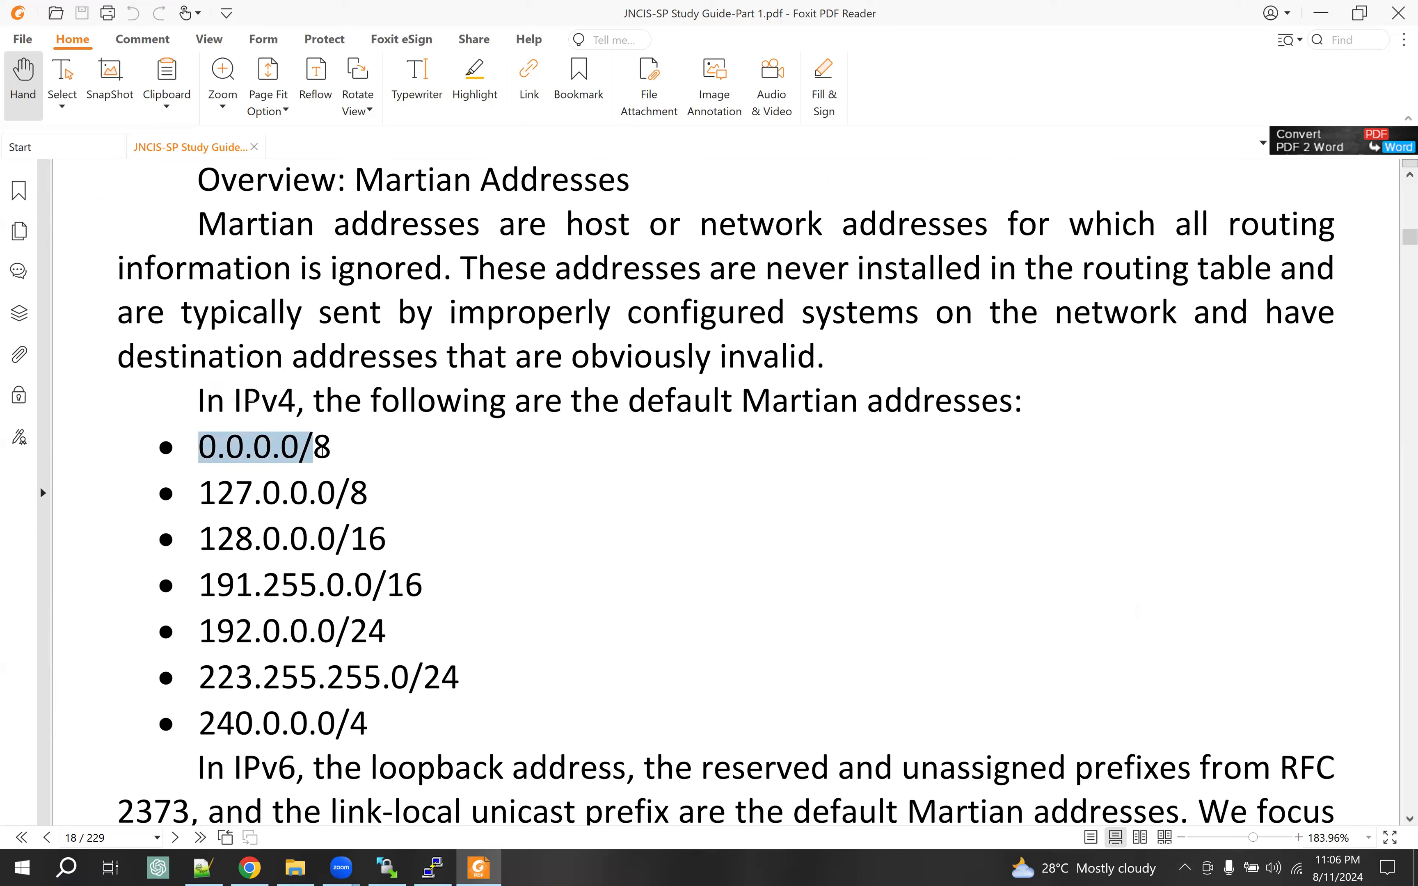
left_click(343, 456)
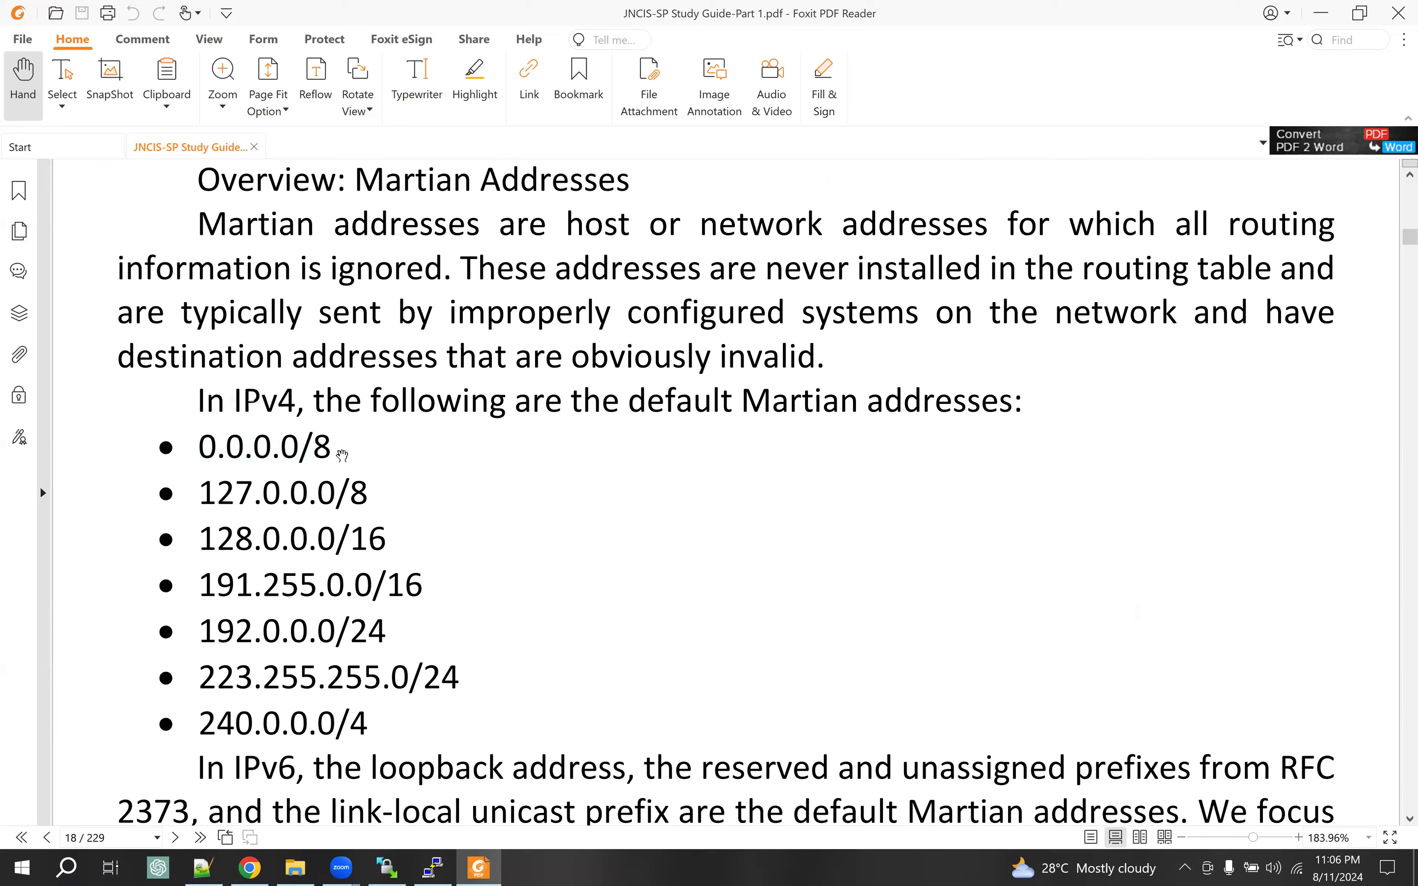
left_click_drag(201, 491, 369, 494)
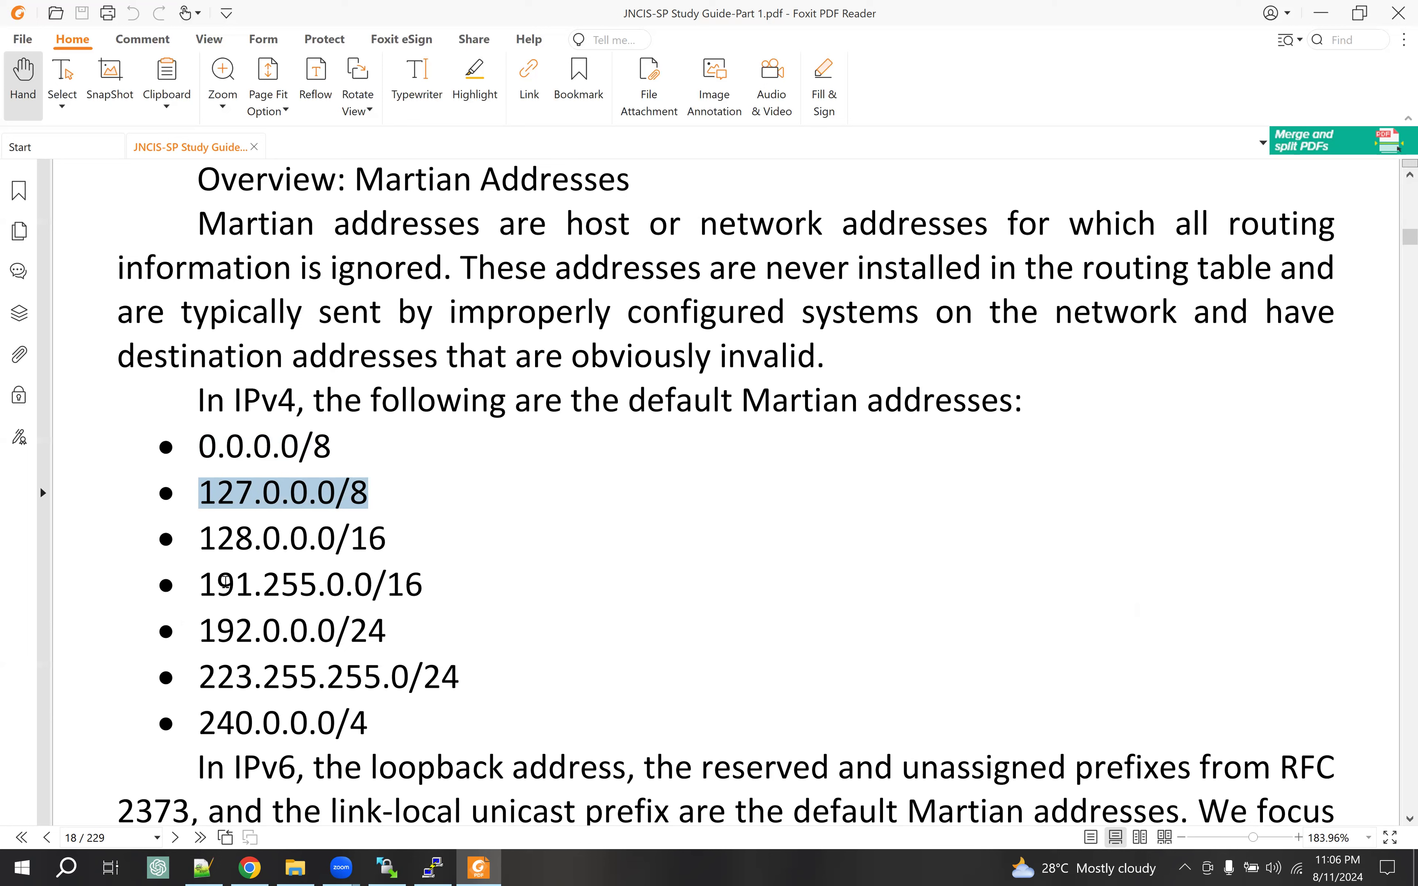
left_click_drag(217, 586, 423, 586)
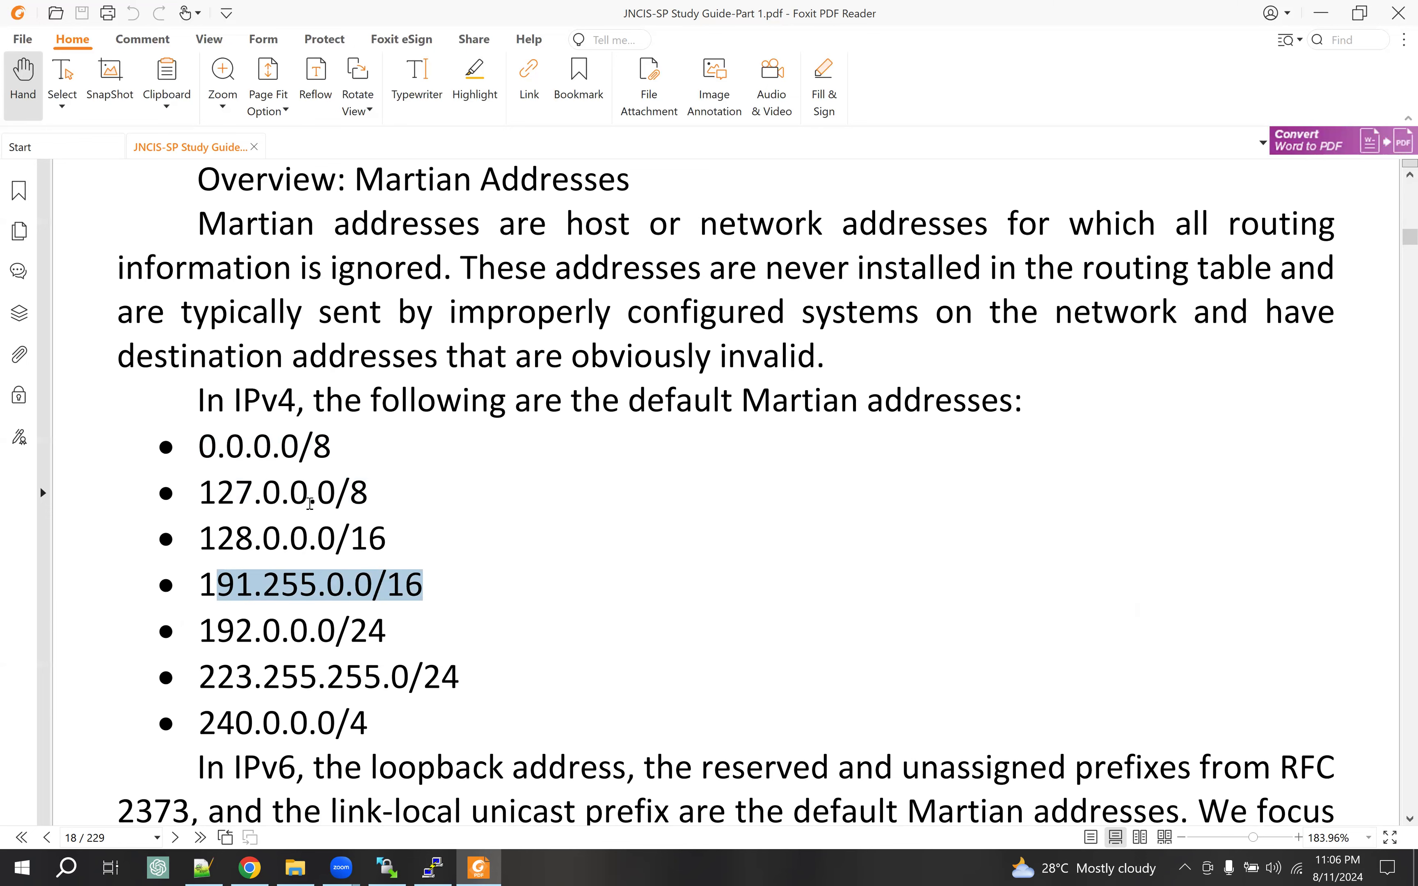
Select the Overview: Martian Addresses paragraph and scroll up above it
scroll(348, 518, "up", 3)
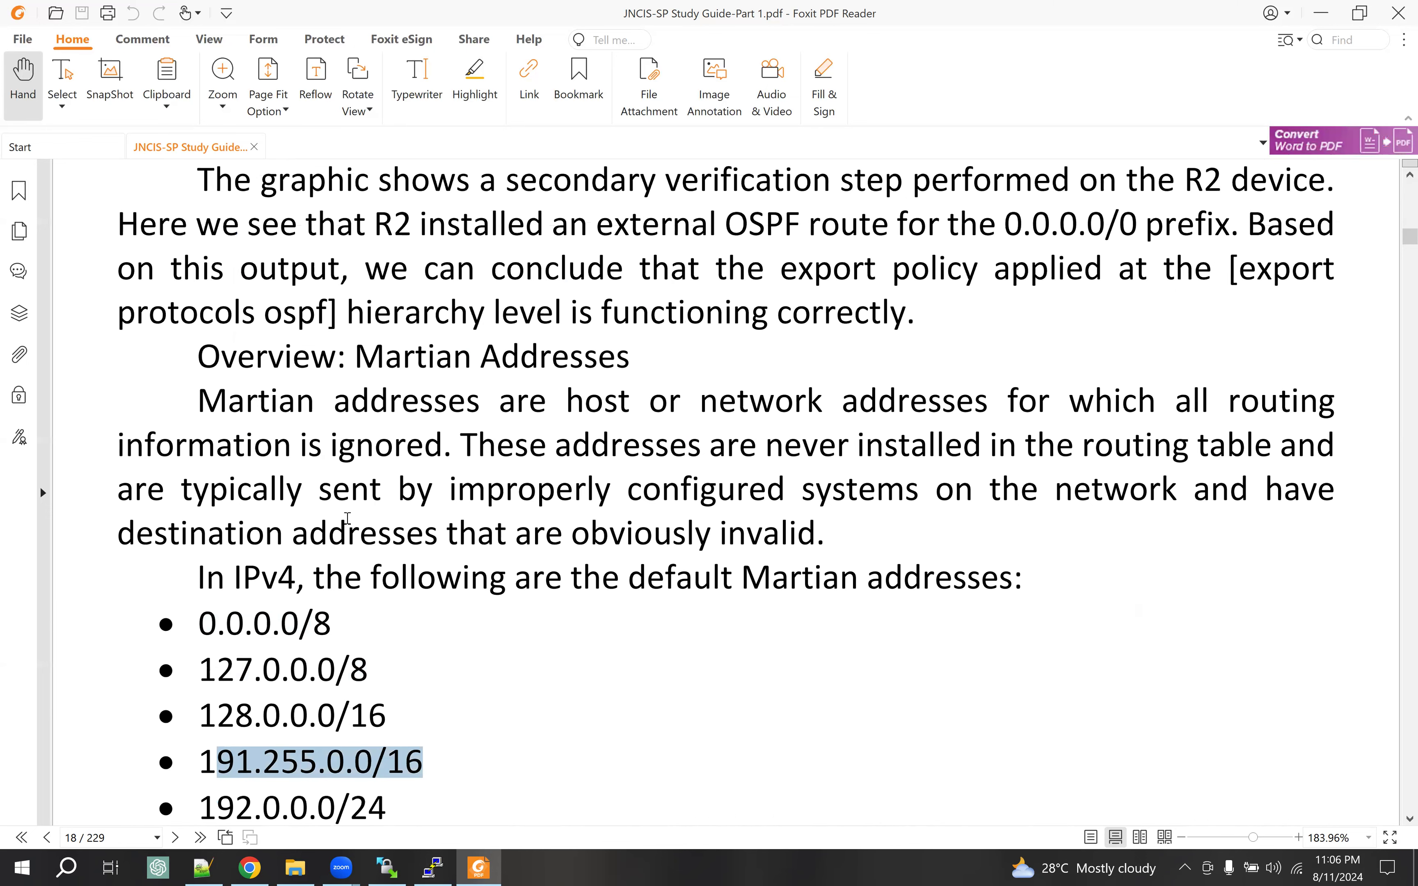
scroll(241, 375, "up", 1)
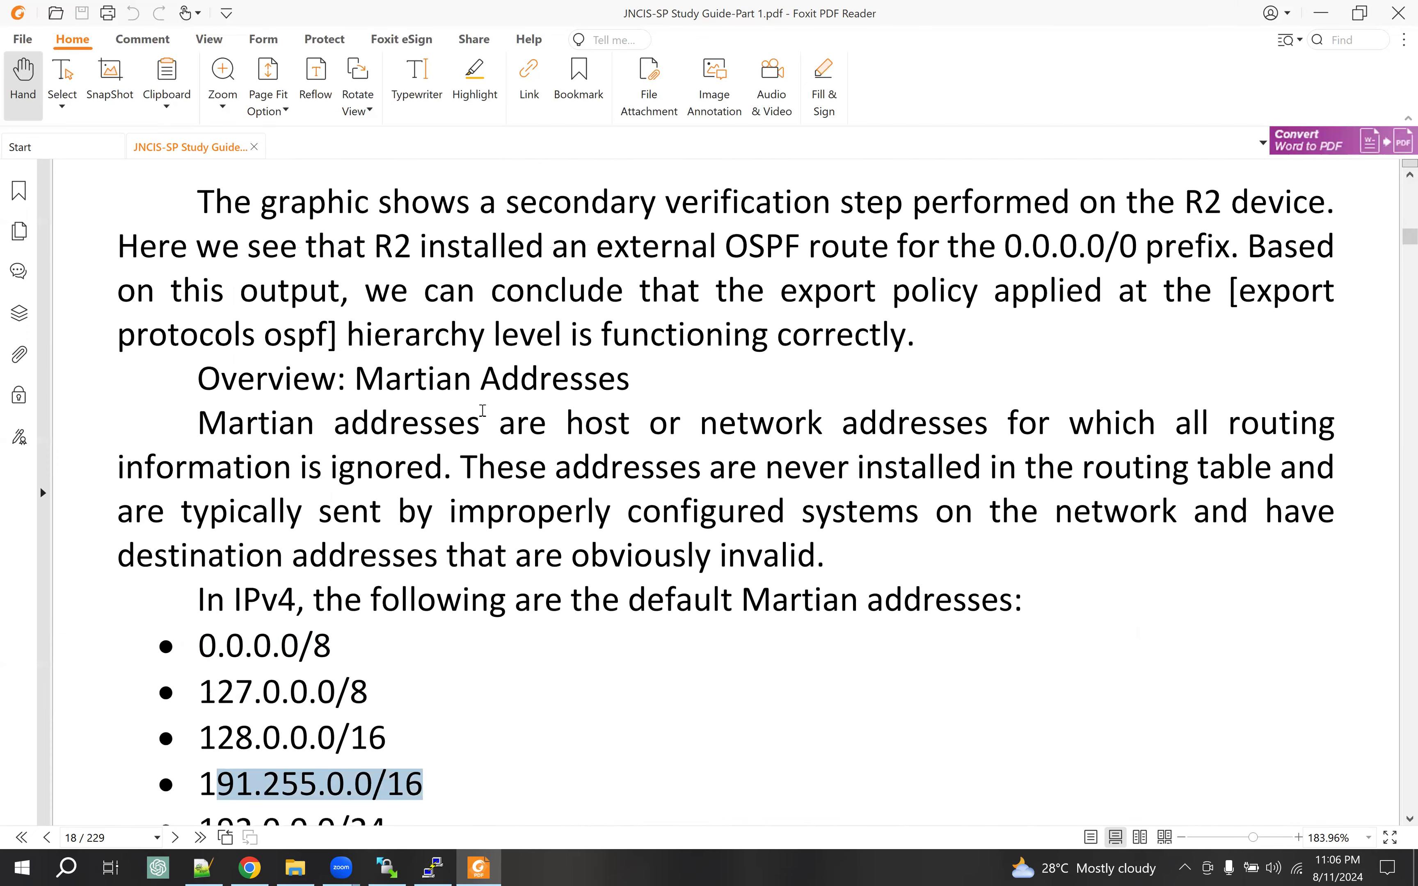
left_click_drag(237, 378, 601, 582)
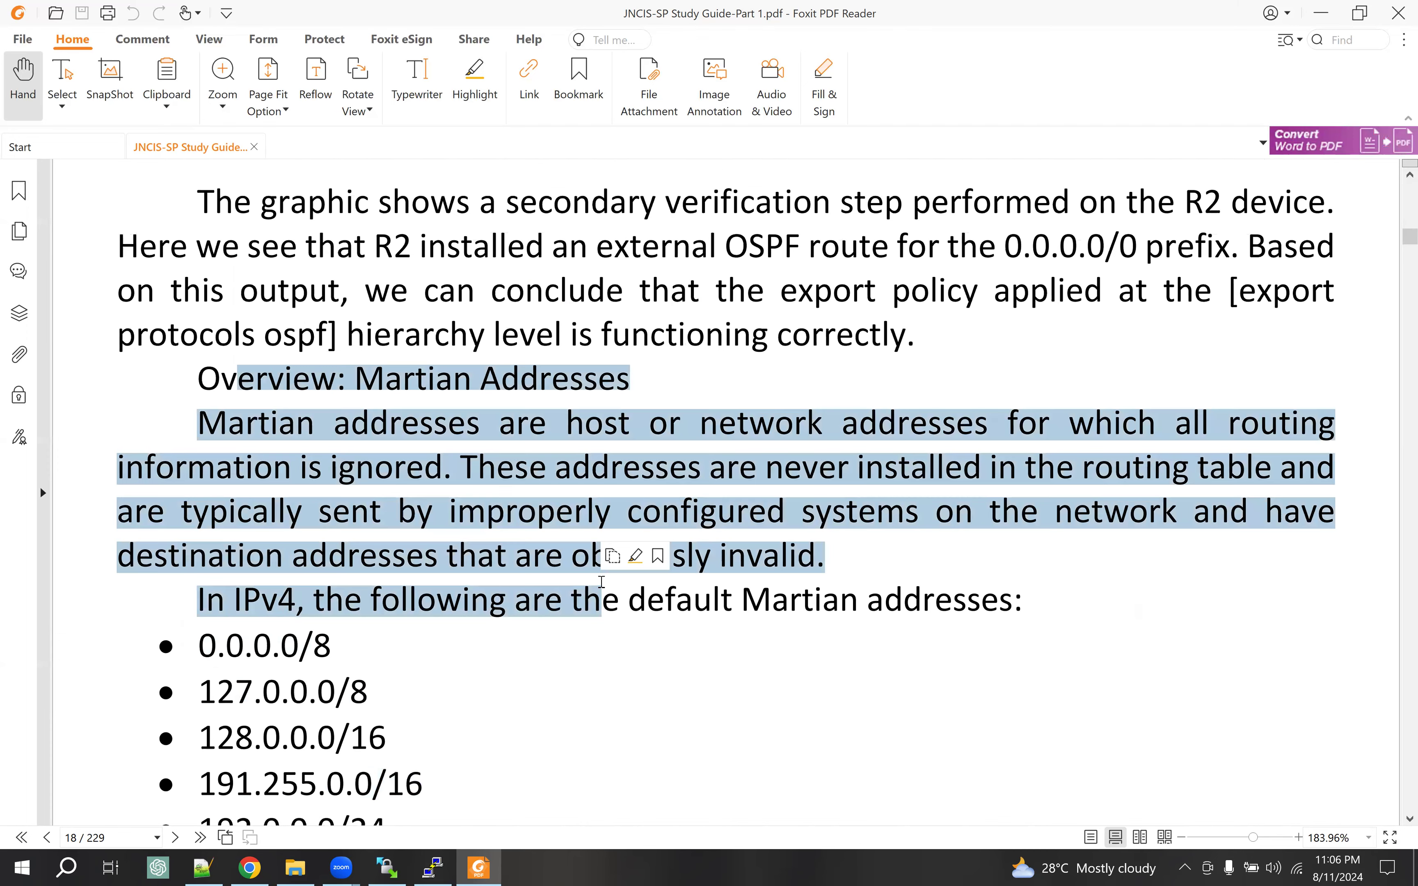
scroll(516, 261, "up", 5)
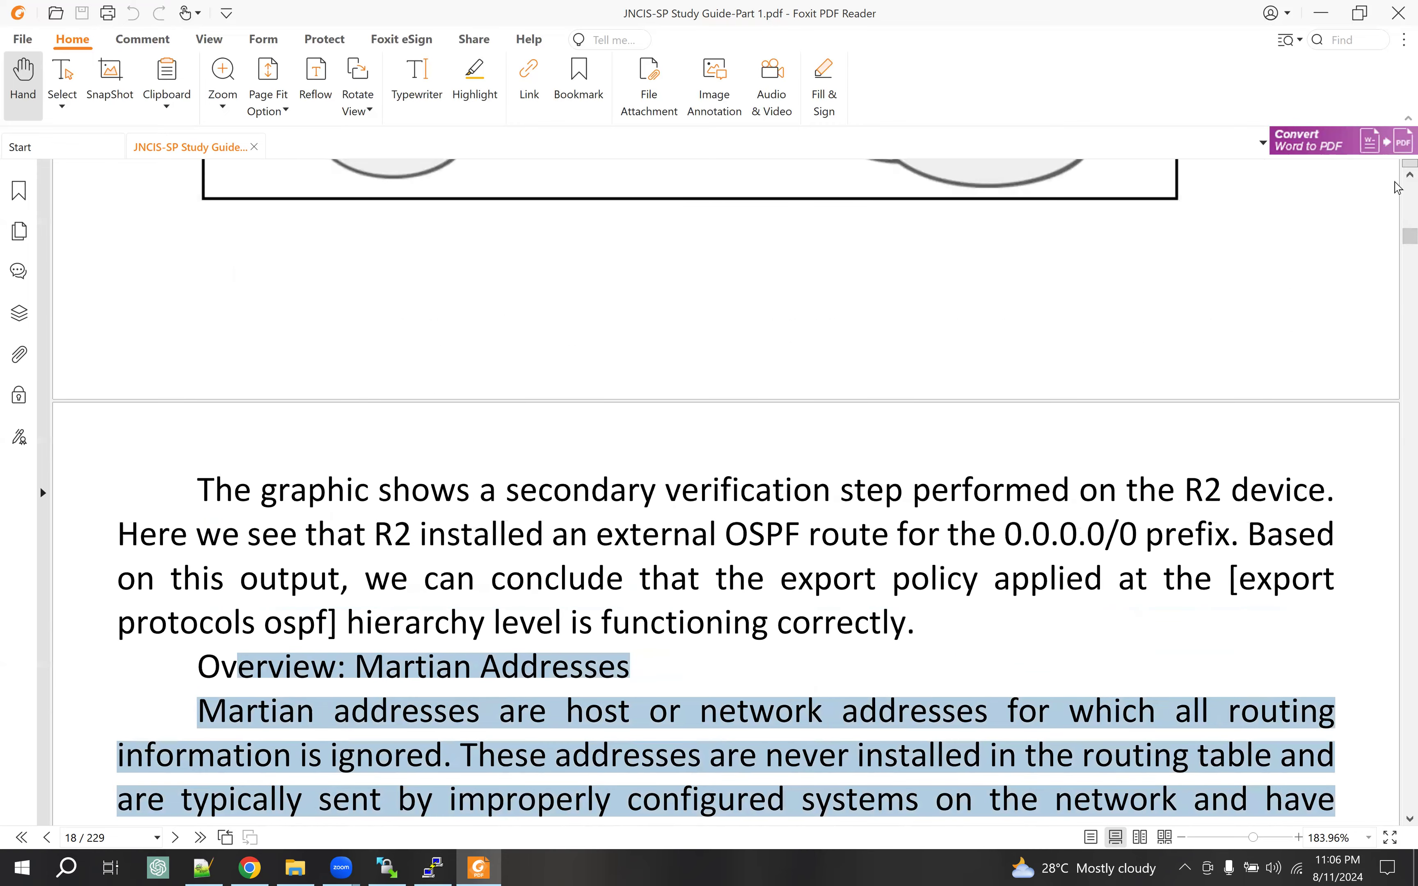
scroll(791, 117, "up", 1)
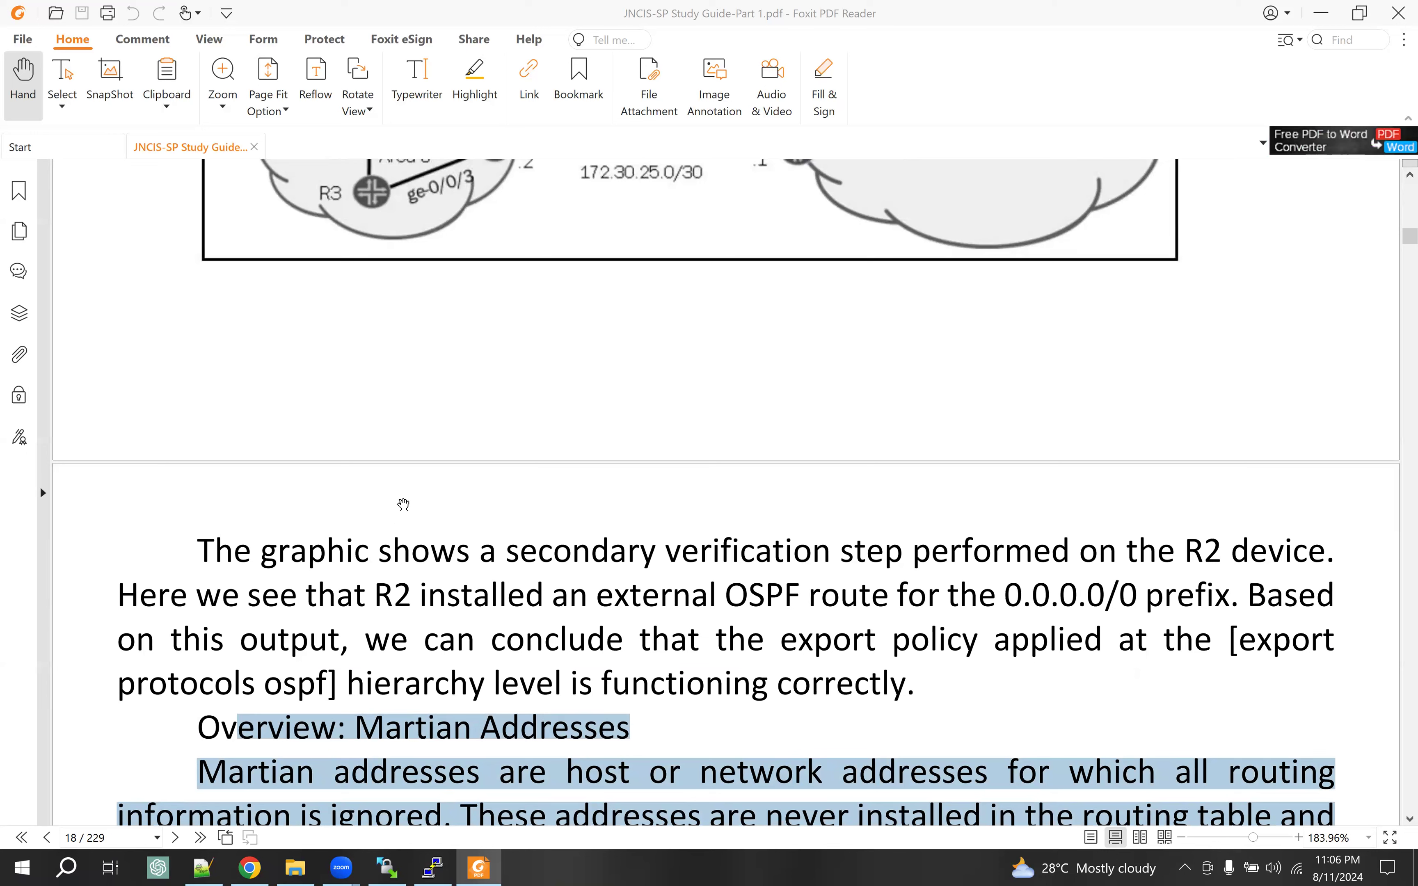
left_click(1317, 15)
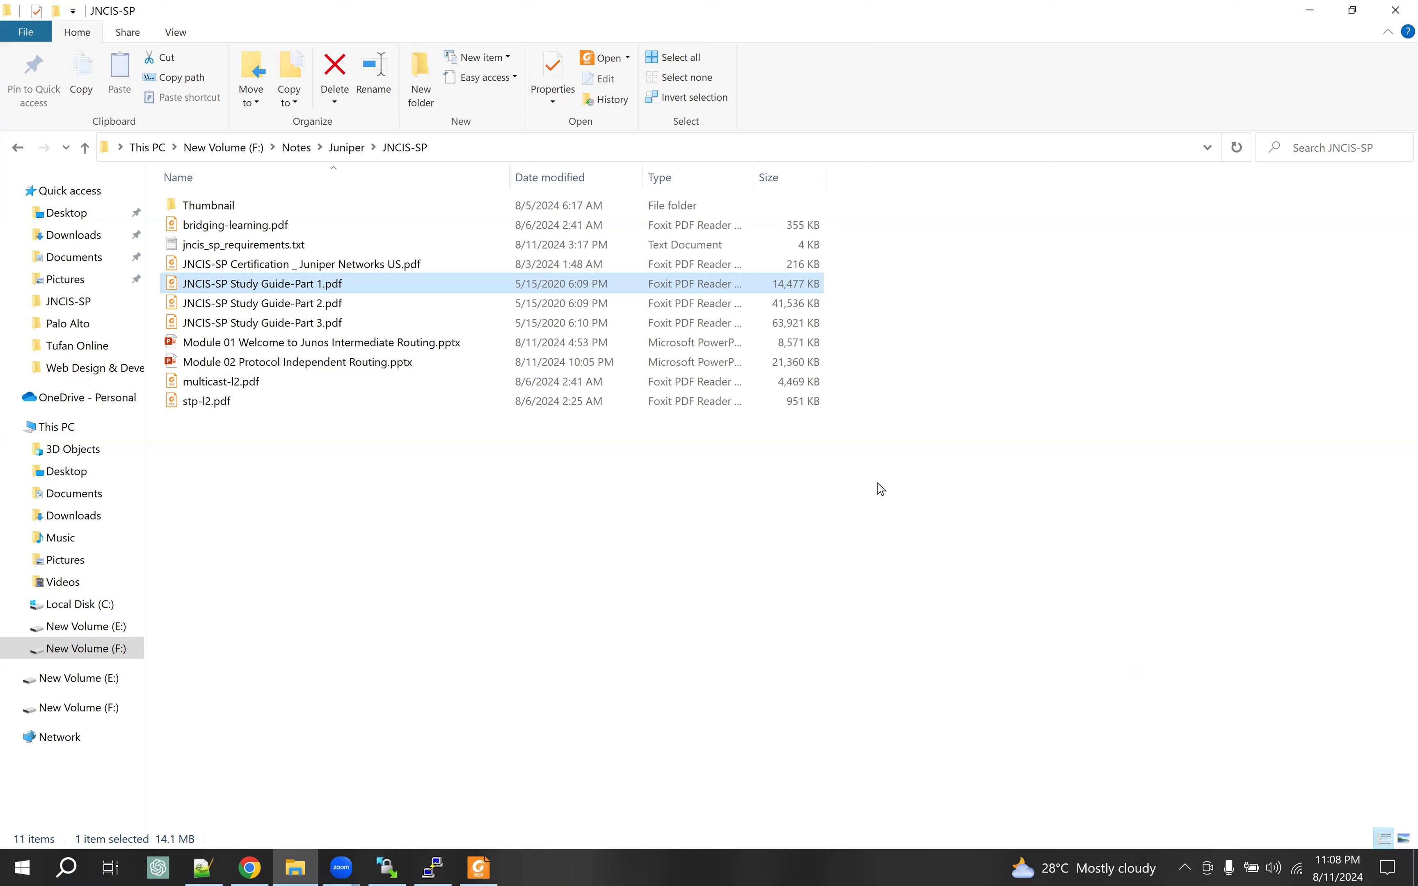
left_click(478, 868)
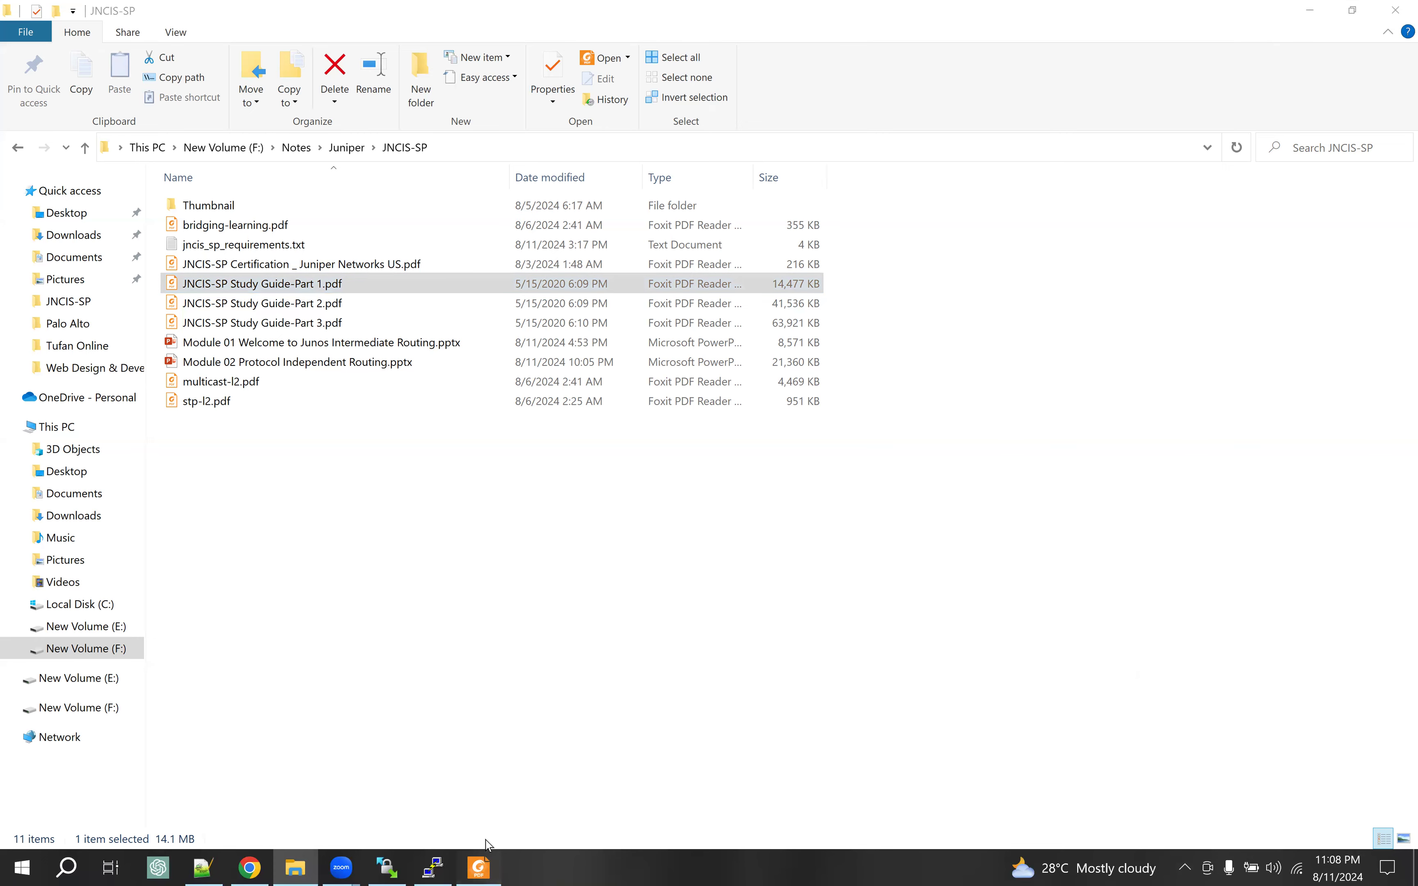
Scroll up through the study guide's case study pages
scroll(284, 440, "up", 4)
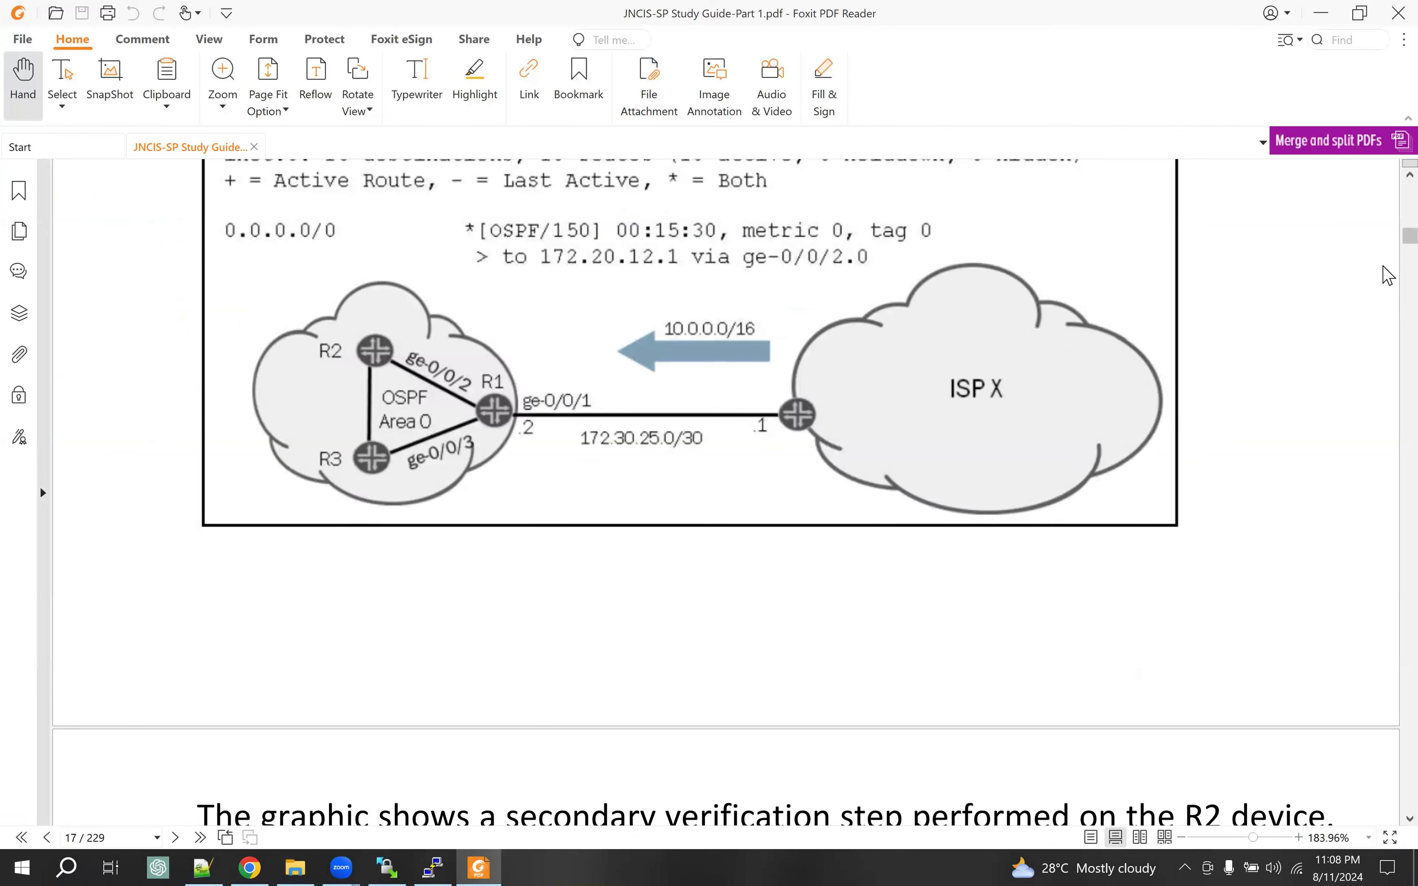
scroll(1387, 183, "up", 8)
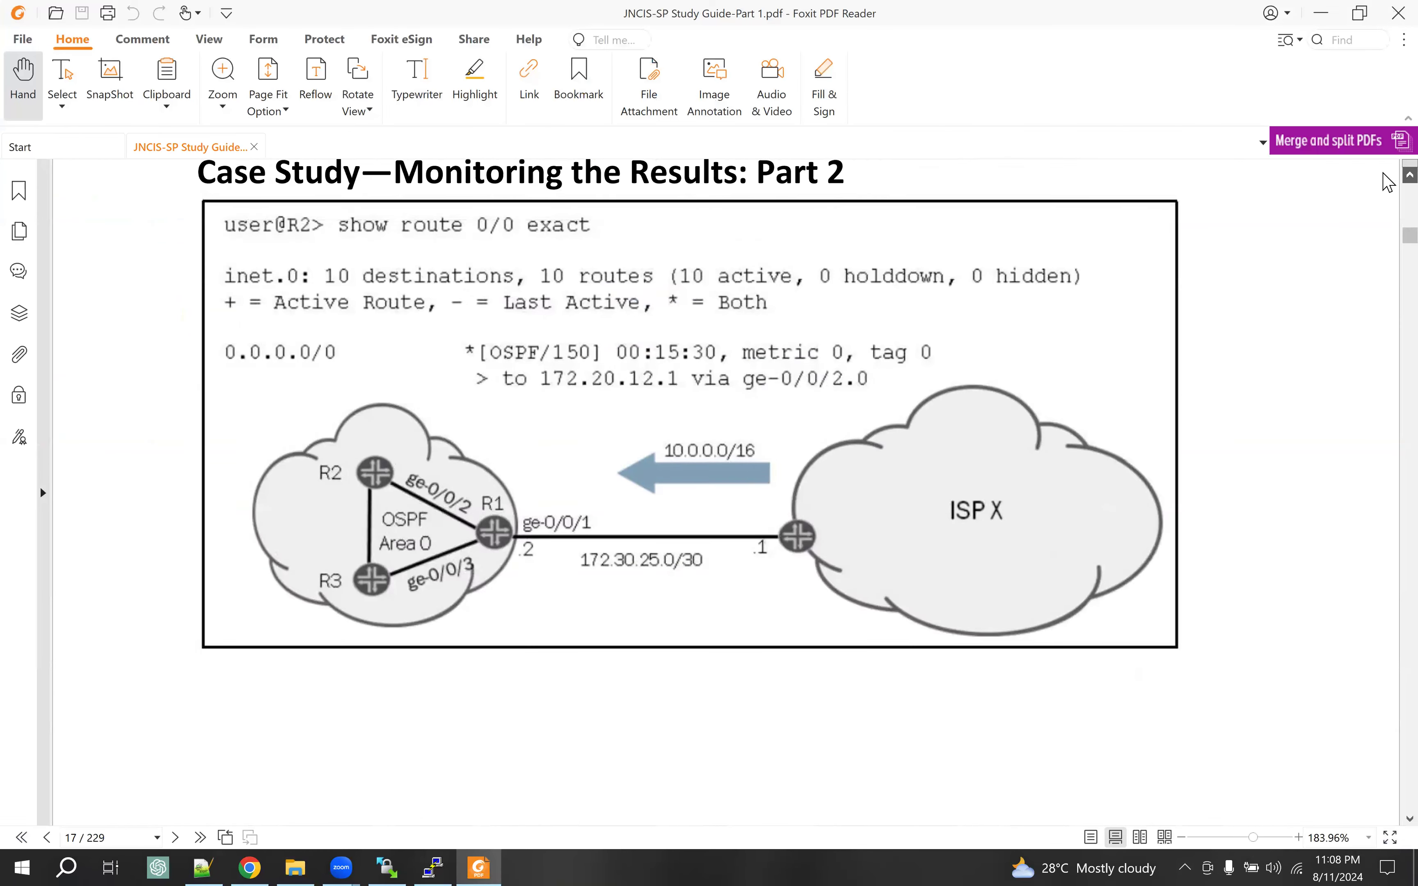
scroll(1388, 183, "up", 9)
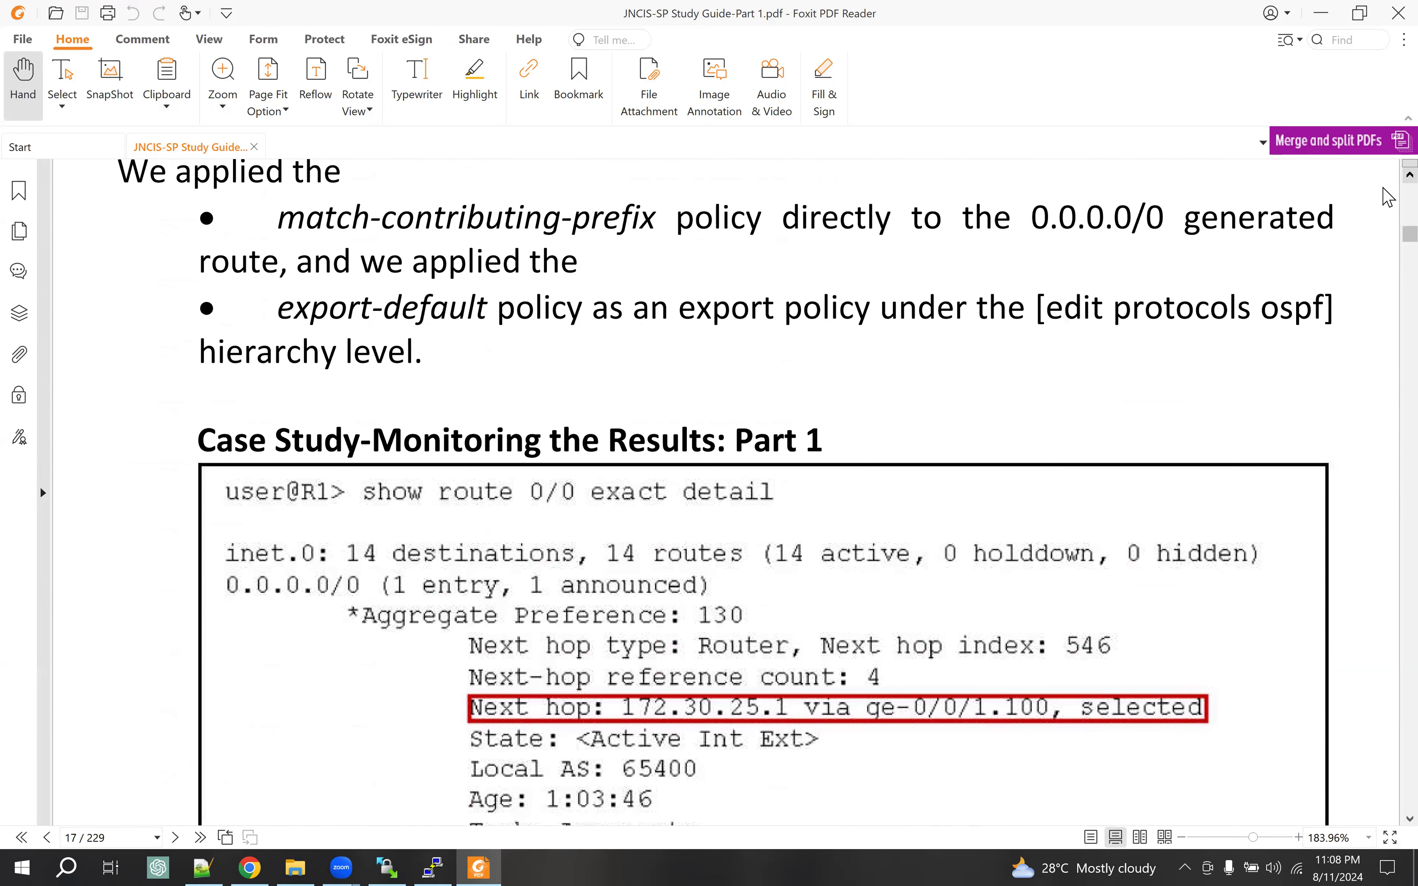
scroll(1388, 178, "up", 9)
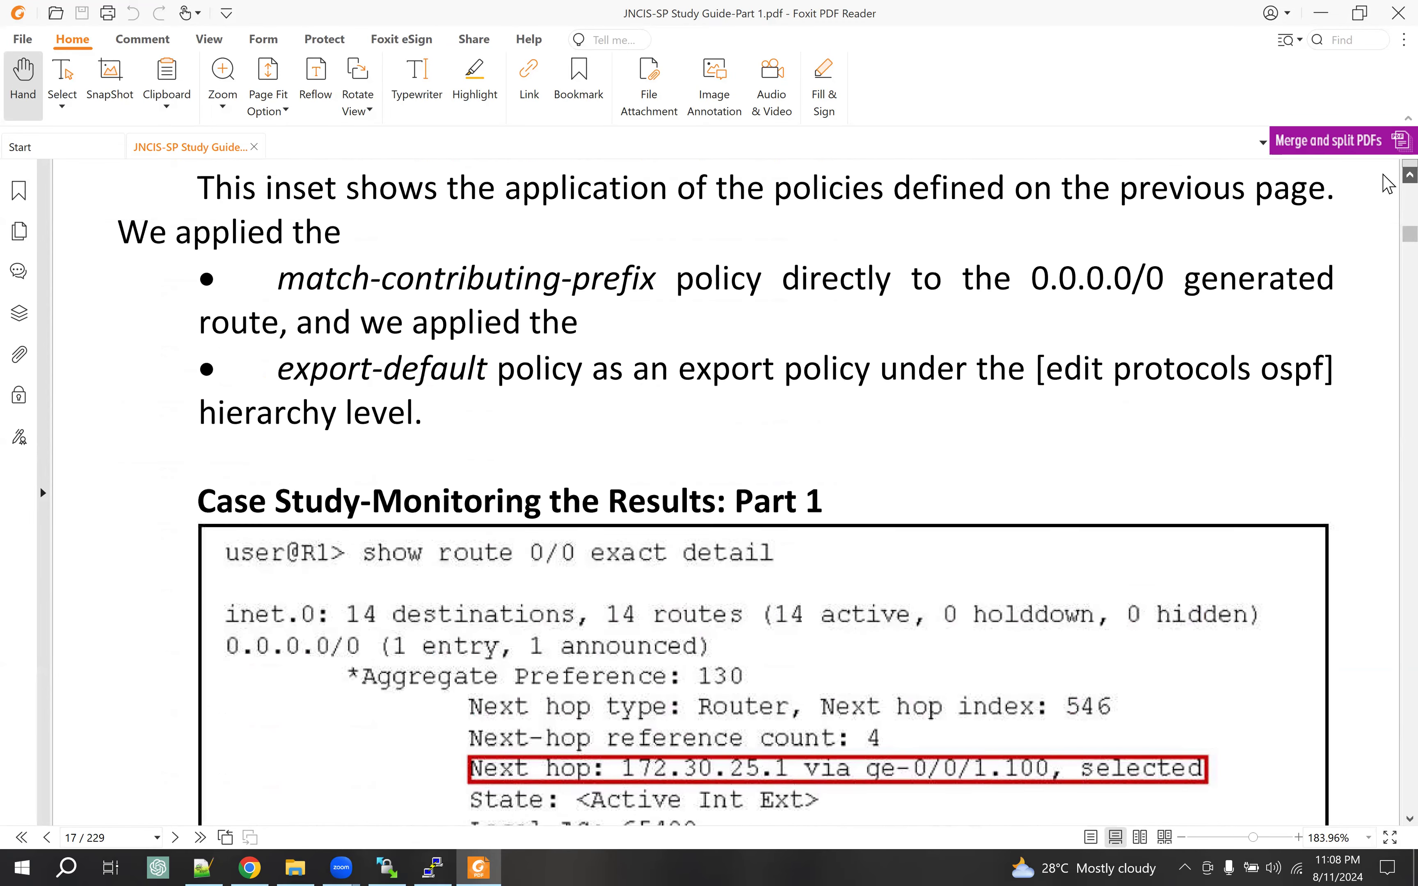
scroll(1387, 184, "up", 9)
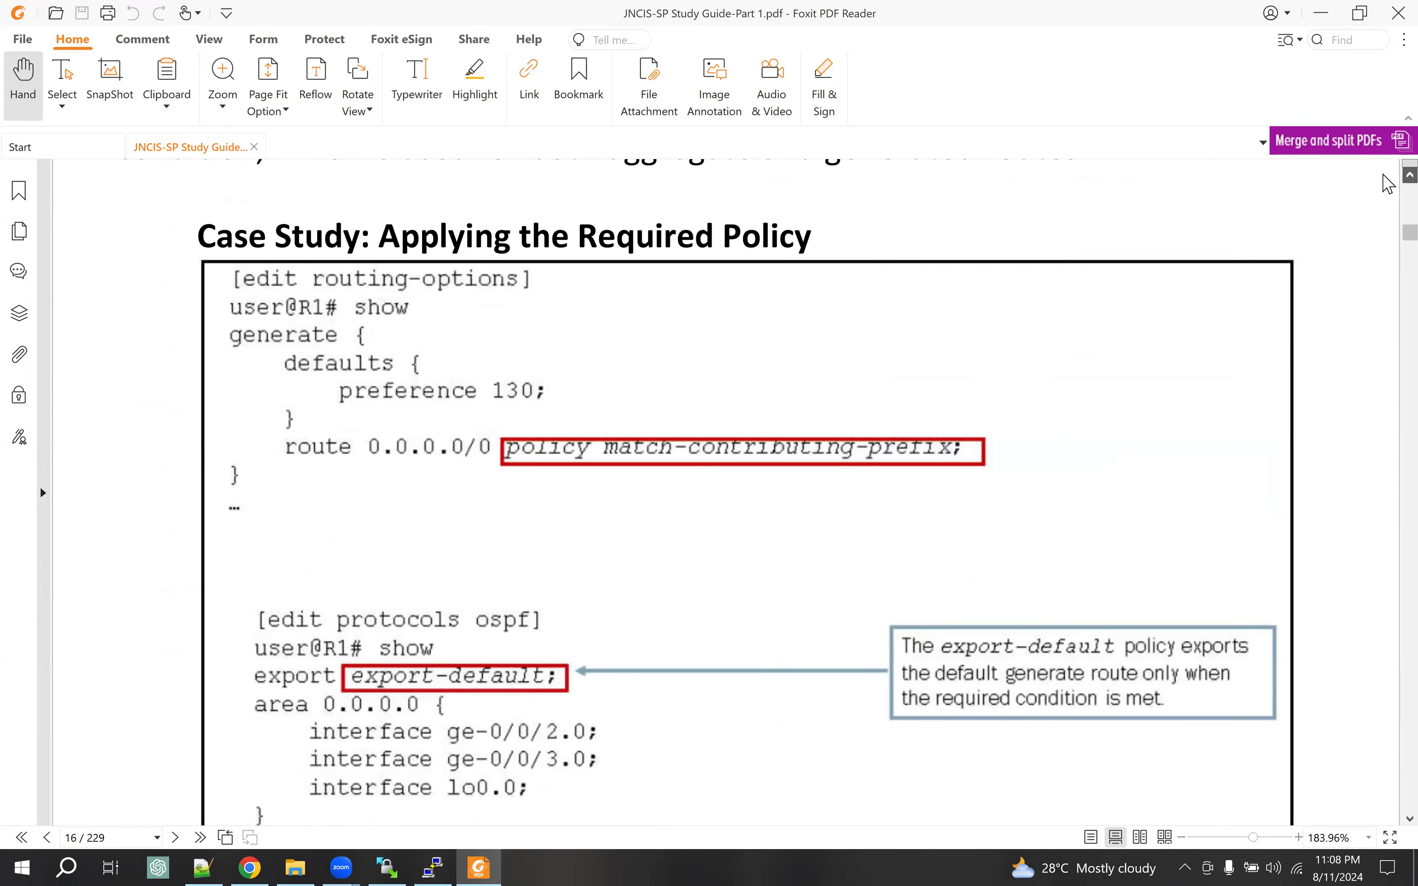
scroll(1388, 183, "up", 10)
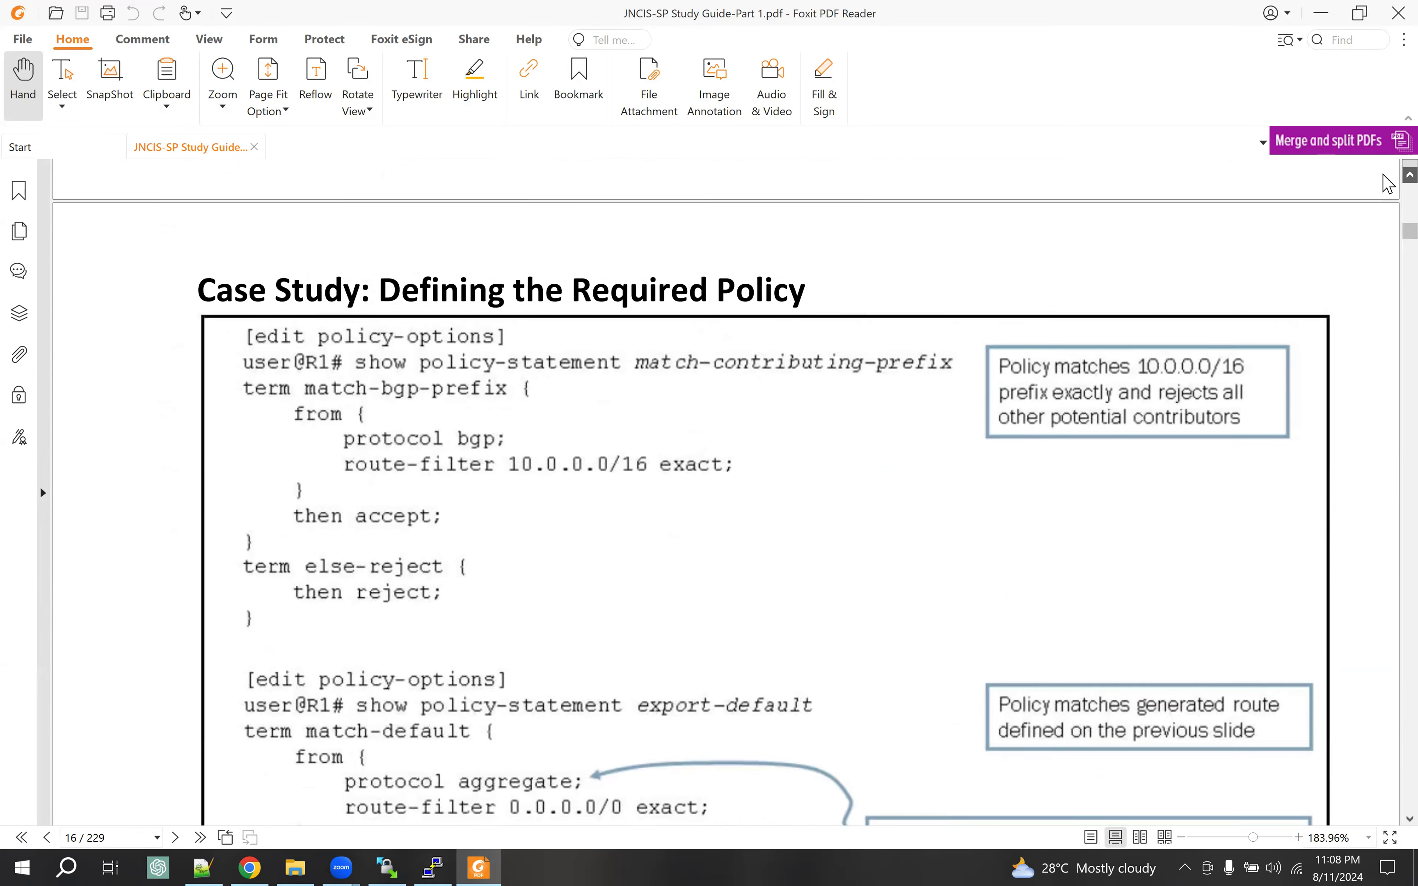
scroll(1388, 188, "up", 2)
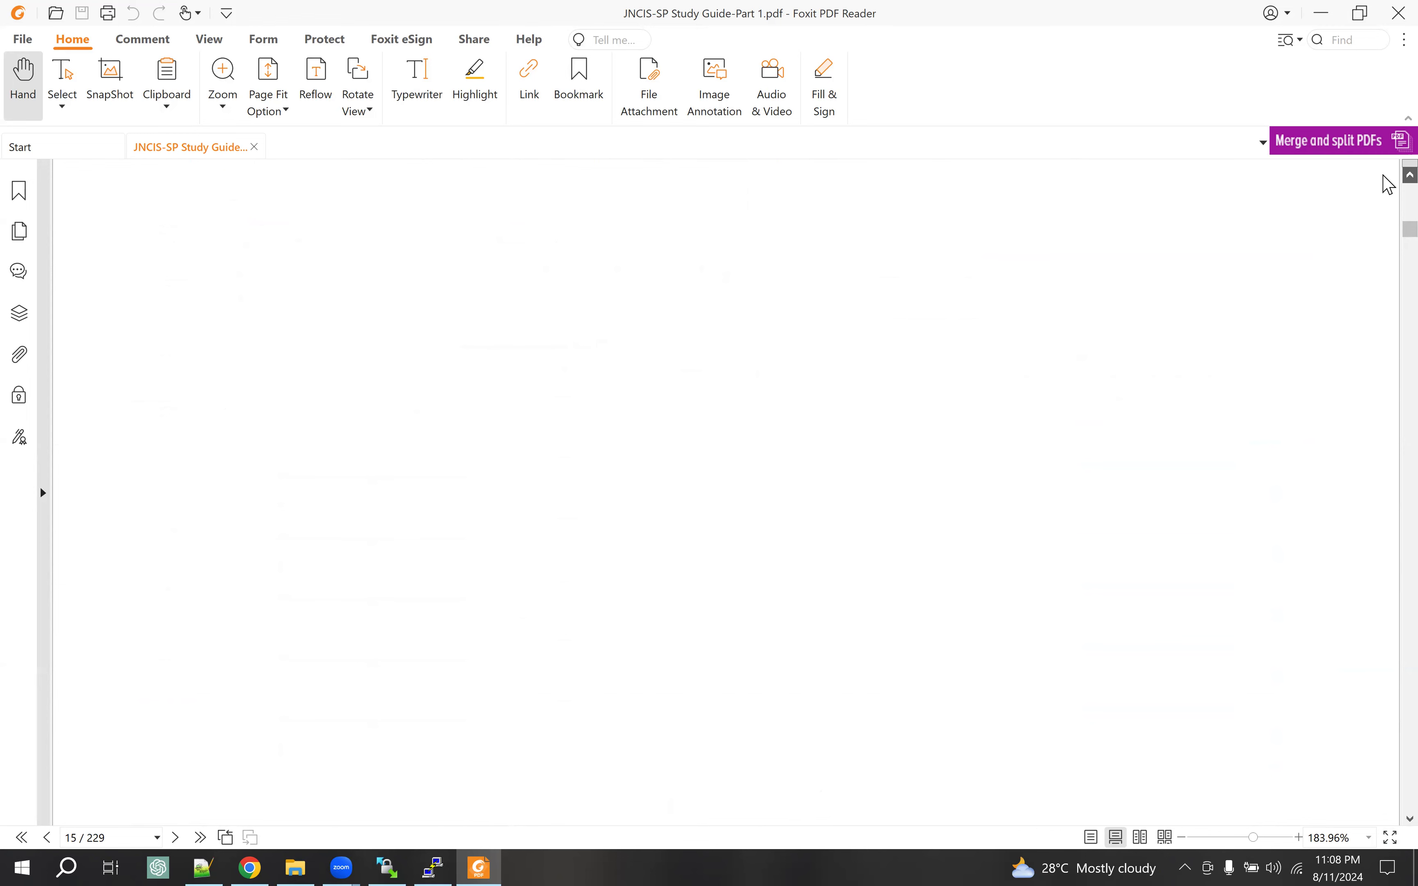
scroll(495, 507, "up", 5)
scroll(495, 507, "up", 8)
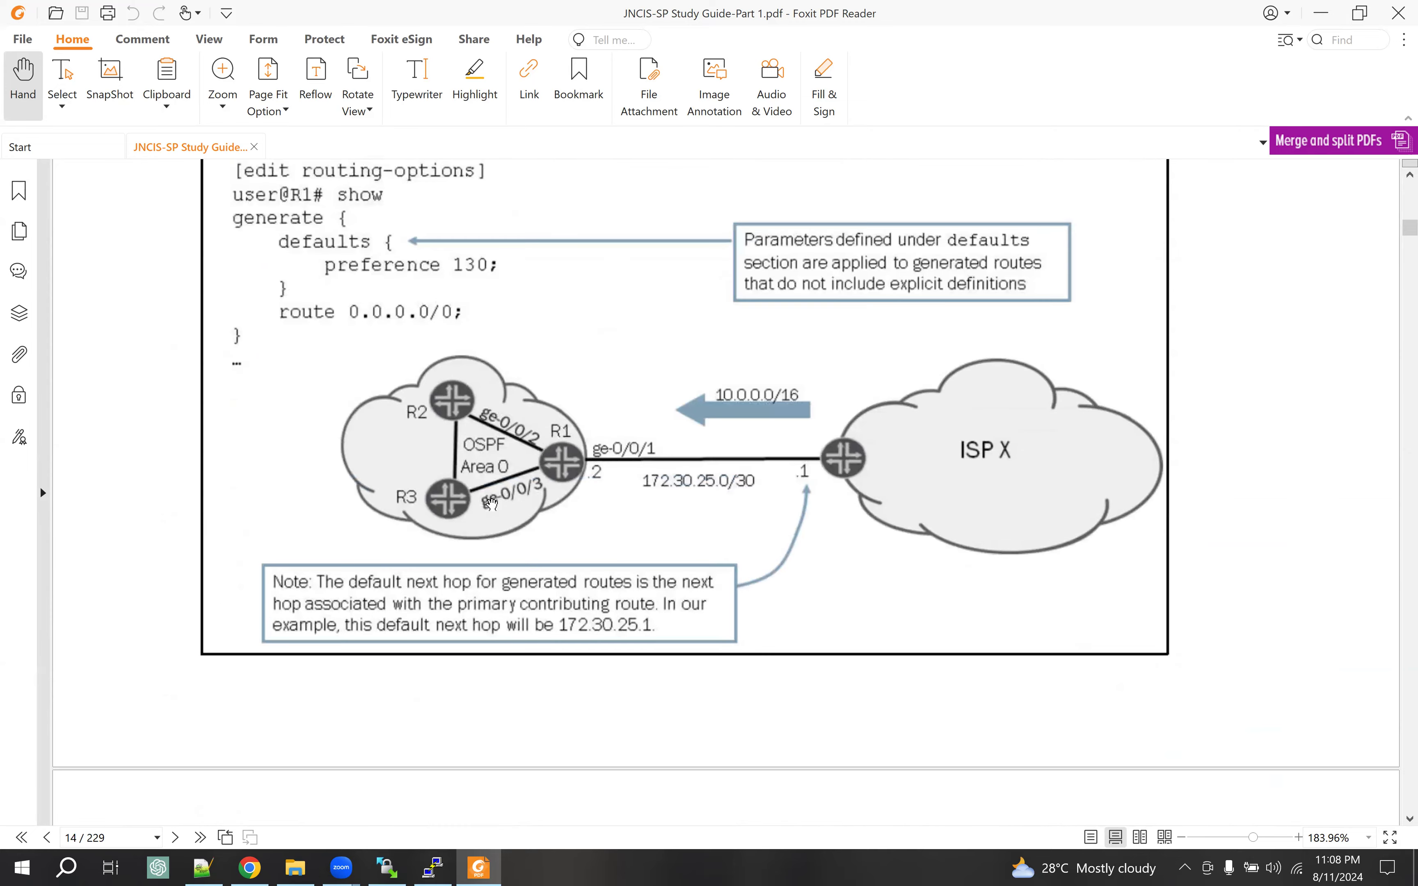
scroll(491, 504, "up", 10)
scroll(332, 449, "up", 5)
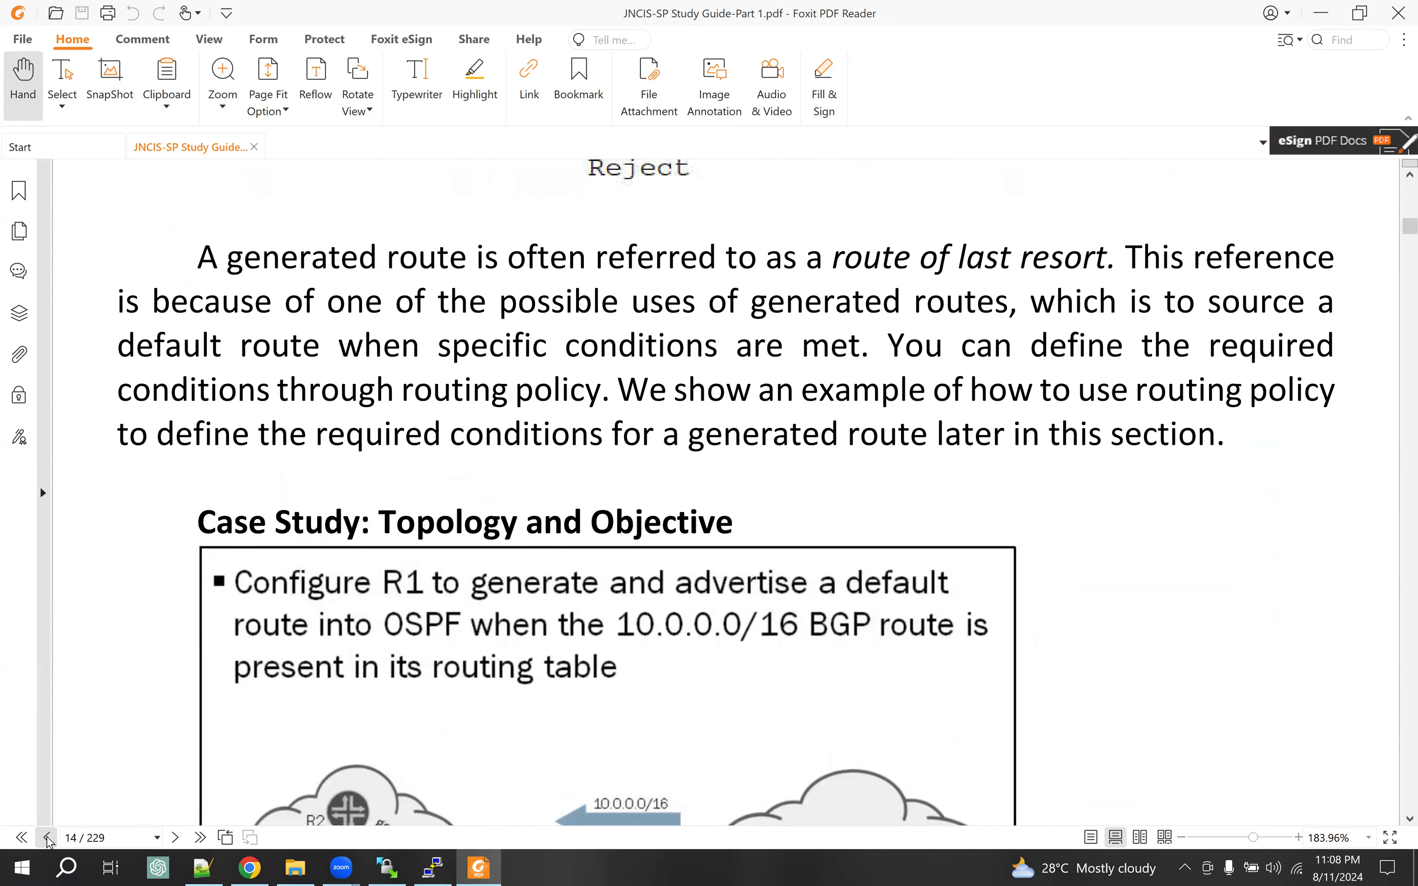
Page back eleven times to page 3, the Chapter 1 title page
left_click(48, 838)
left_click(48, 838)
left_click(48, 838)
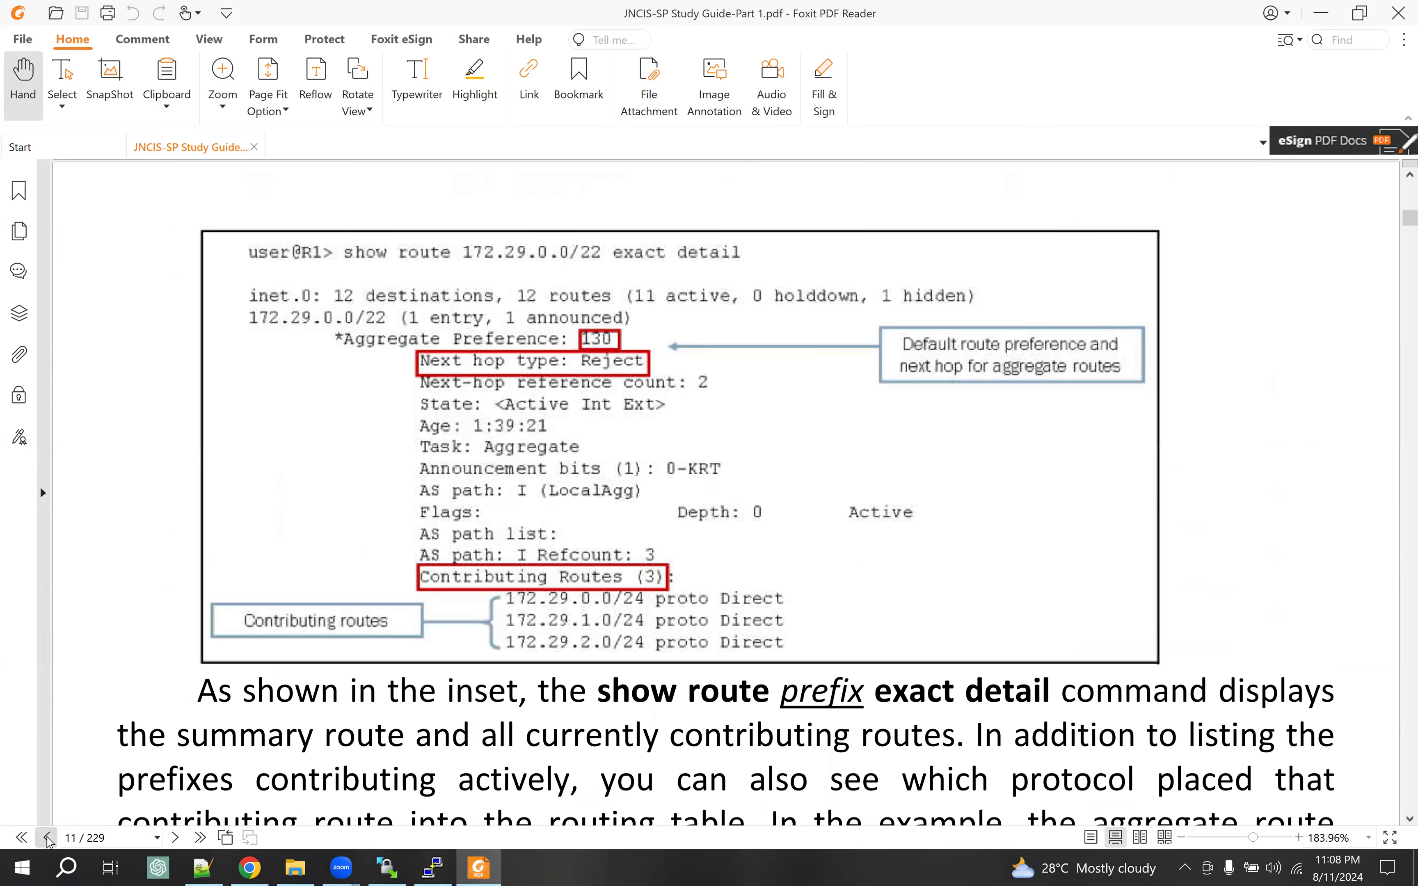
left_click(47, 838)
left_click(48, 838)
left_click(48, 838)
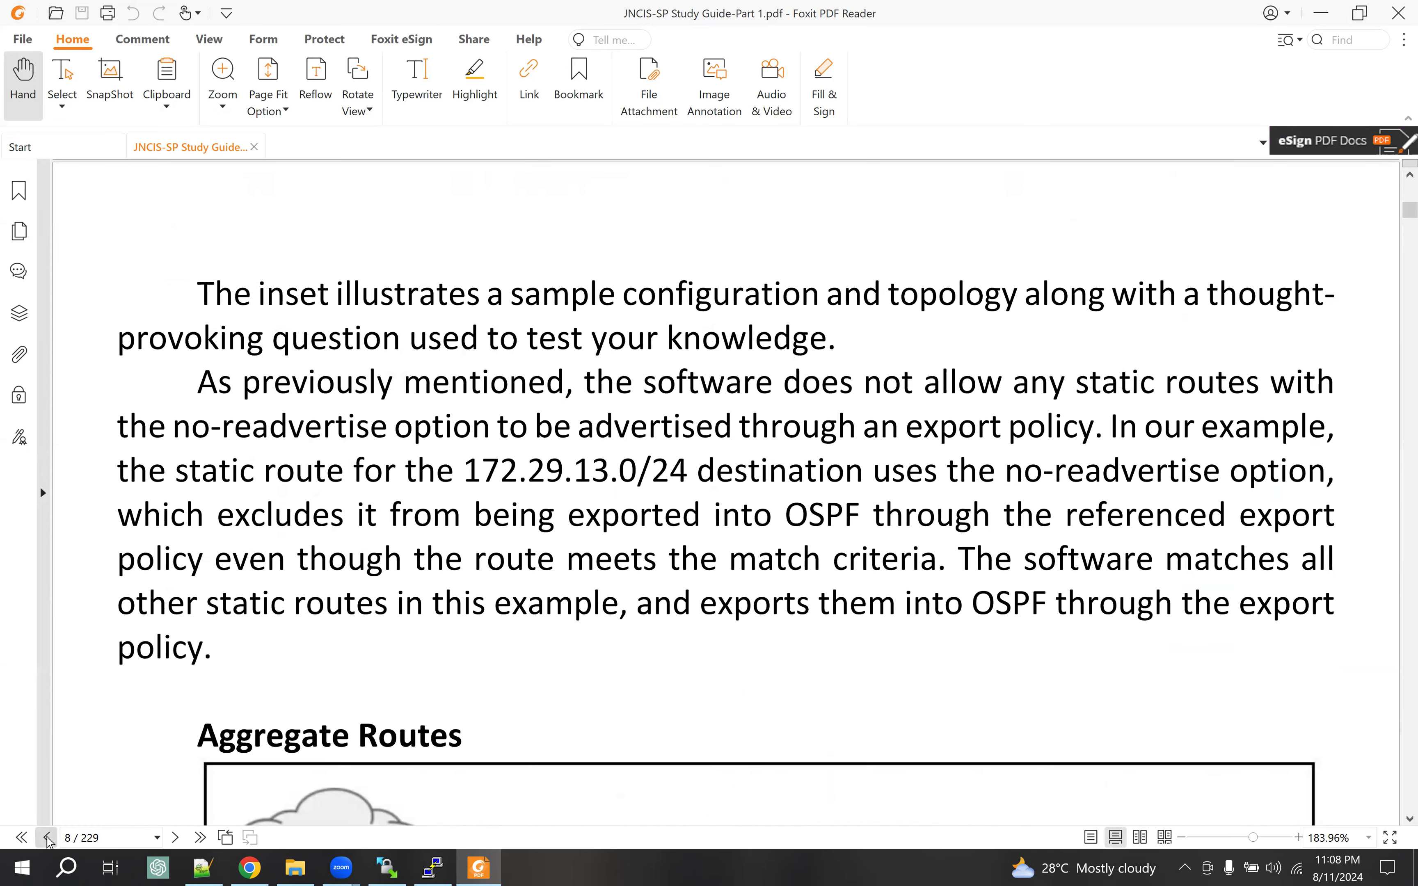
left_click(48, 838)
left_click(47, 838)
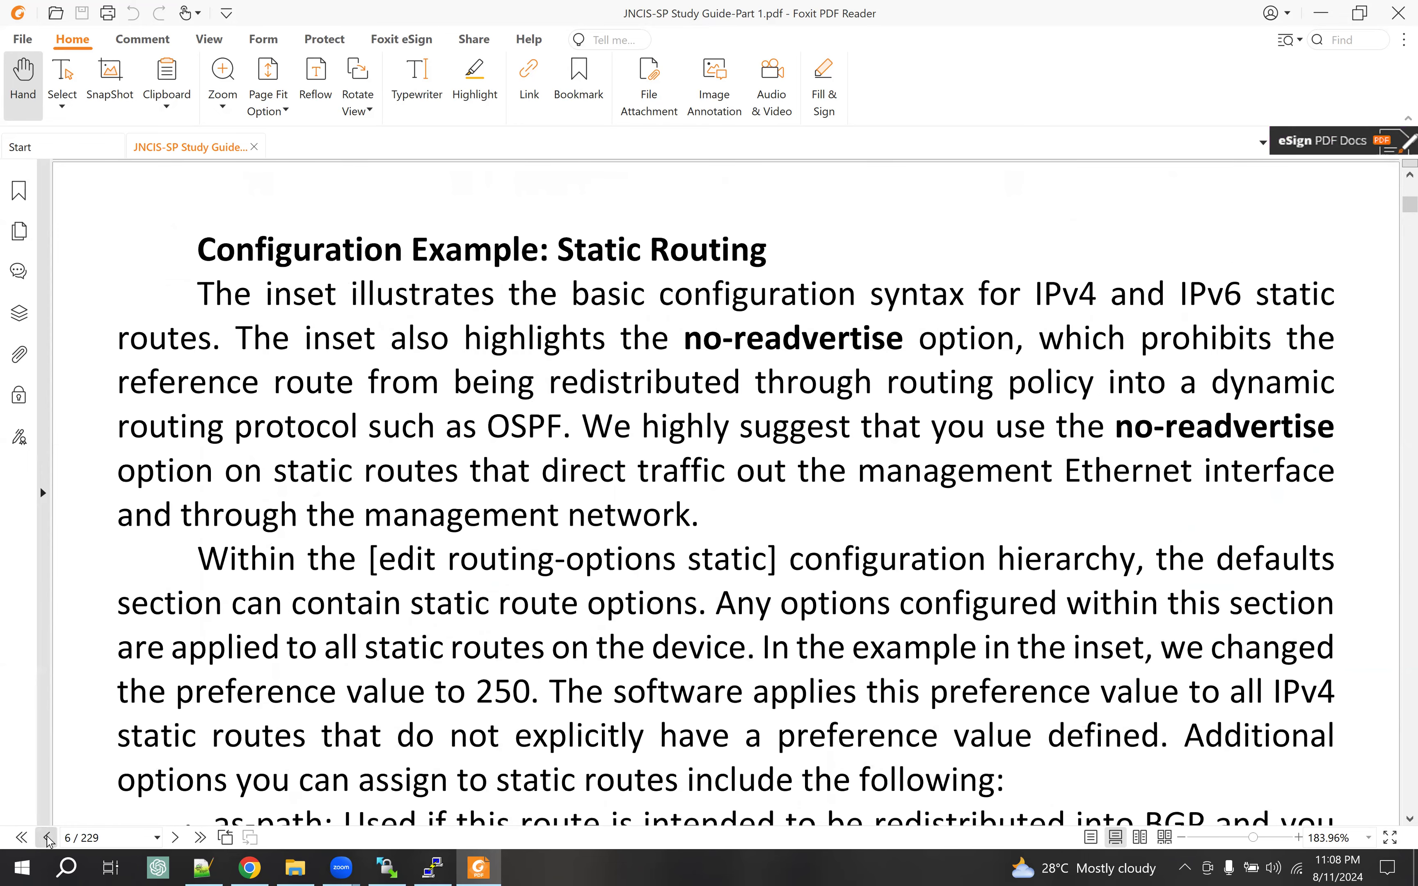
left_click(47, 838)
left_click(48, 838)
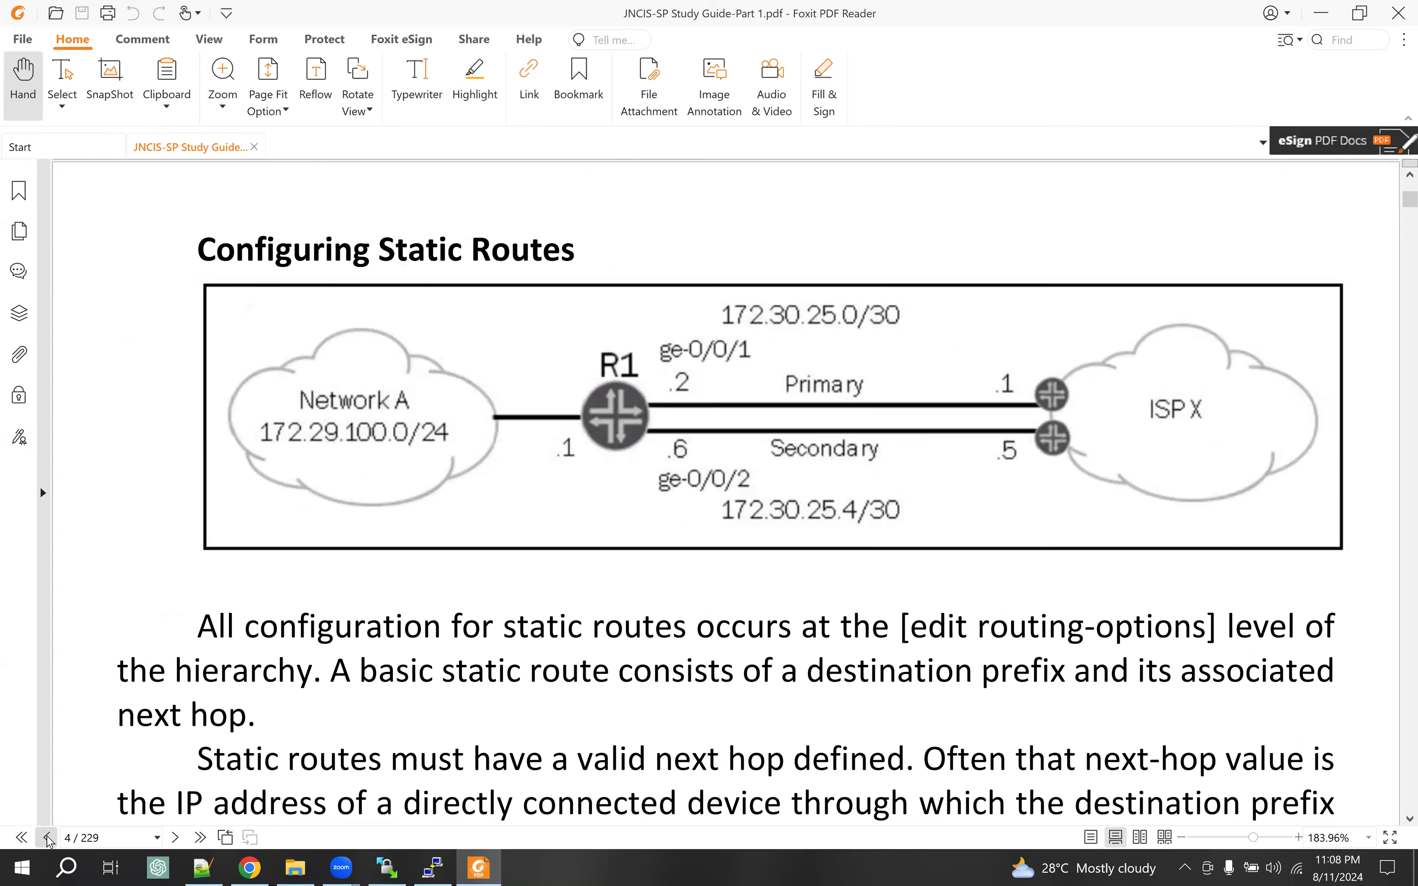
left_click(48, 838)
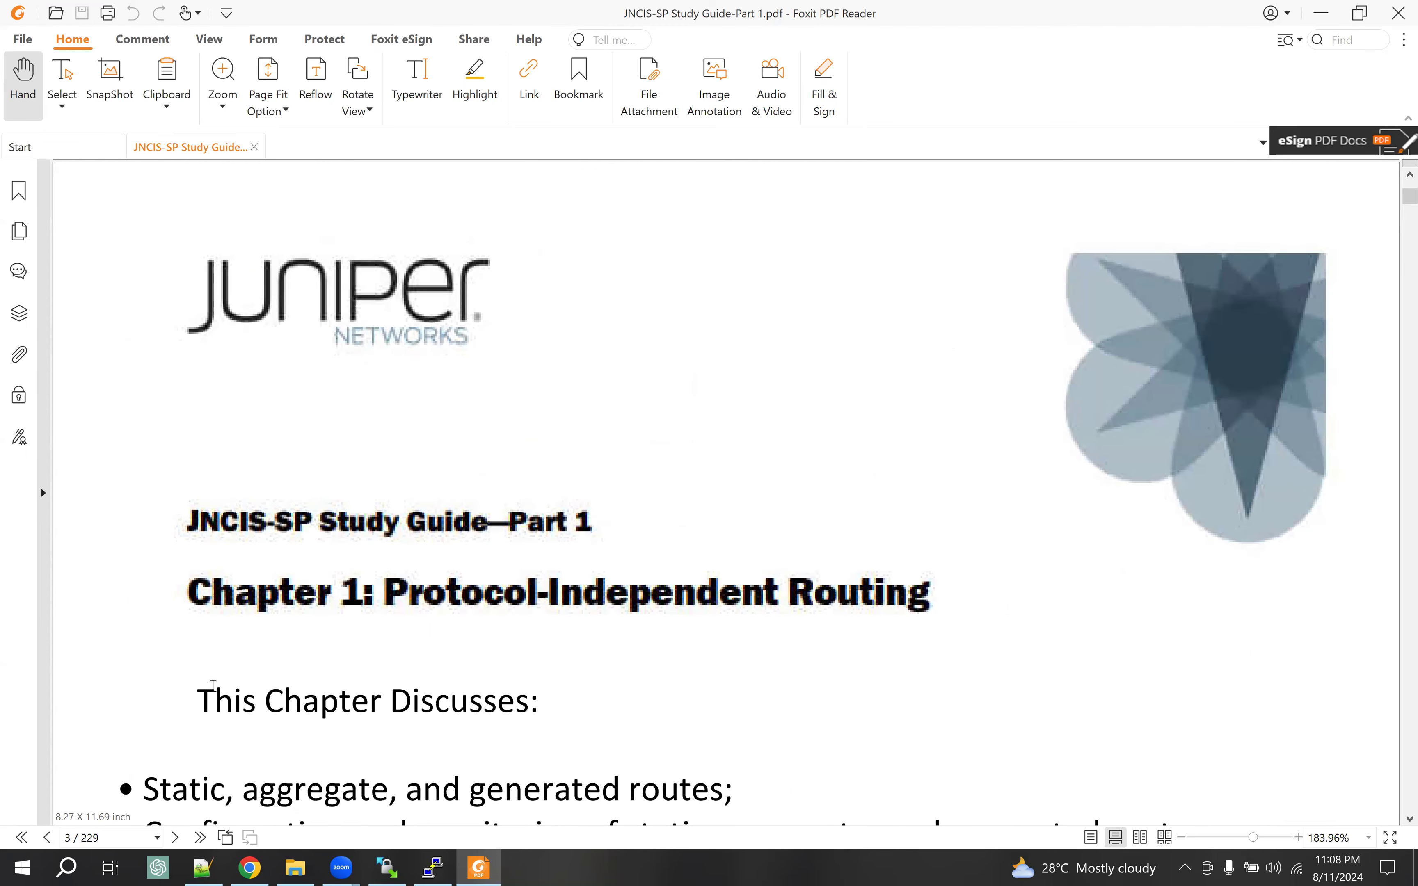
scroll(209, 684, "up", 3)
scroll(205, 680, "up", 5)
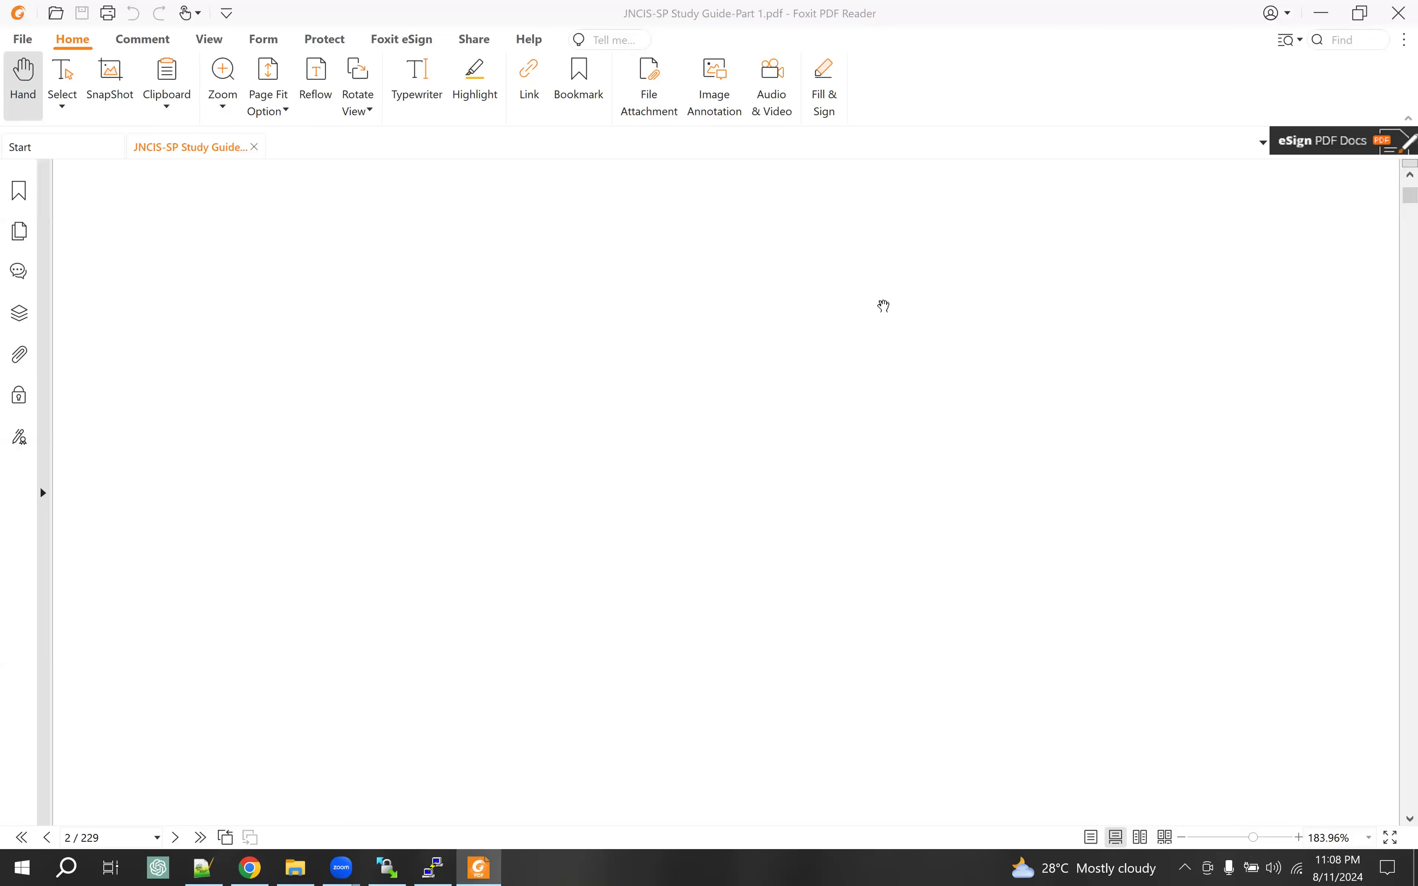
scroll(463, 487, "down", 5)
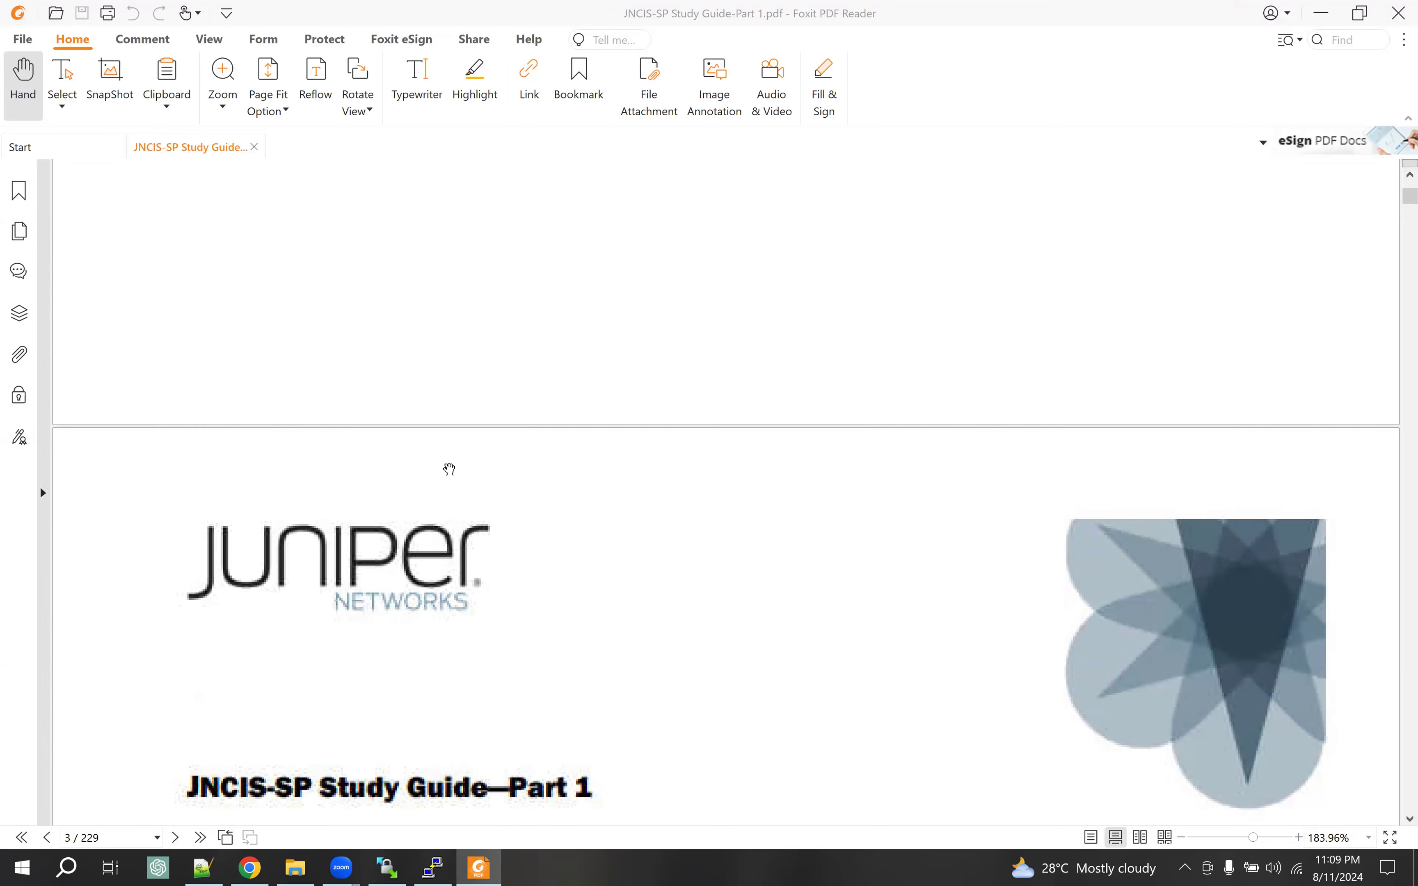
scroll(450, 468, "up", 4)
scroll(442, 463, "up", 2)
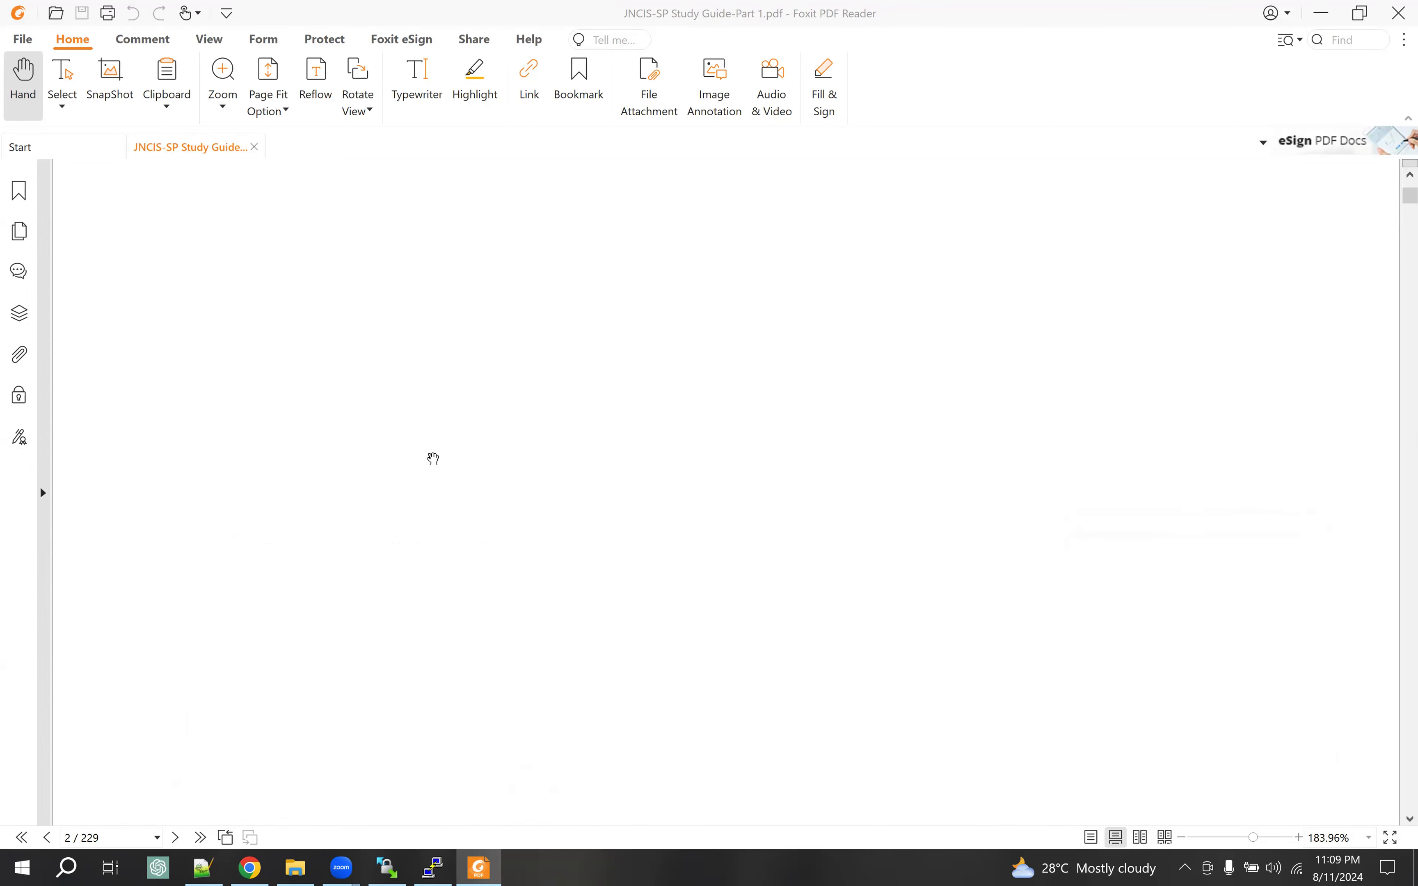
scroll(481, 412, "up", 8)
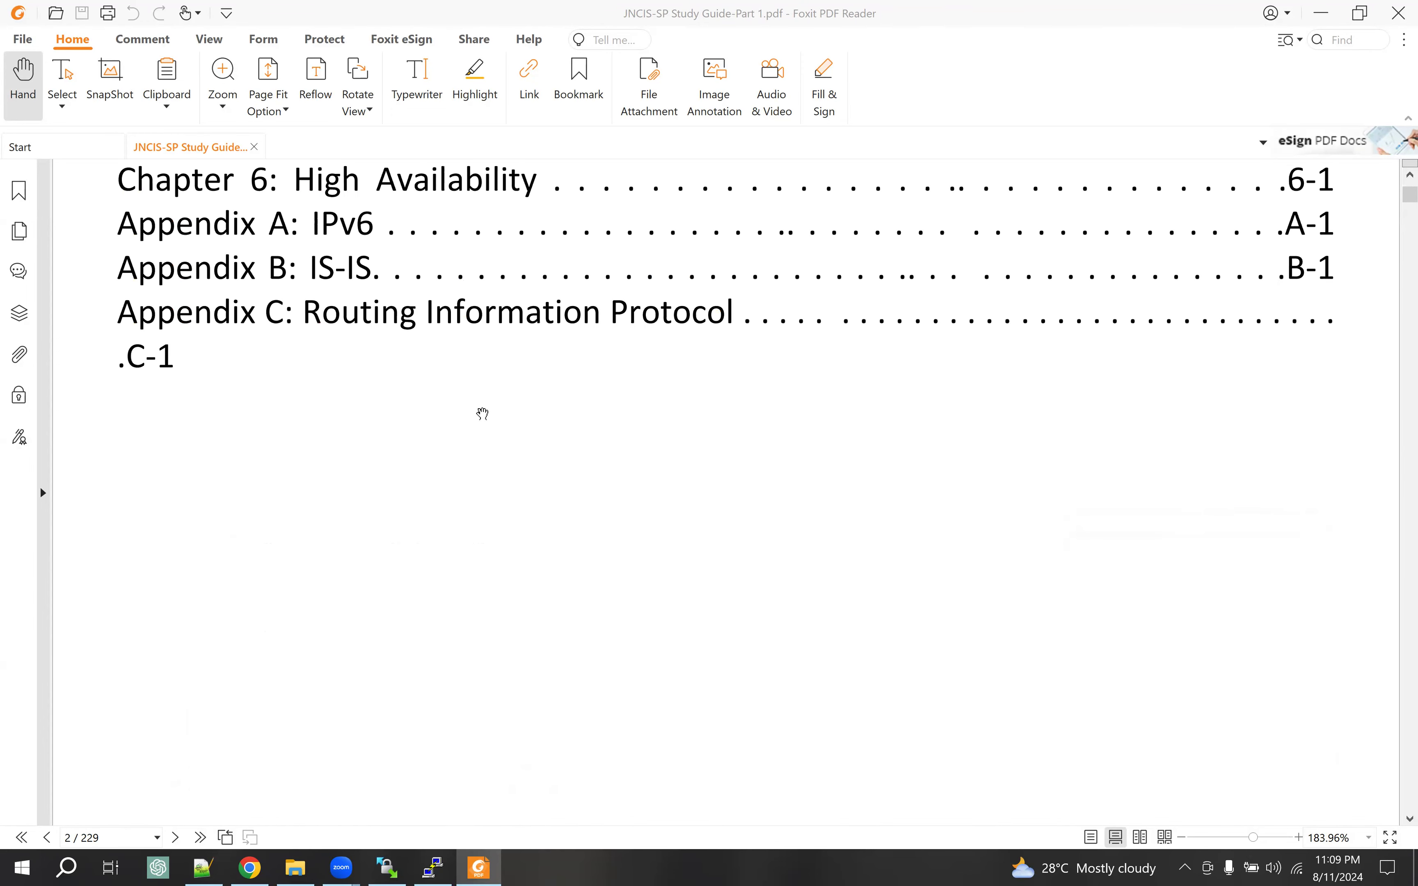
scroll(480, 409, "up", 10)
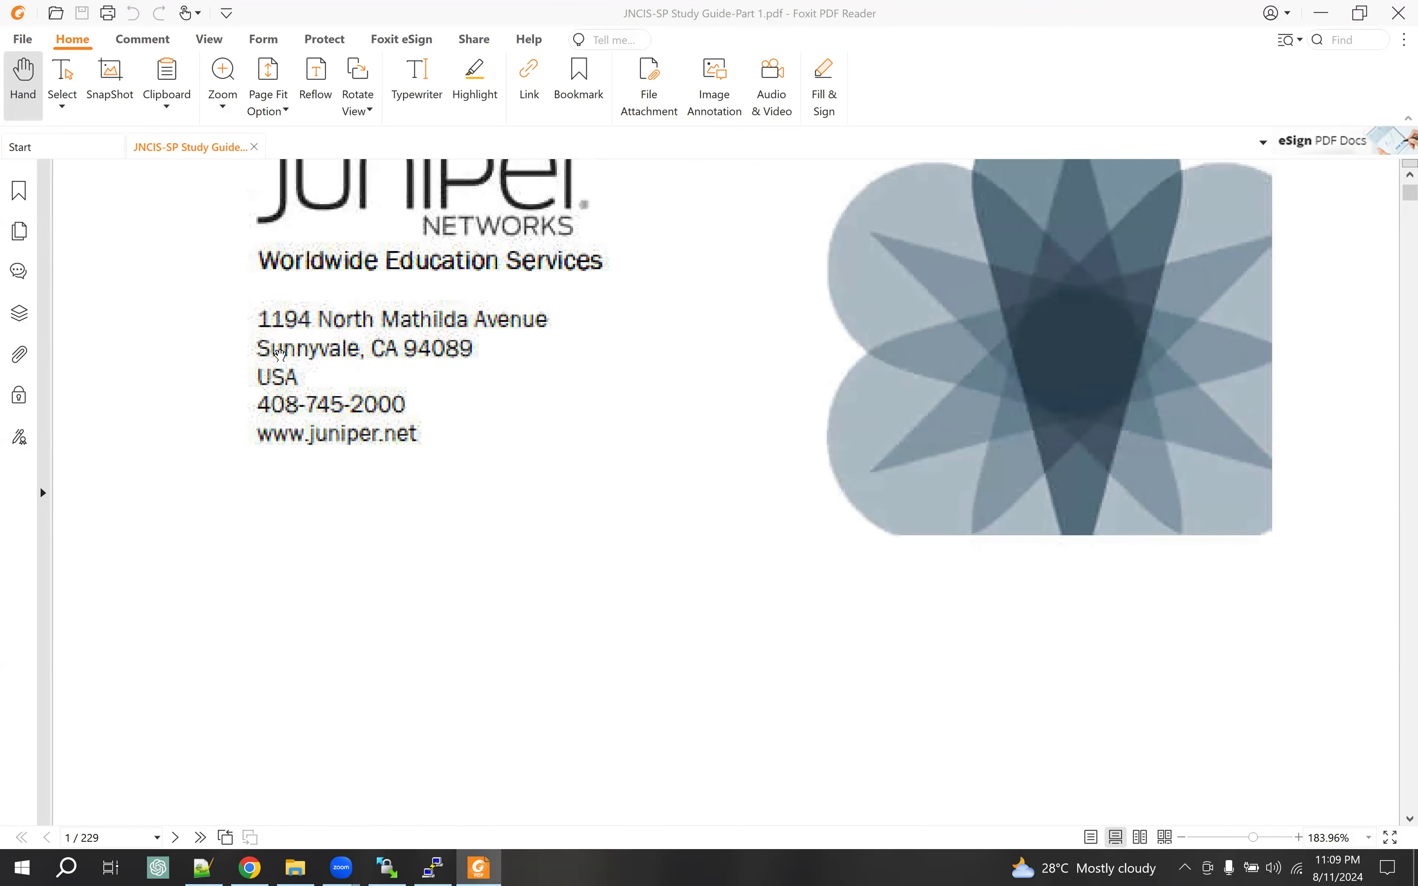
scroll(334, 366, "up", 5)
scroll(334, 366, "up", 10)
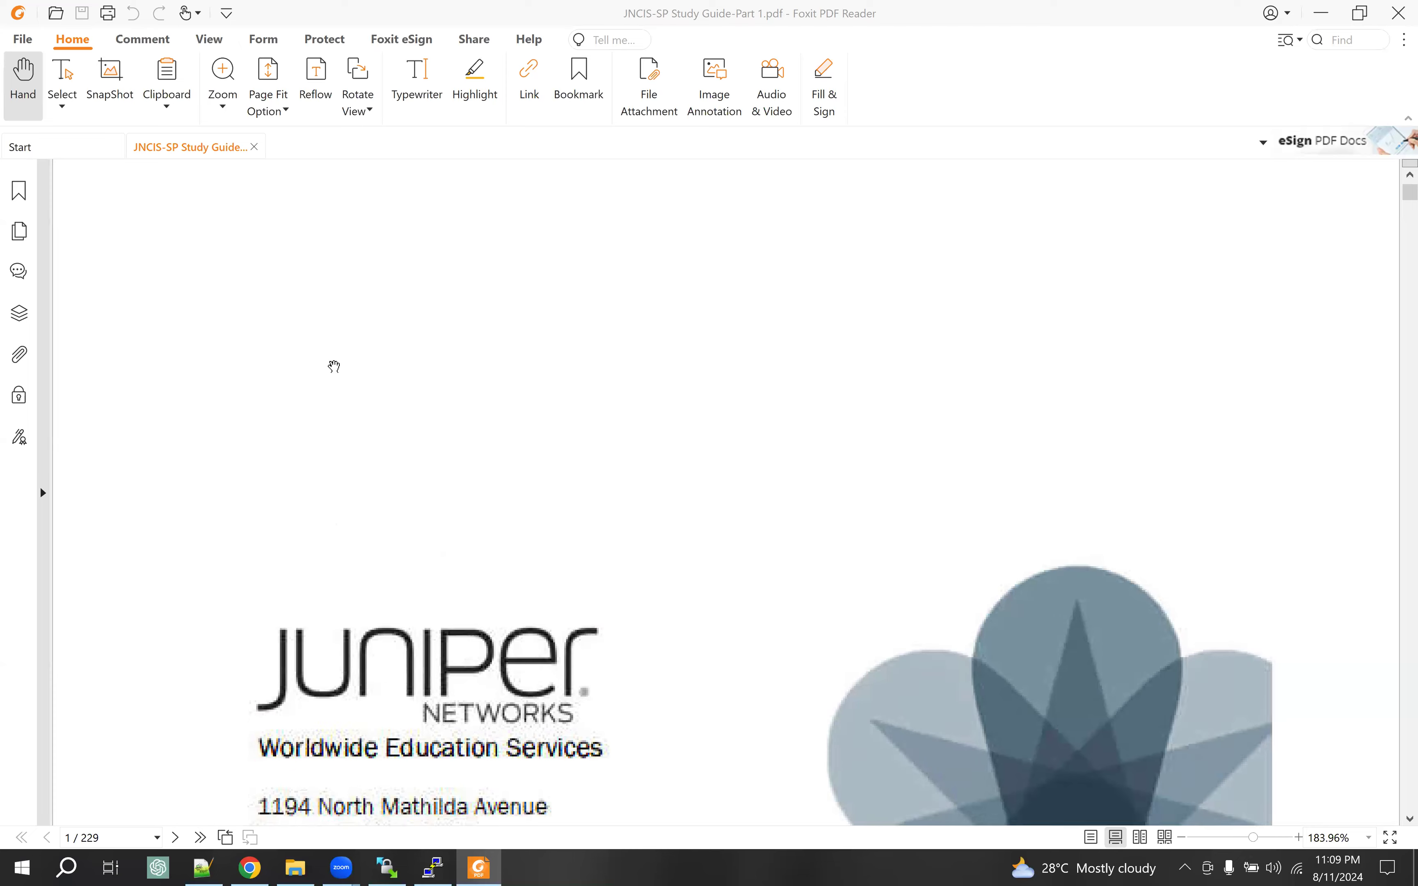
scroll(334, 366, "up", 2)
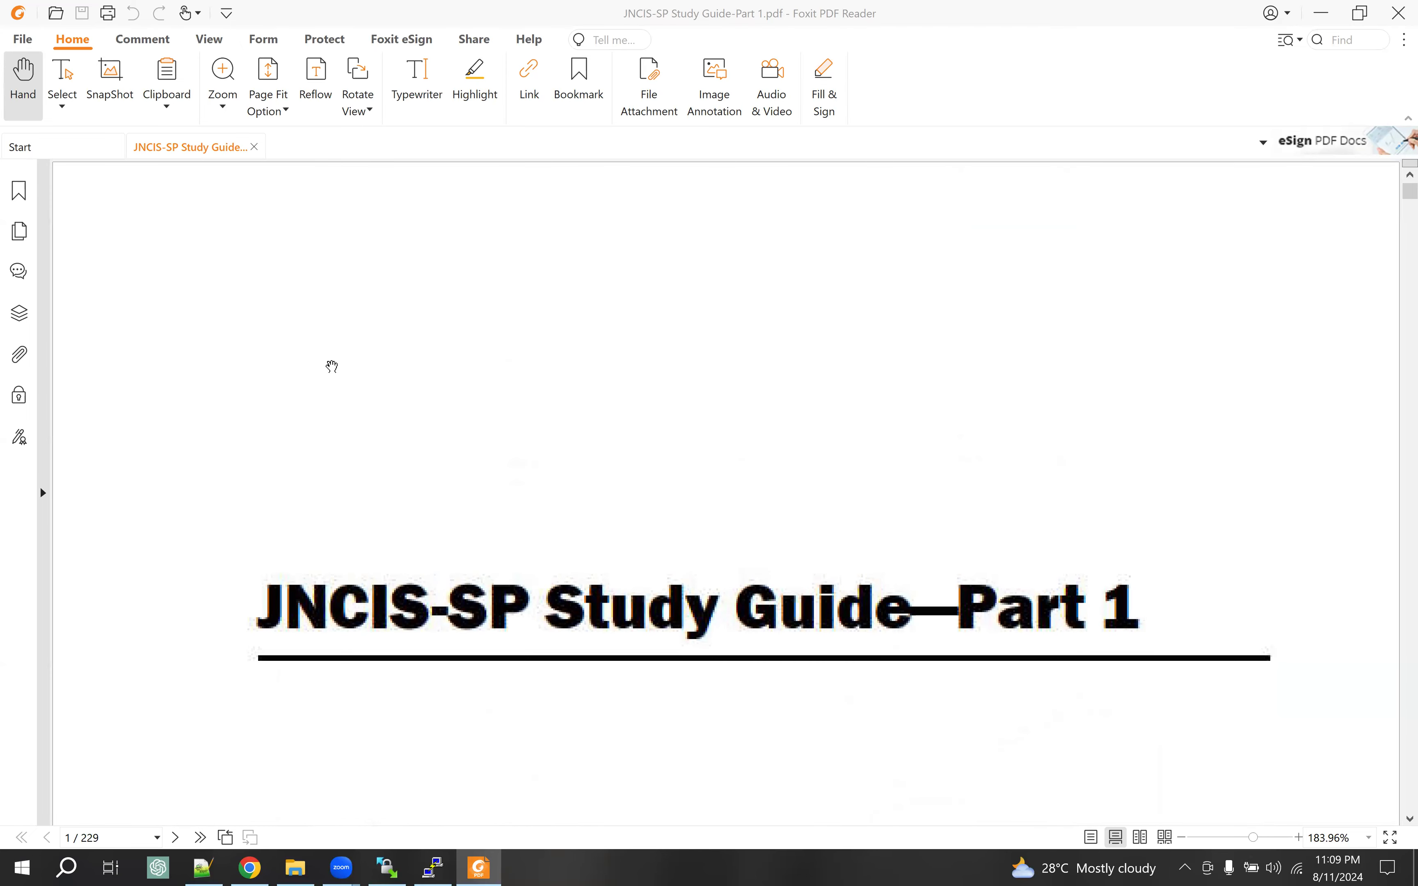
scroll(333, 367, "down", 6)
scroll(332, 366, "down", 8)
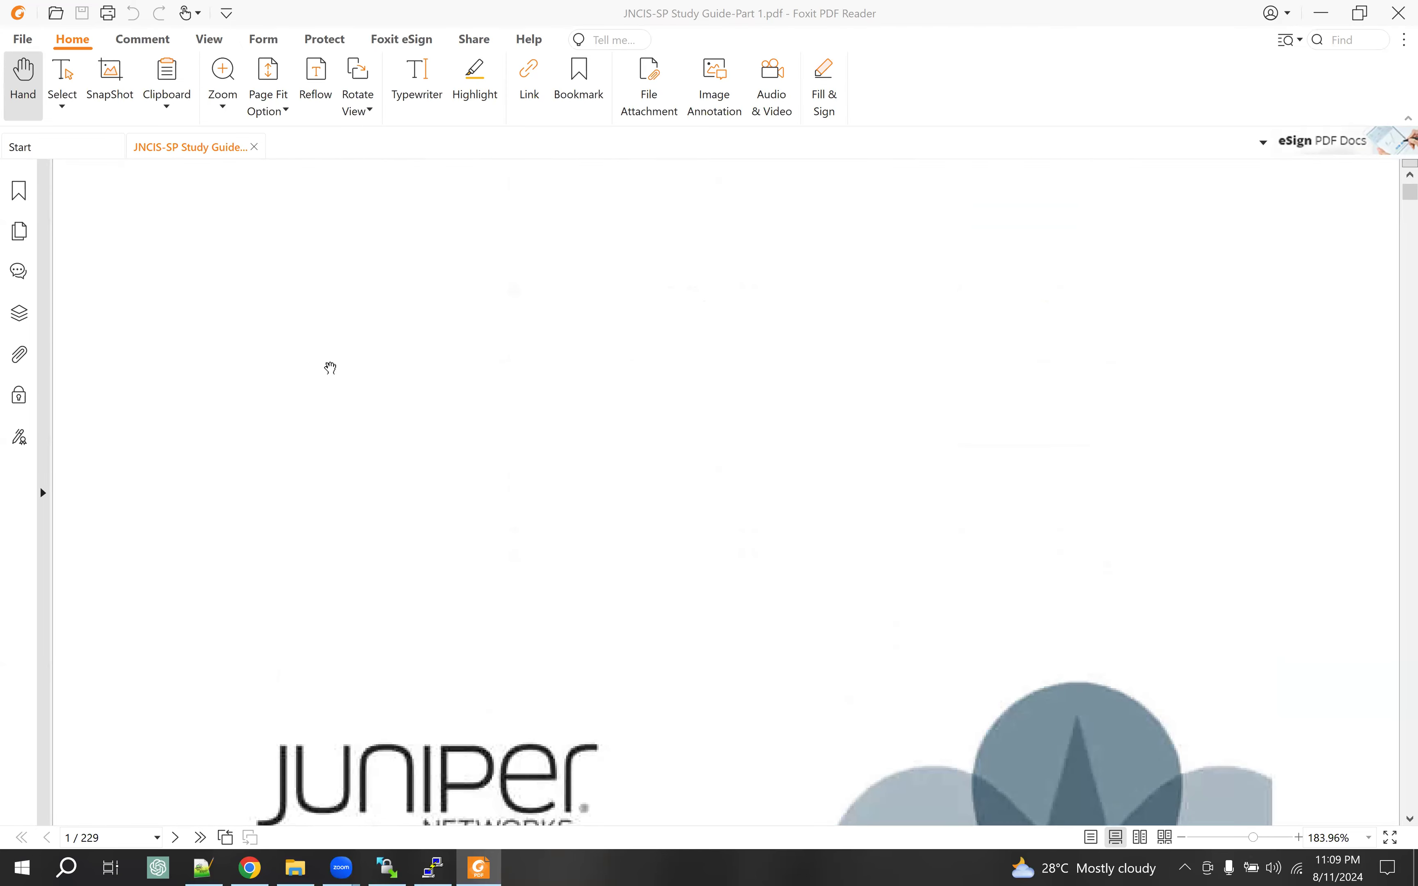
scroll(329, 368, "down", 8)
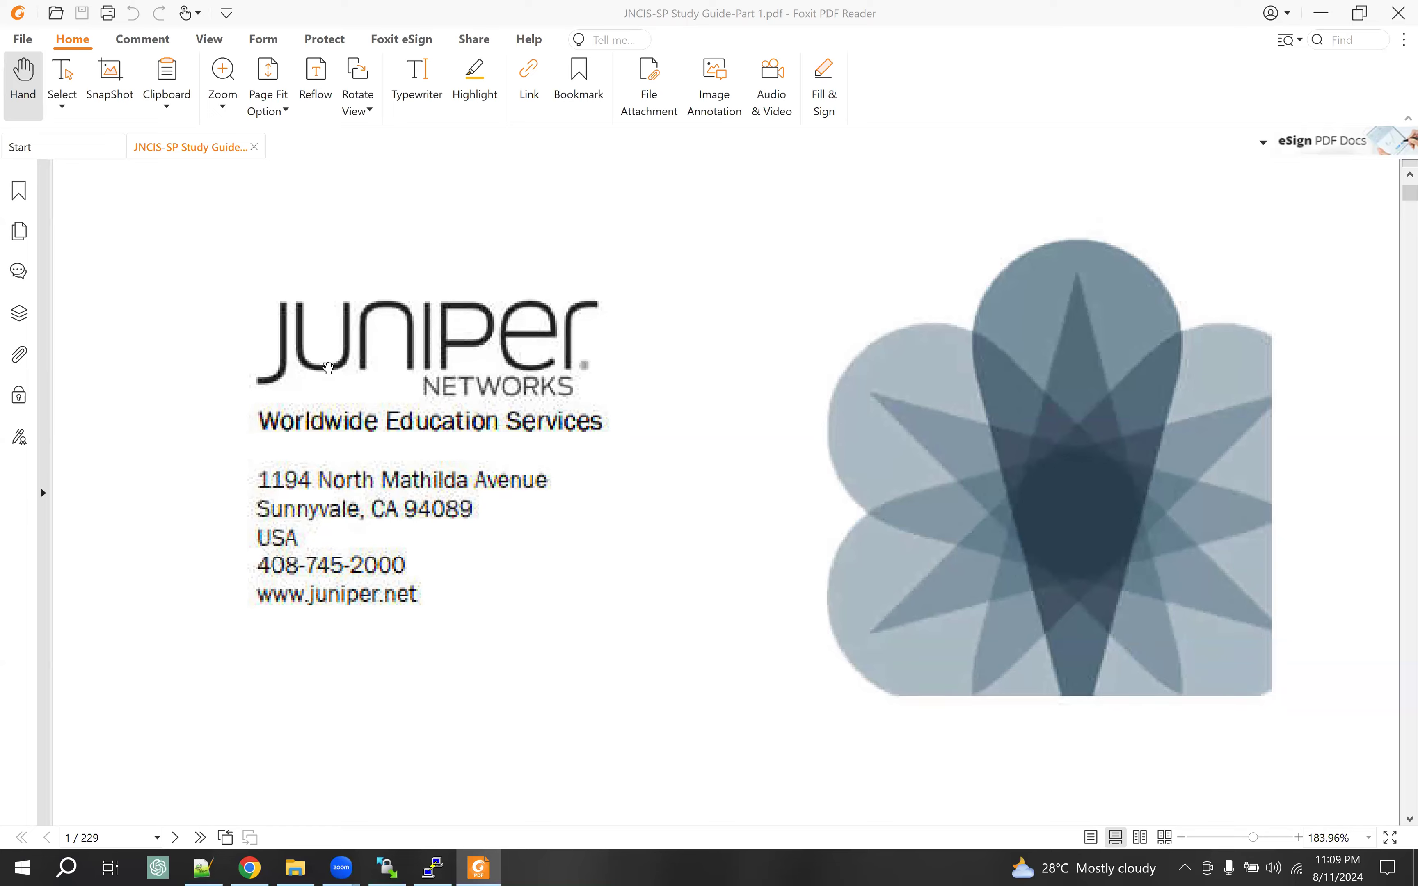
scroll(328, 368, "down", 8)
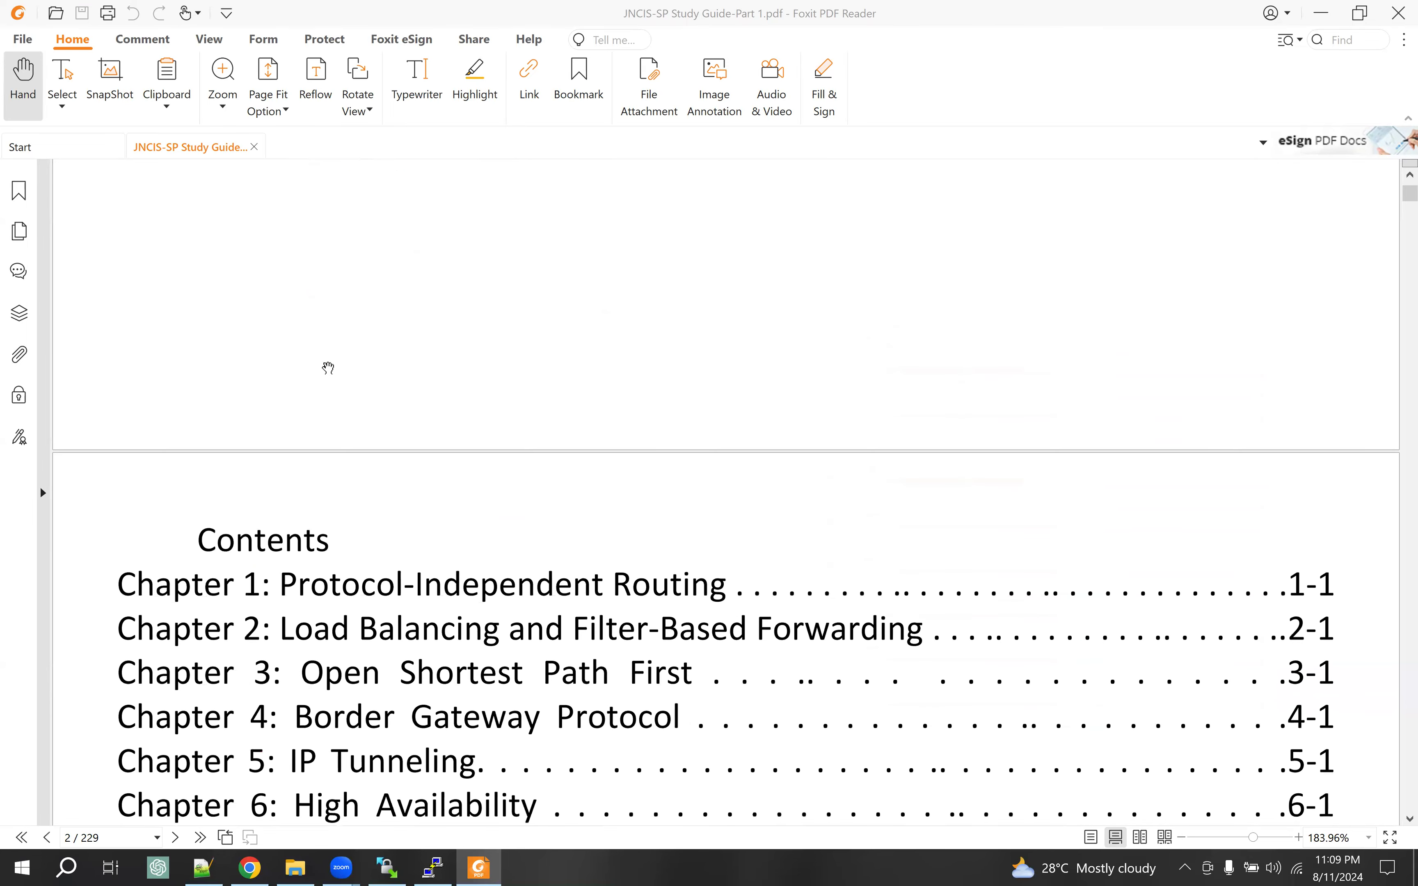
scroll(328, 368, "down", 7)
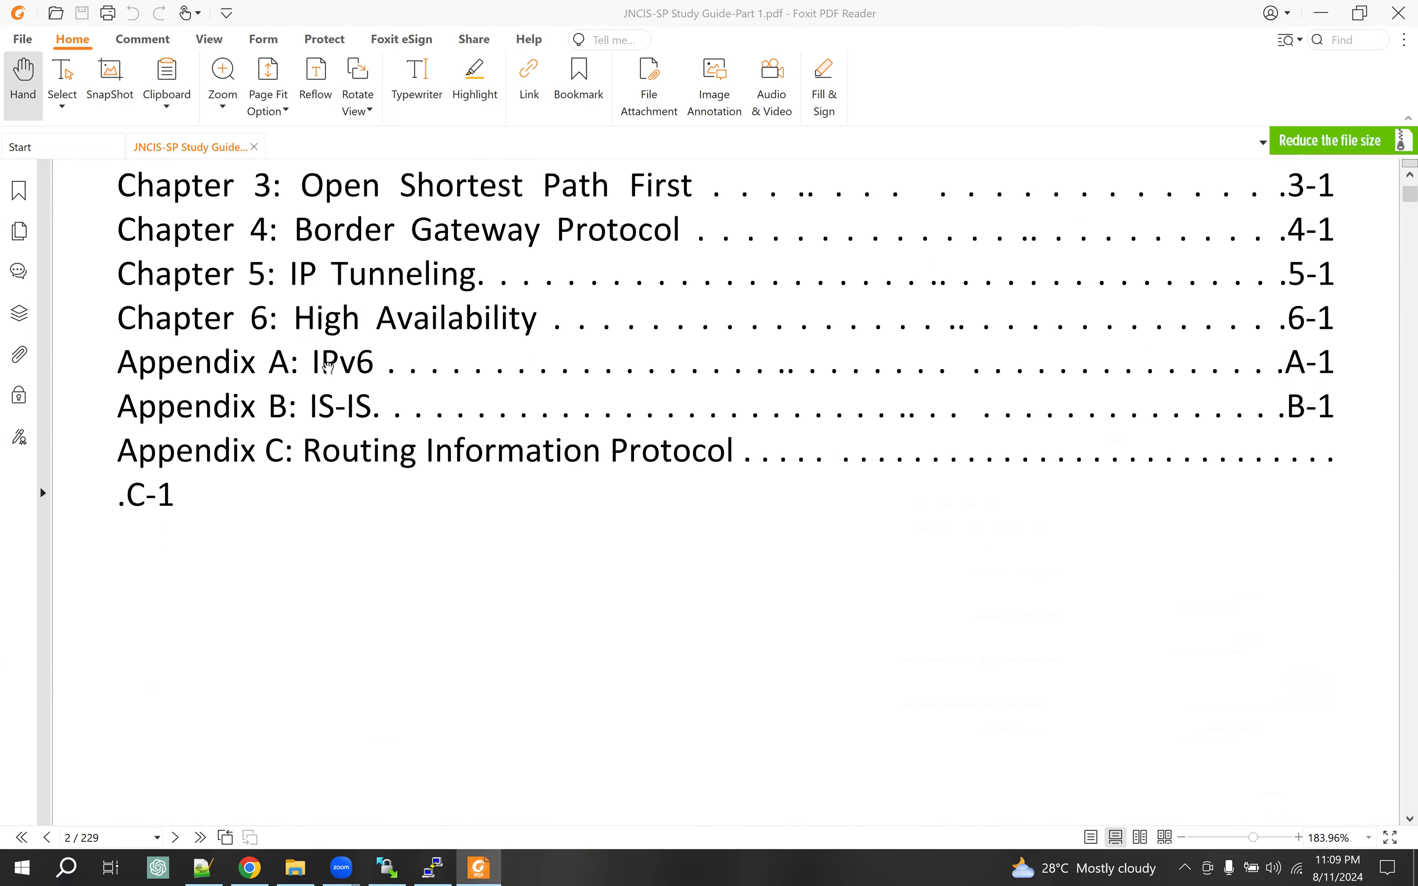
scroll(328, 369, "down", 1)
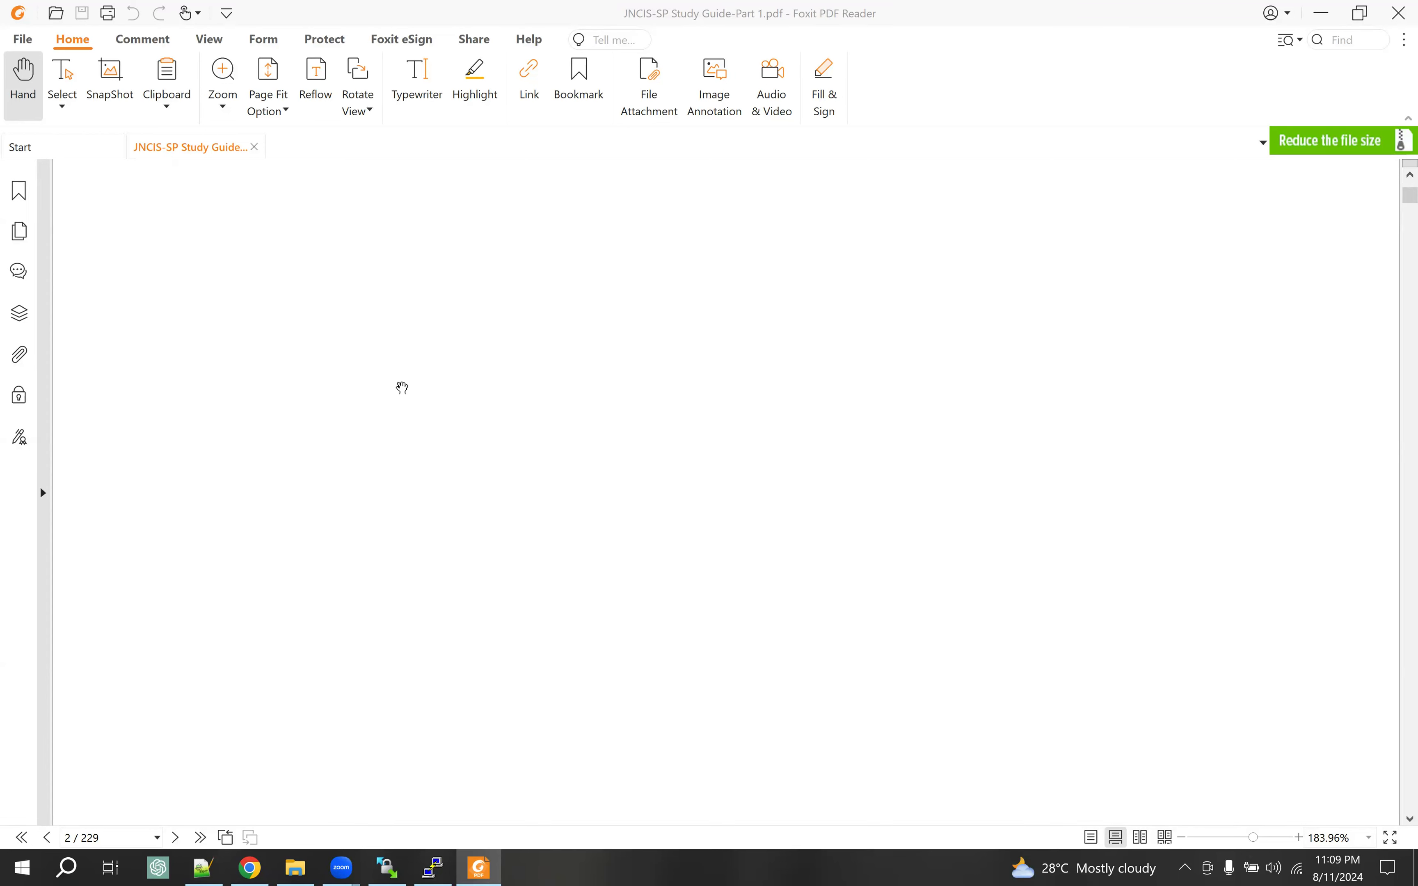
scroll(402, 388, "down", 4)
scroll(402, 388, "down", 2)
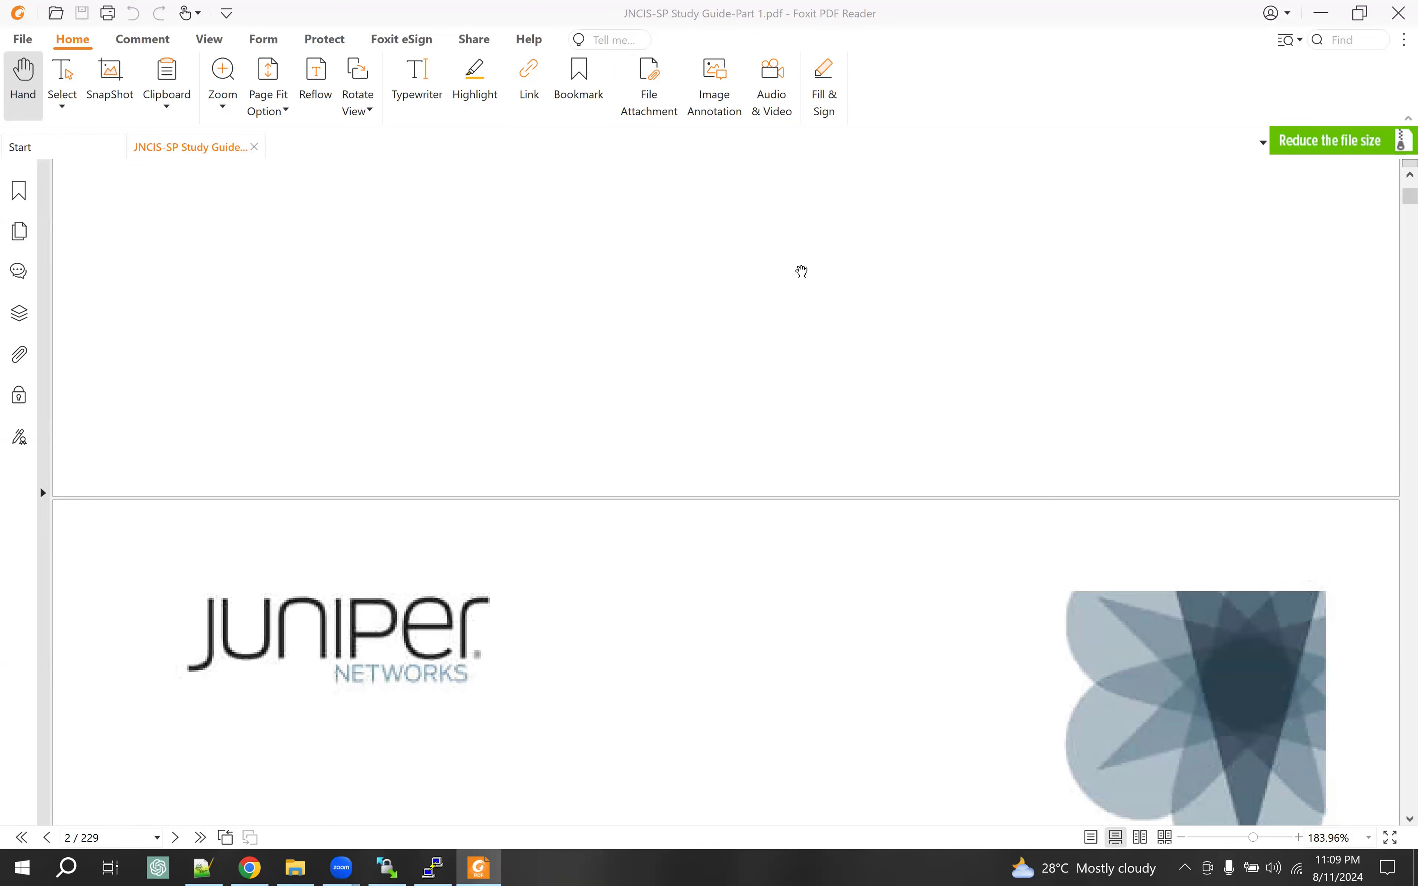
left_click(1325, 22)
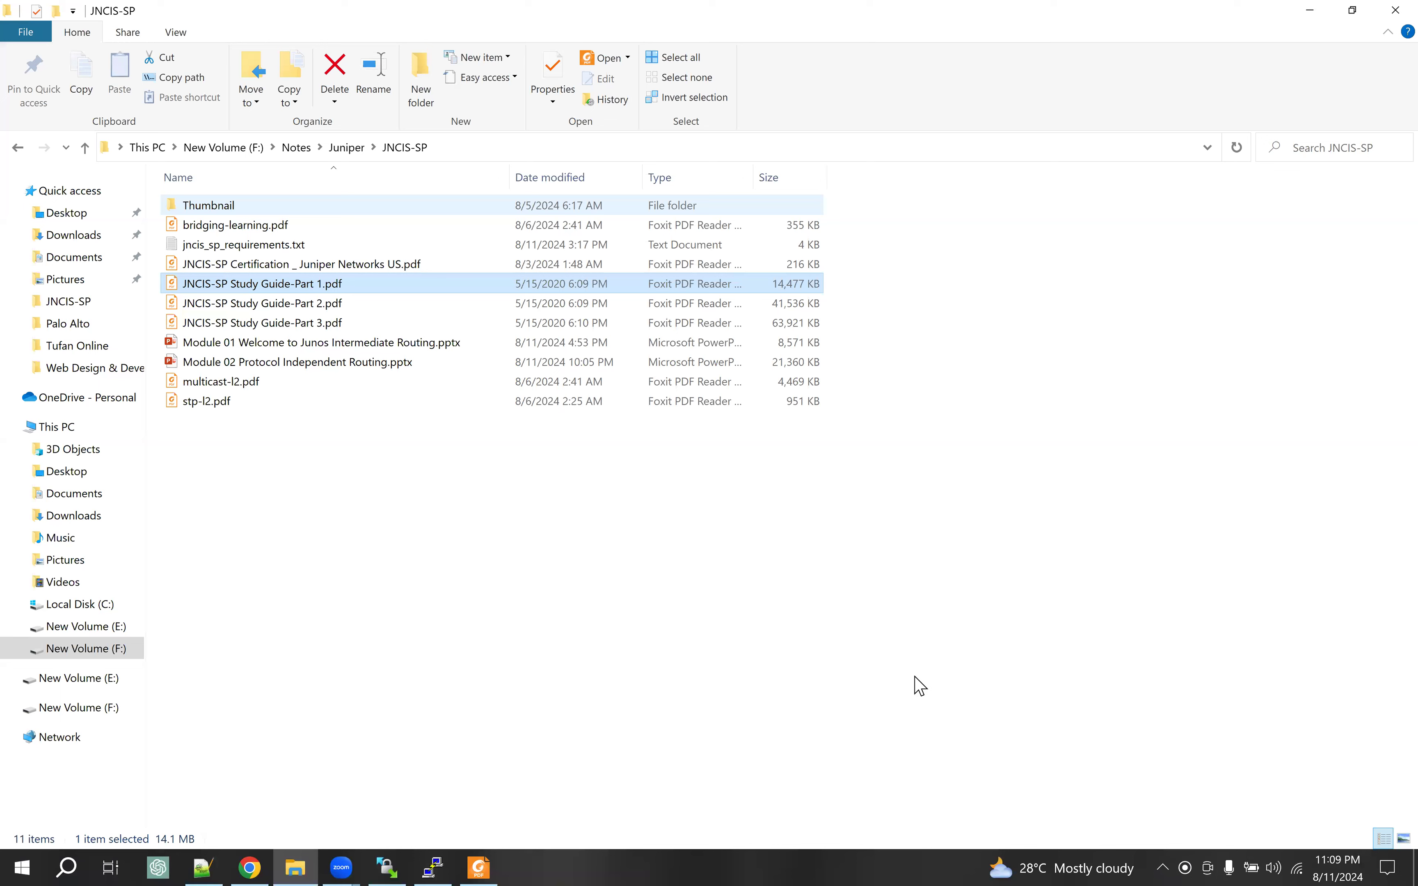
Minimize the Foxit study guide reader to show the JNCIS-SP notes folder with its 11 items
left_click(878, 43)
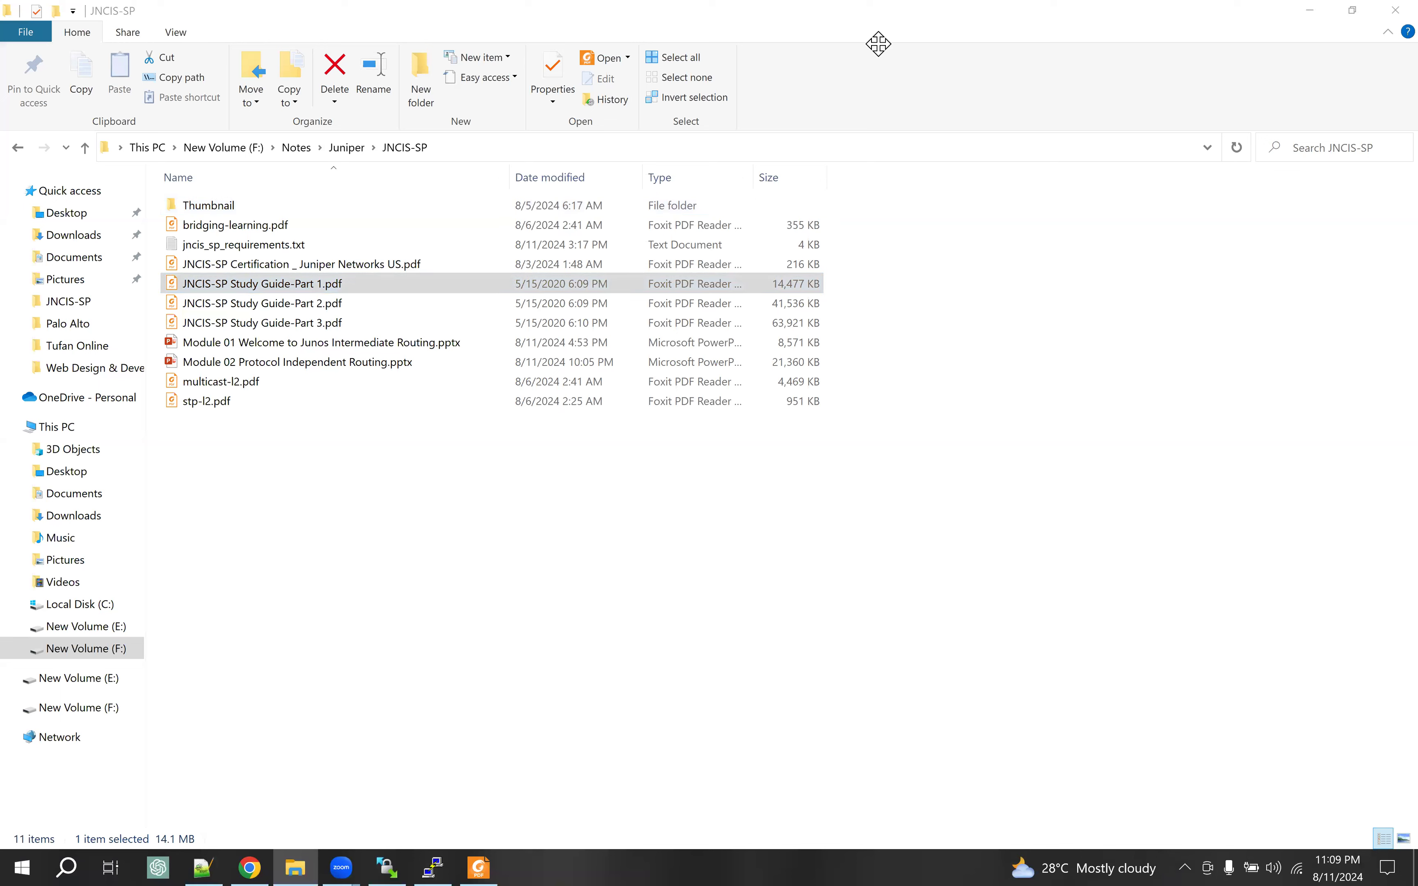